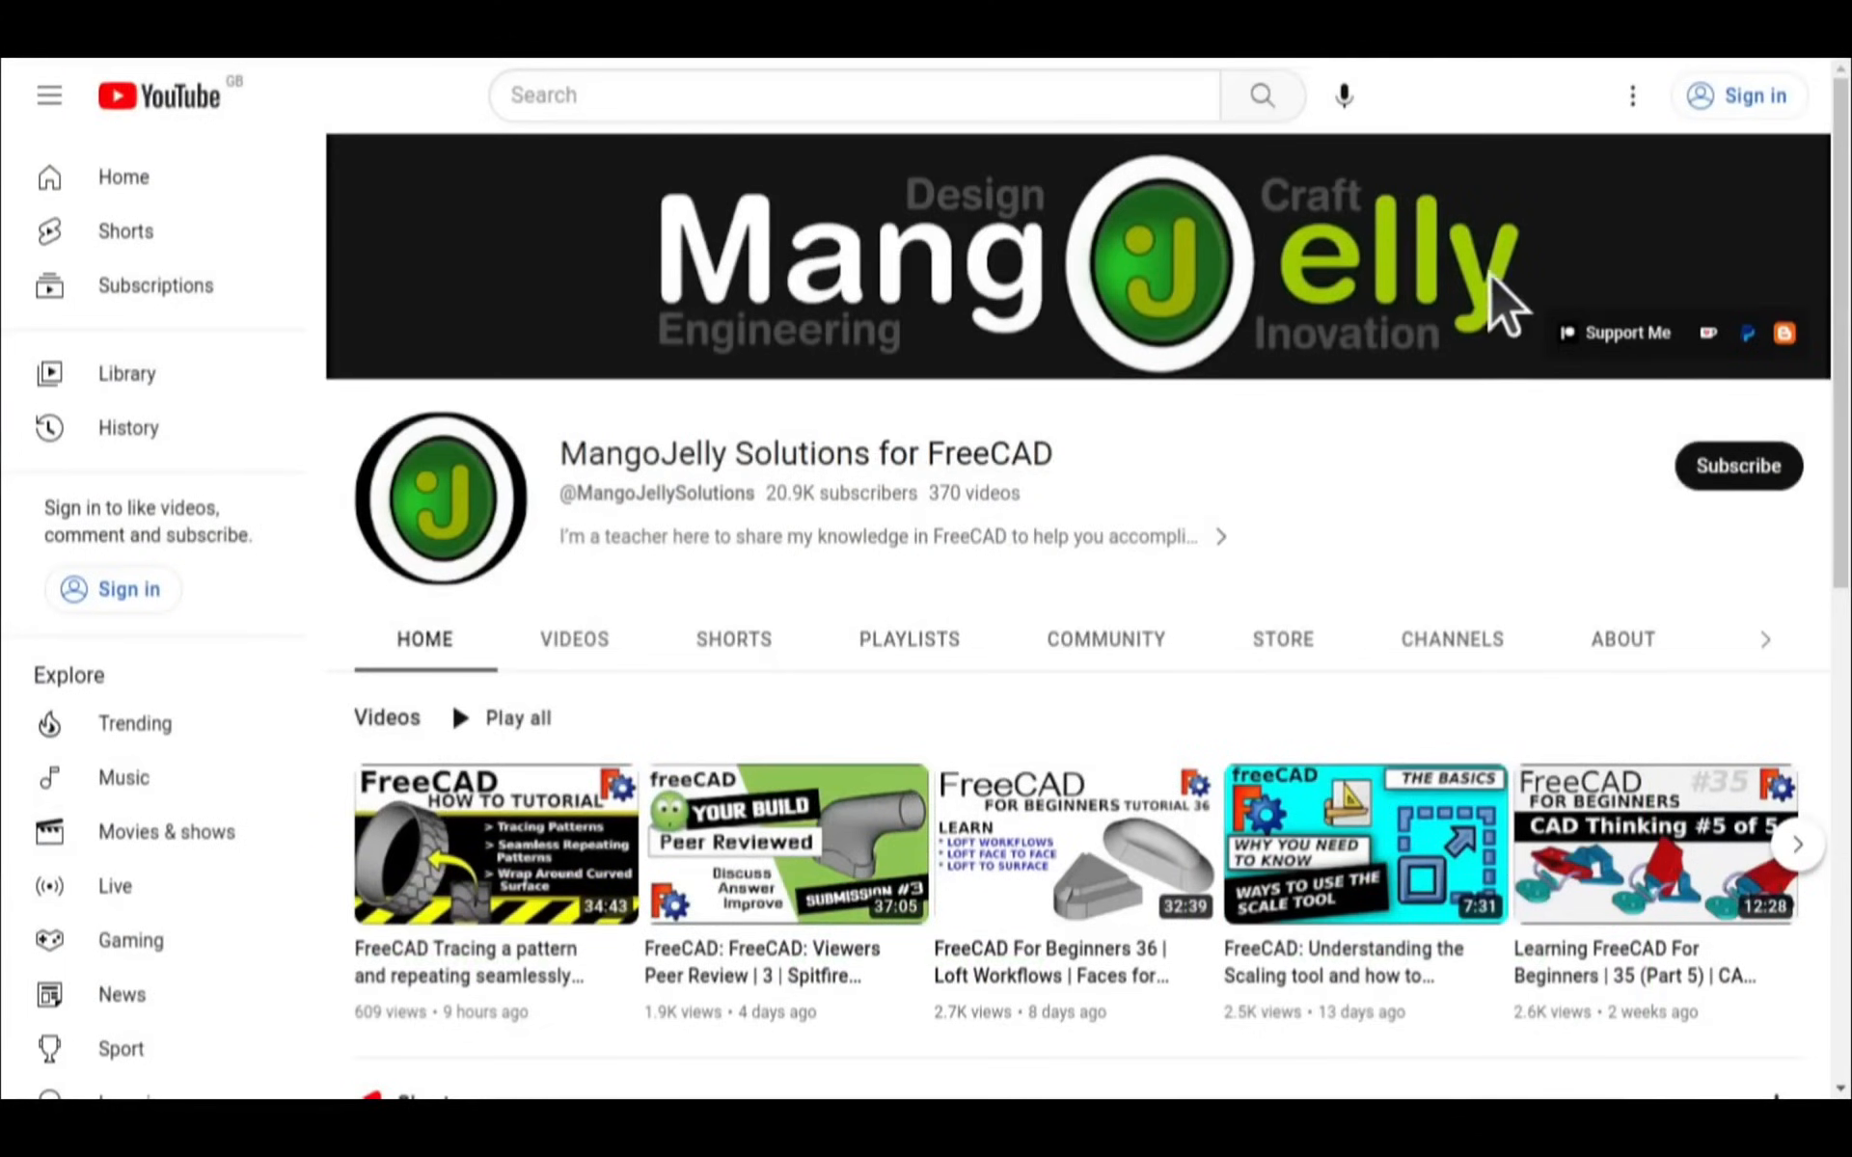
# View the channel's About description and highlight the donation links listed in it.
pyautogui.click(1623, 642)
pyautogui.scroll(-3, 400, 849)
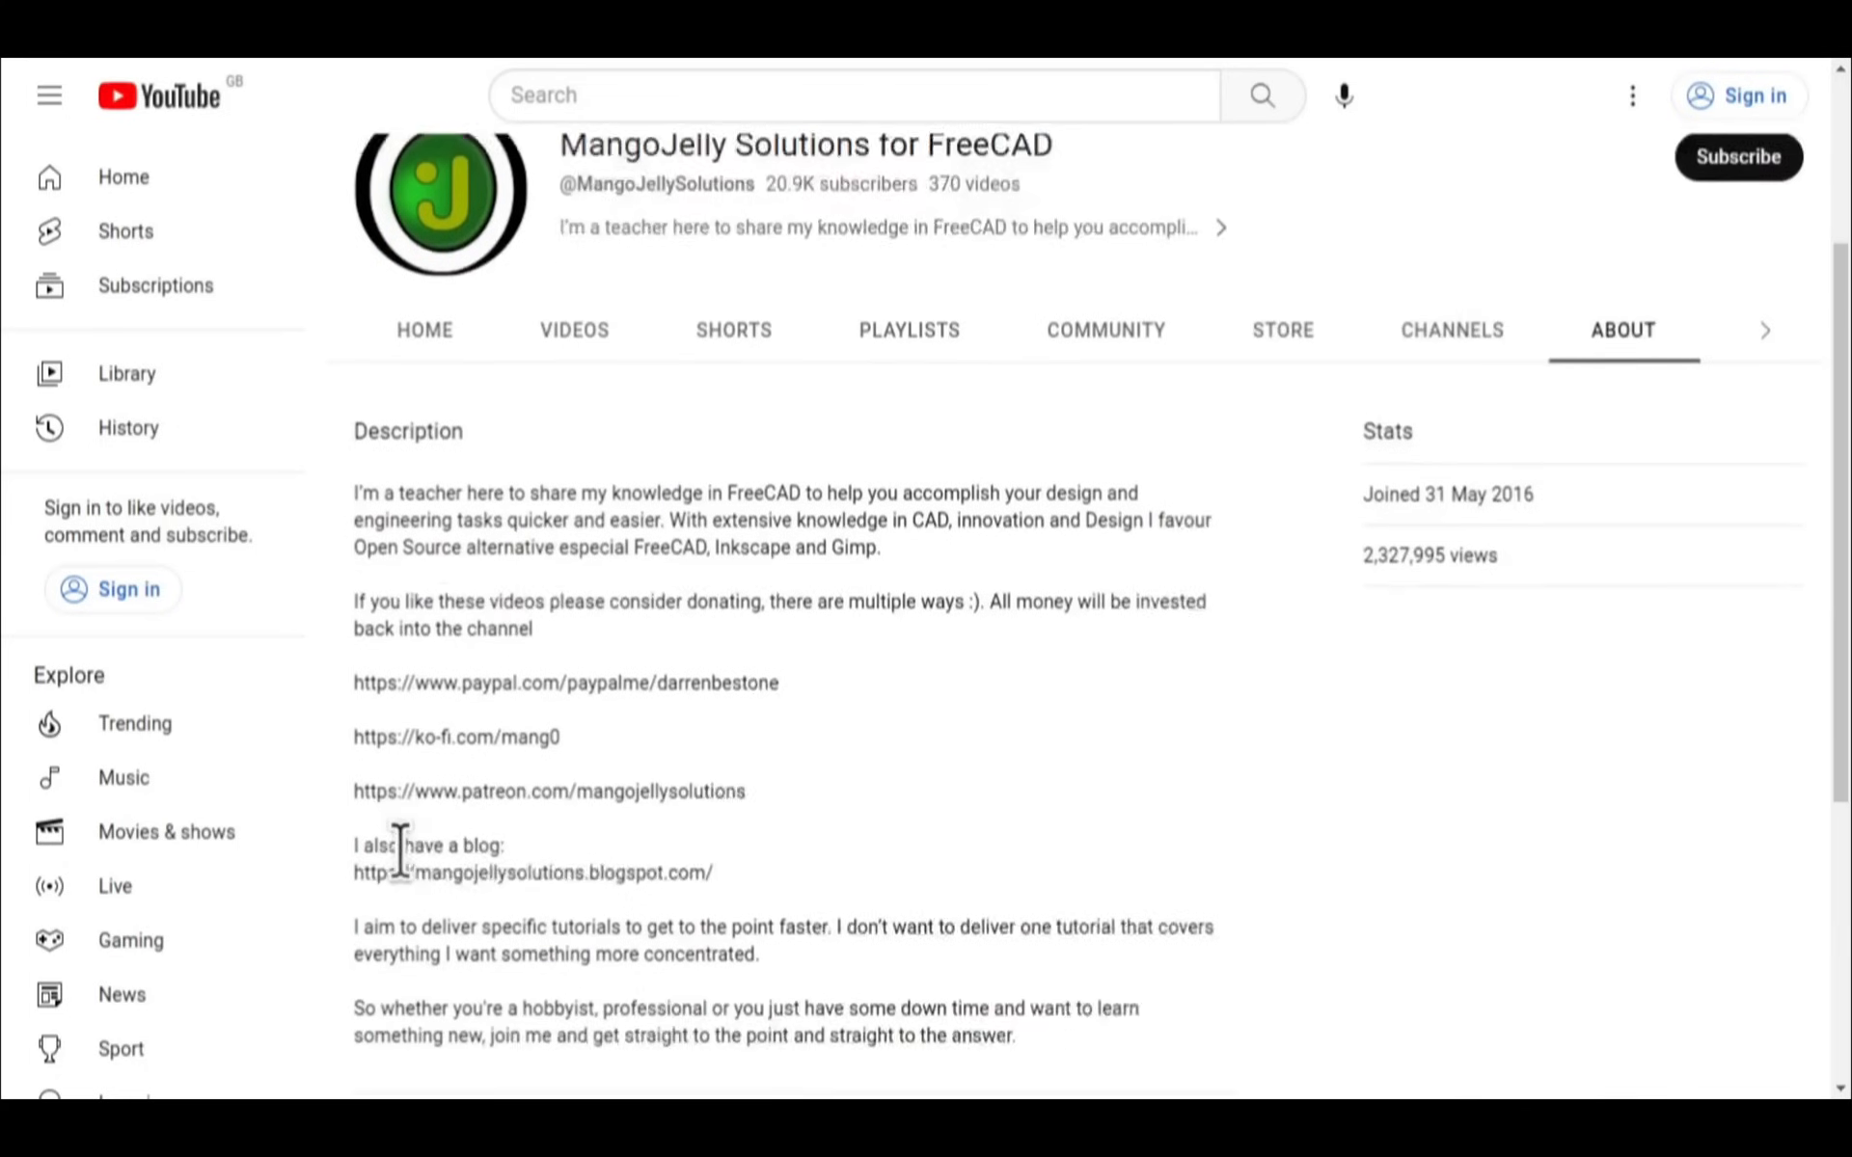
pyautogui.moveTo(785, 814); pyautogui.dragTo(376, 661)
pyautogui.moveTo(376, 662); pyautogui.dragTo(355, 662)
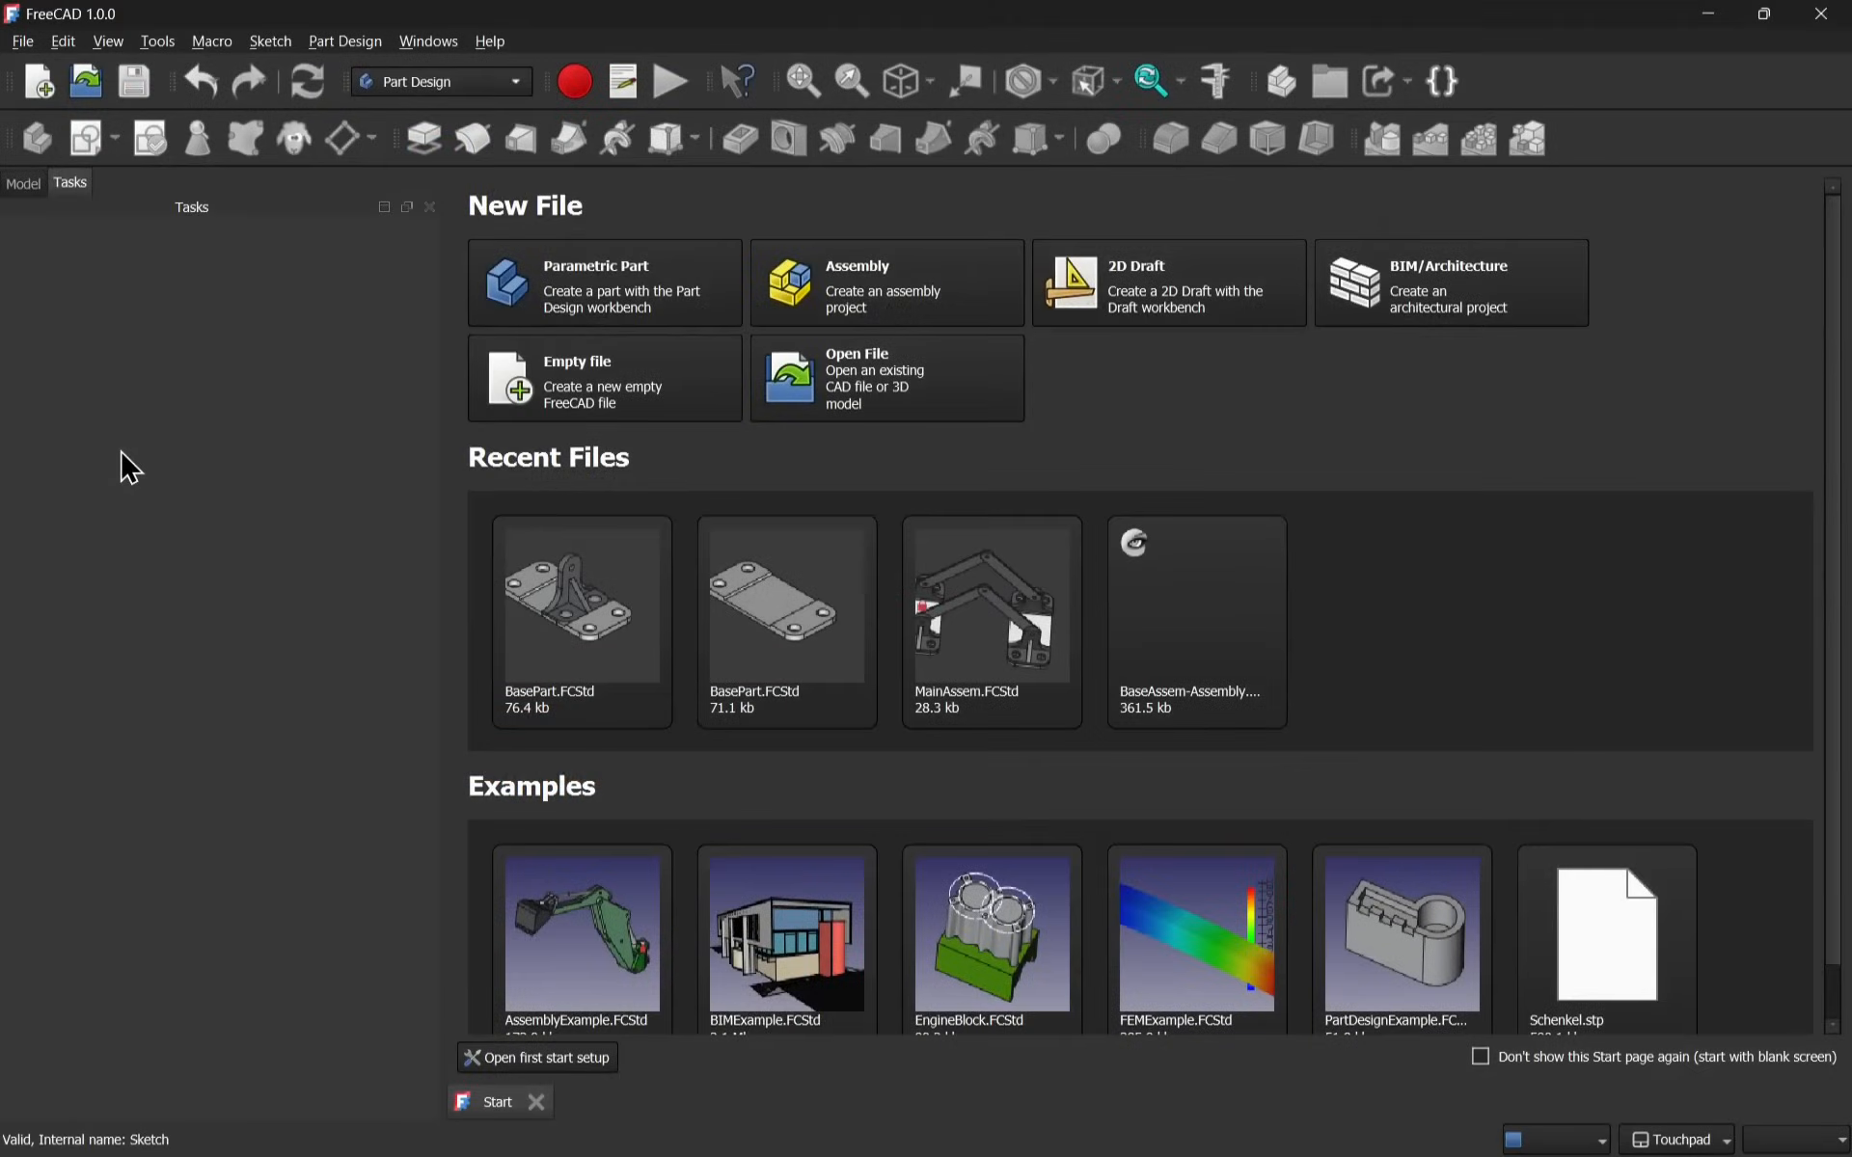
# Create a new empty document in FreeCAD and switch to the Part workbench.
pyautogui.click(40, 89)
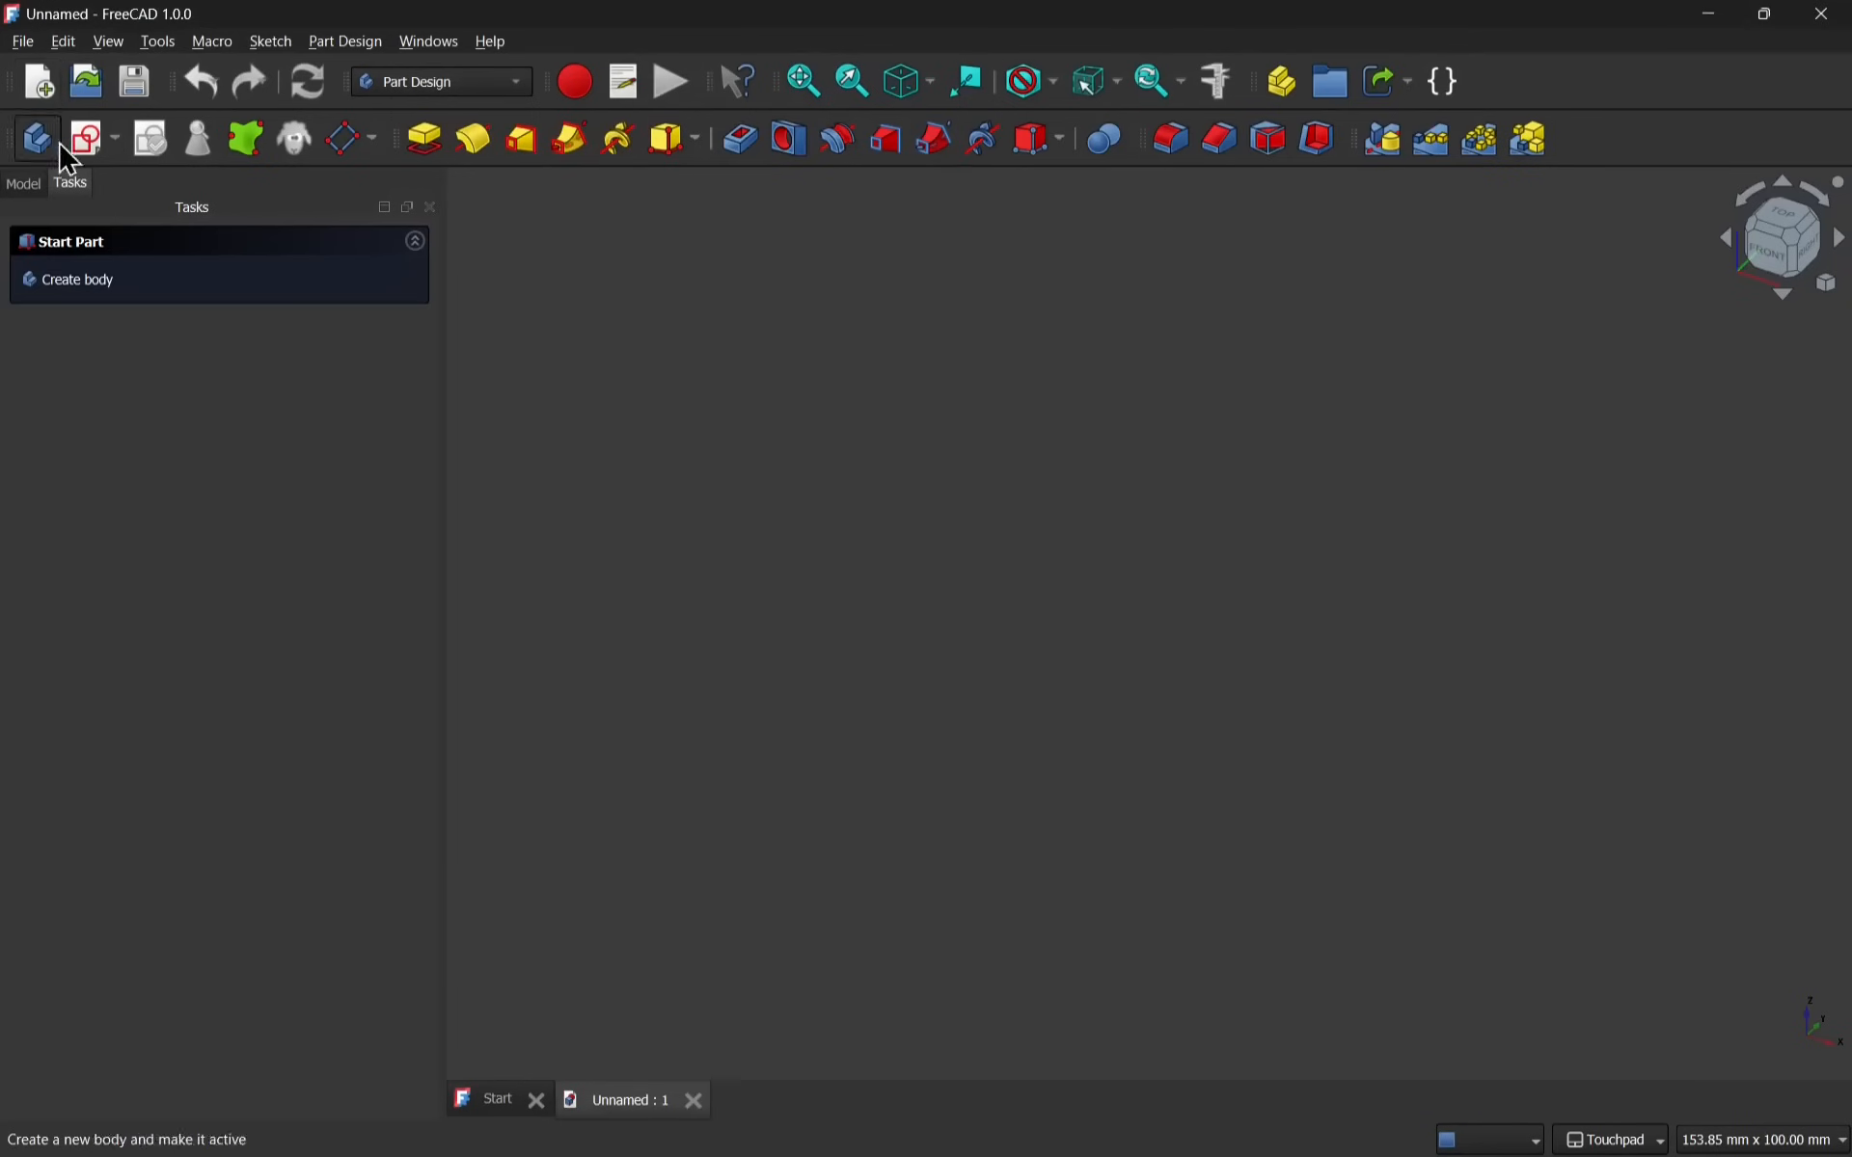
pyautogui.click(460, 94)
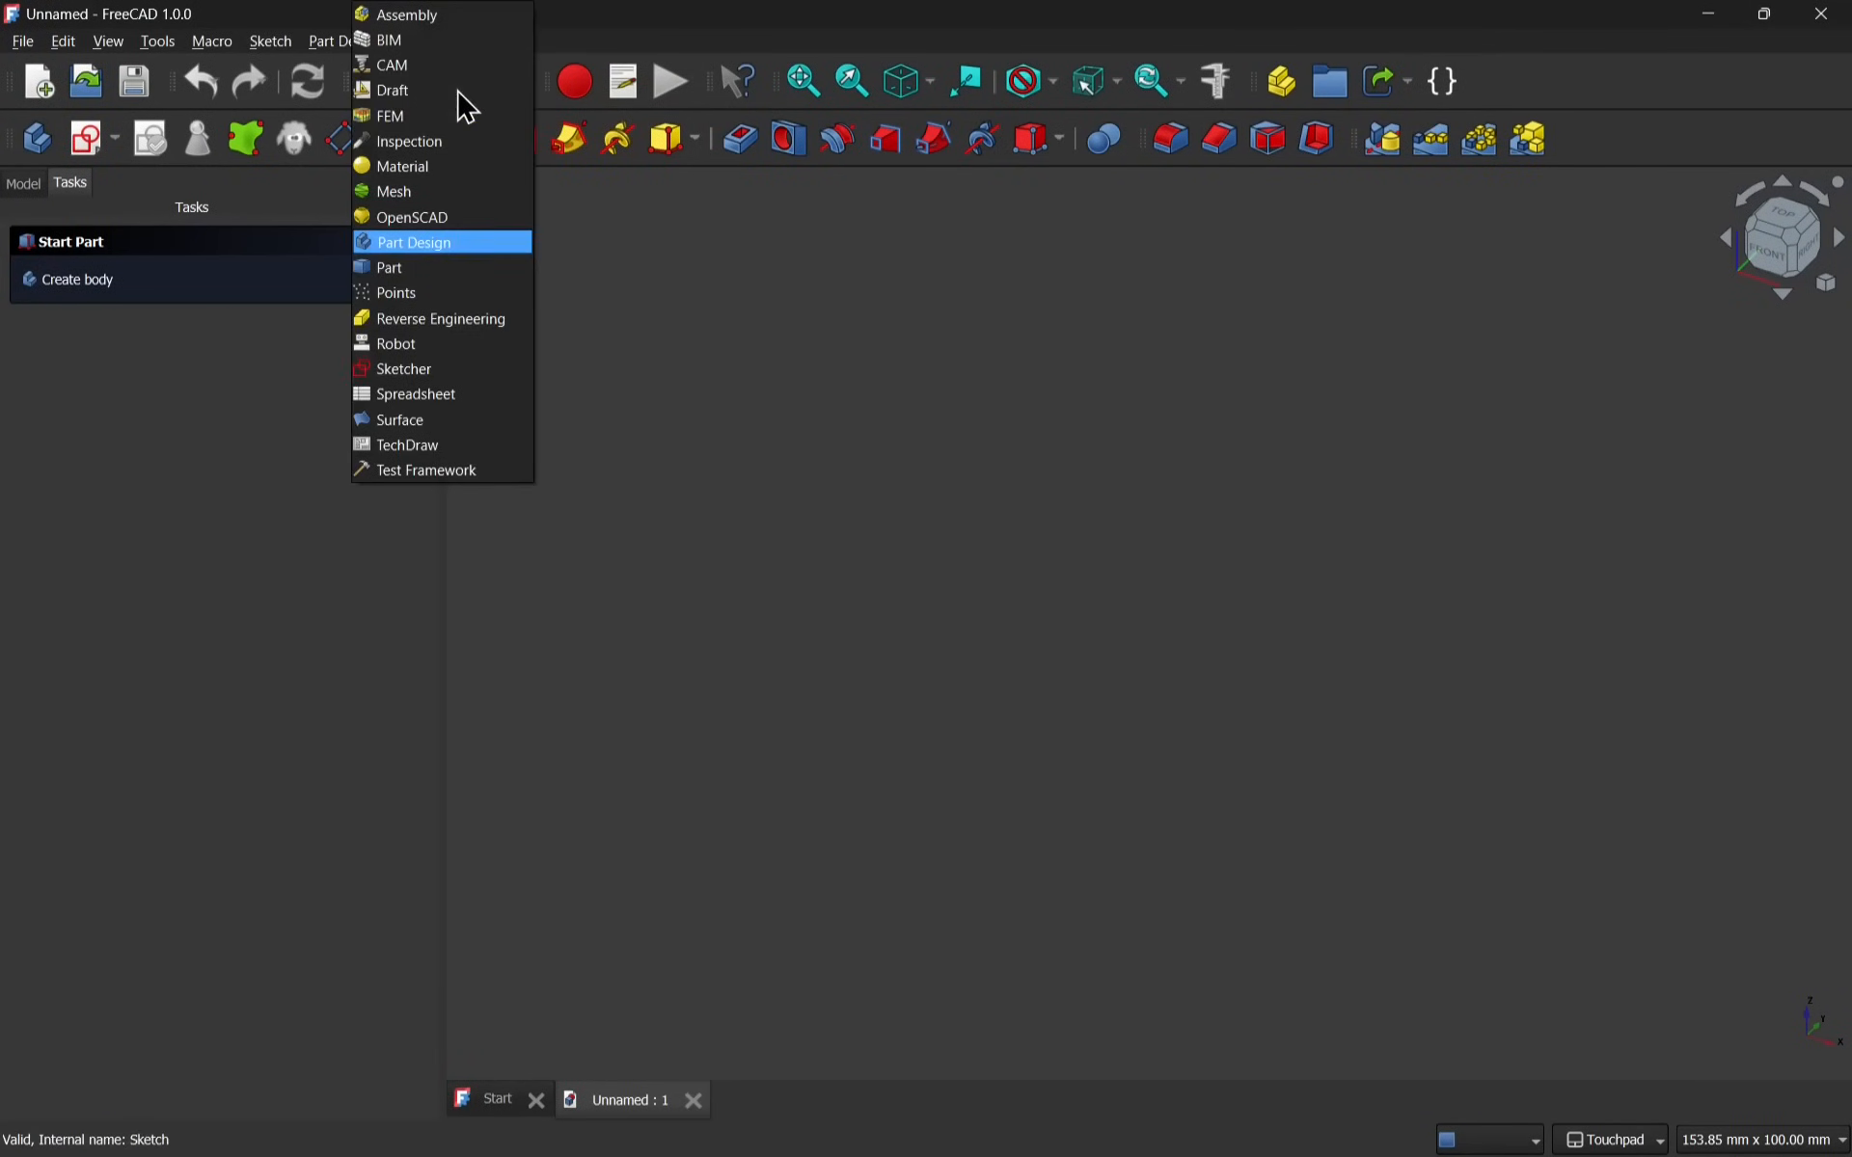
pyautogui.click(365, 260)
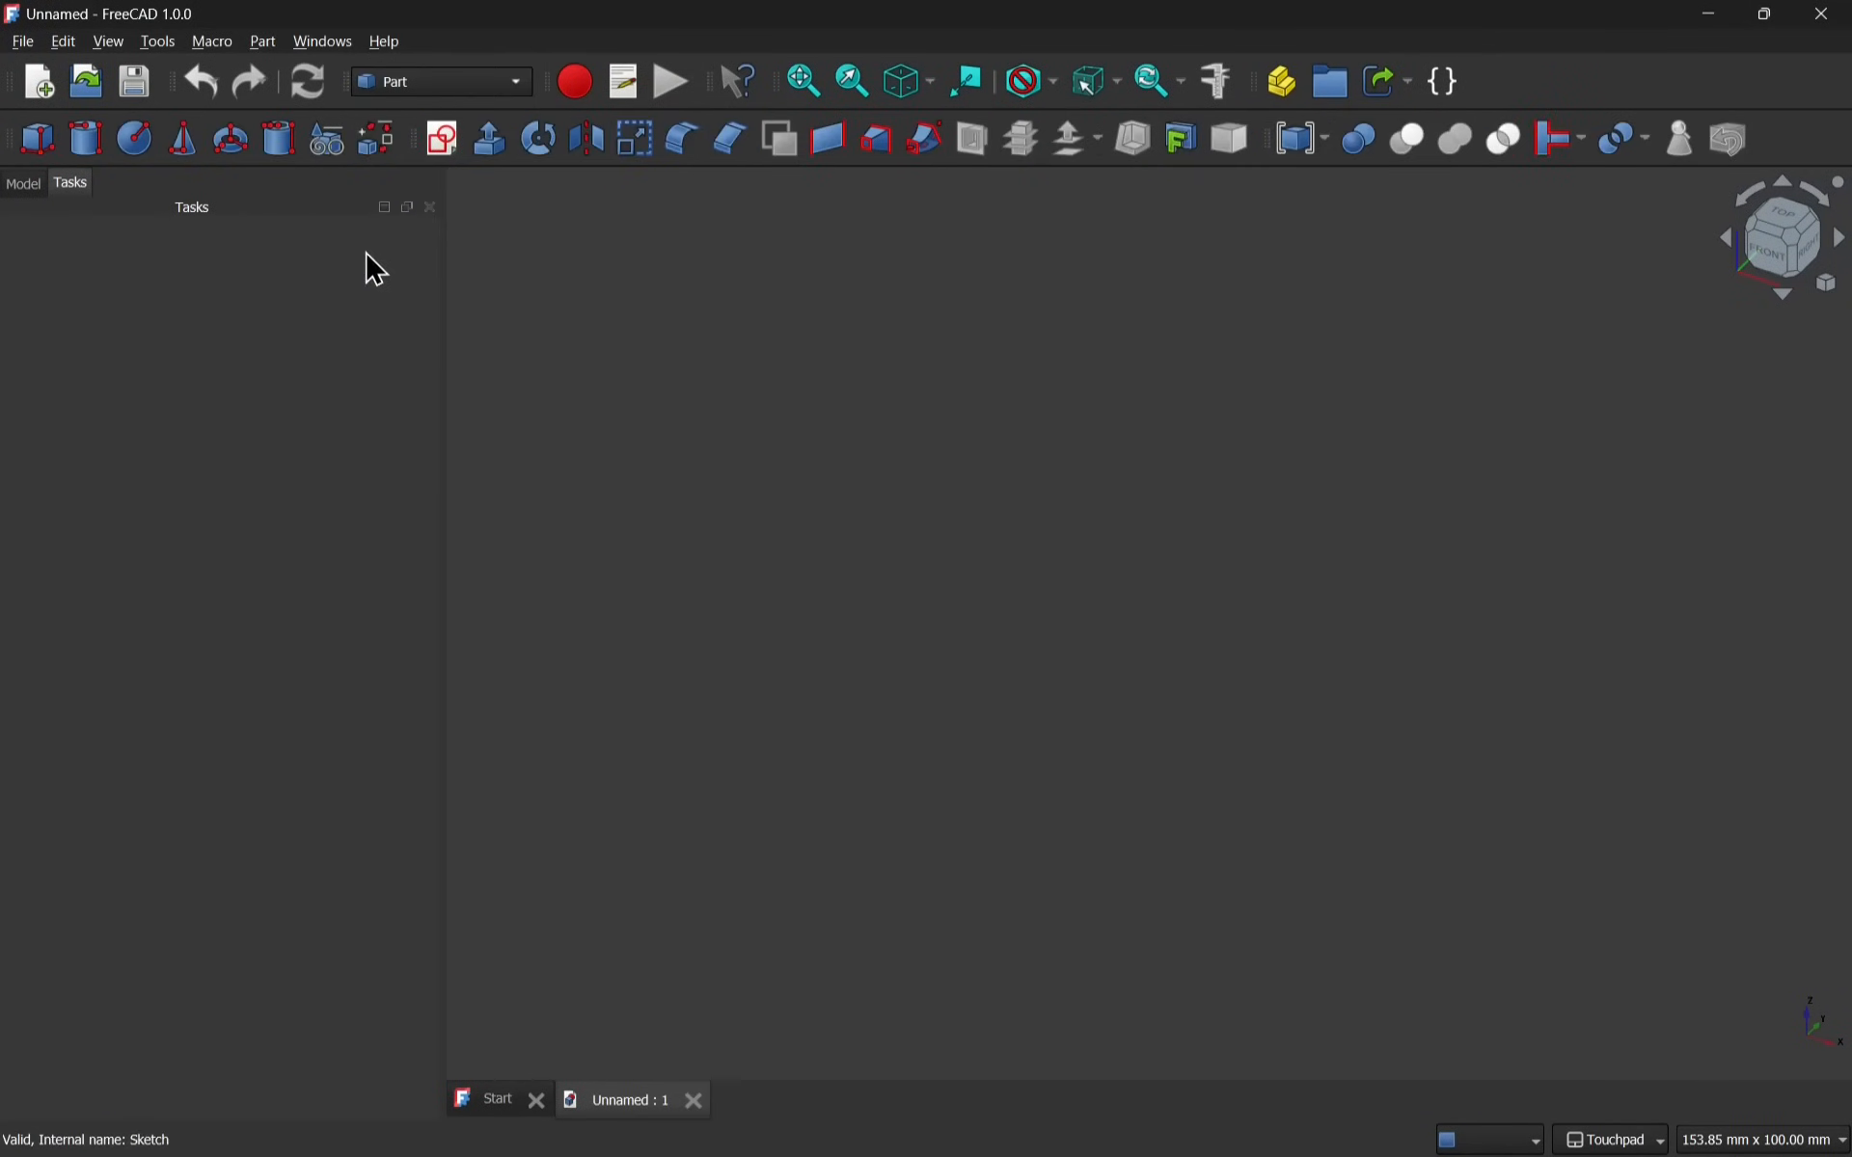
# Start a new sketch on the XZ plane with no offset.
pyautogui.click(443, 144)
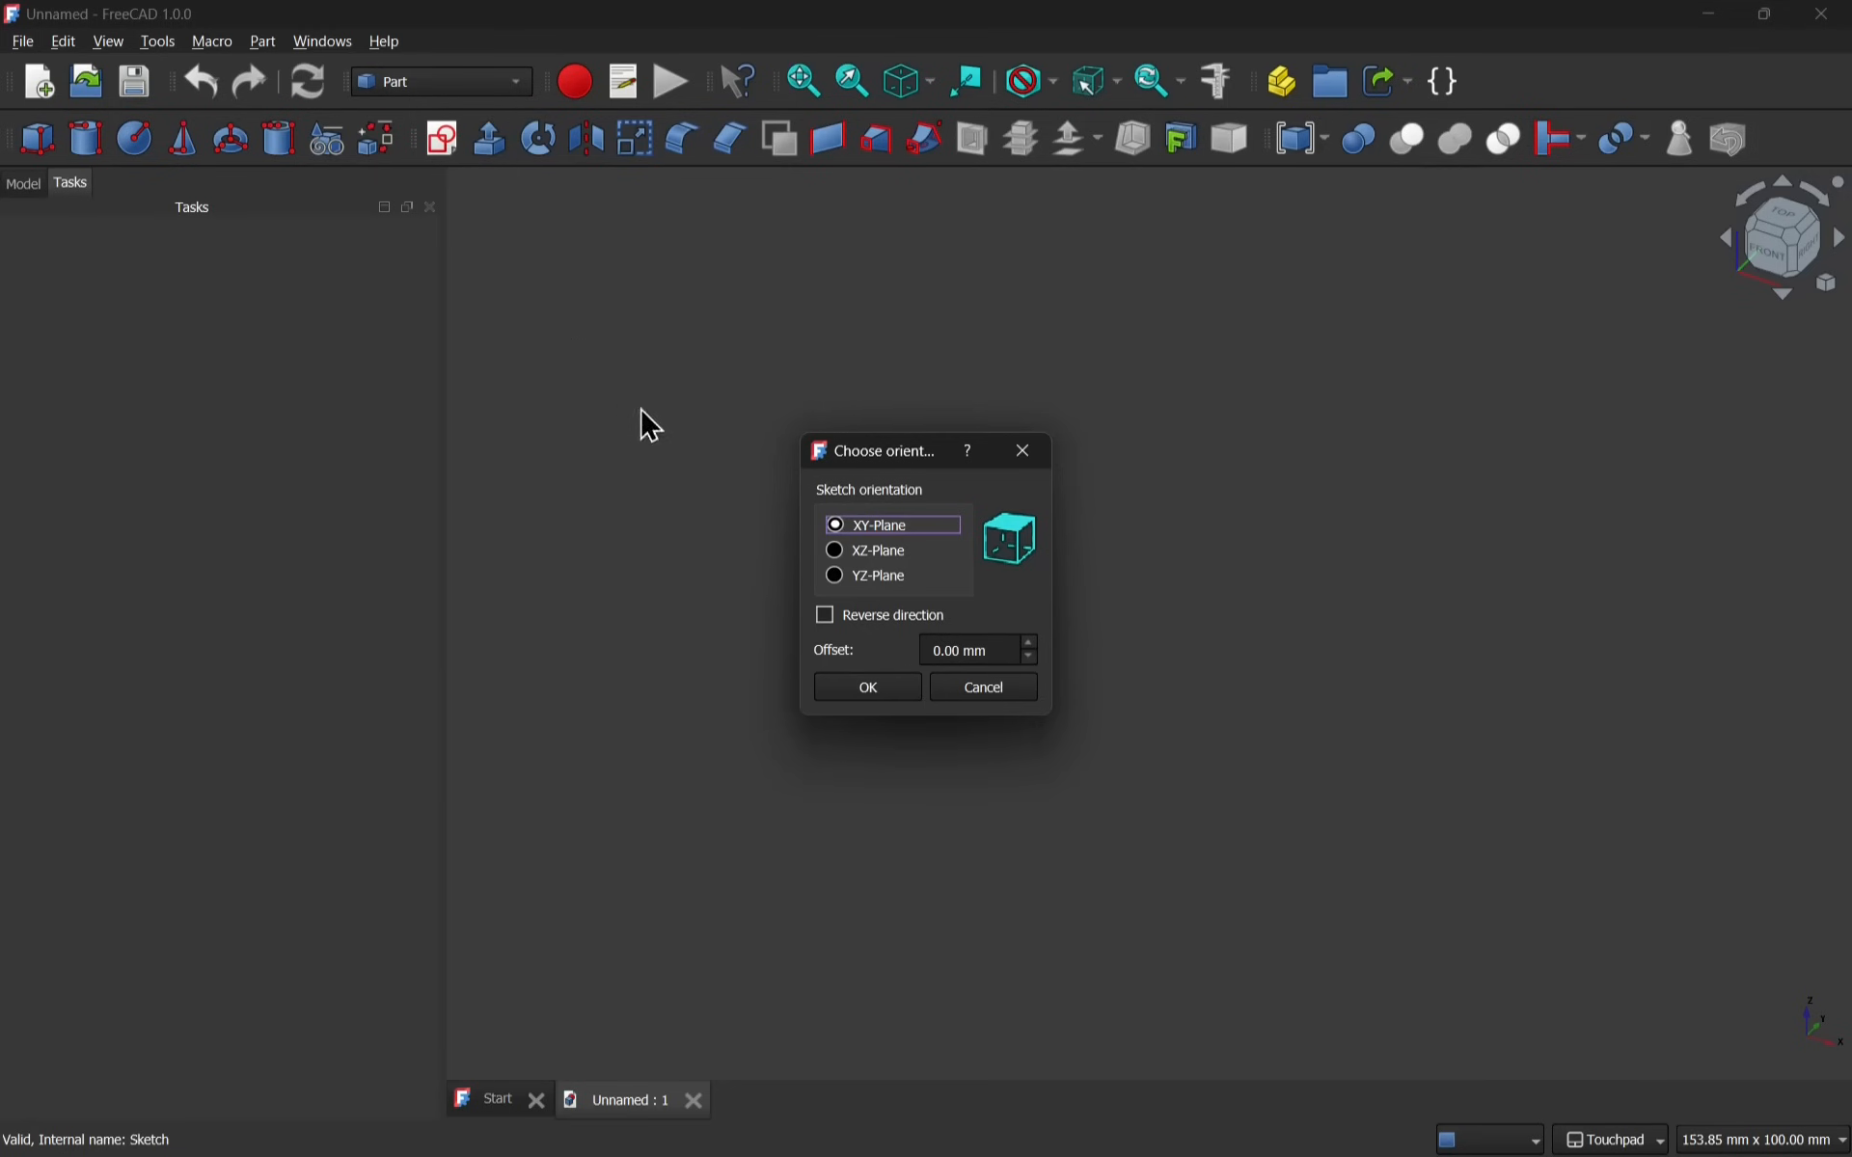
pyautogui.click(835, 556)
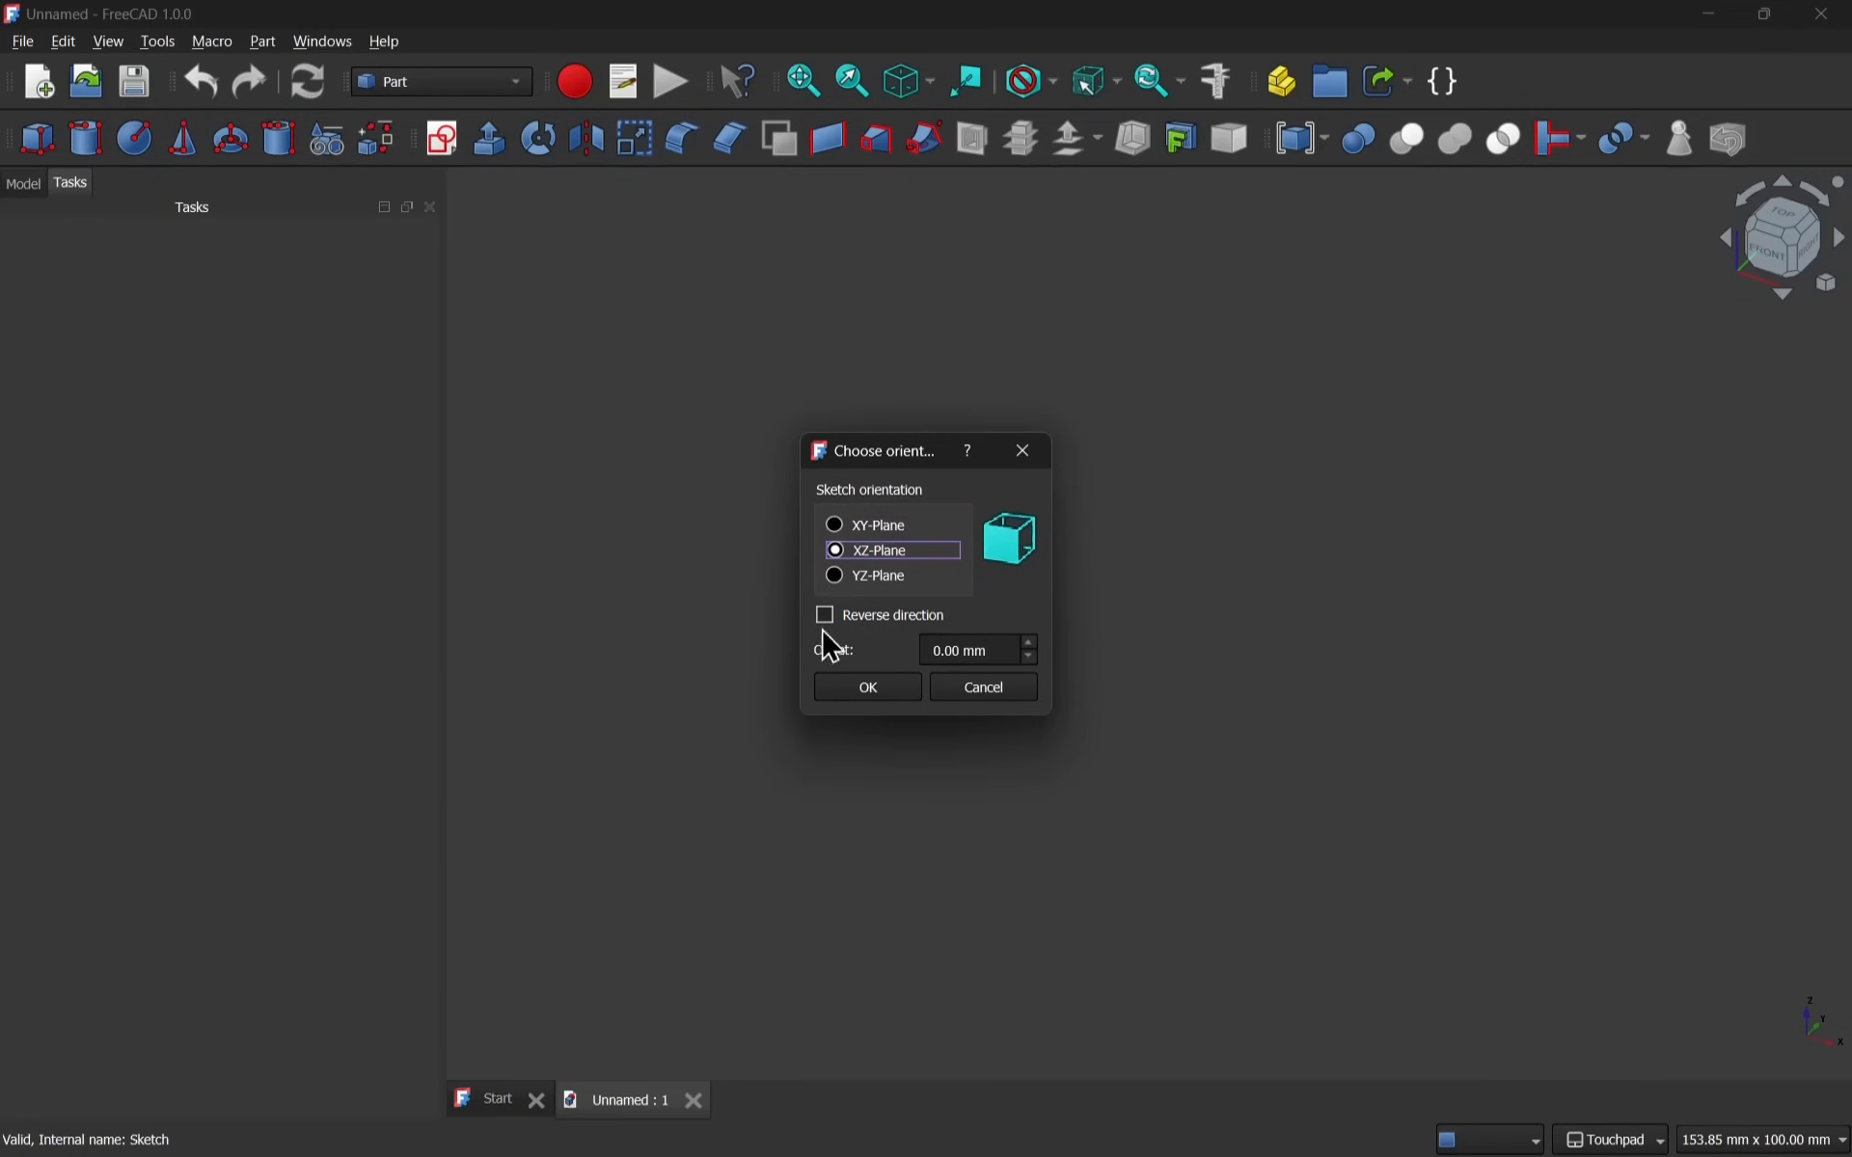
pyautogui.click(839, 689)
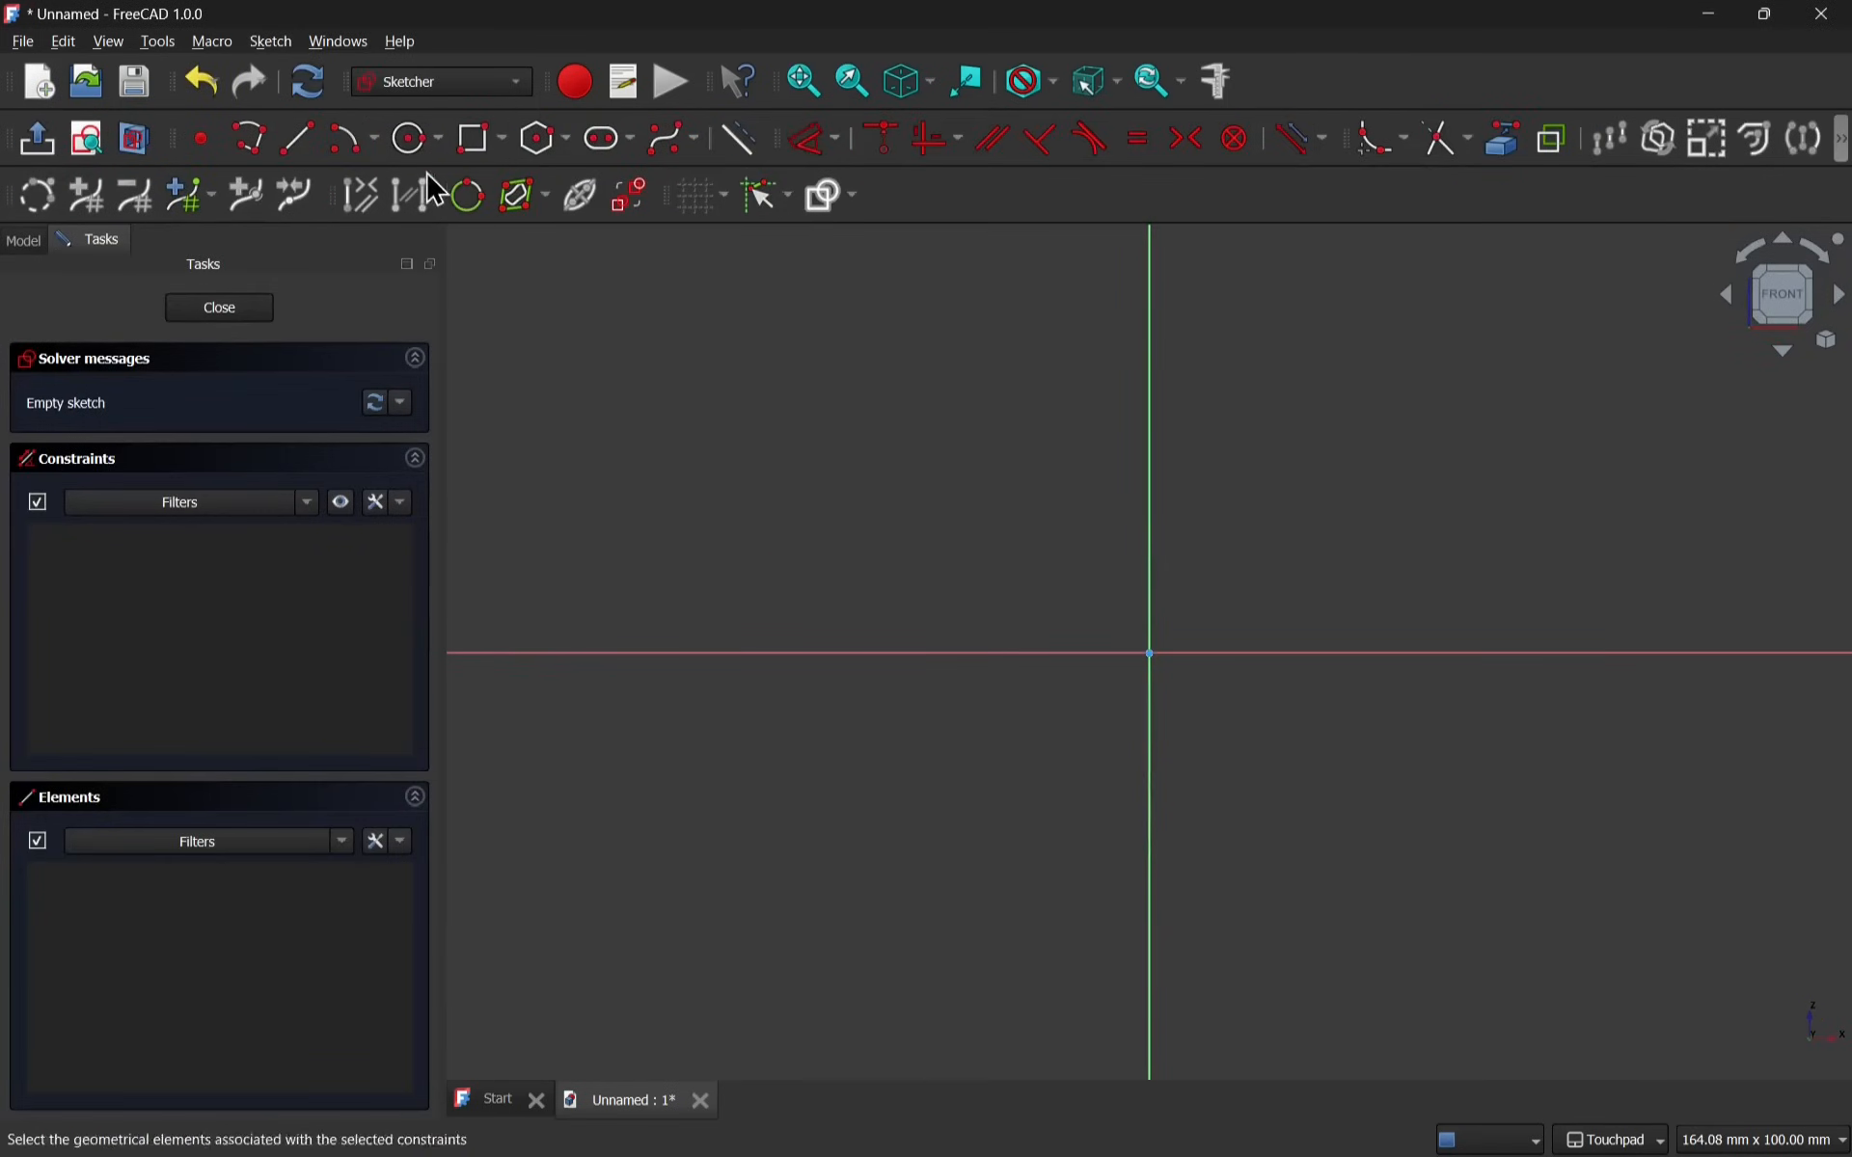
# Sketch two concentric circles centred on the origin, about 89 mm and 84 mm in diameter.
pyautogui.click(410, 144)
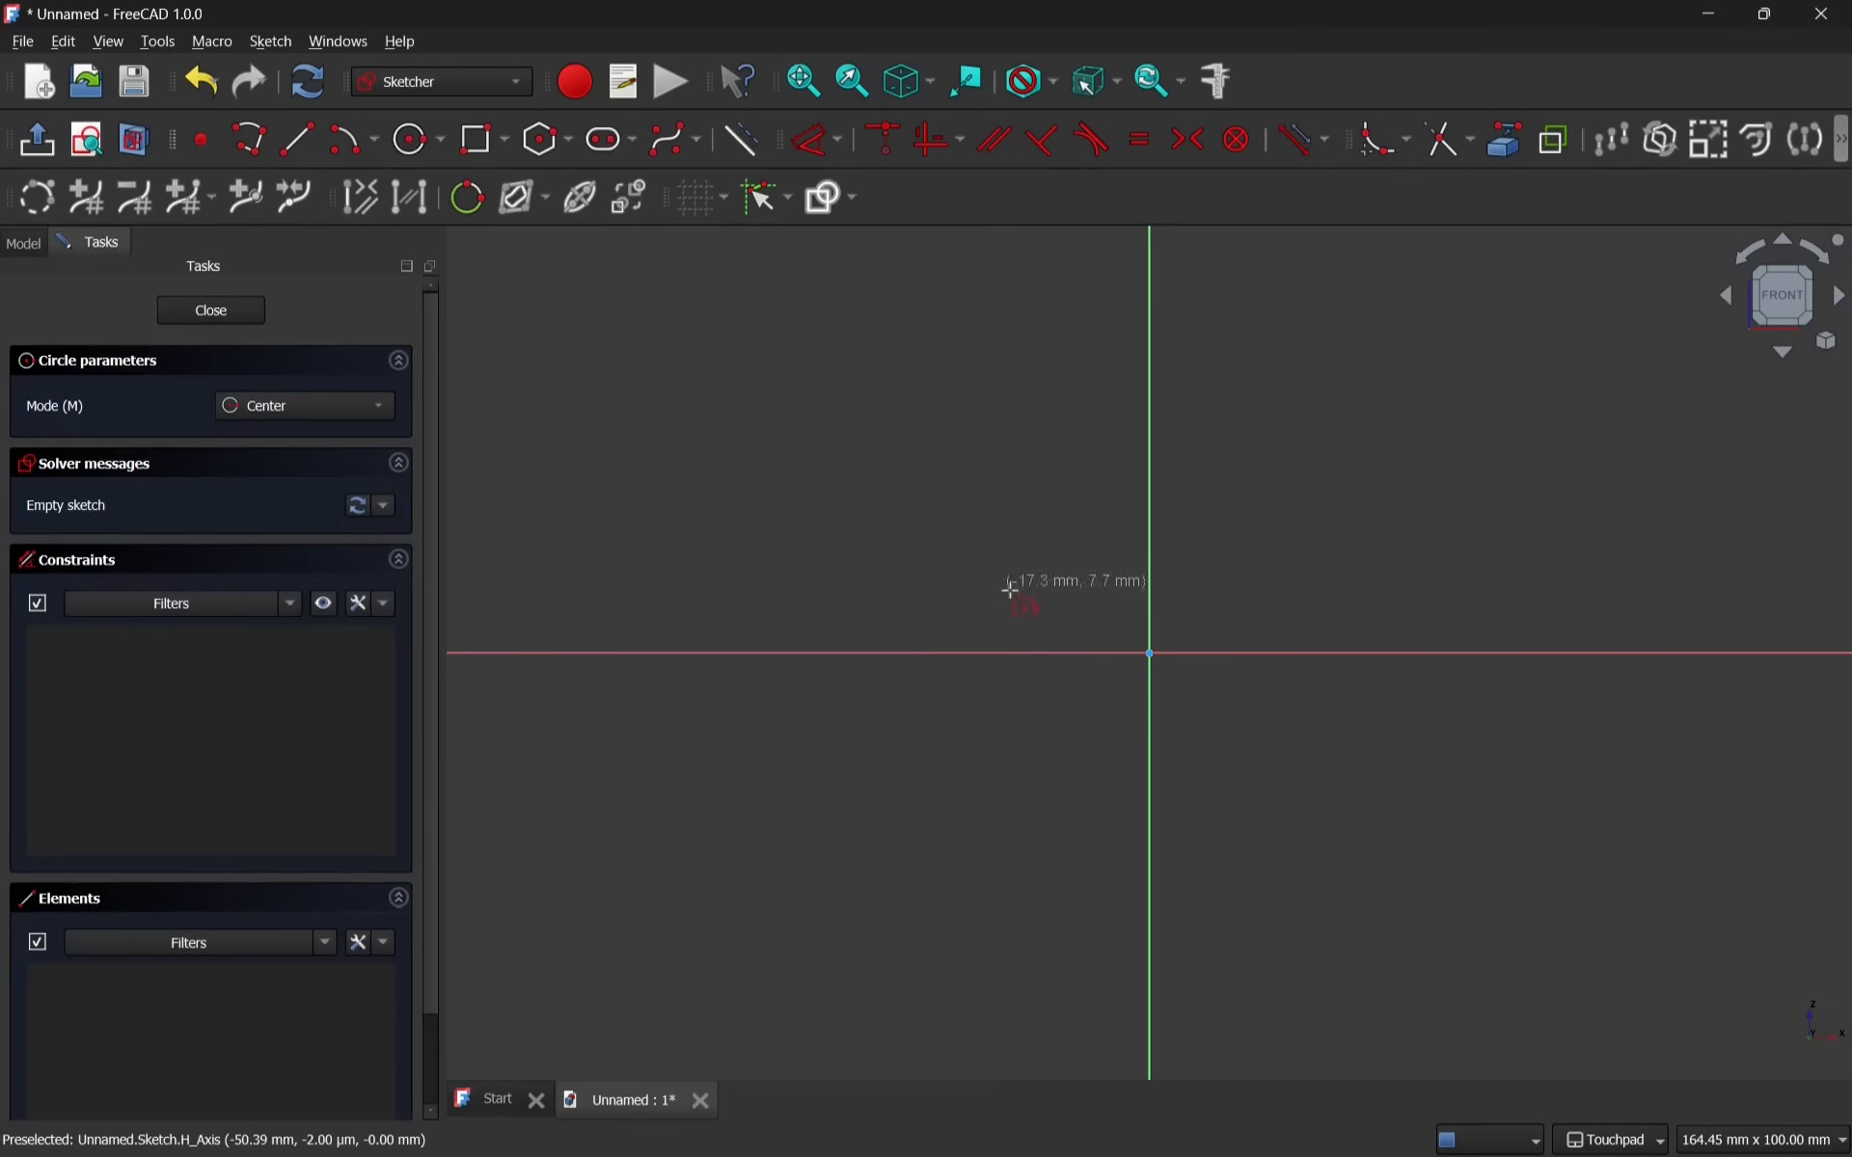
pyautogui.click(1149, 653)
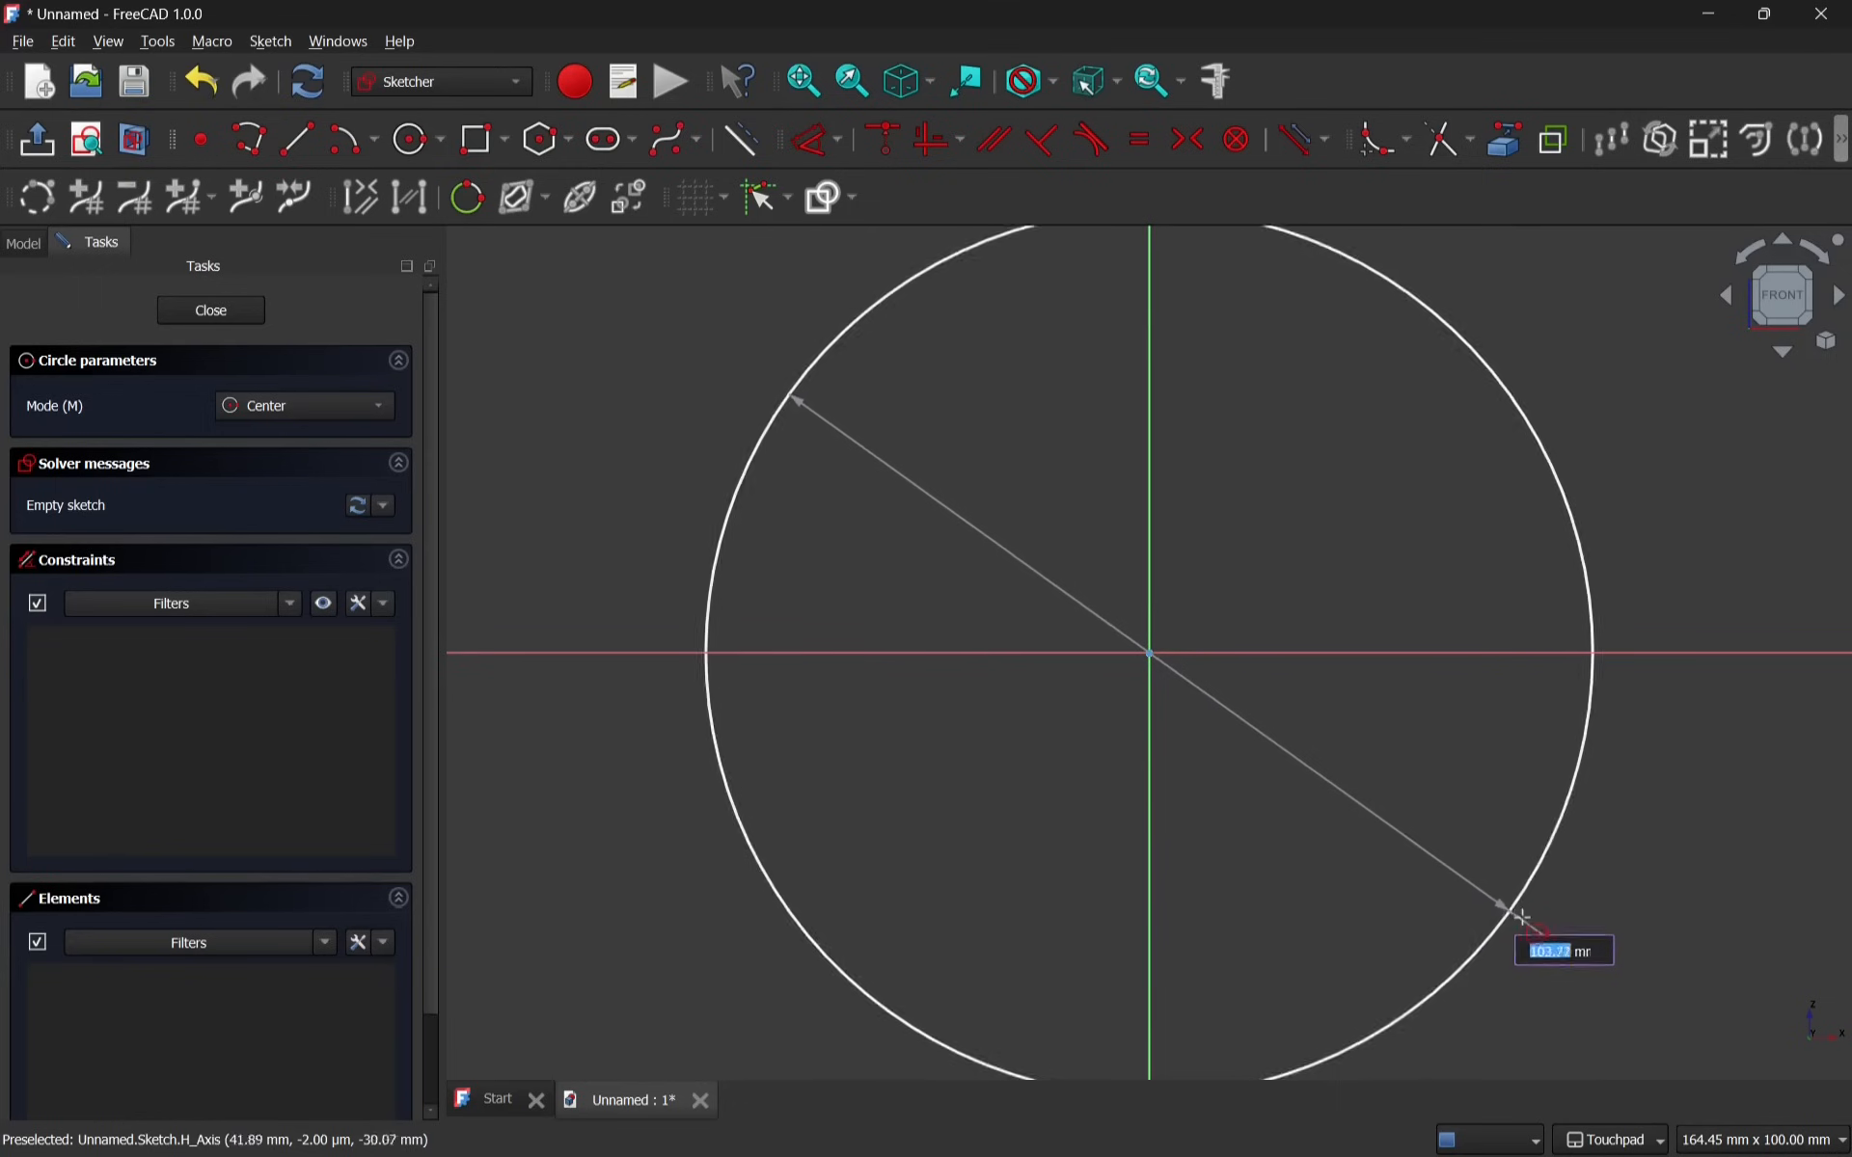
pyautogui.click(1466, 883)
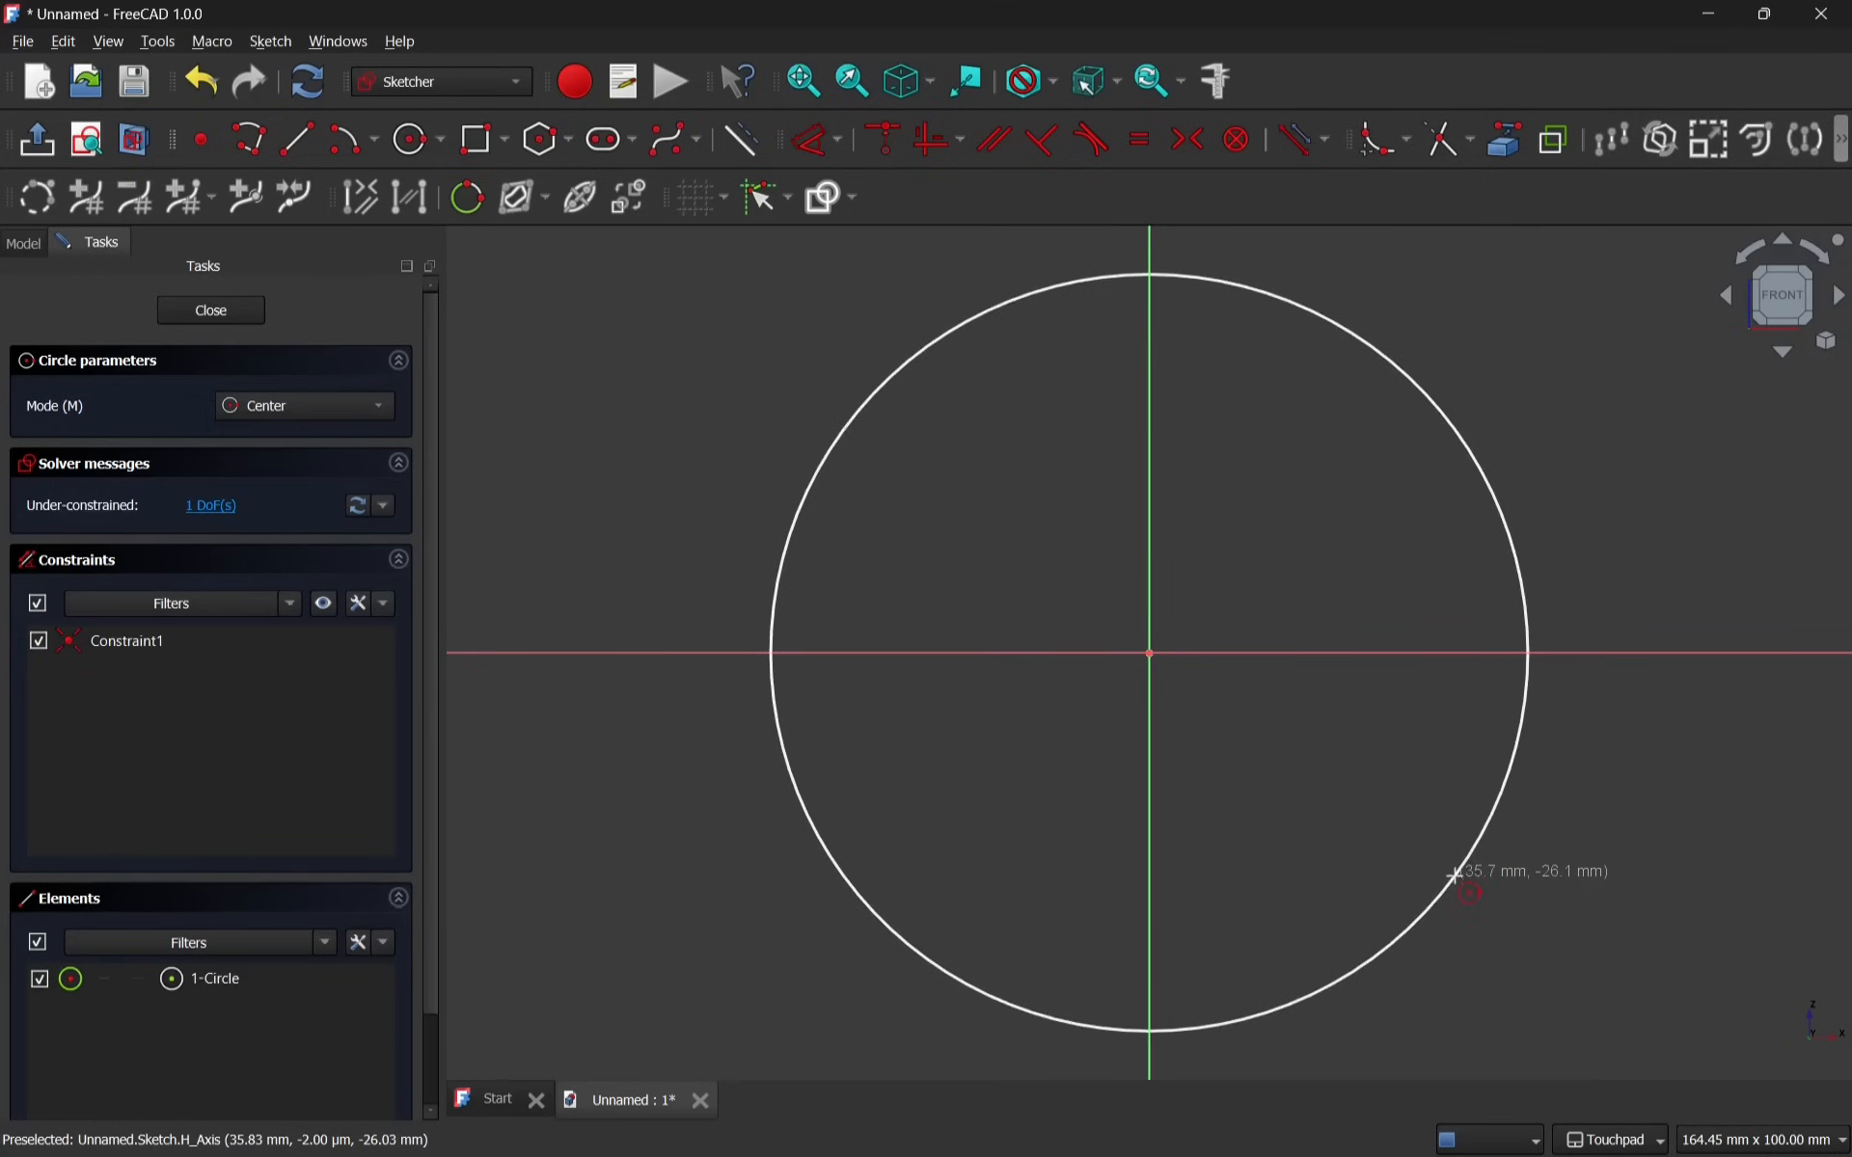
pyautogui.click(1149, 655)
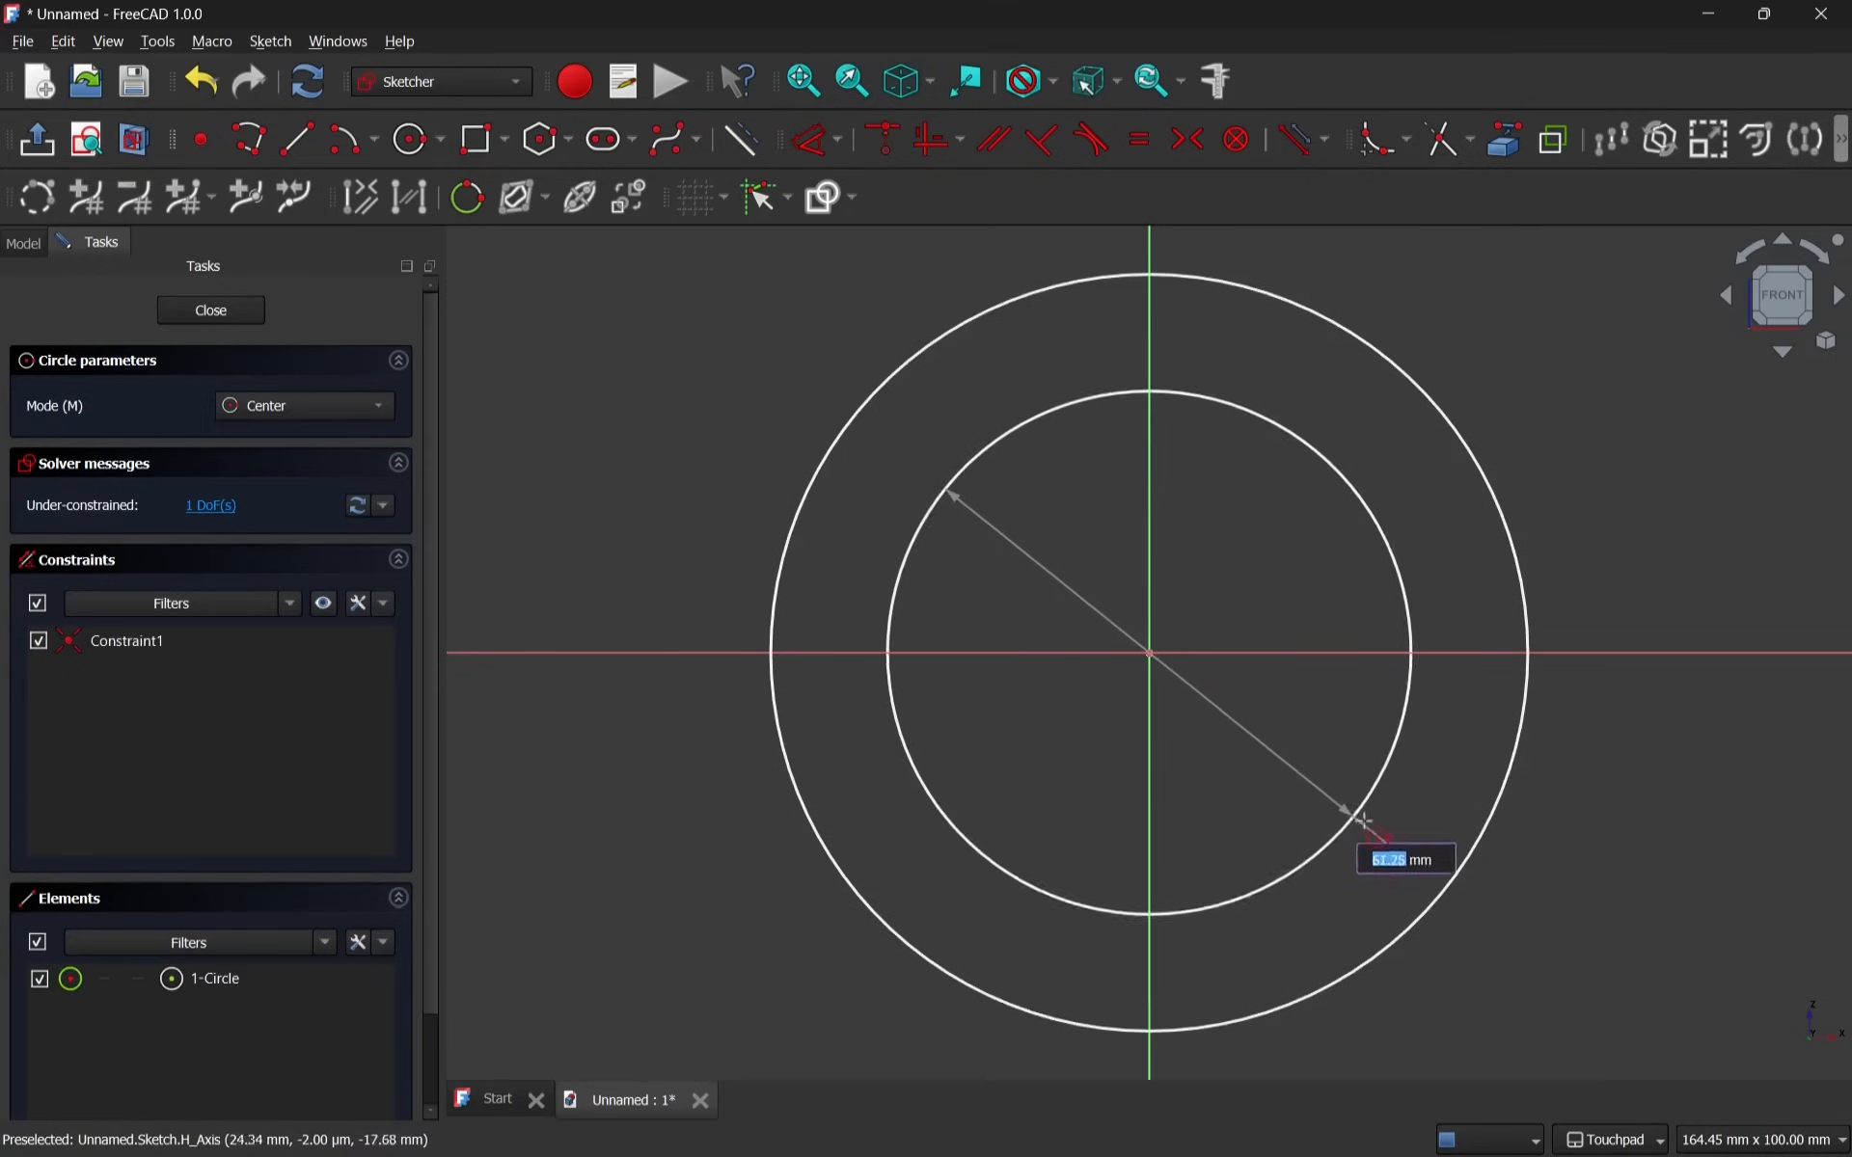
pyautogui.click(1430, 875)
pyautogui.rightClick(1000, 582)
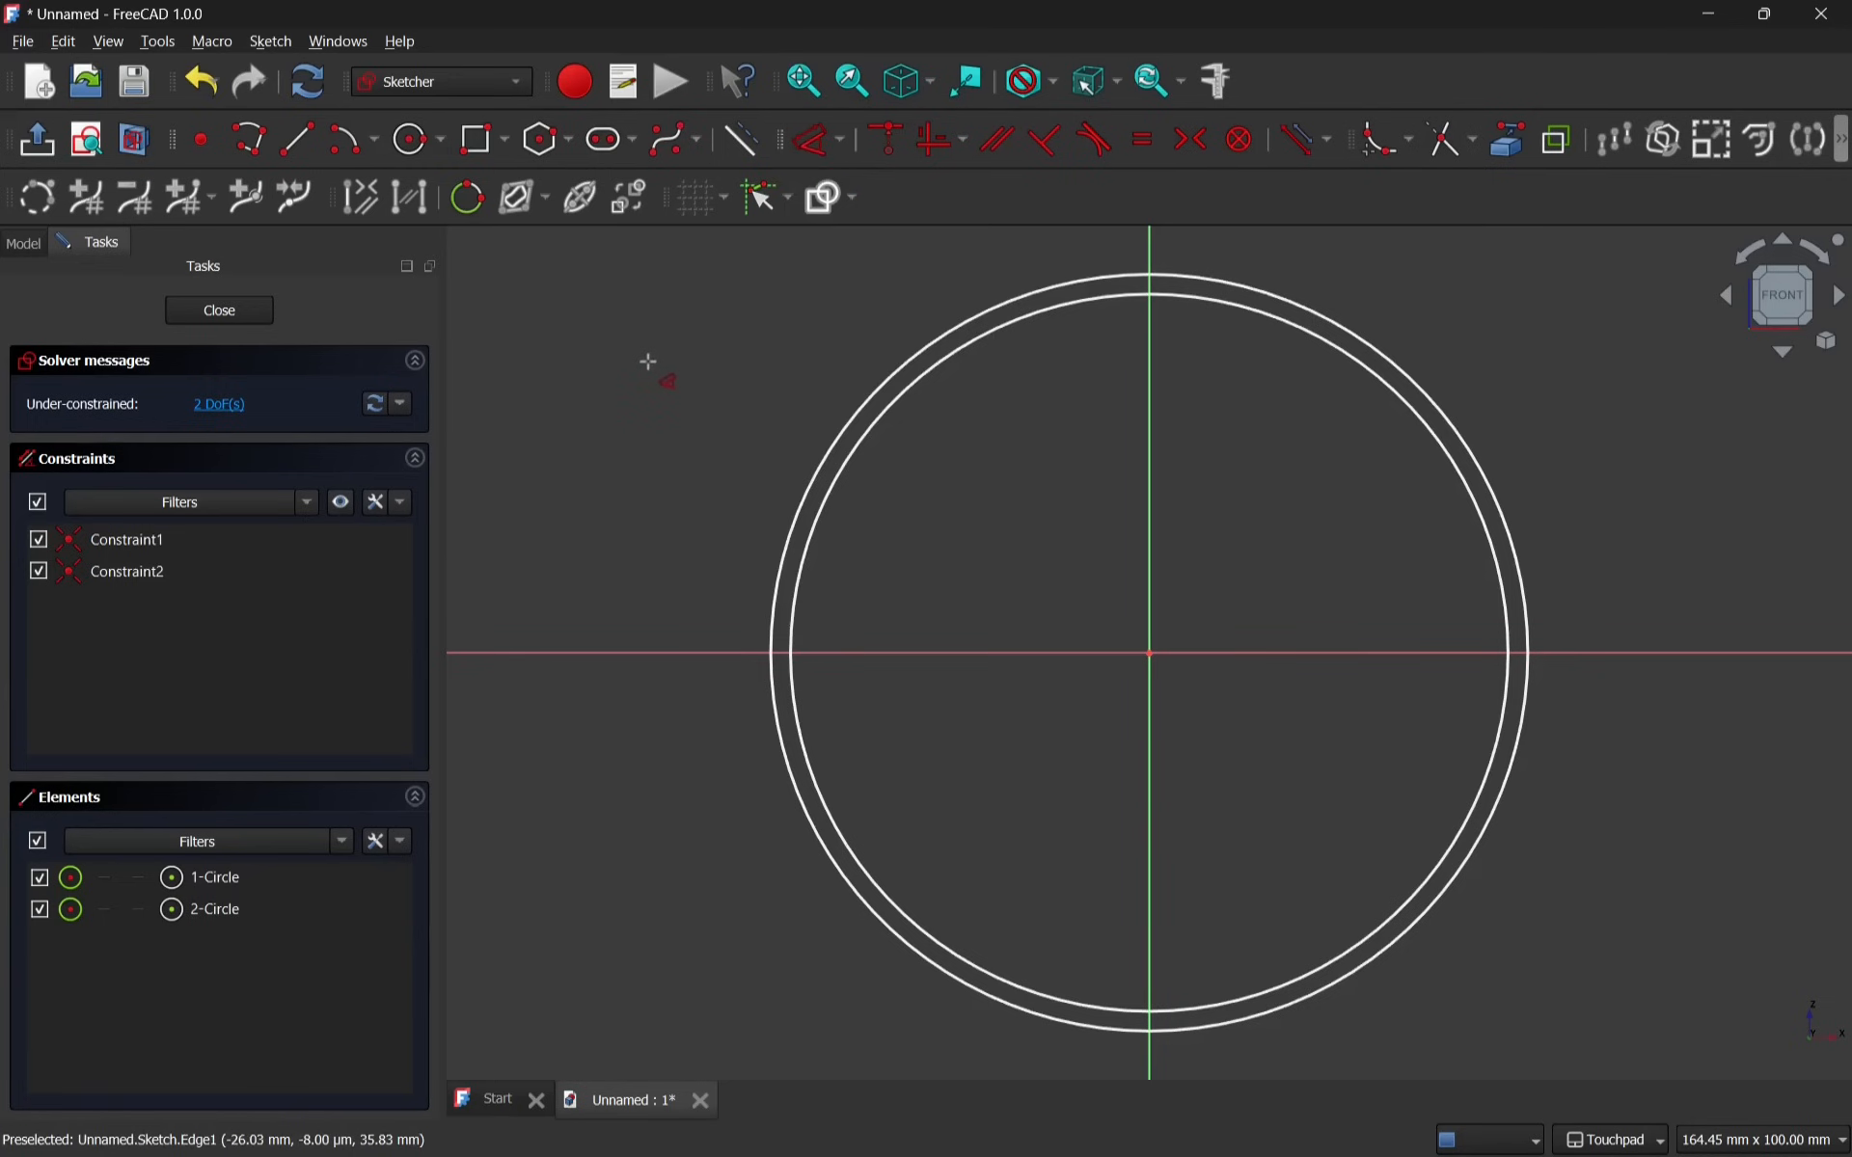
# Constrain the outer circle's diameter to 100 mm and the inner circle's to 96 mm, finishing the sketch.
pyautogui.click(853, 397)
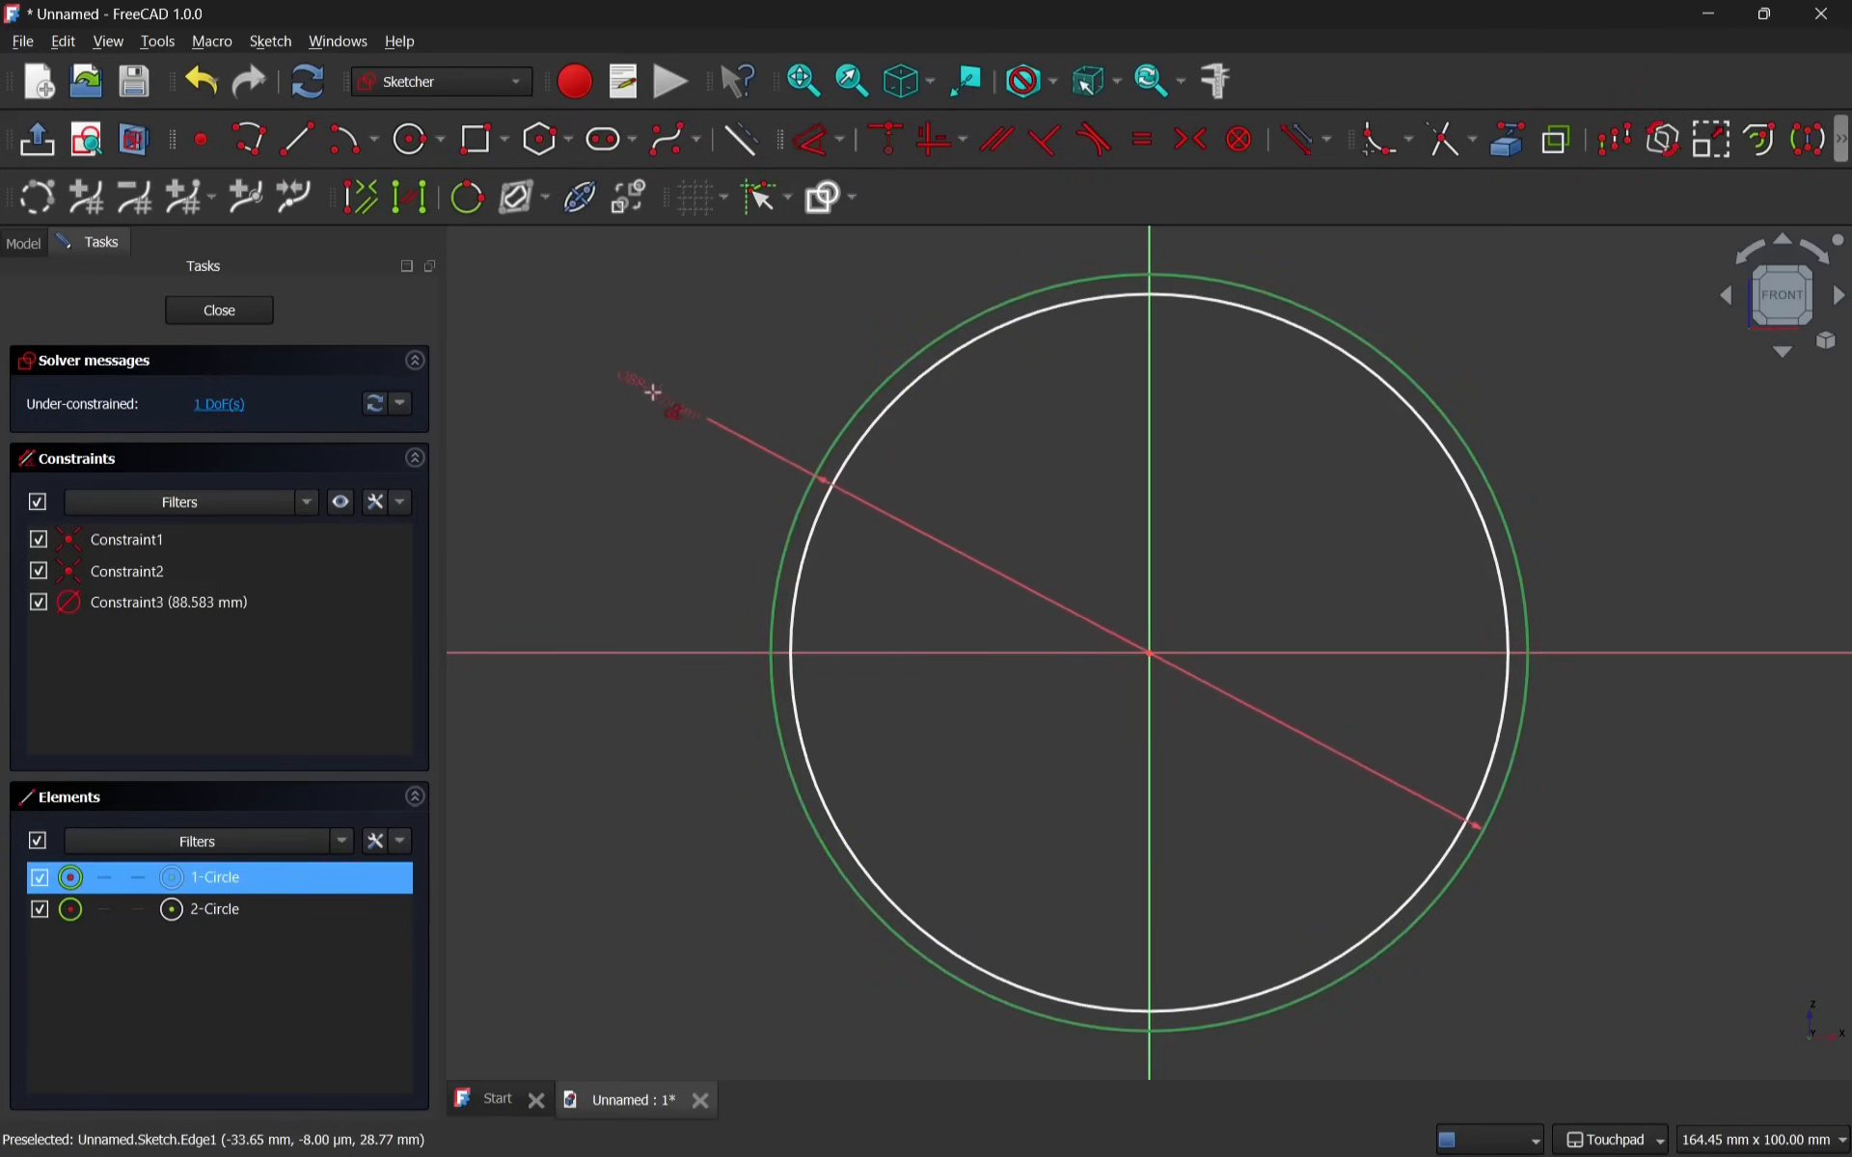
pyautogui.click(617, 410)
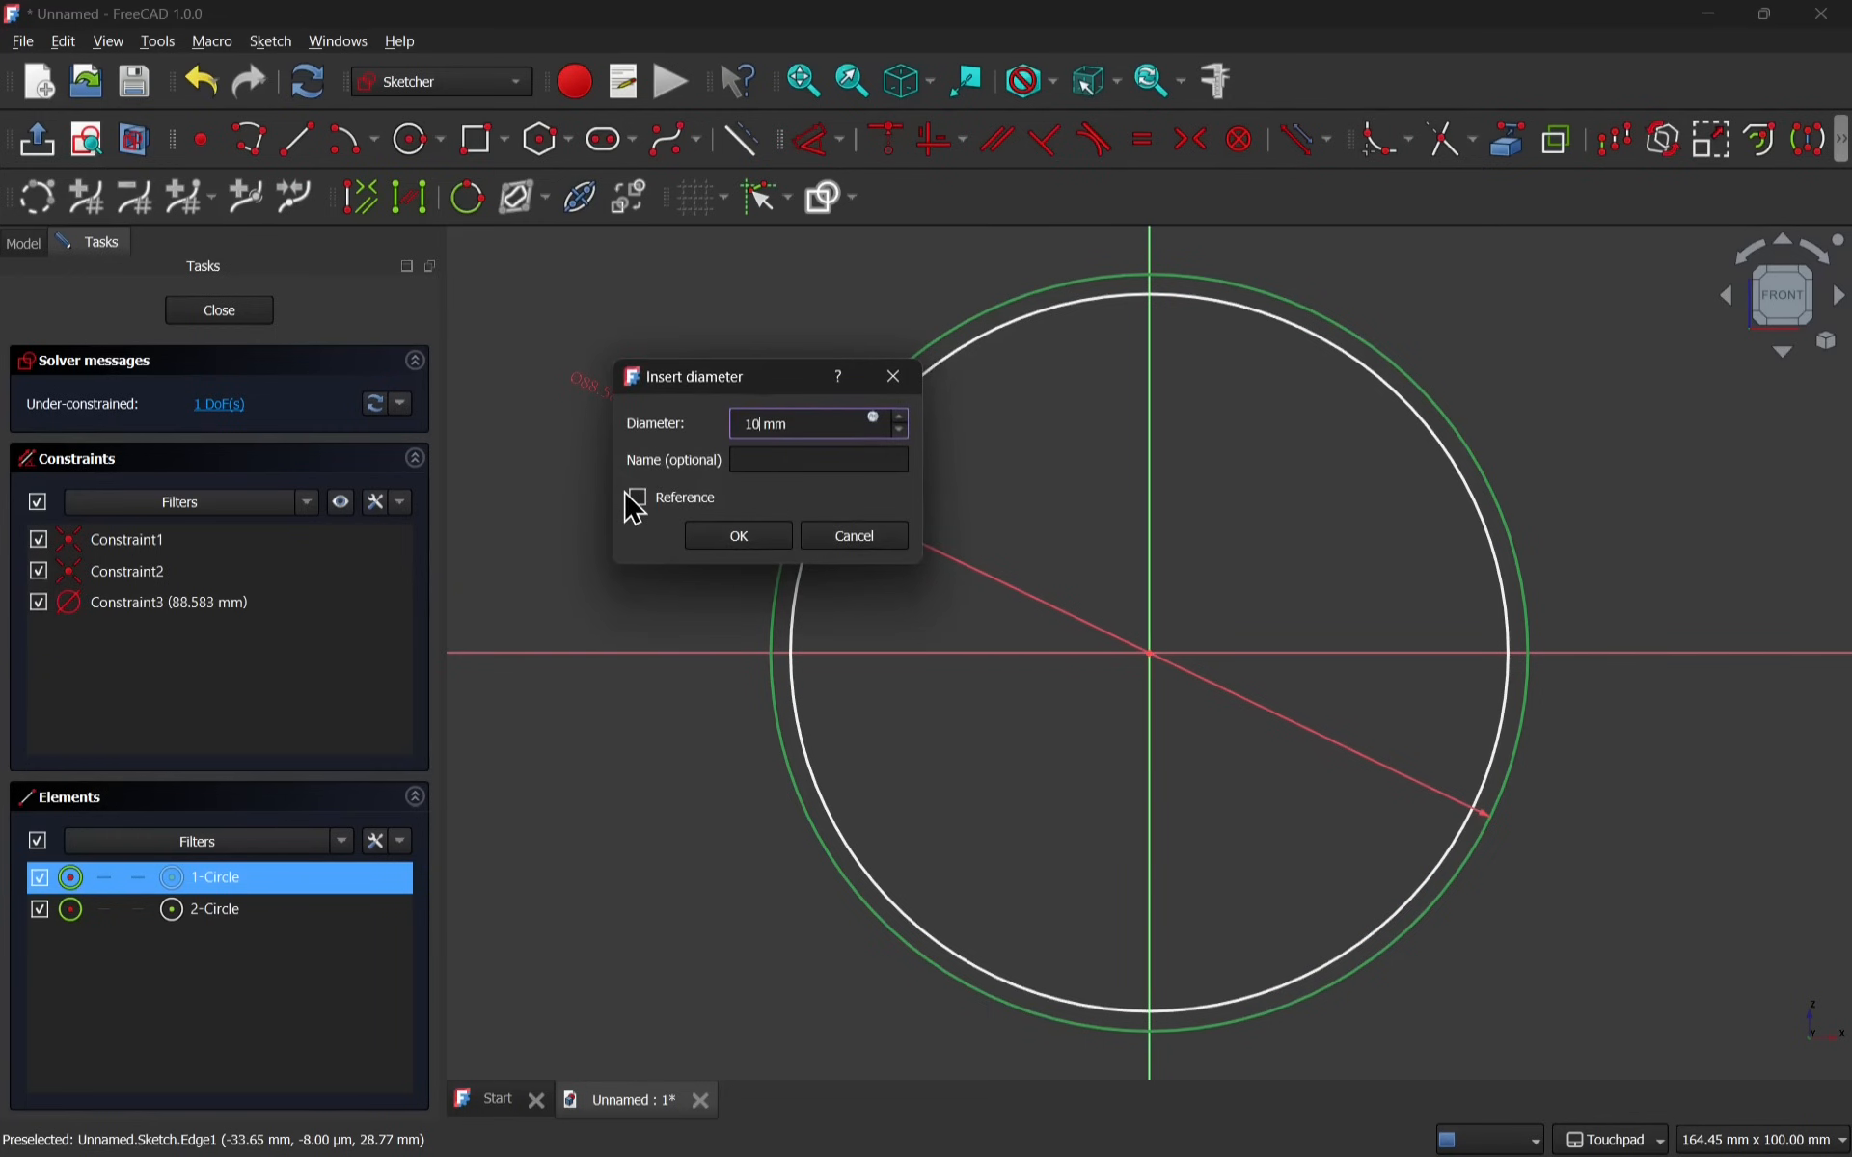
pyautogui.press('Return')
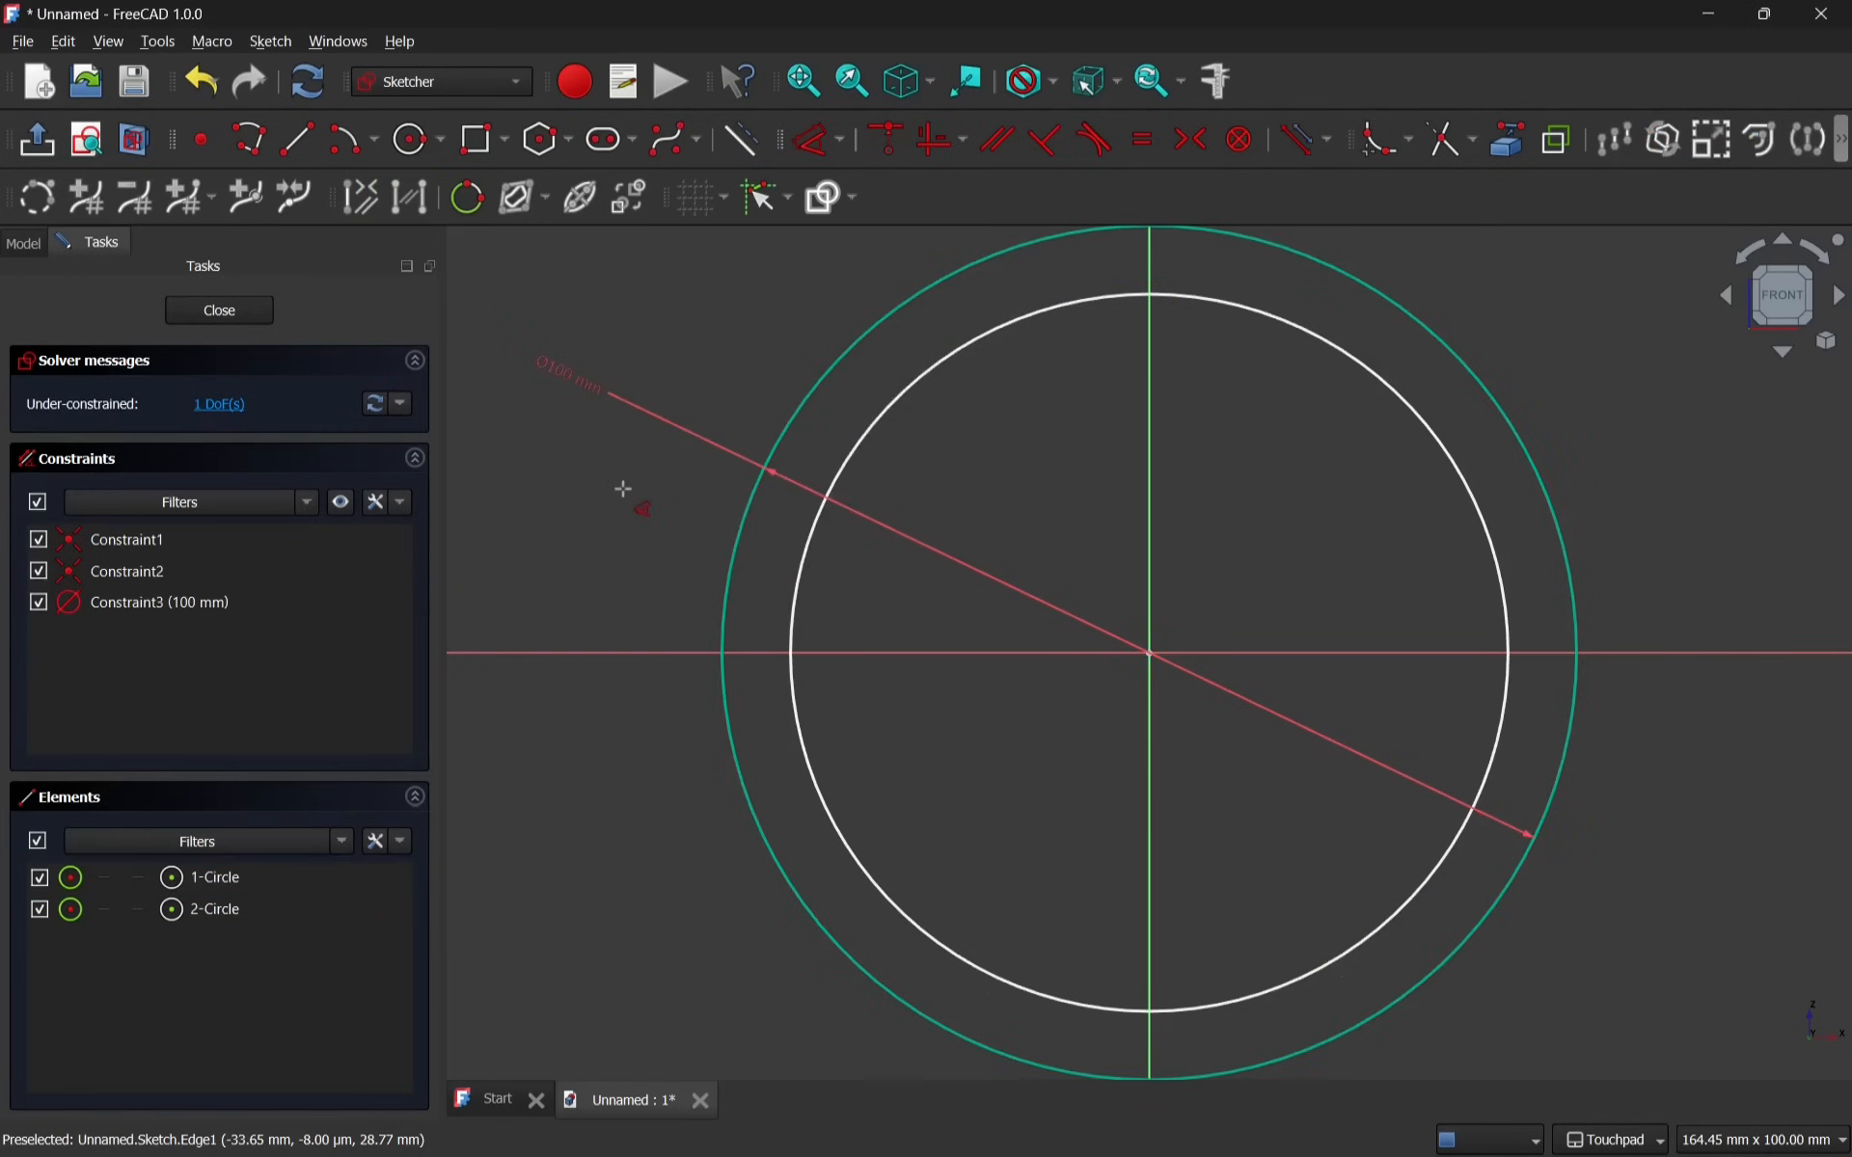
pyautogui.click(872, 408)
pyautogui.click(669, 353)
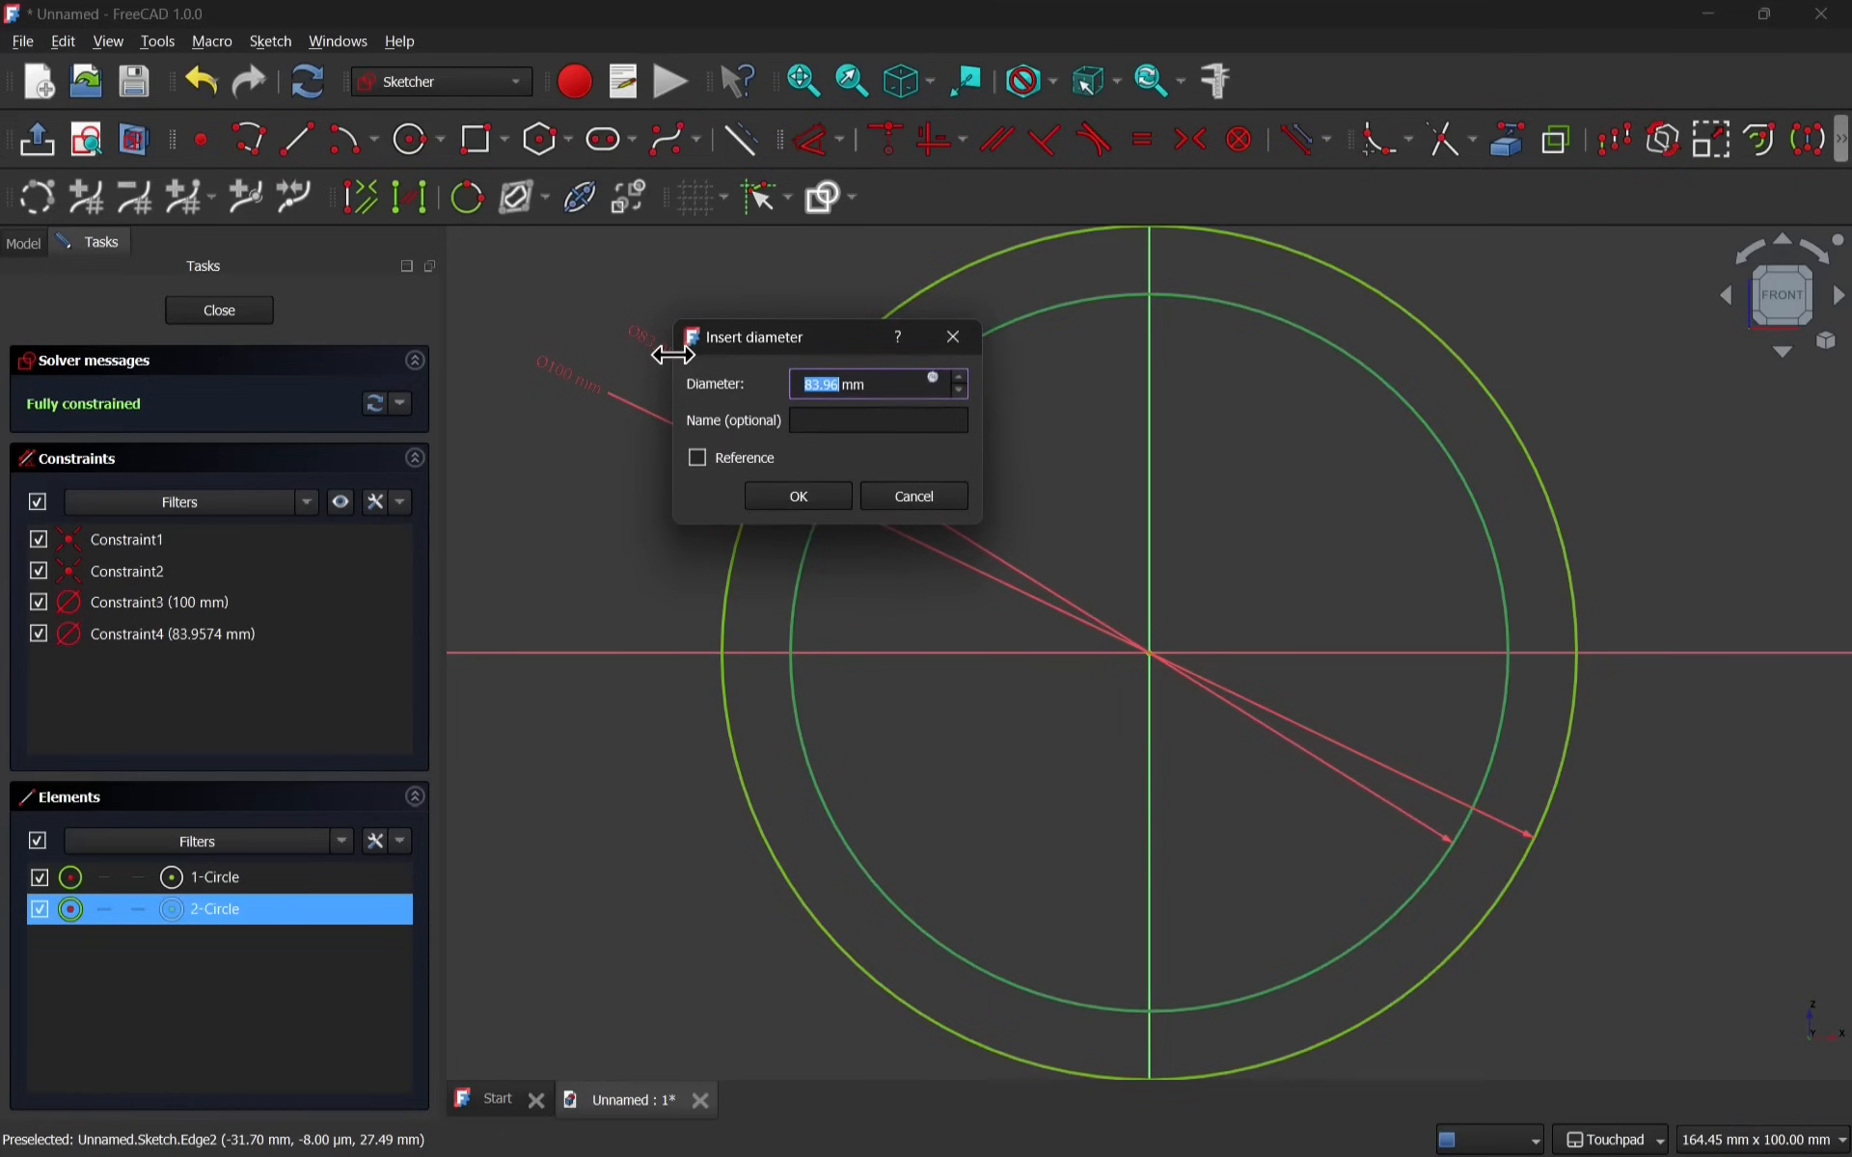
pyautogui.press('Return')
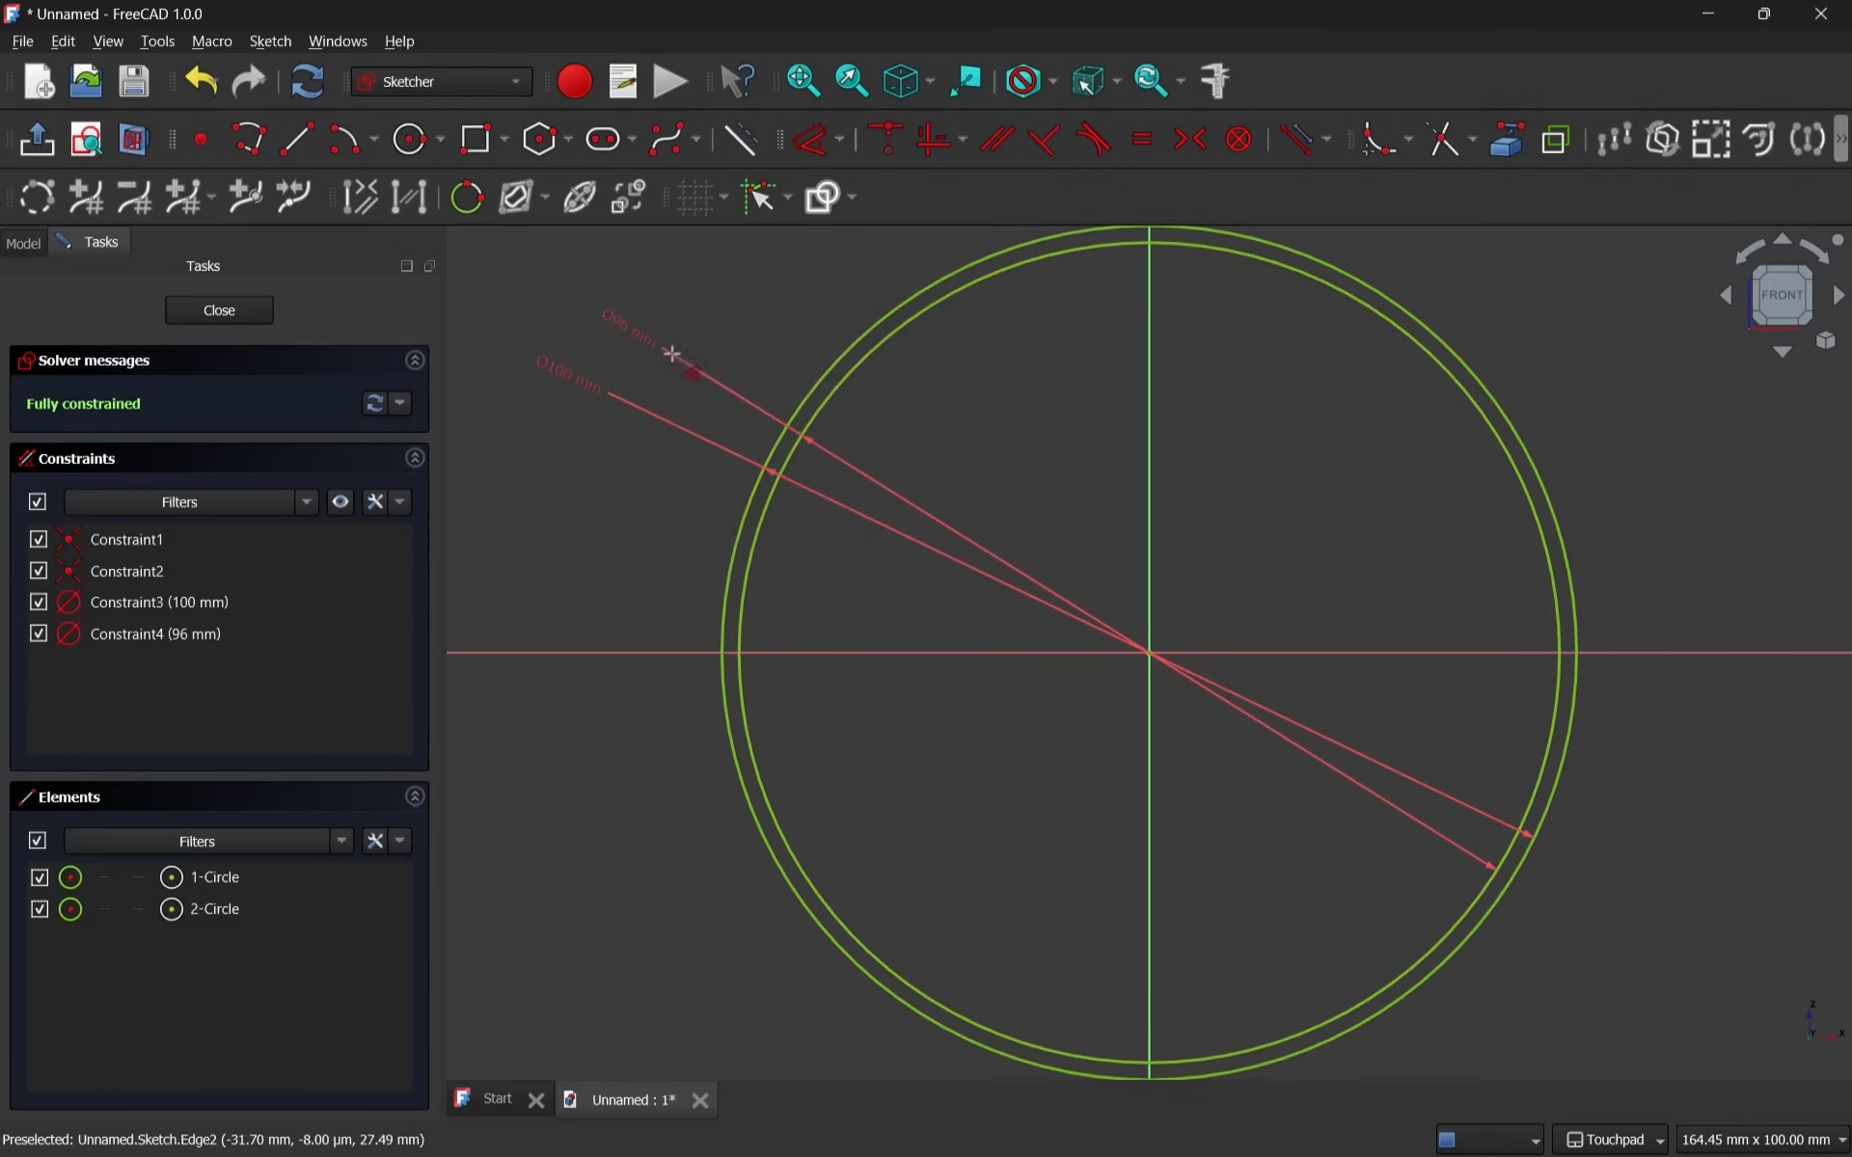
pyautogui.click(241, 309)
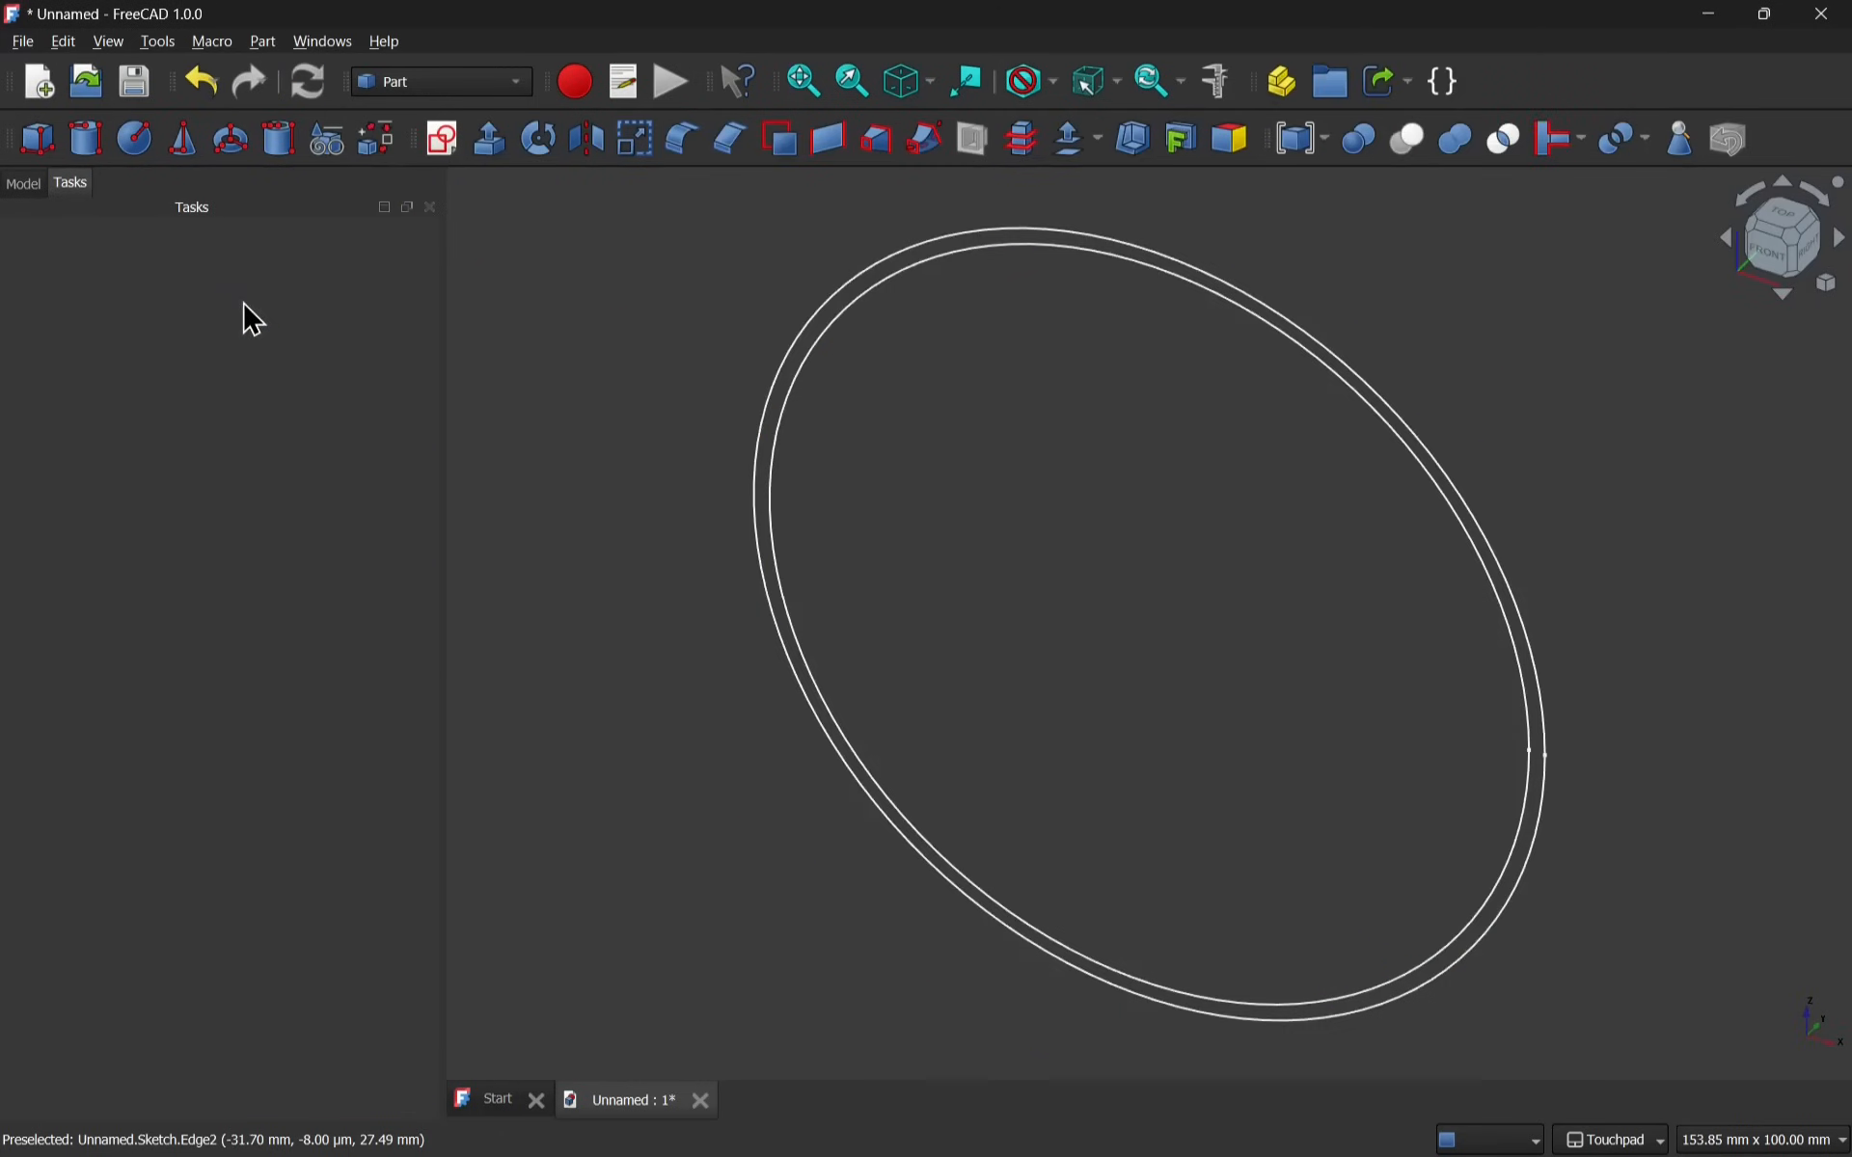
# Extrude the two-circle sketch symmetrically along its normal as a solid, with a length of 4 mm.
pyautogui.click(21, 185)
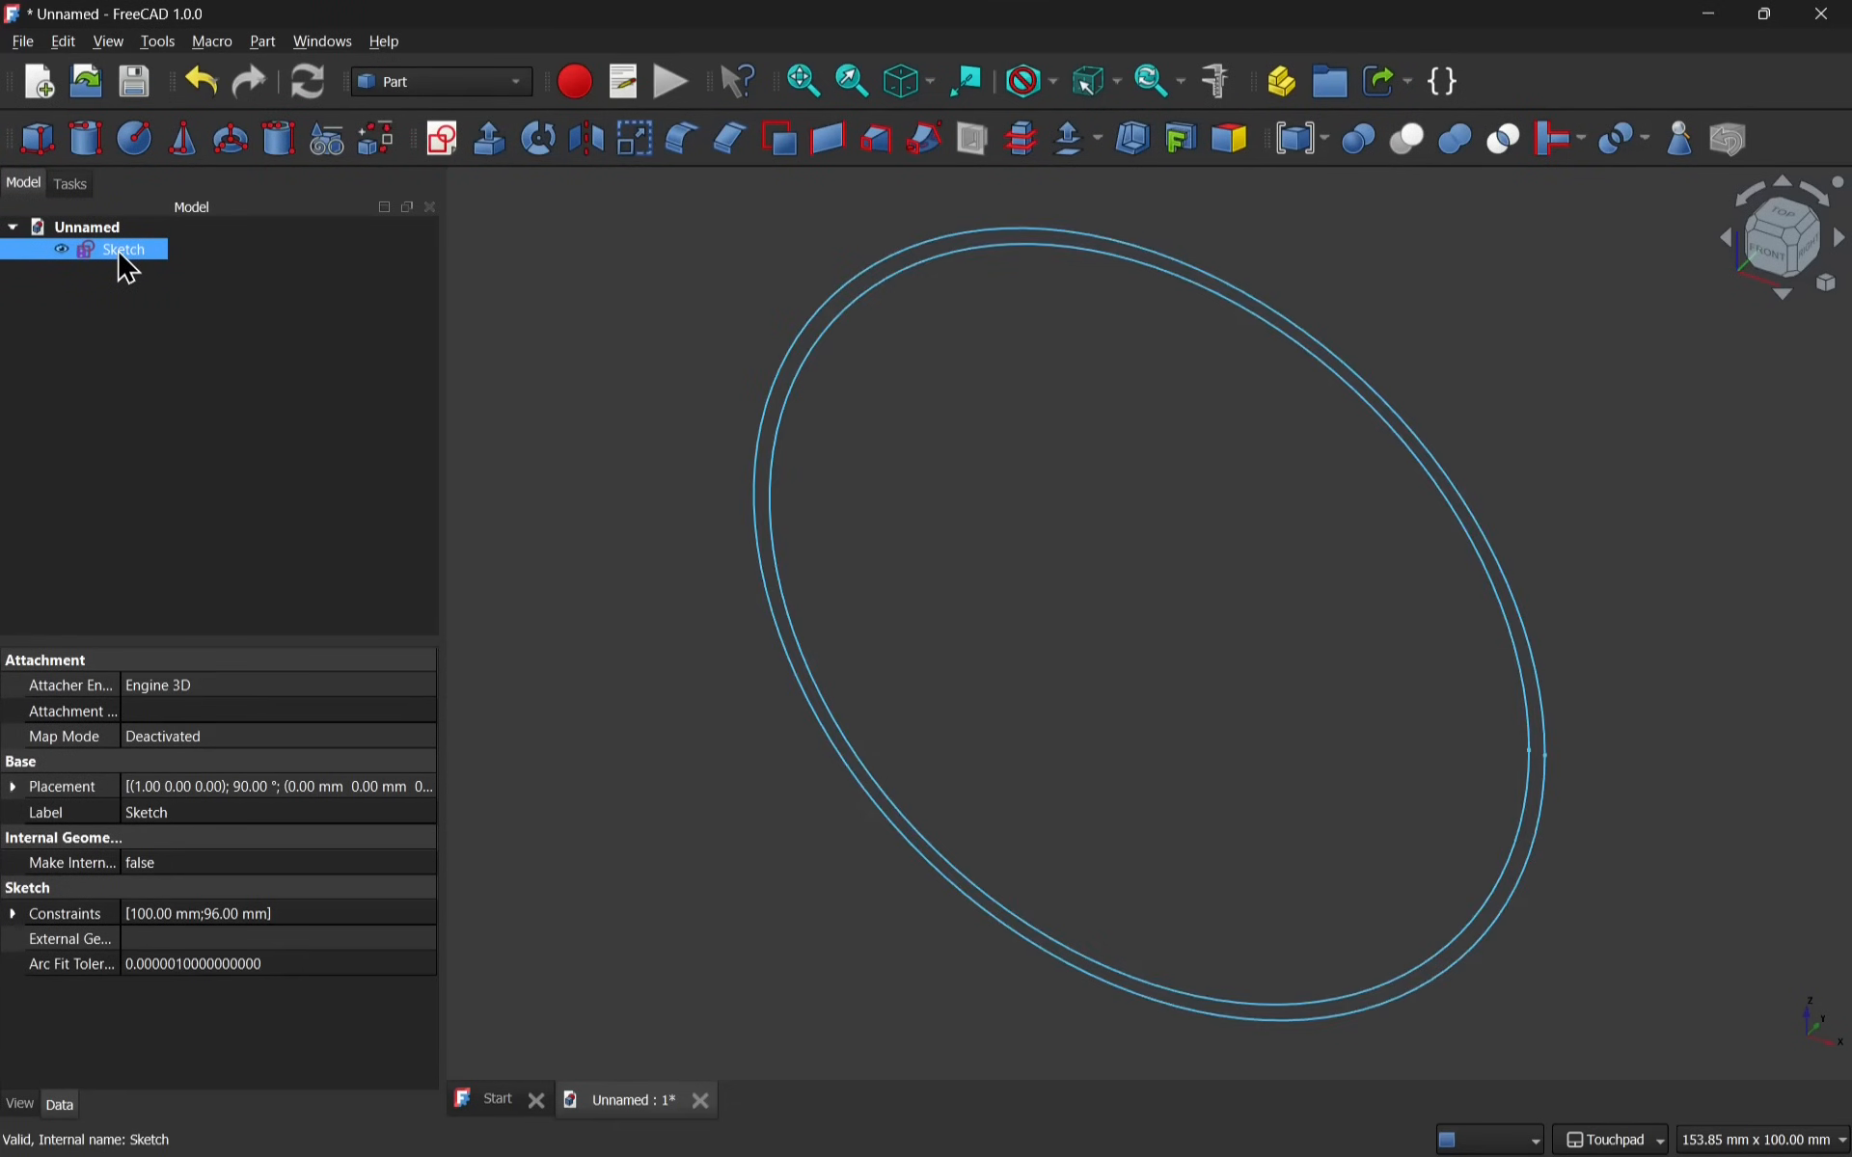
pyautogui.click(492, 145)
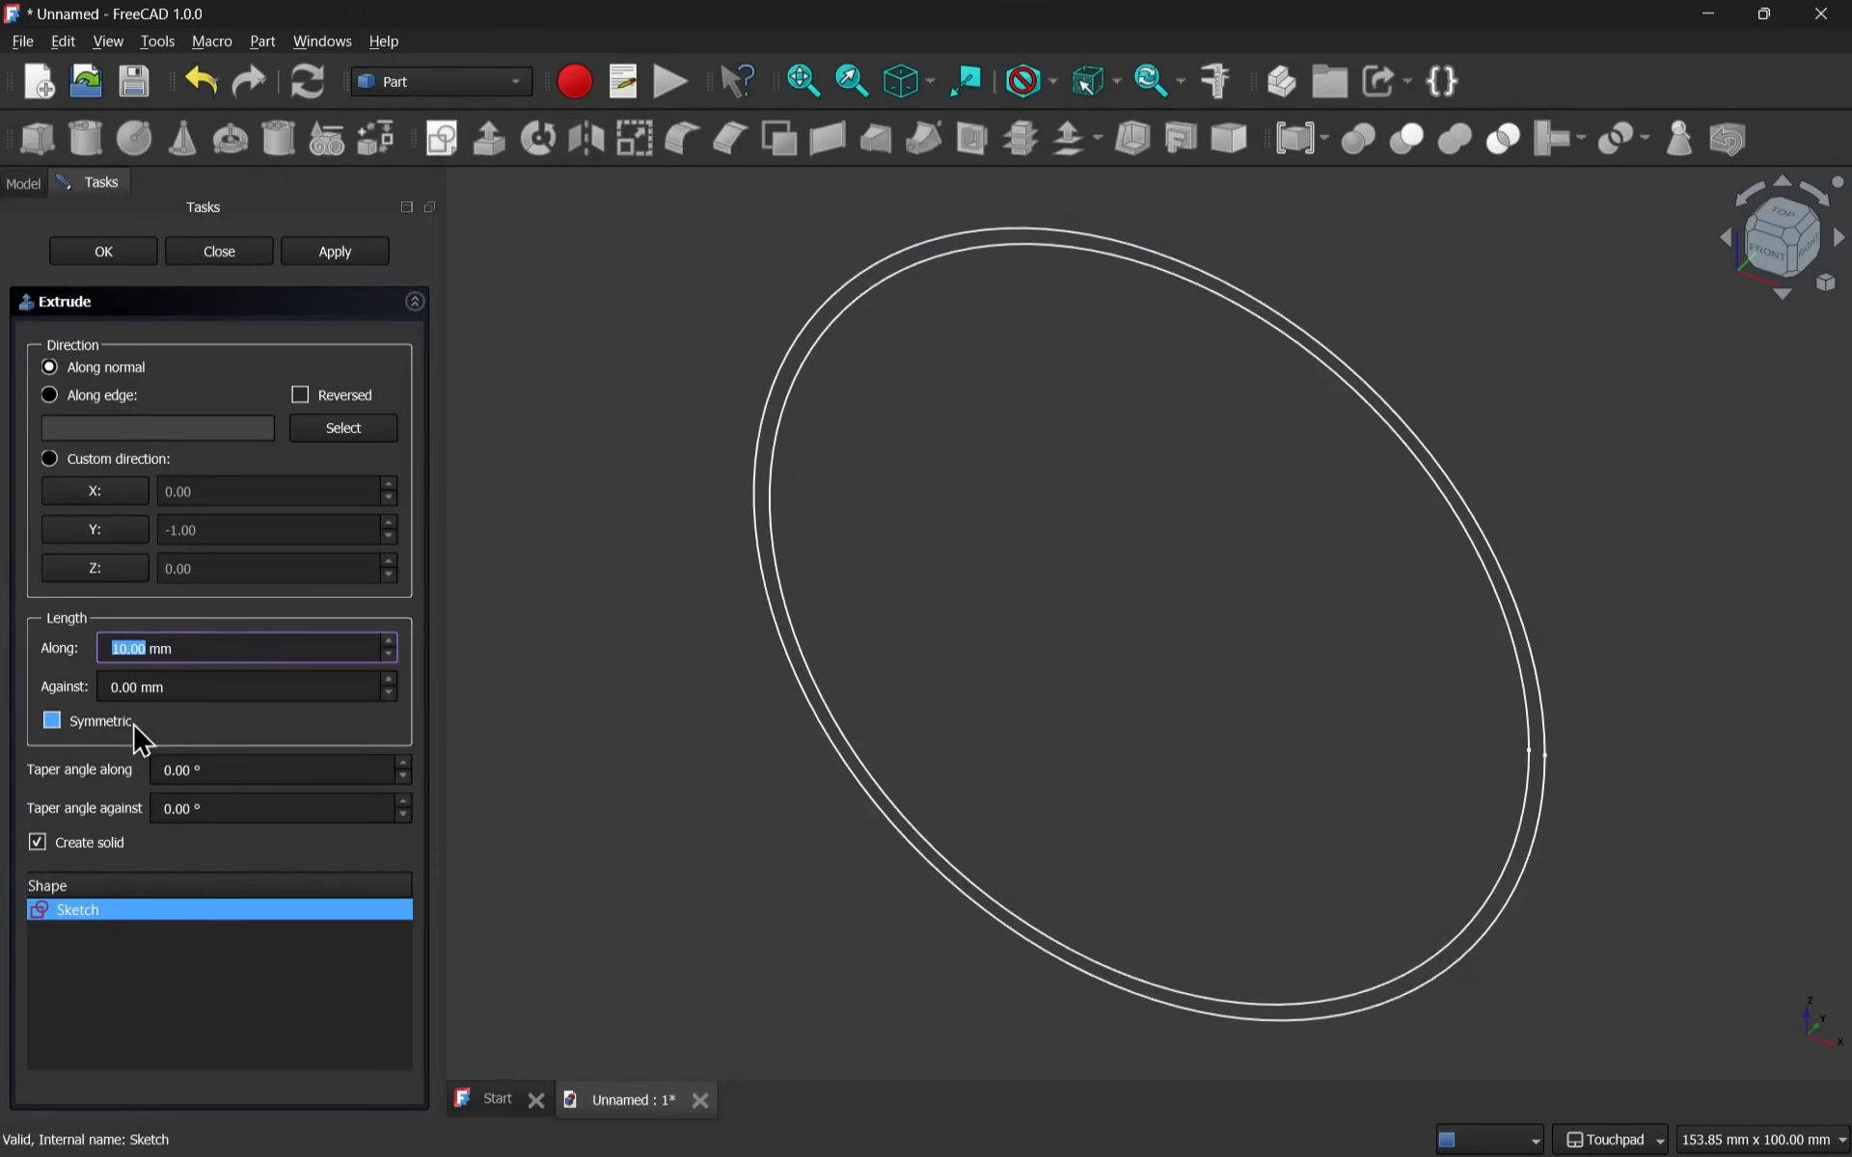
pyautogui.click(87, 744)
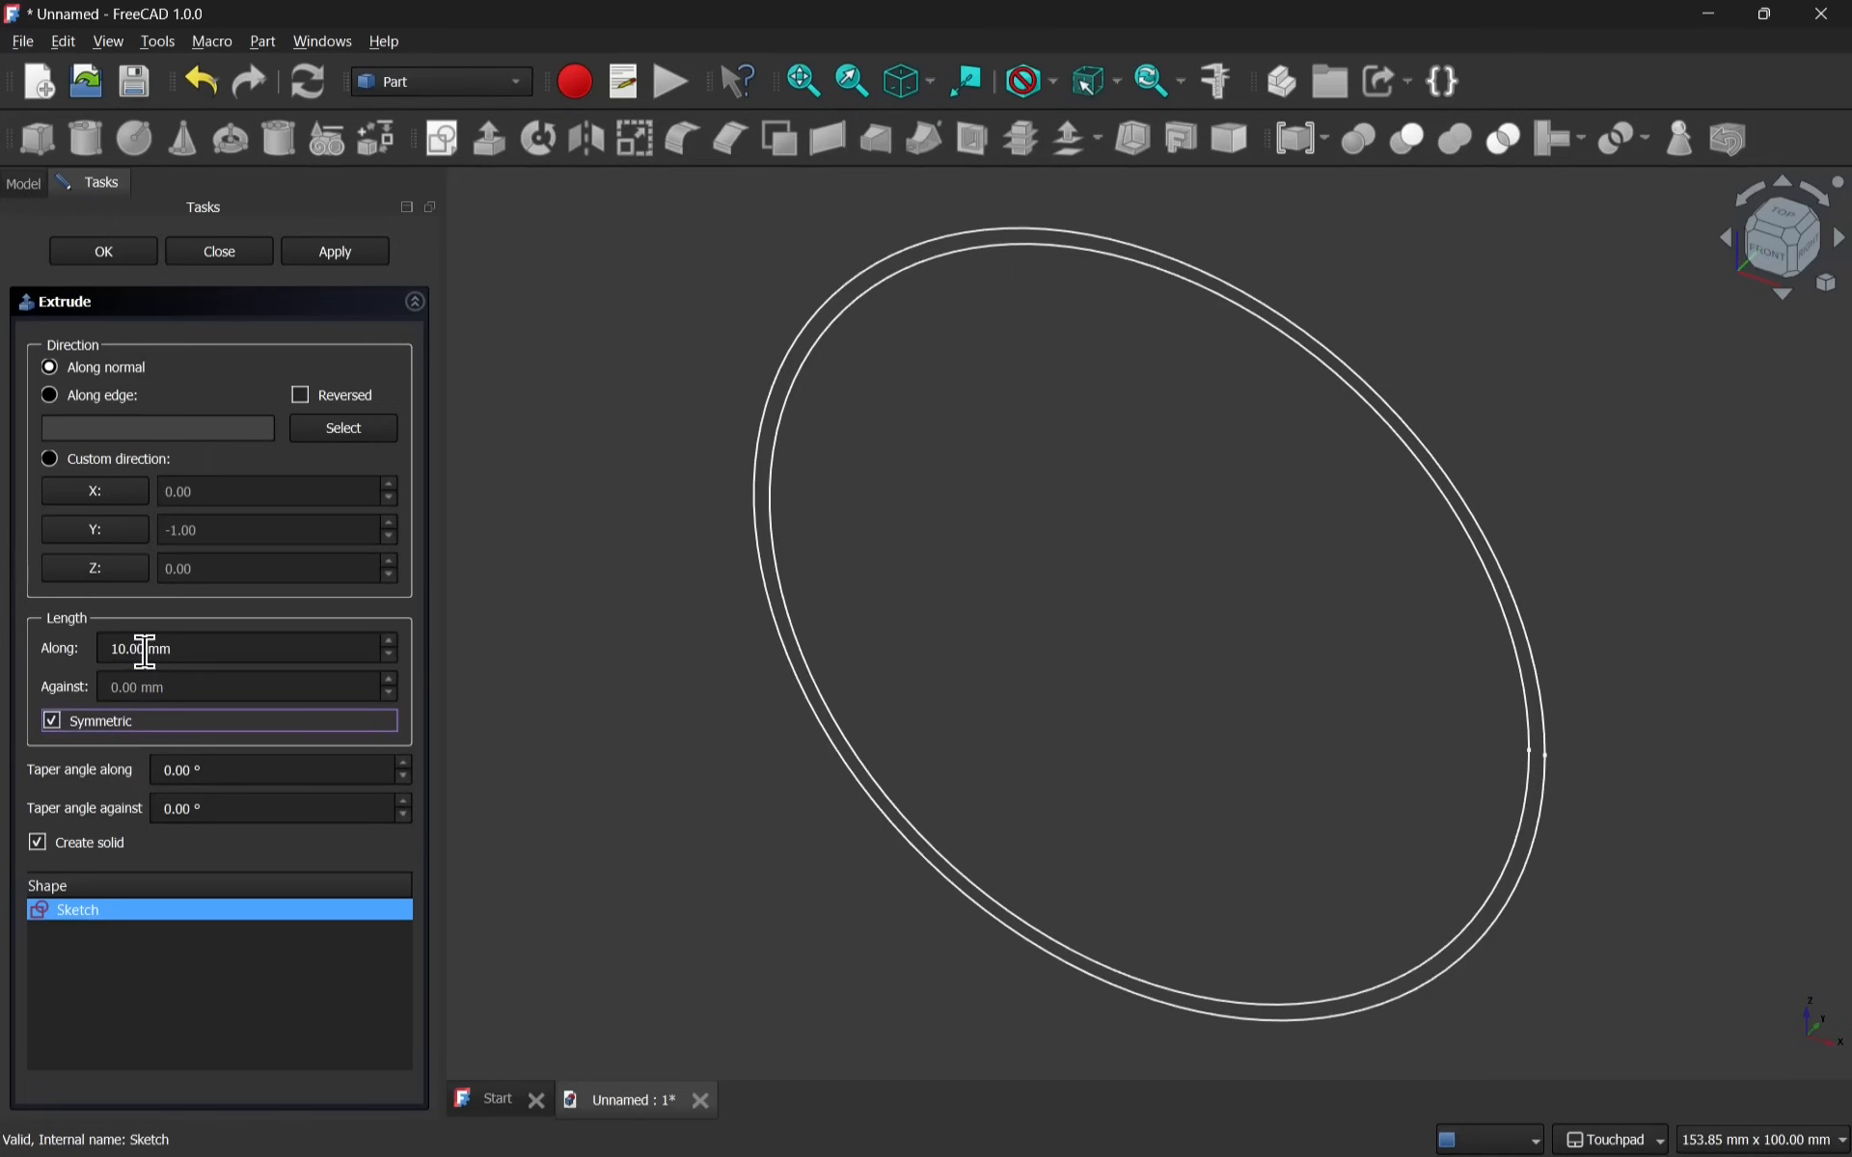
pyautogui.moveTo(144, 651); pyautogui.dragTo(94, 649)
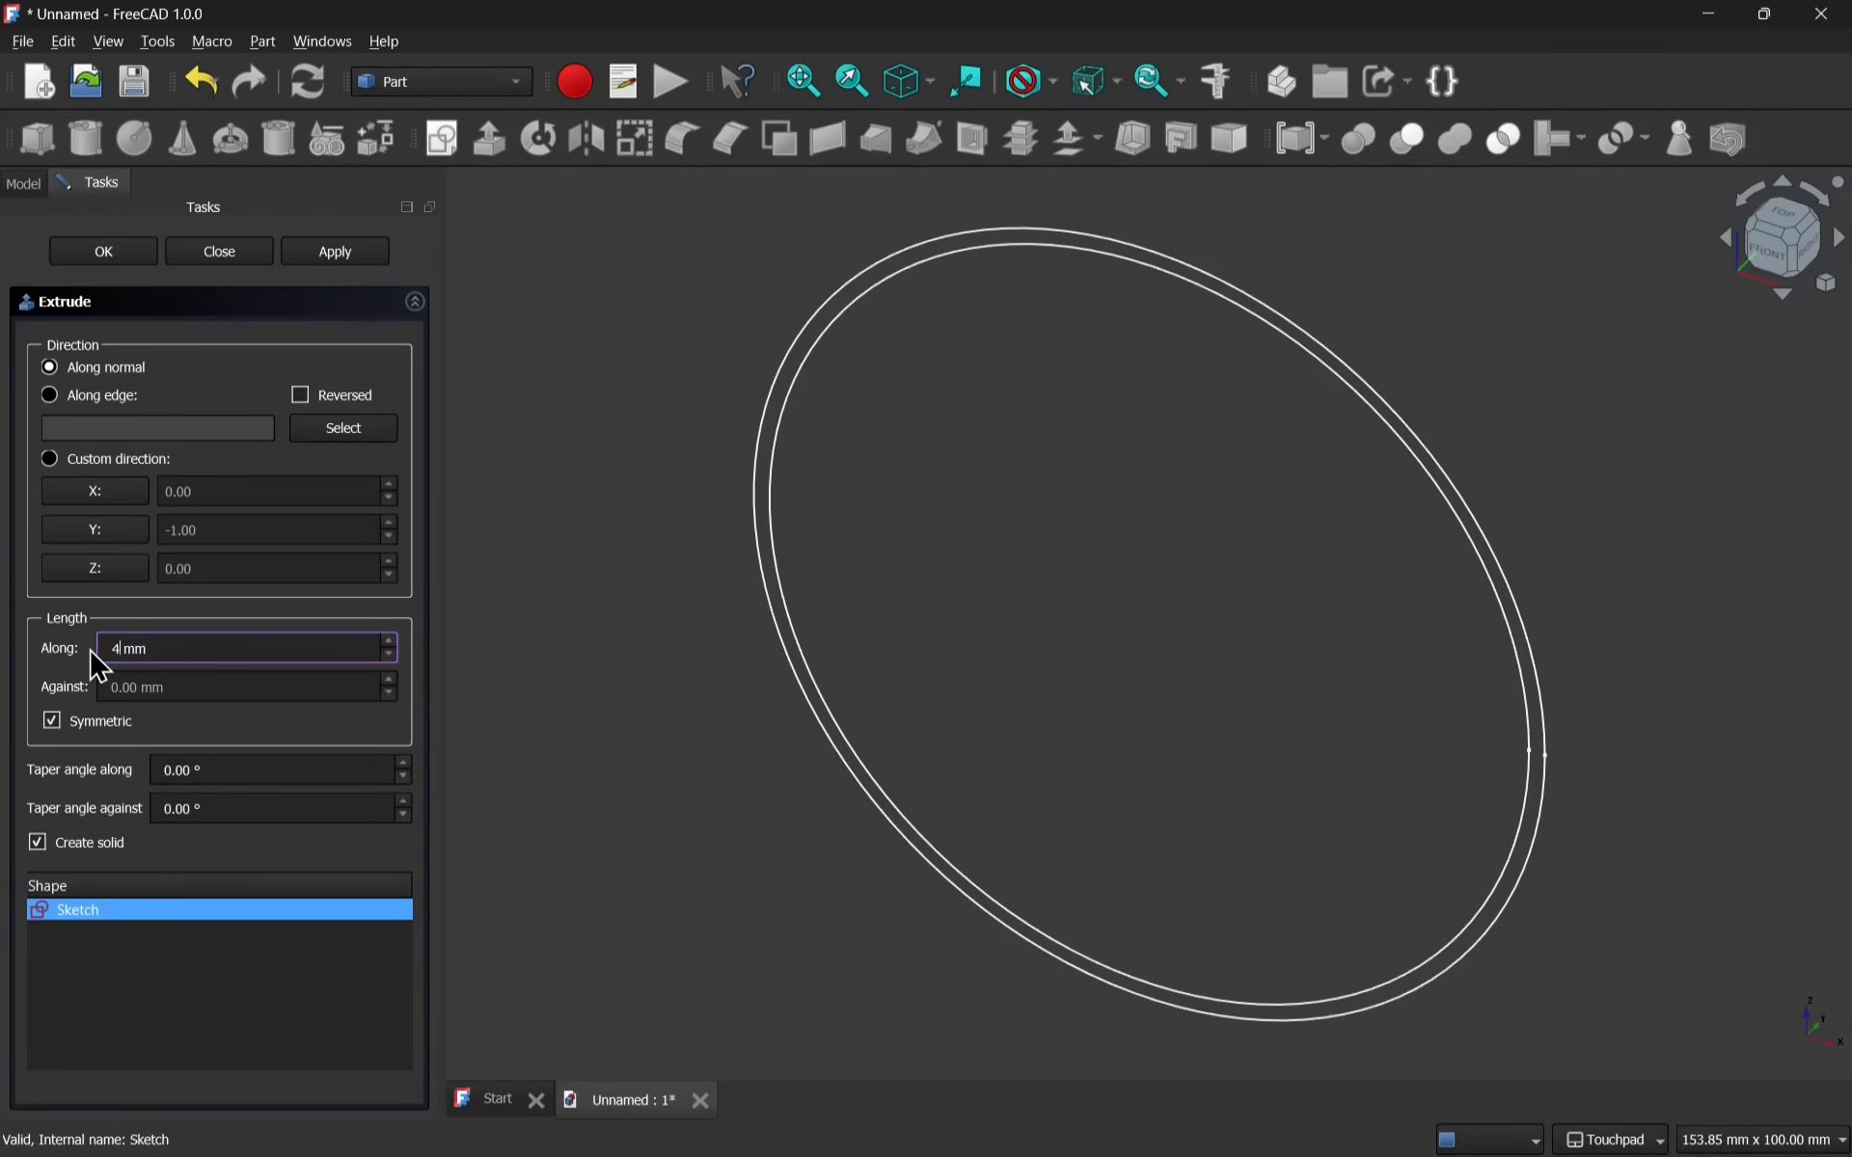
pyautogui.write('4')
pyautogui.press('Return')
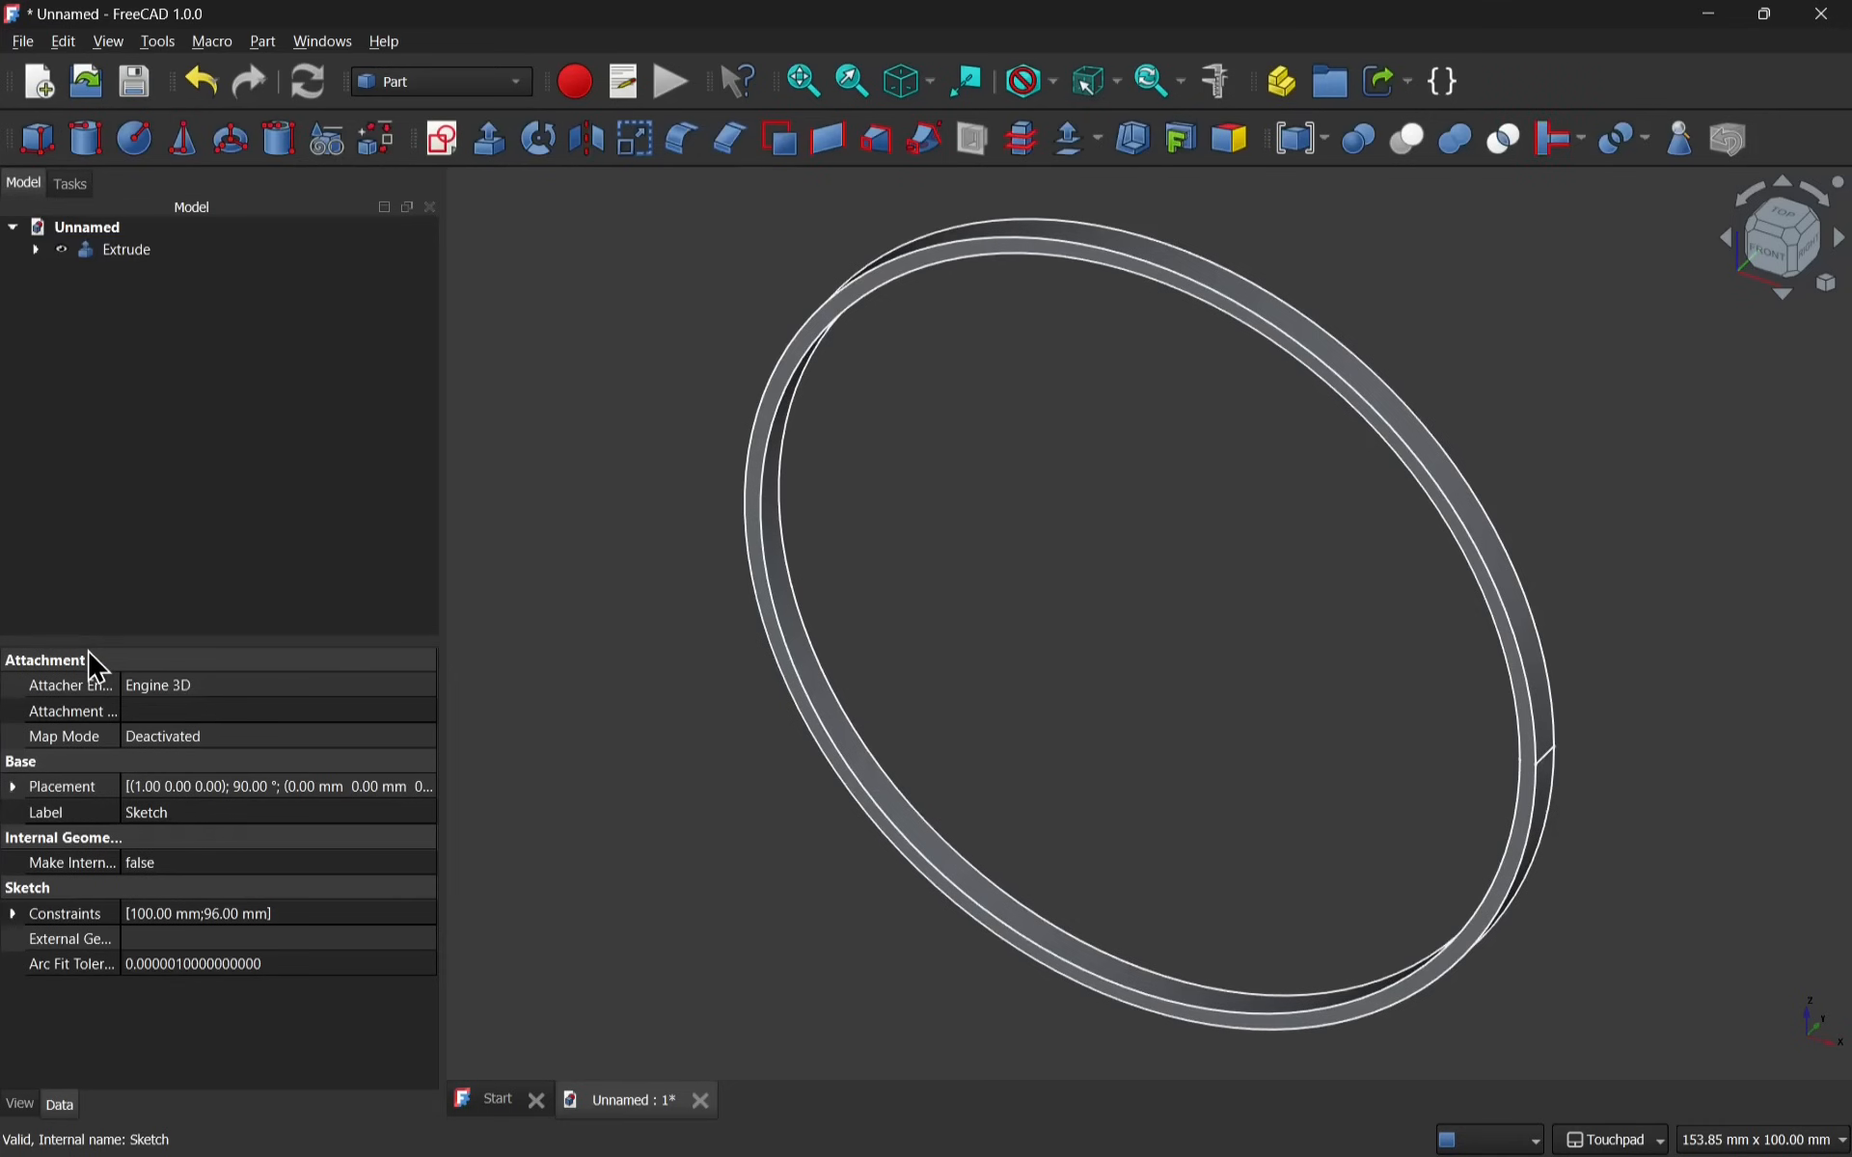
# Briefly show the sketch nested in the extrusion to check its position within the ring, and hide it again.
pyautogui.click(36, 253)
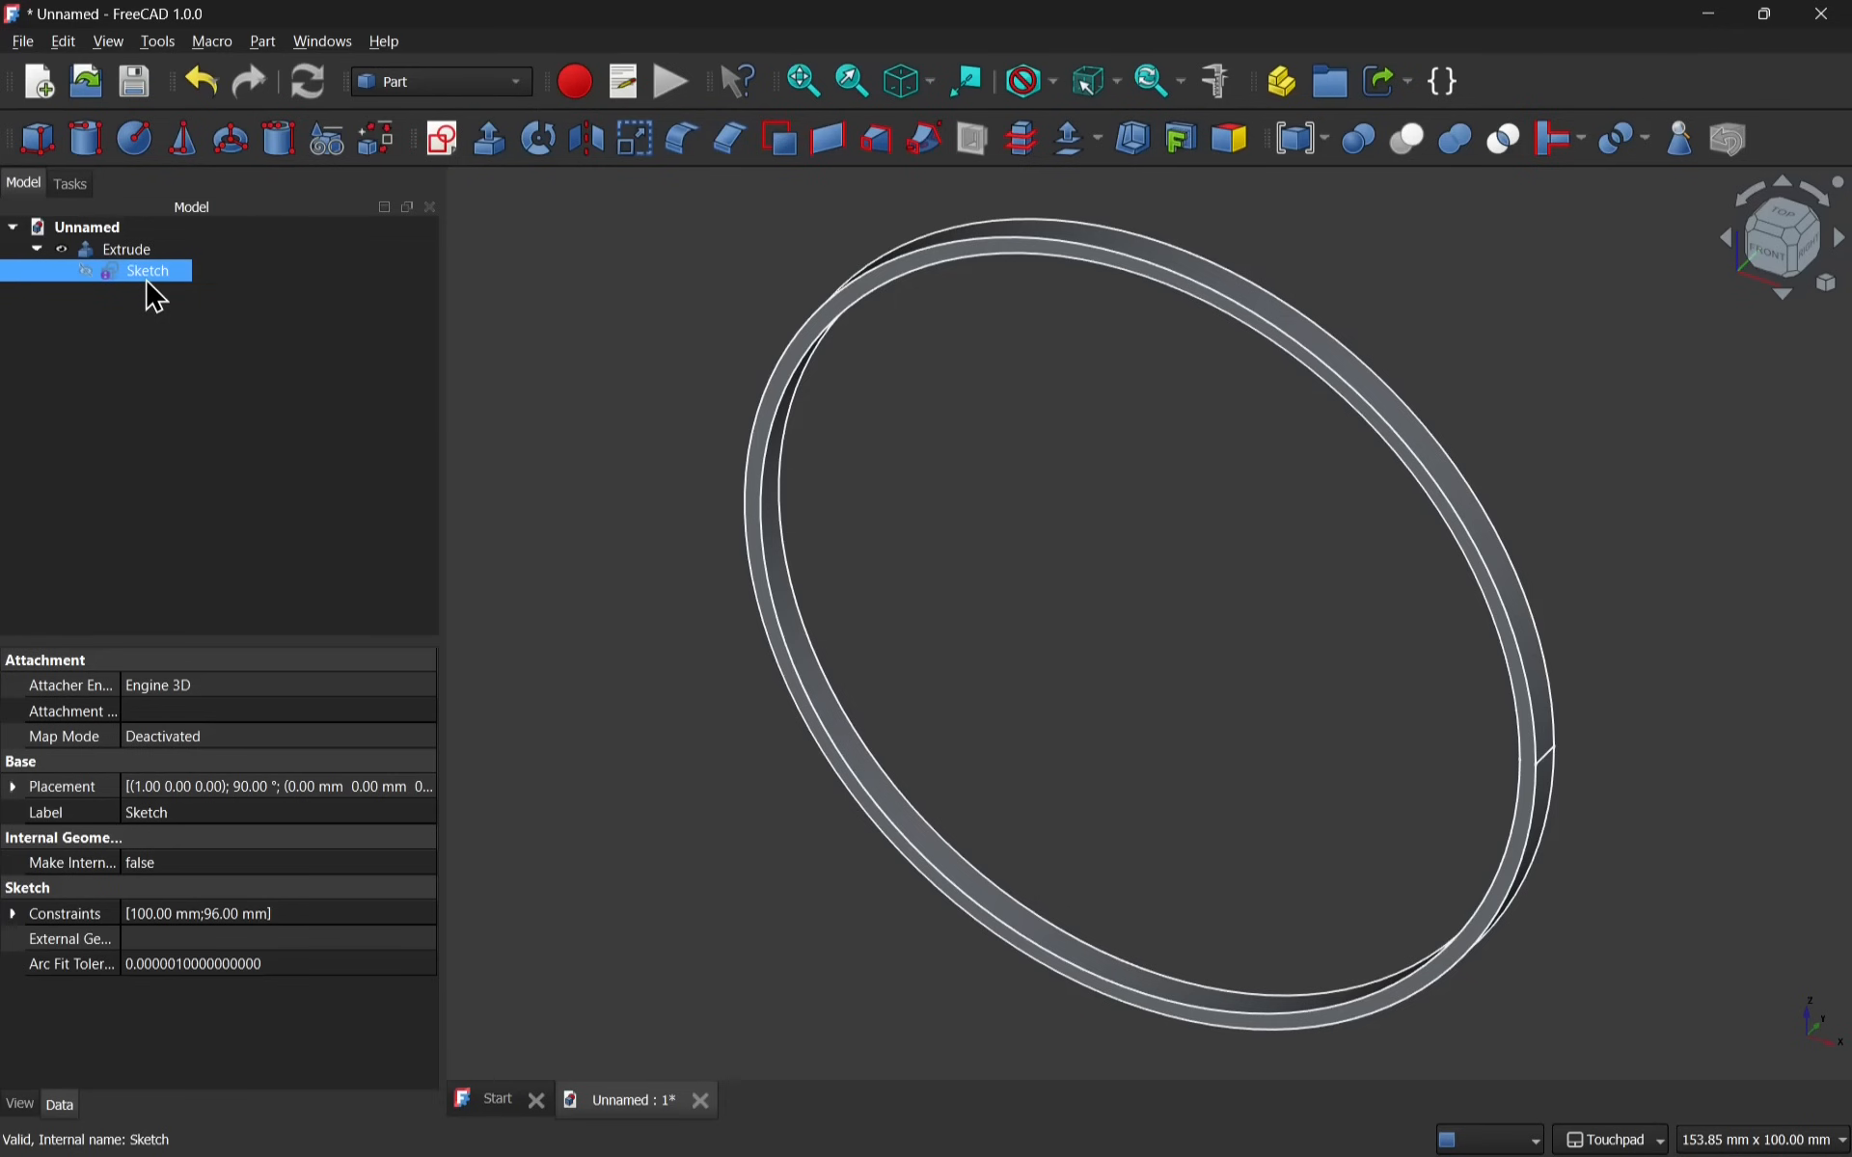
pyautogui.press('space')
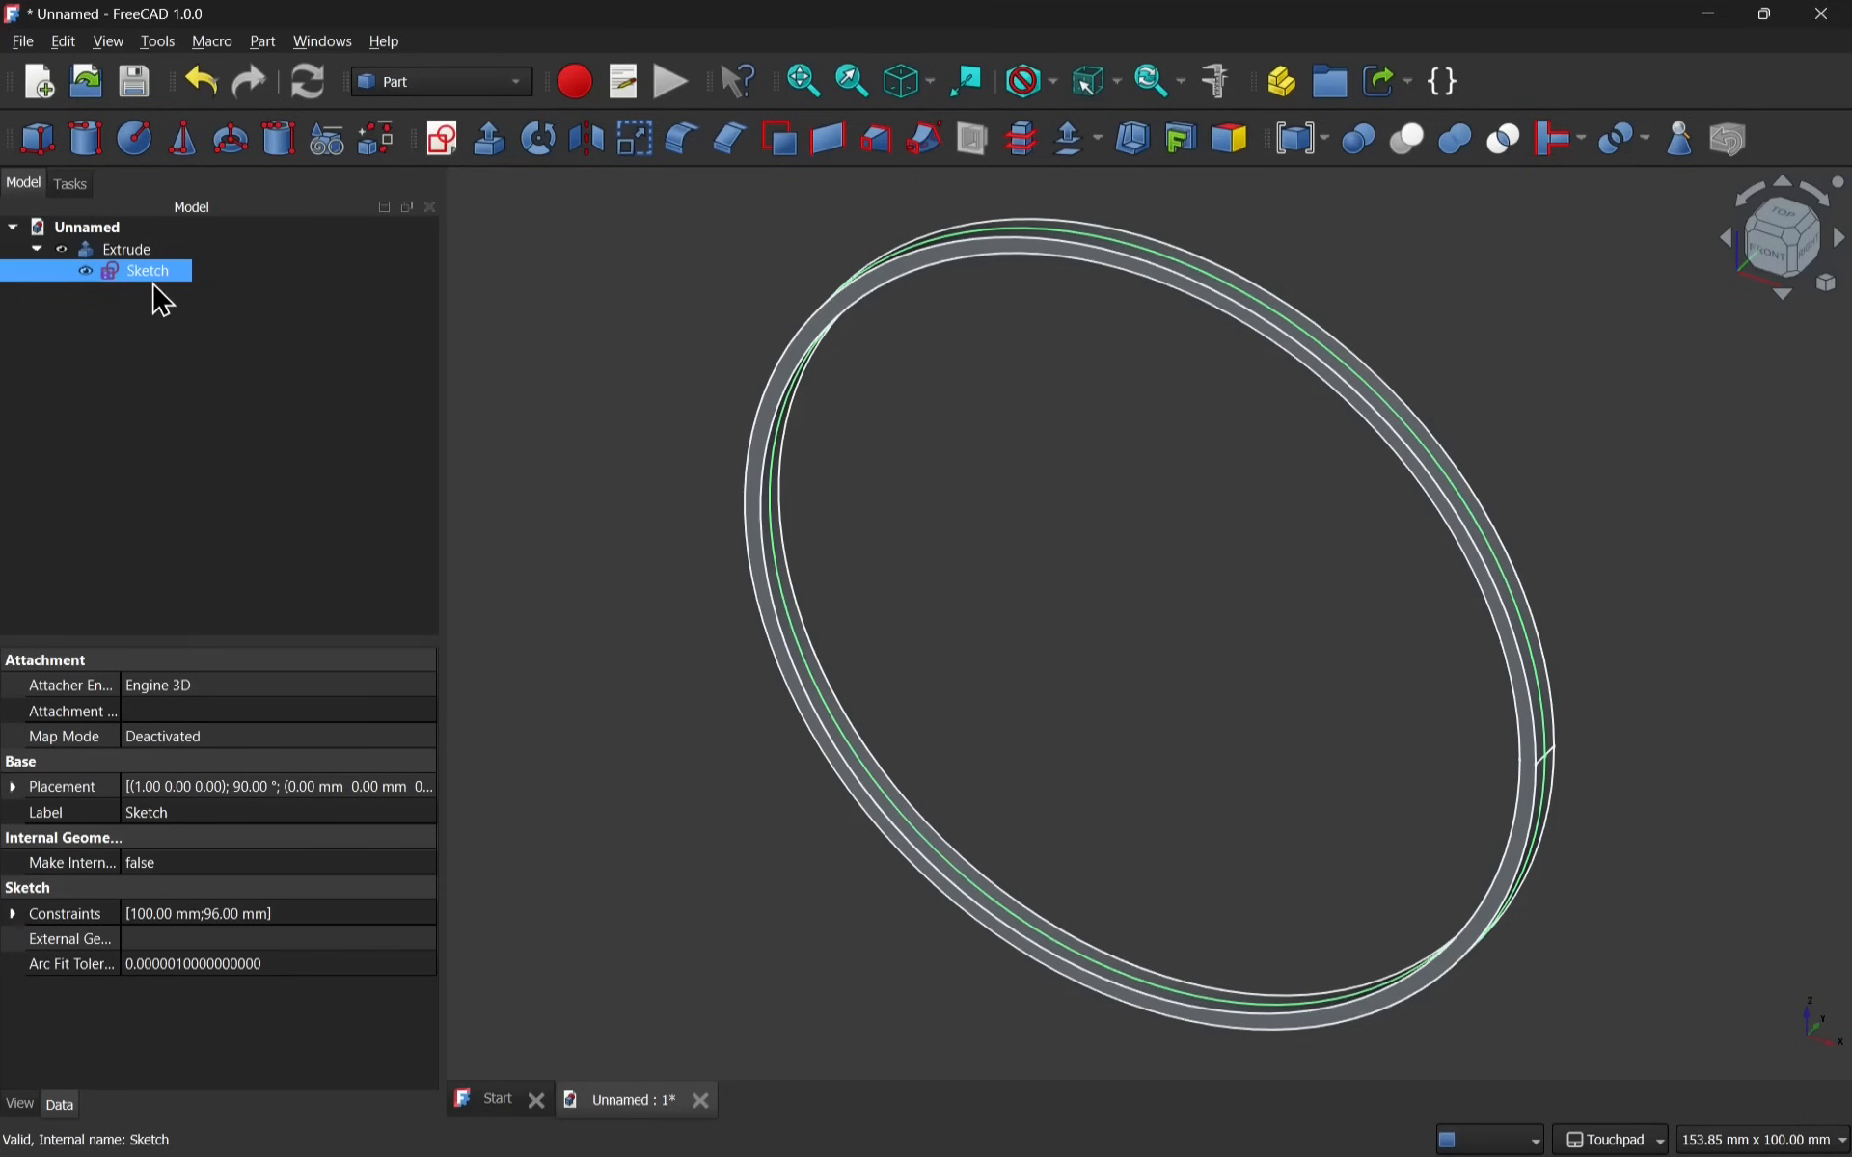
pyautogui.press('space')
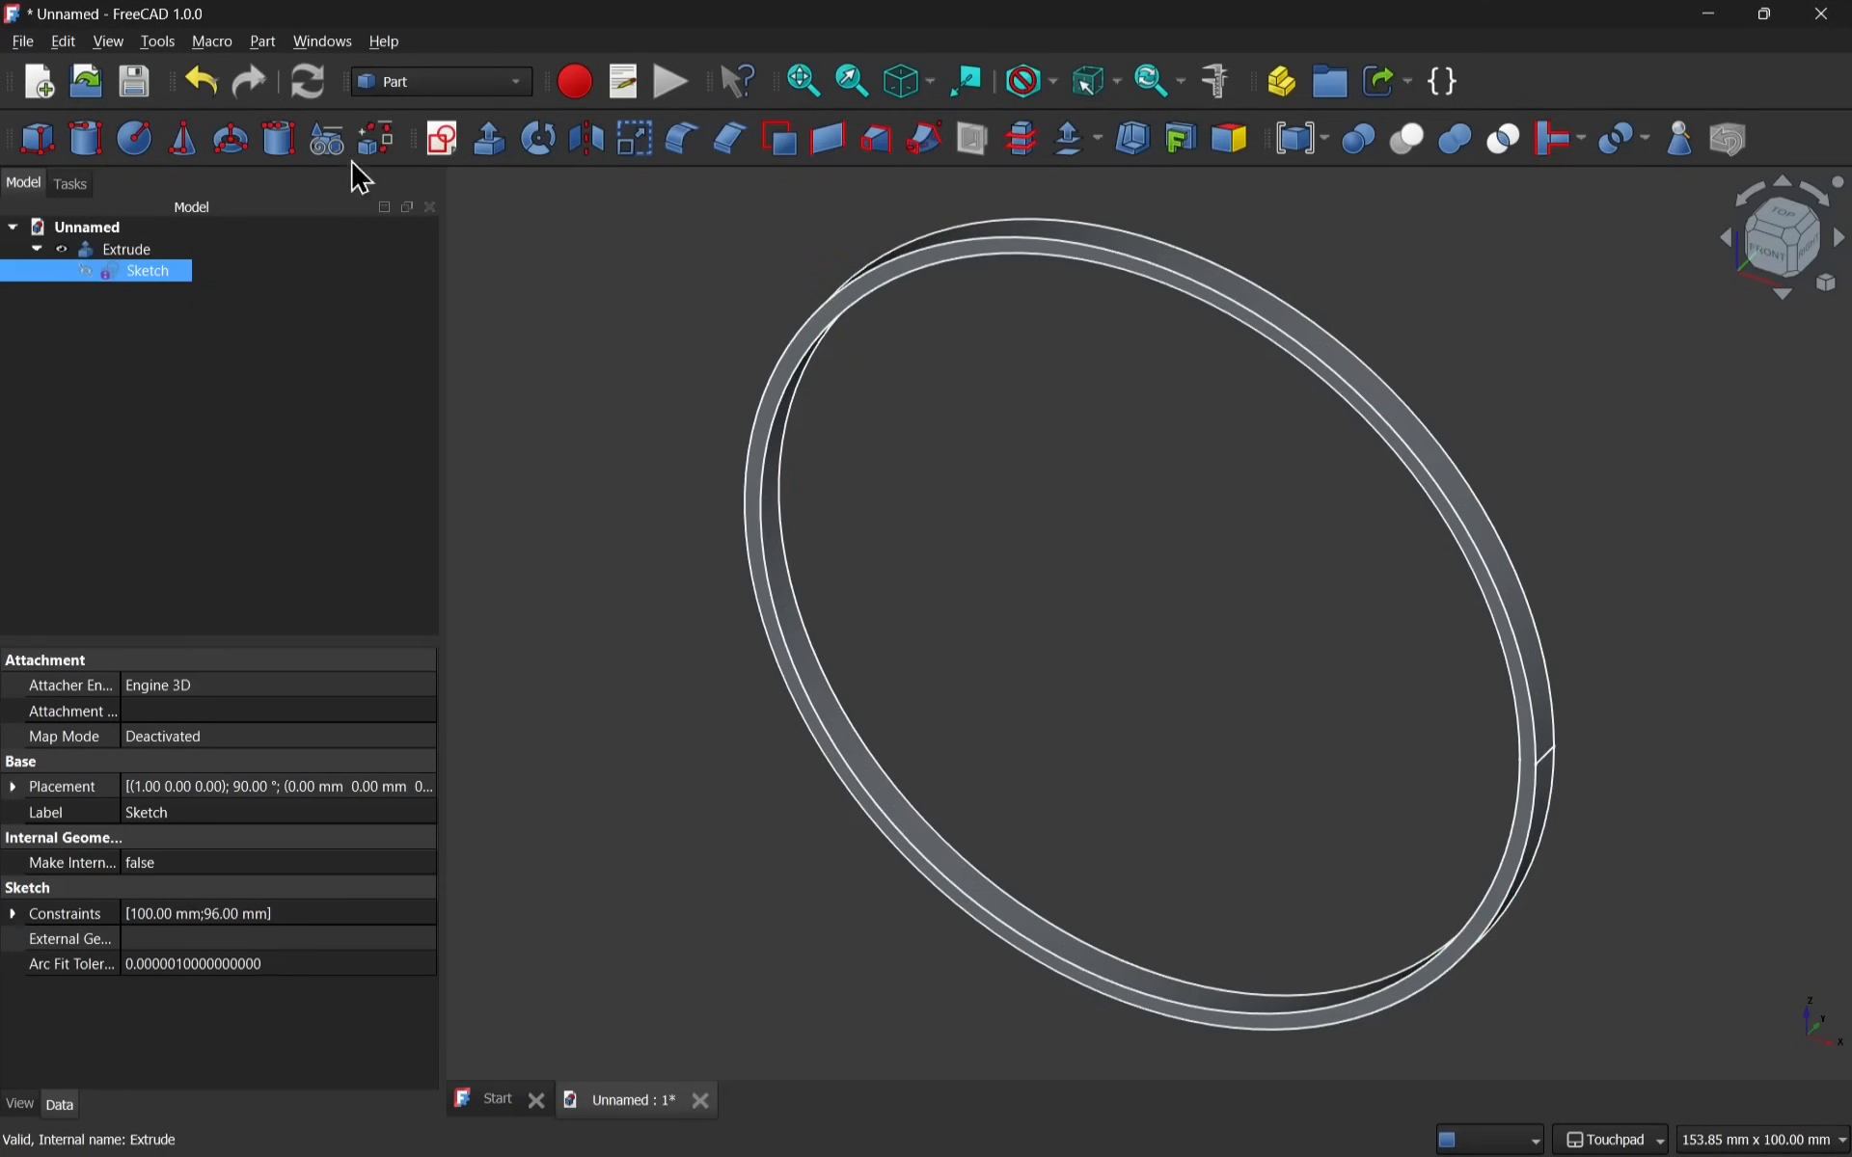
# Create a Draft polar array of the ring extrusion with 6 elements over 360°, resetting its center of rotation to the origin.
pyautogui.click(446, 88)
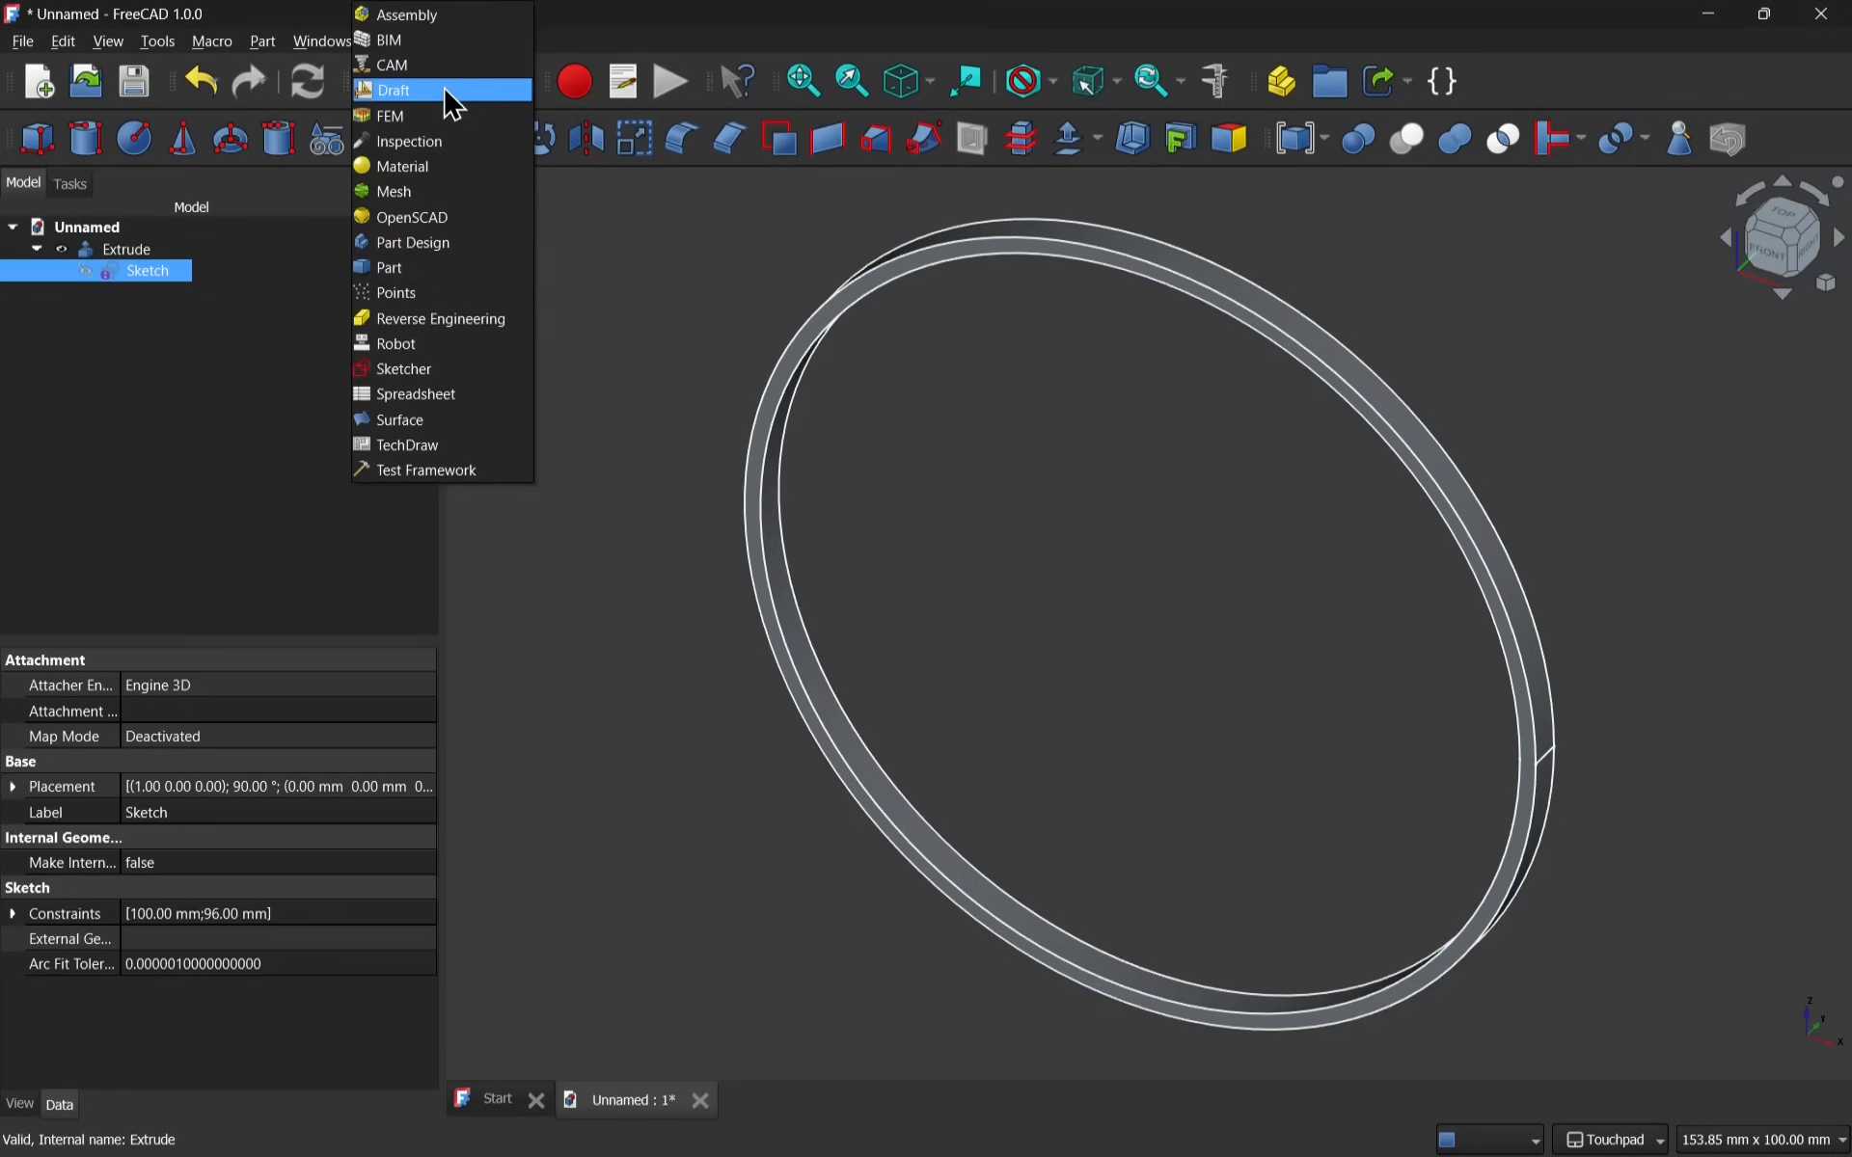
pyautogui.click(452, 91)
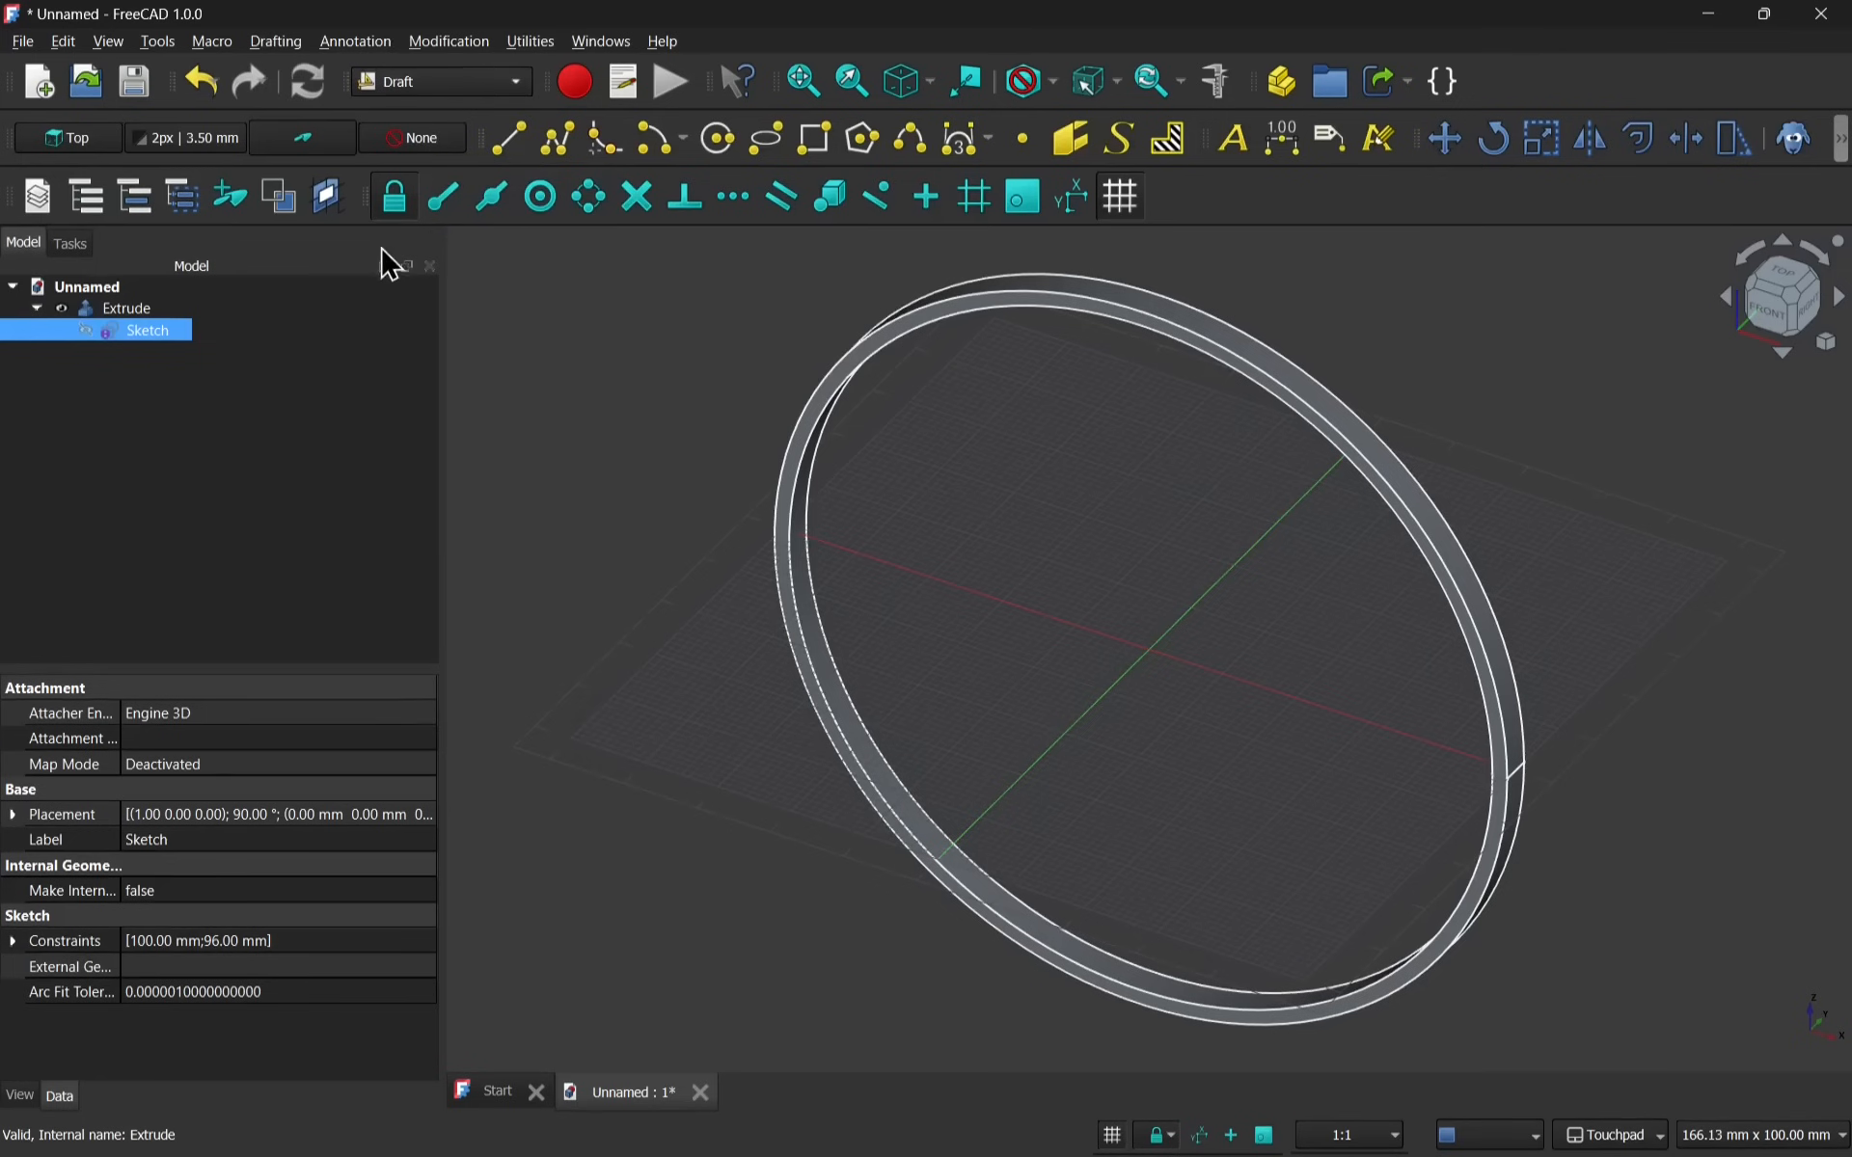
pyautogui.click(122, 311)
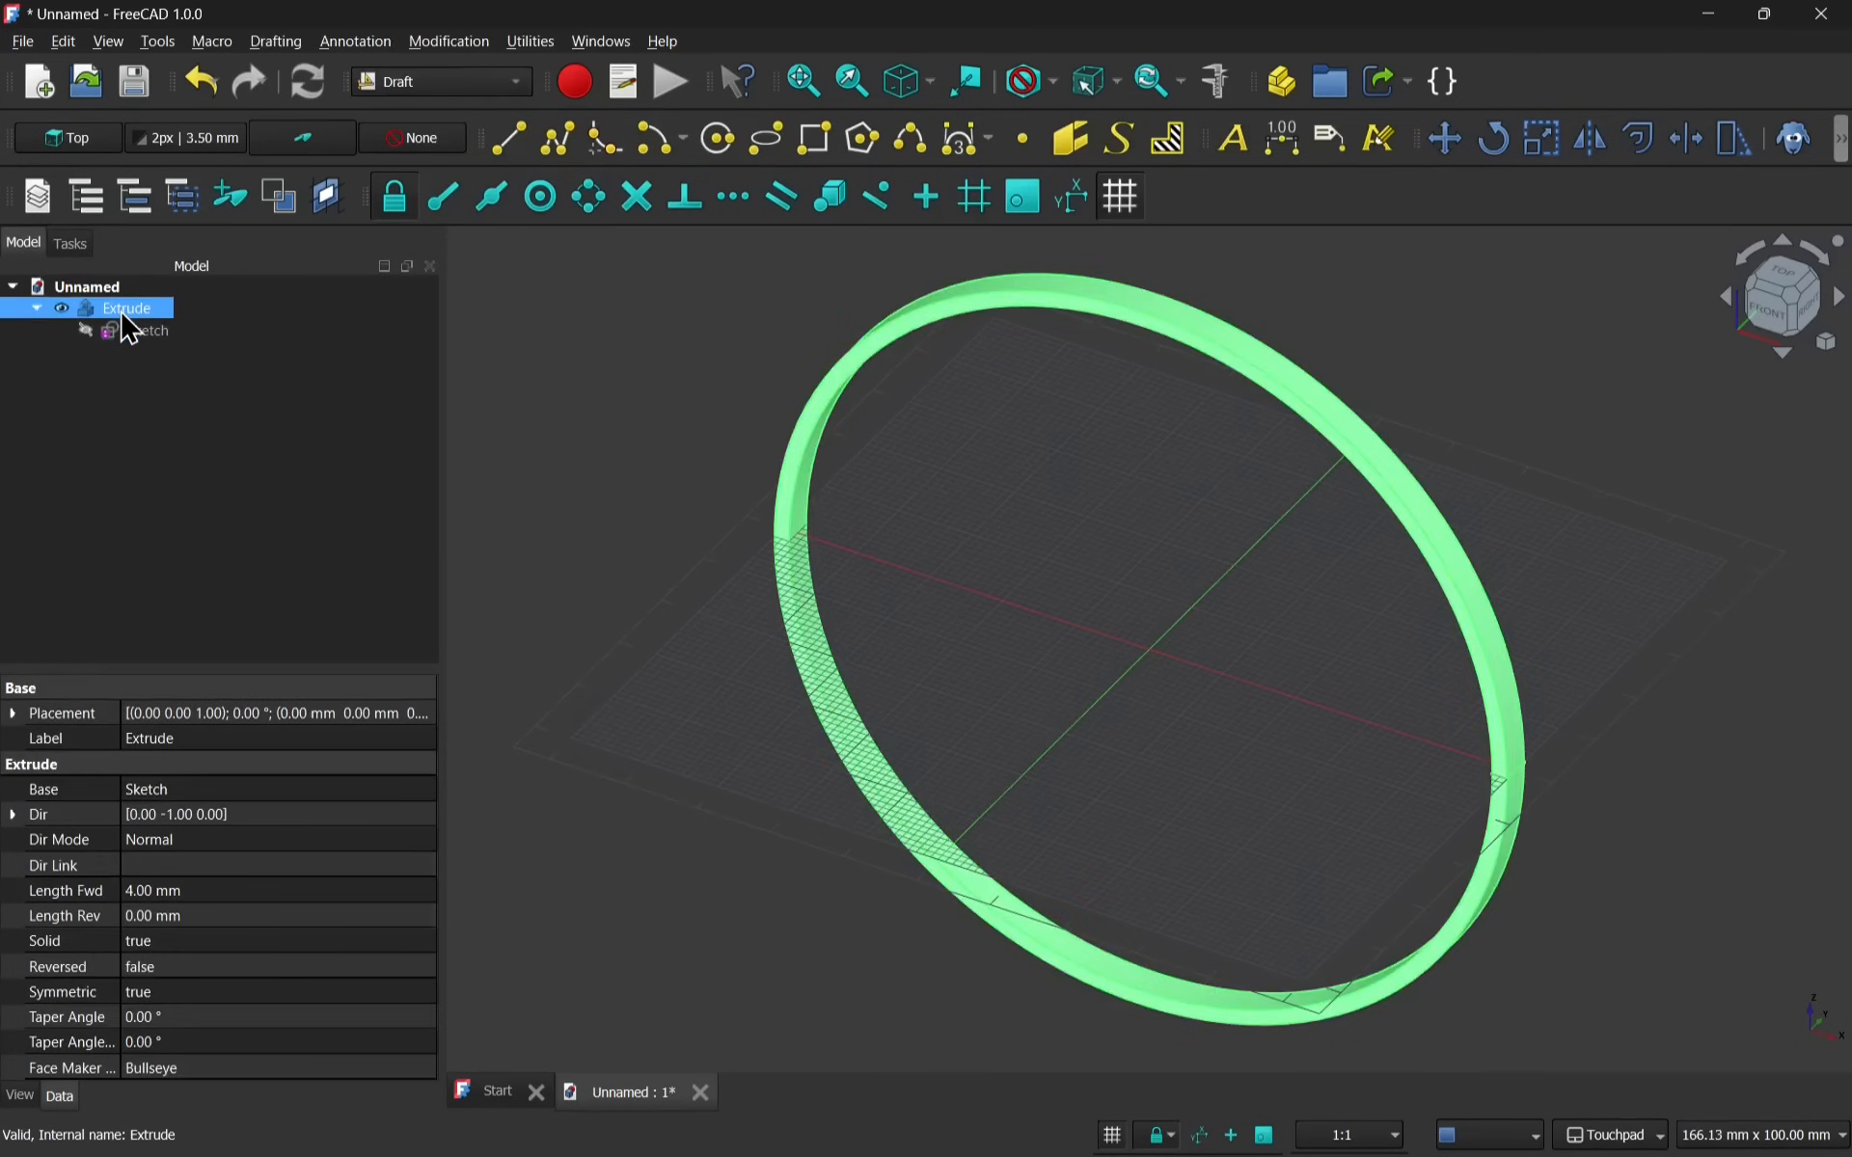
pyautogui.click(37, 309)
pyautogui.click(435, 48)
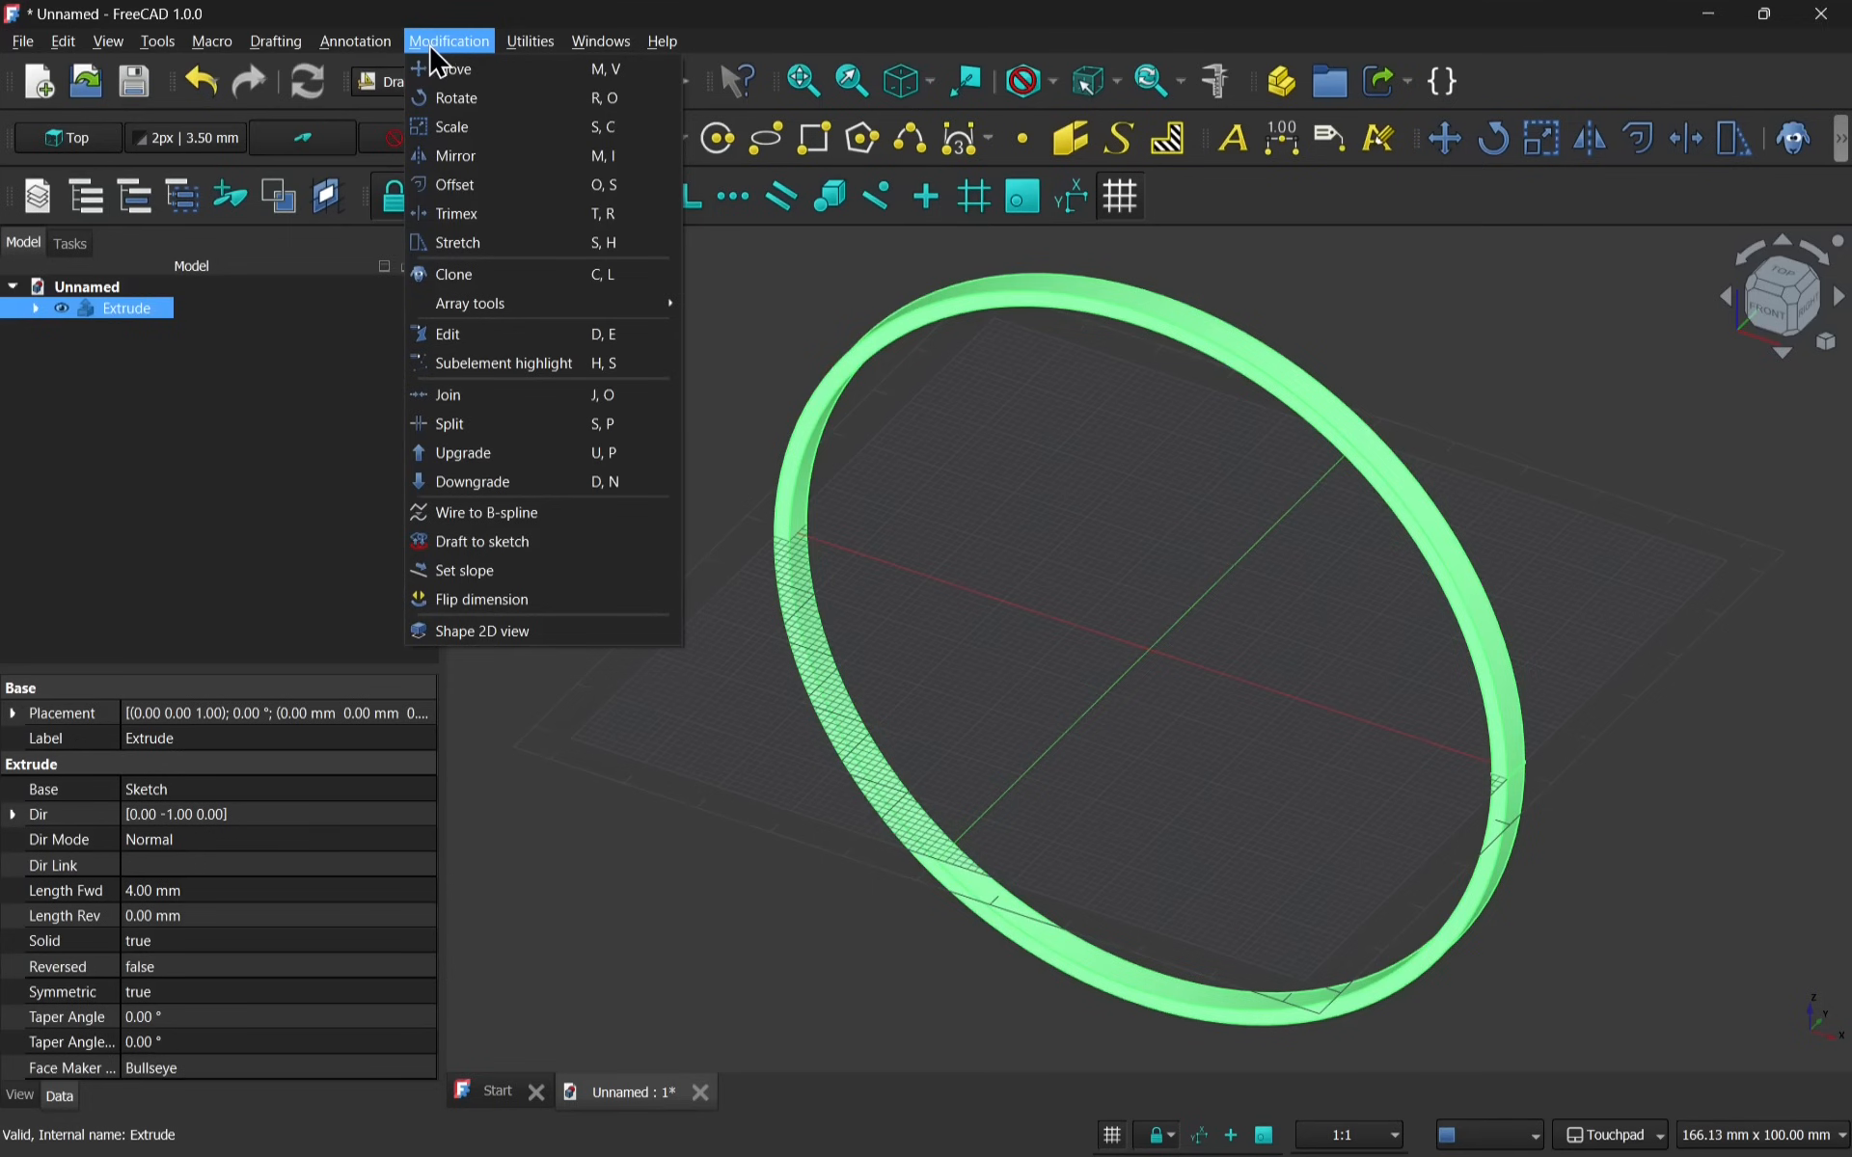
pyautogui.moveTo(514, 306)
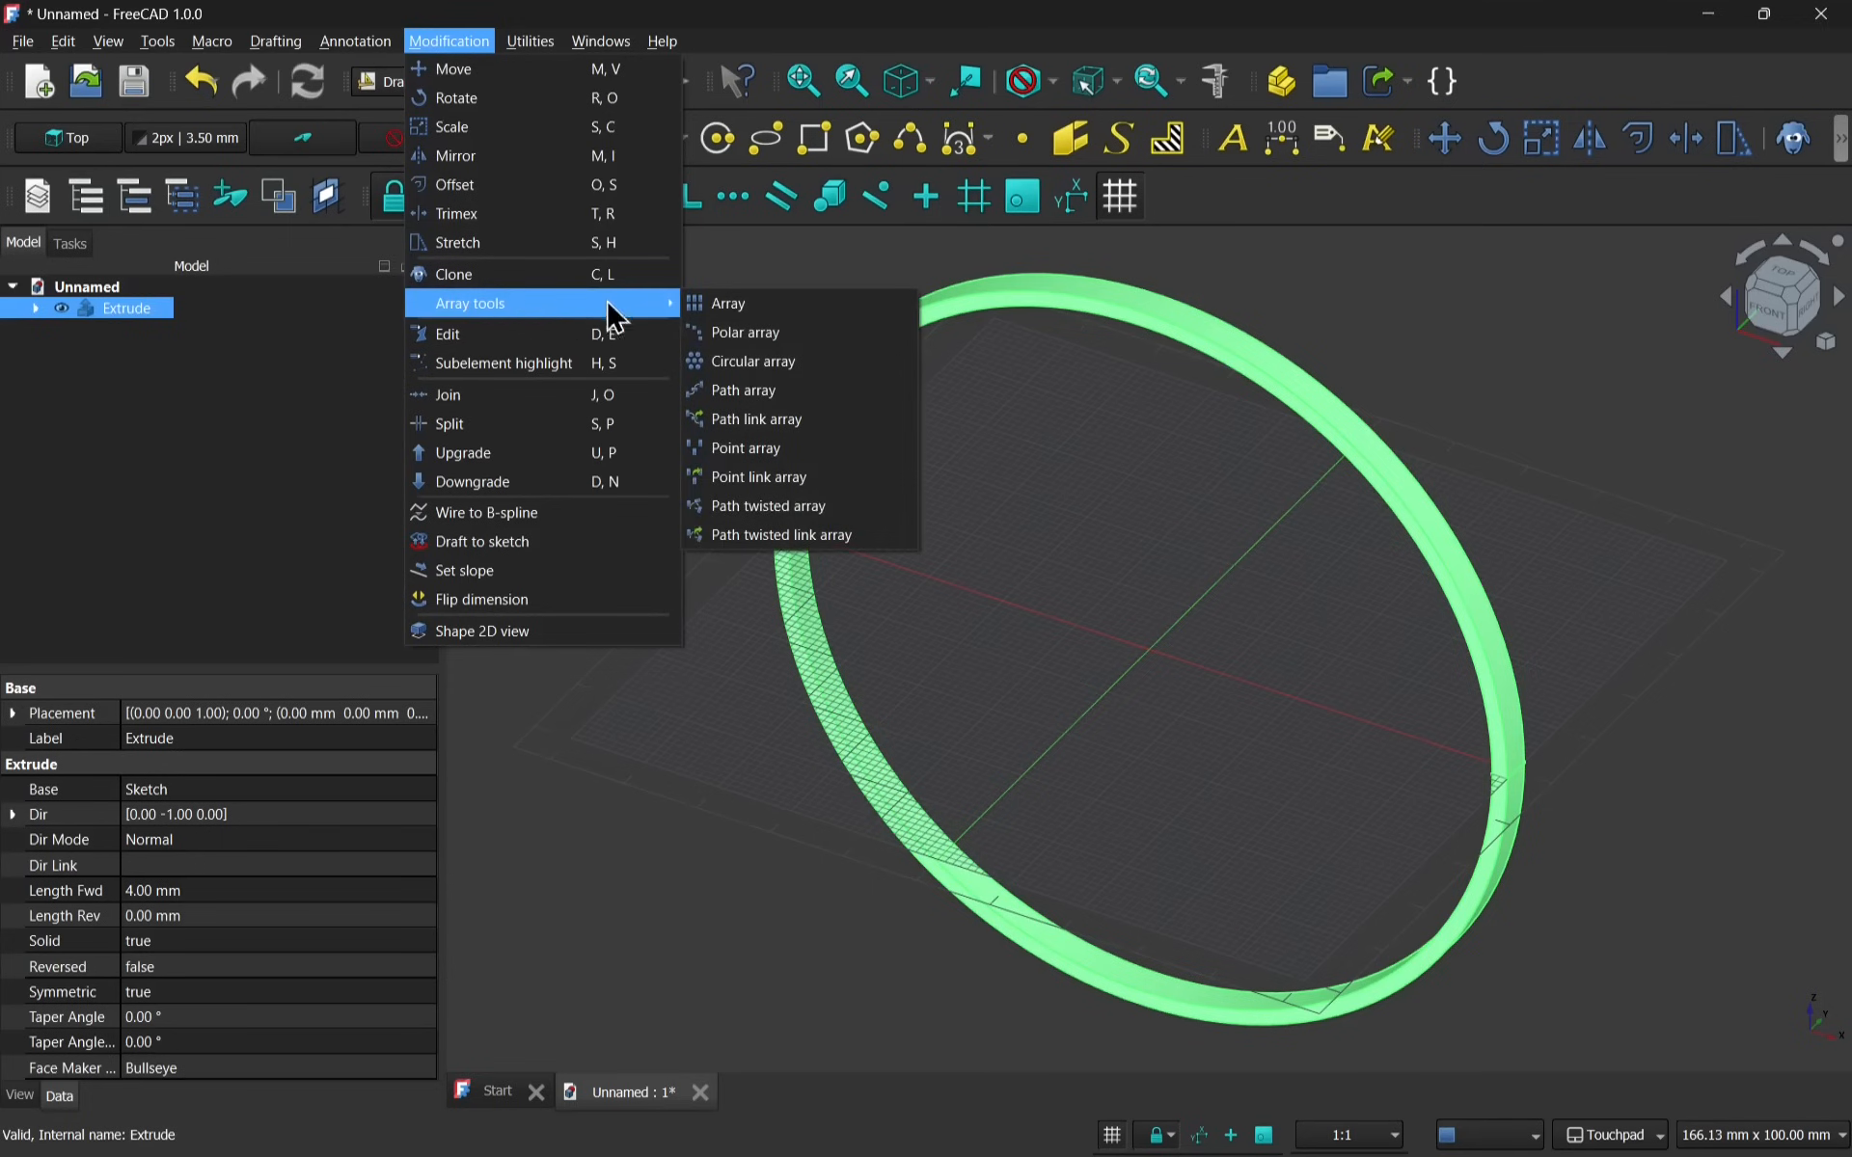
pyautogui.click(737, 332)
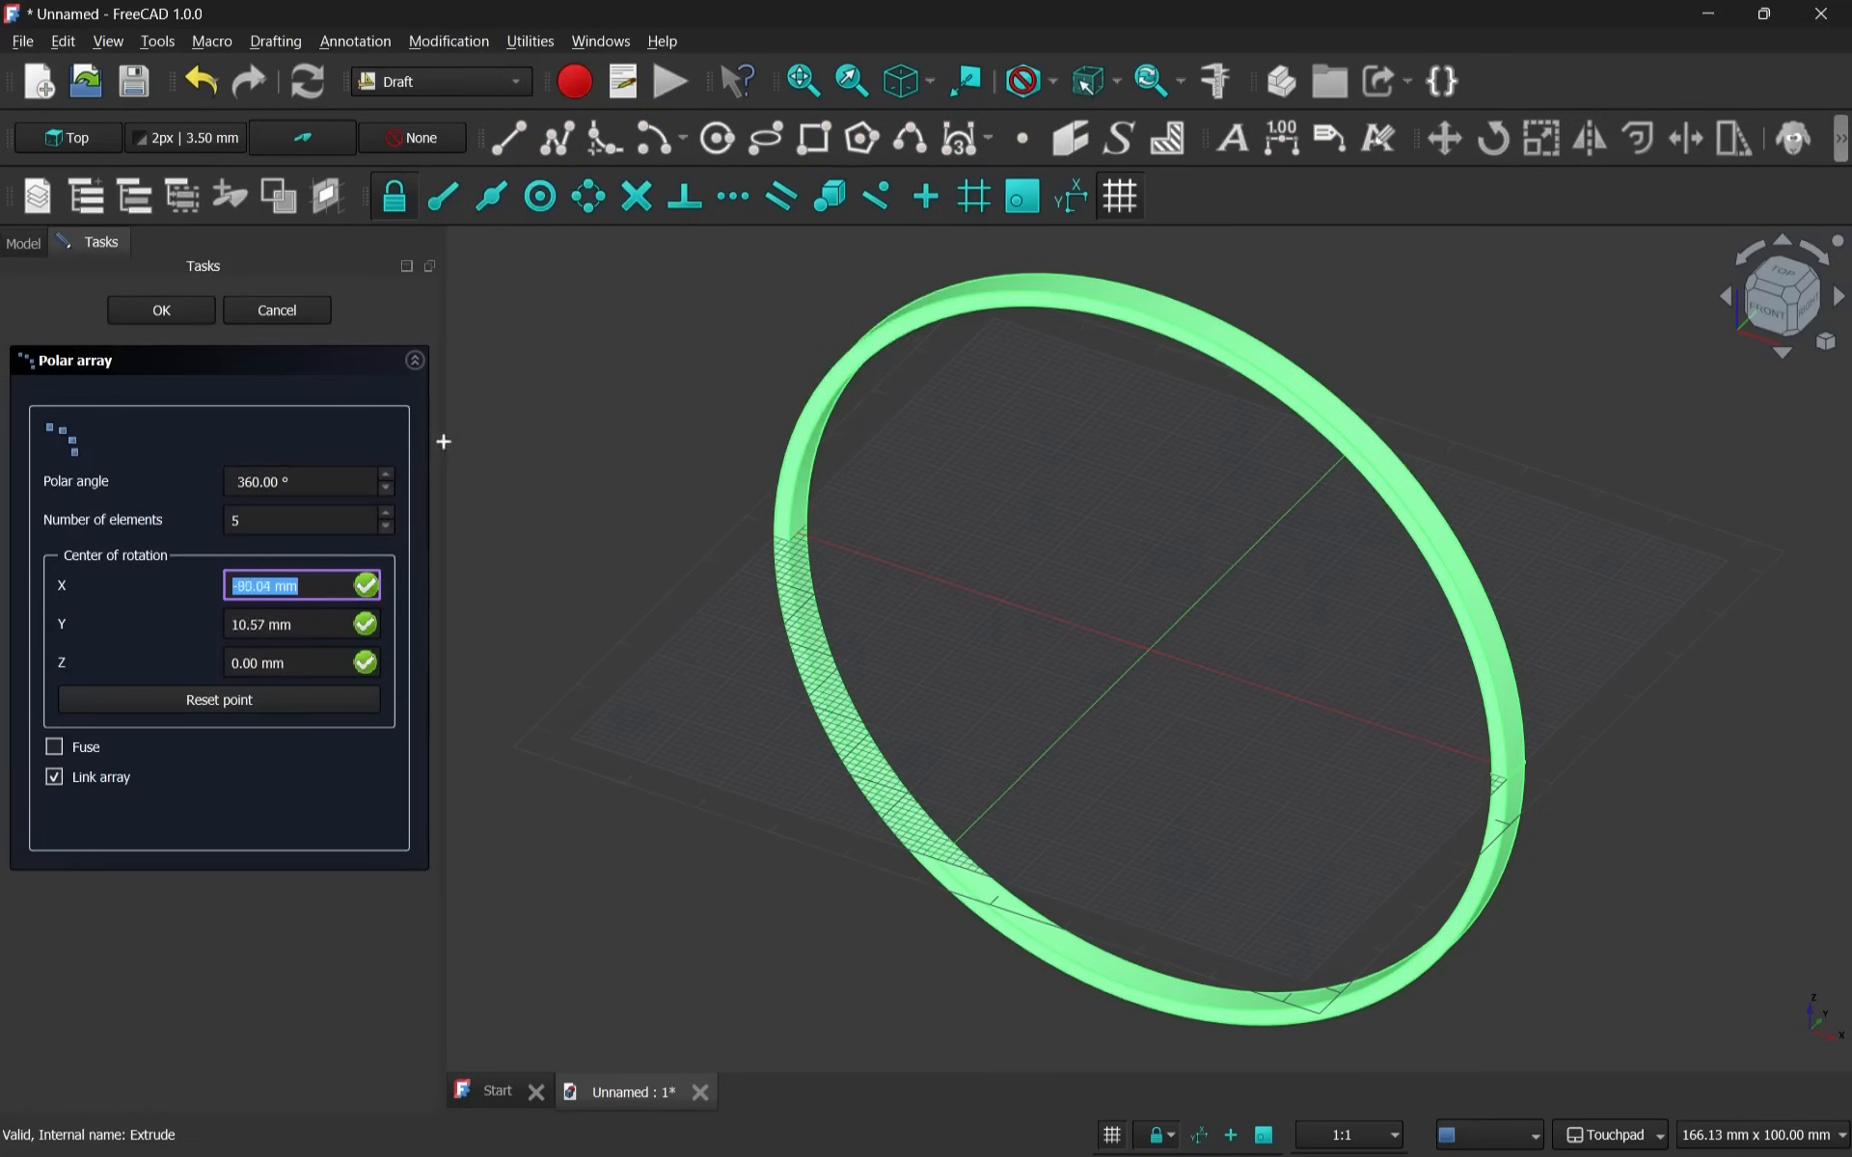
pyautogui.doubleClick(280, 522)
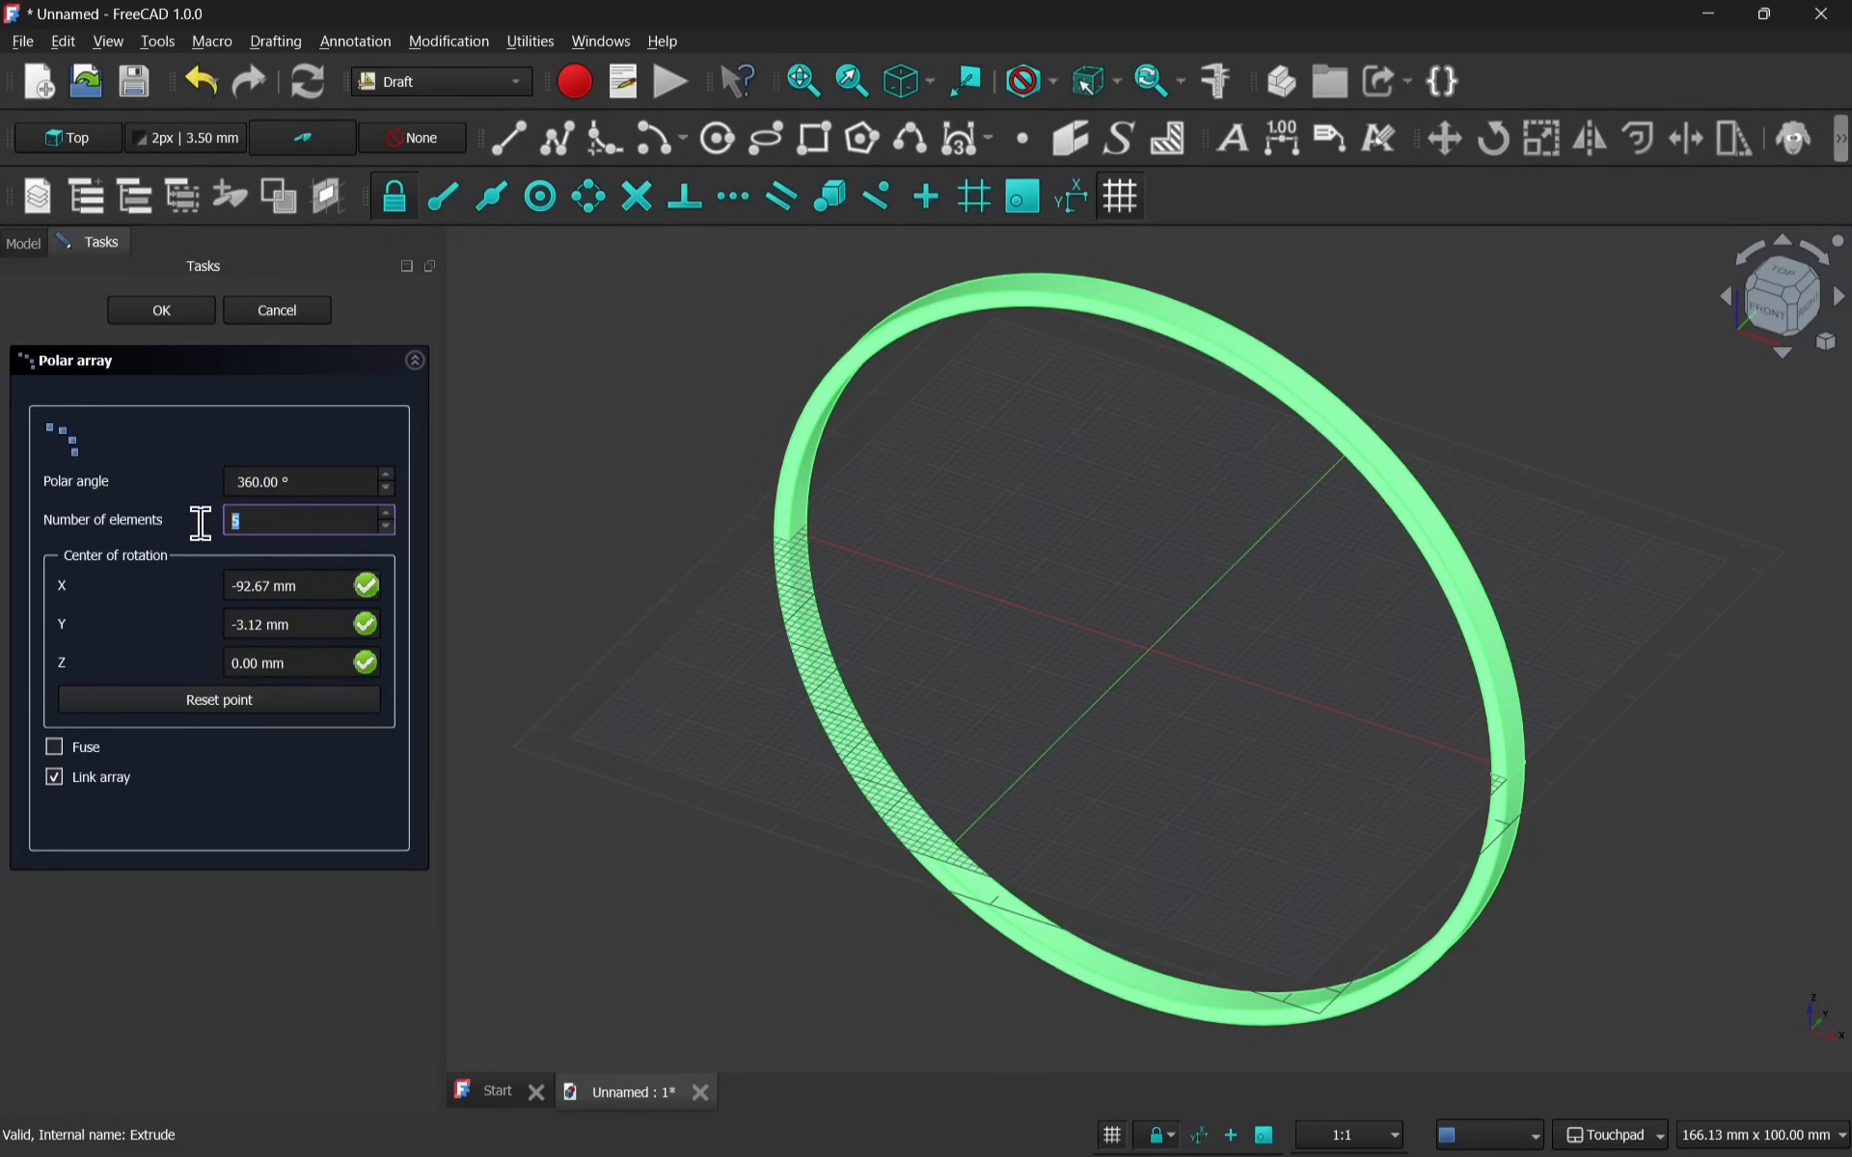
pyautogui.write('6')
pyautogui.click(189, 707)
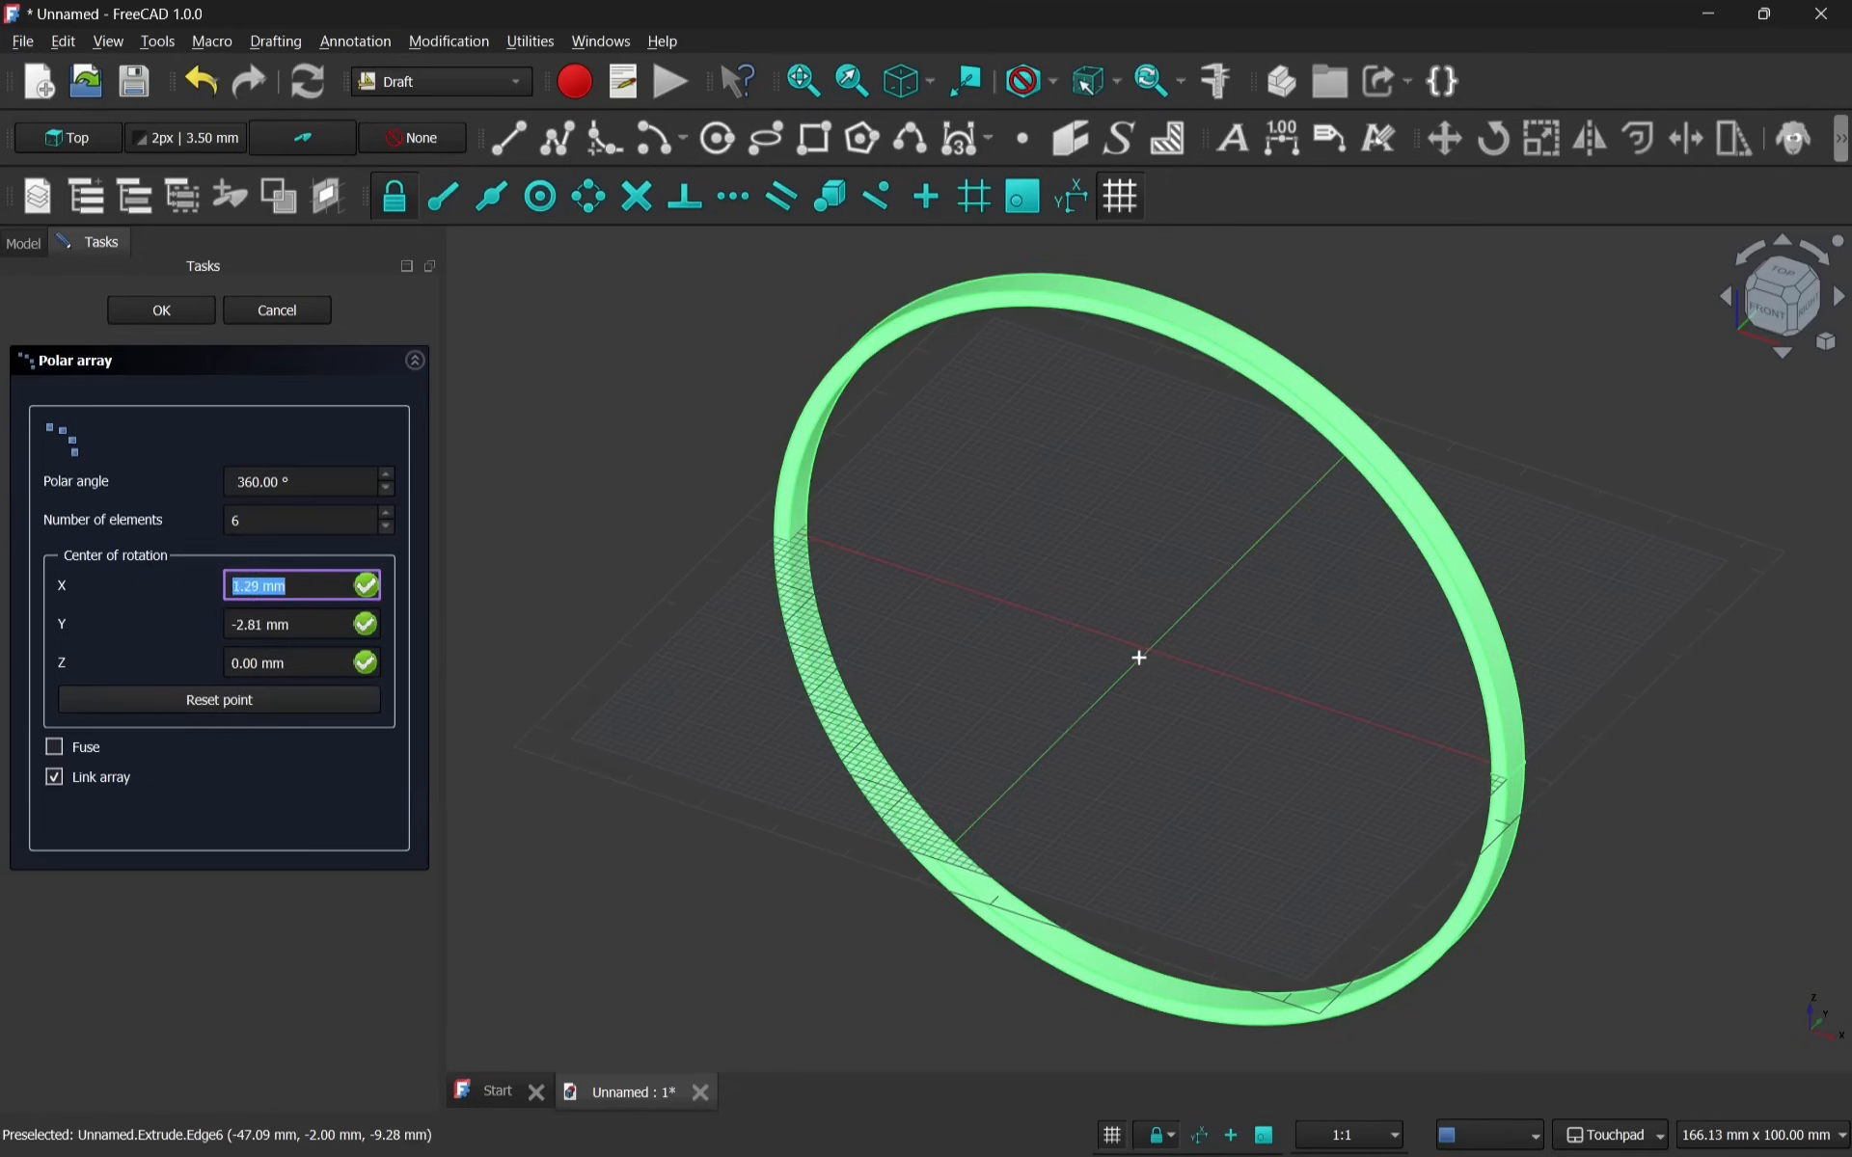
pyautogui.click(227, 704)
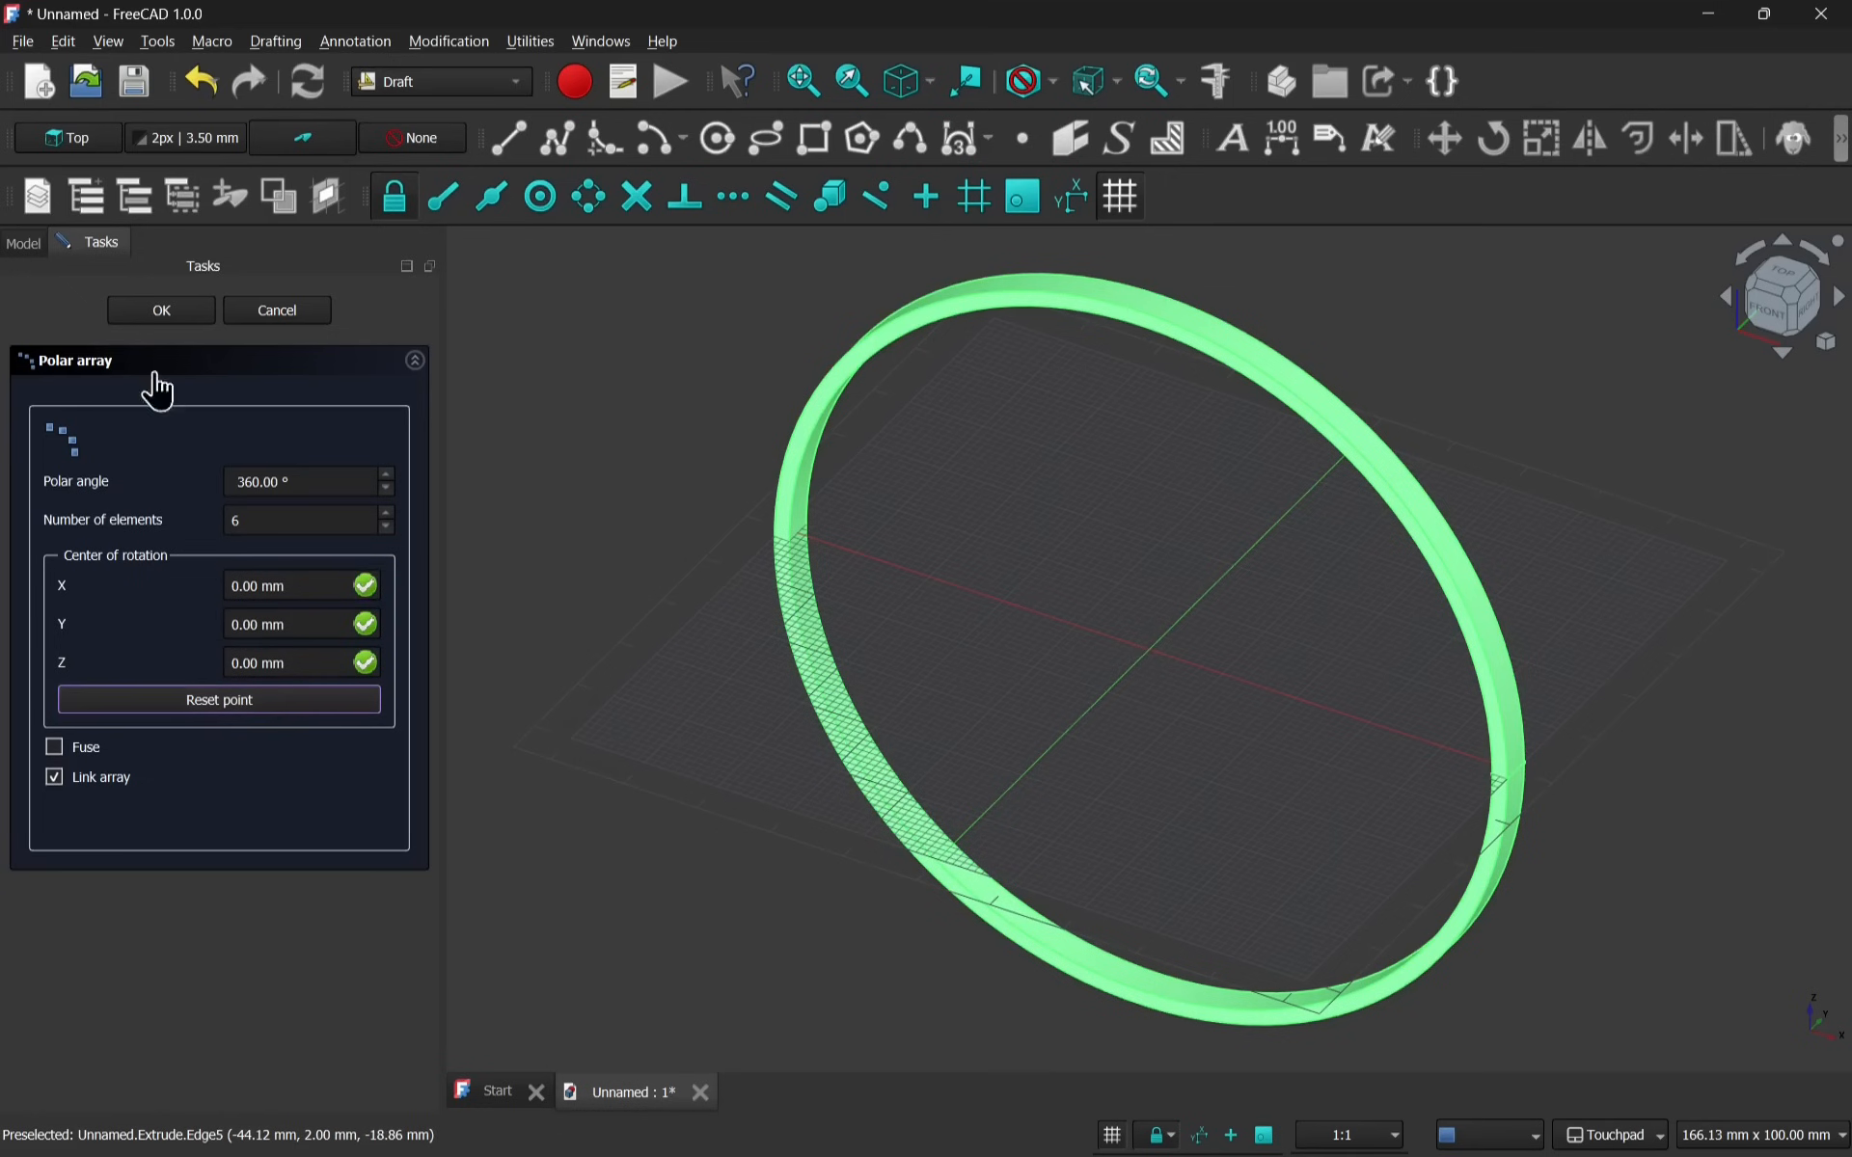
pyautogui.click(162, 312)
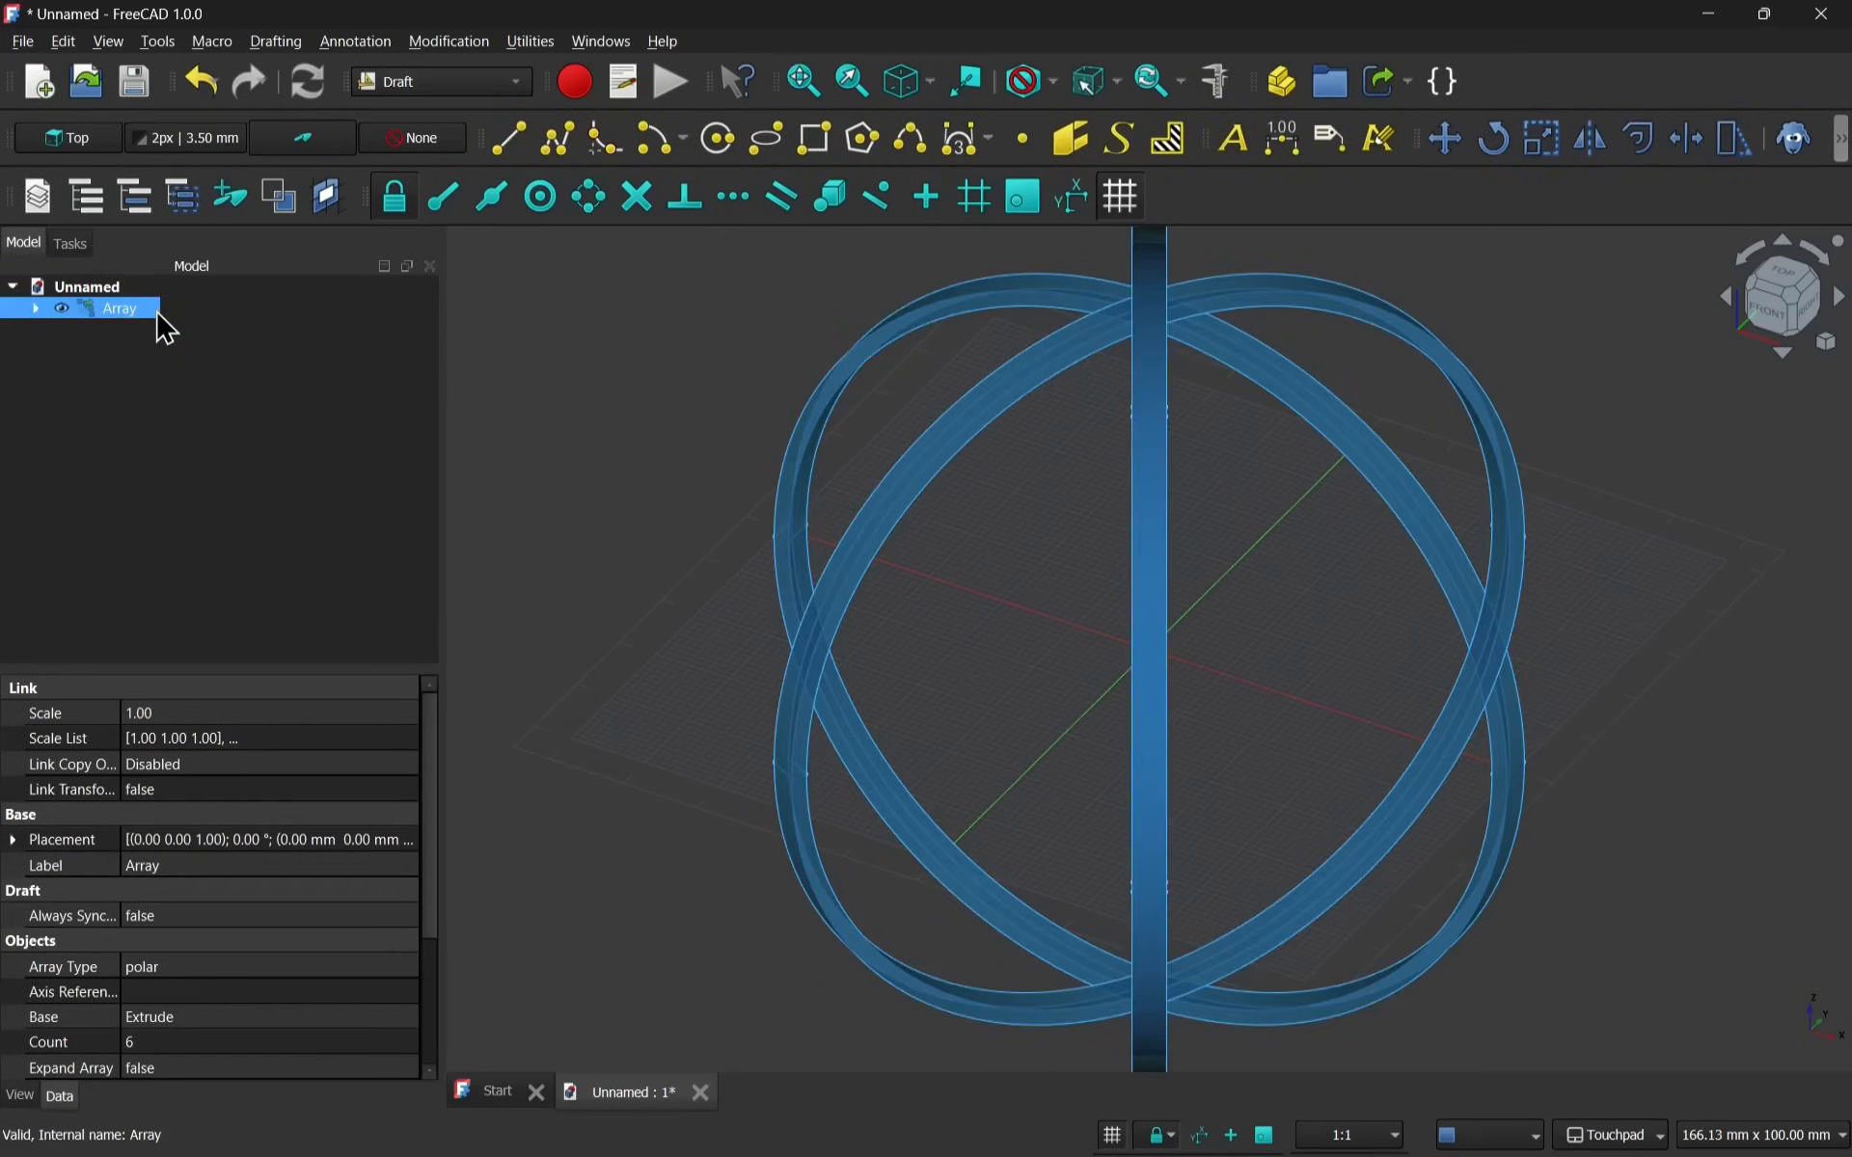
# Enlarge the property area and its name column, and set the array's Number Polar to 20.
pyautogui.click(36, 308)
pyautogui.click(36, 309)
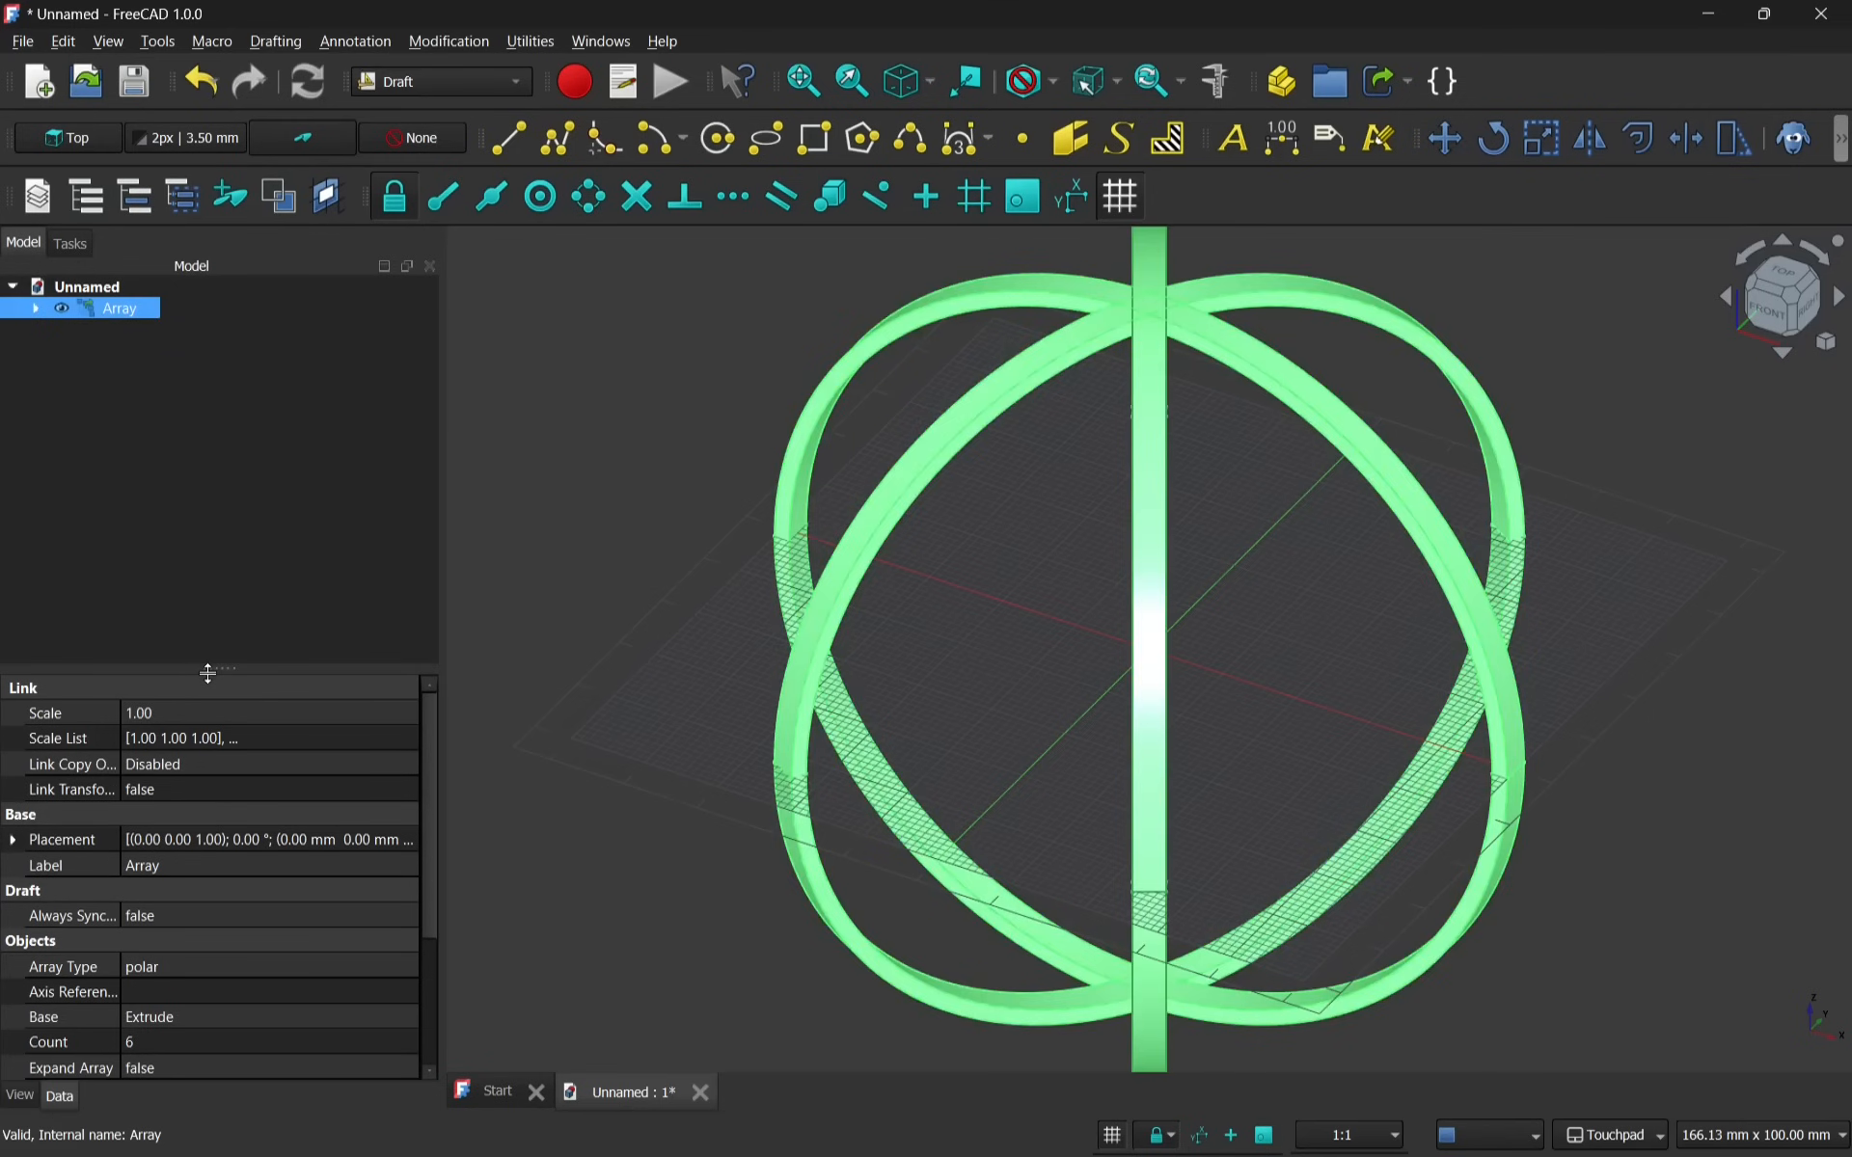
pyautogui.moveTo(209, 673); pyautogui.dragTo(208, 418)
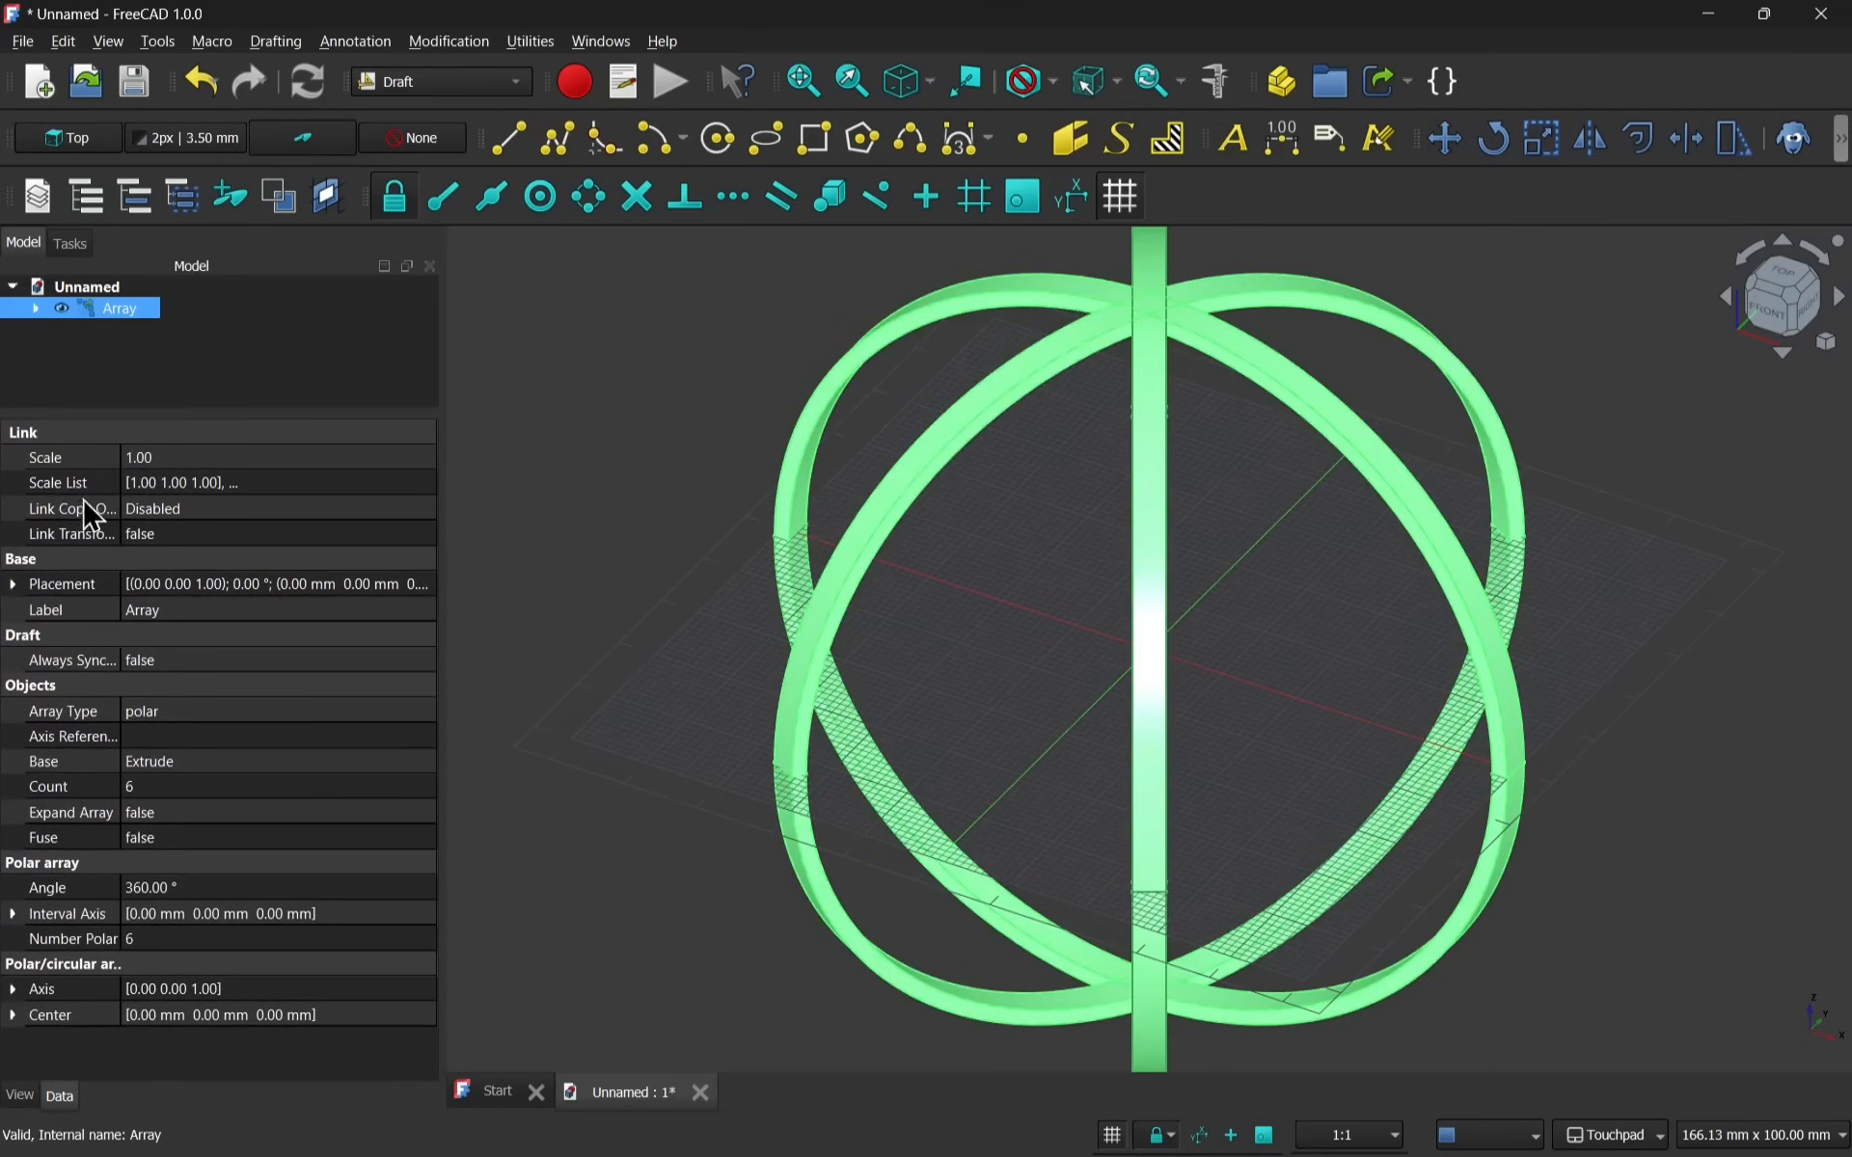
pyautogui.moveTo(116, 471); pyautogui.dragTo(227, 467)
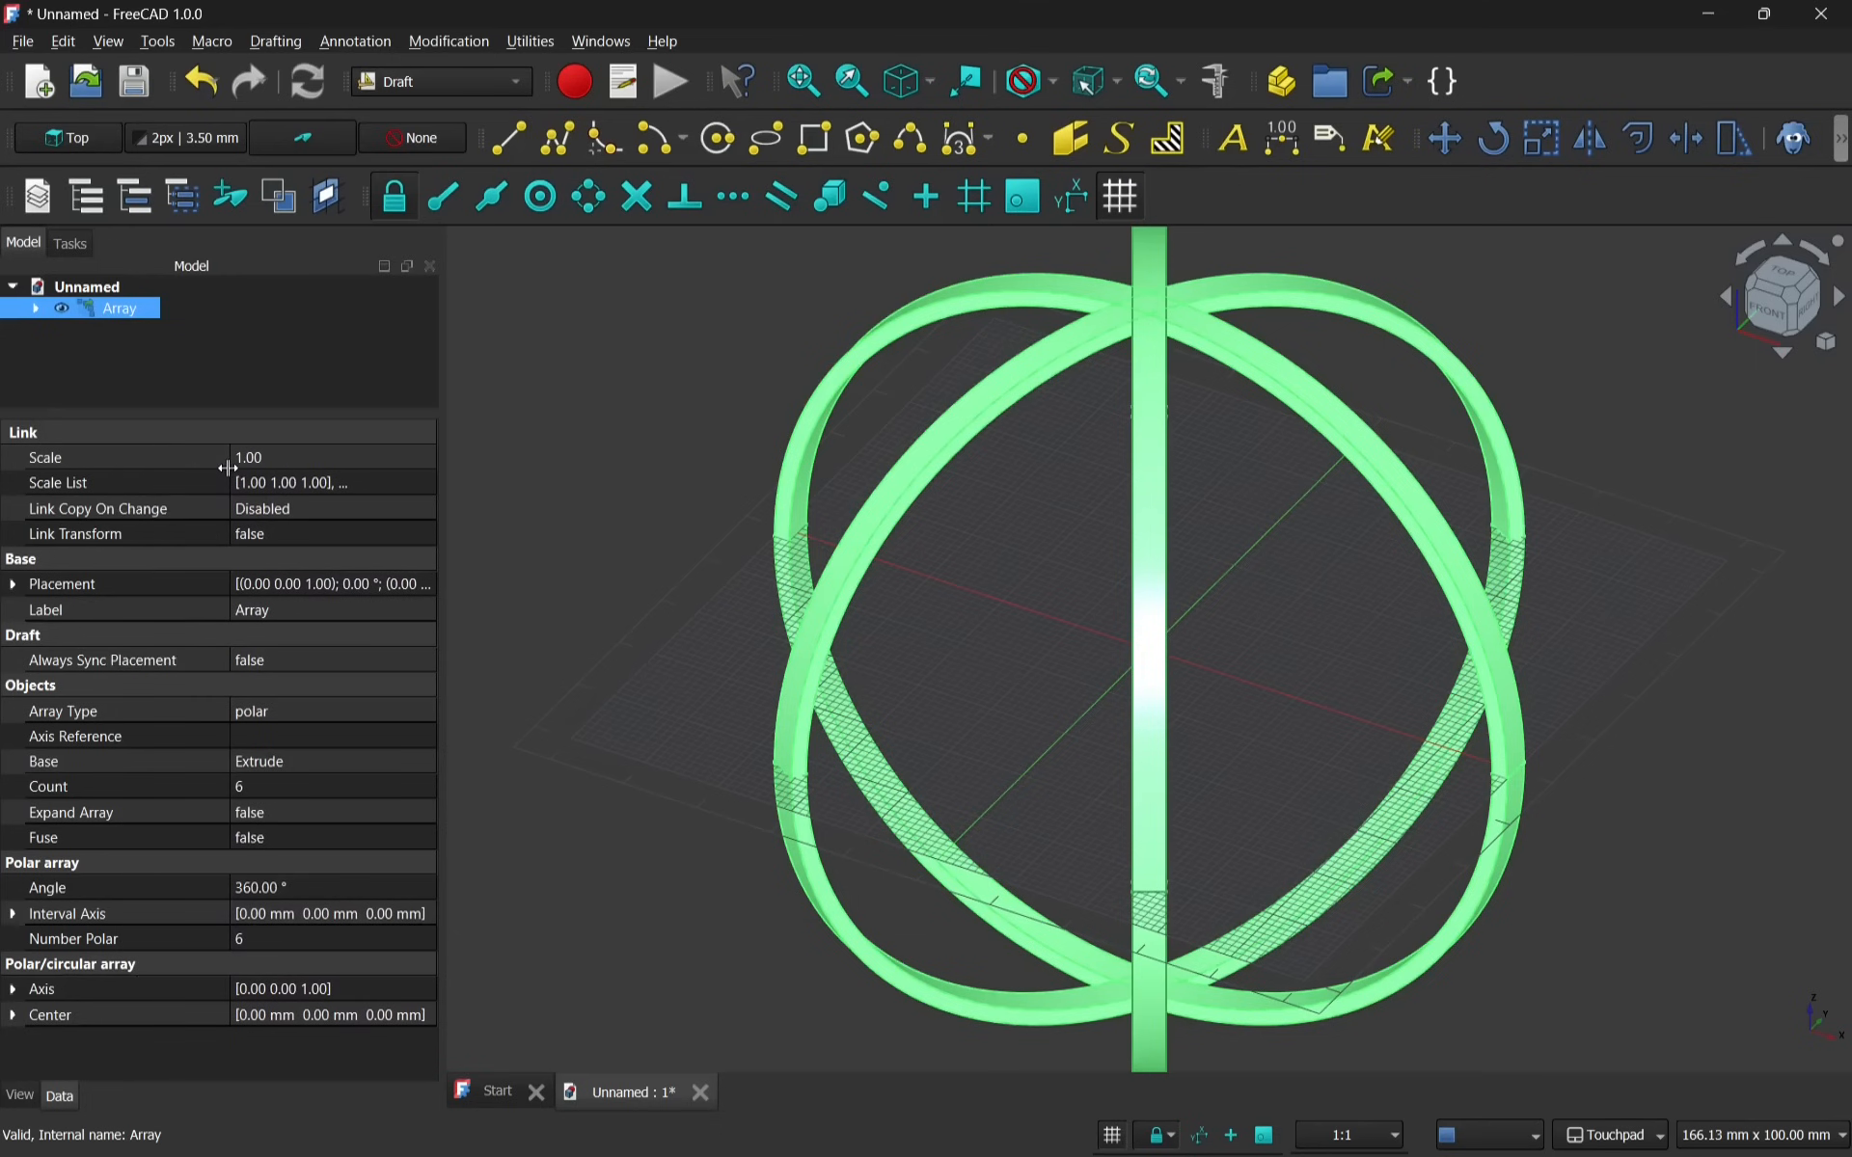
pyautogui.click(289, 940)
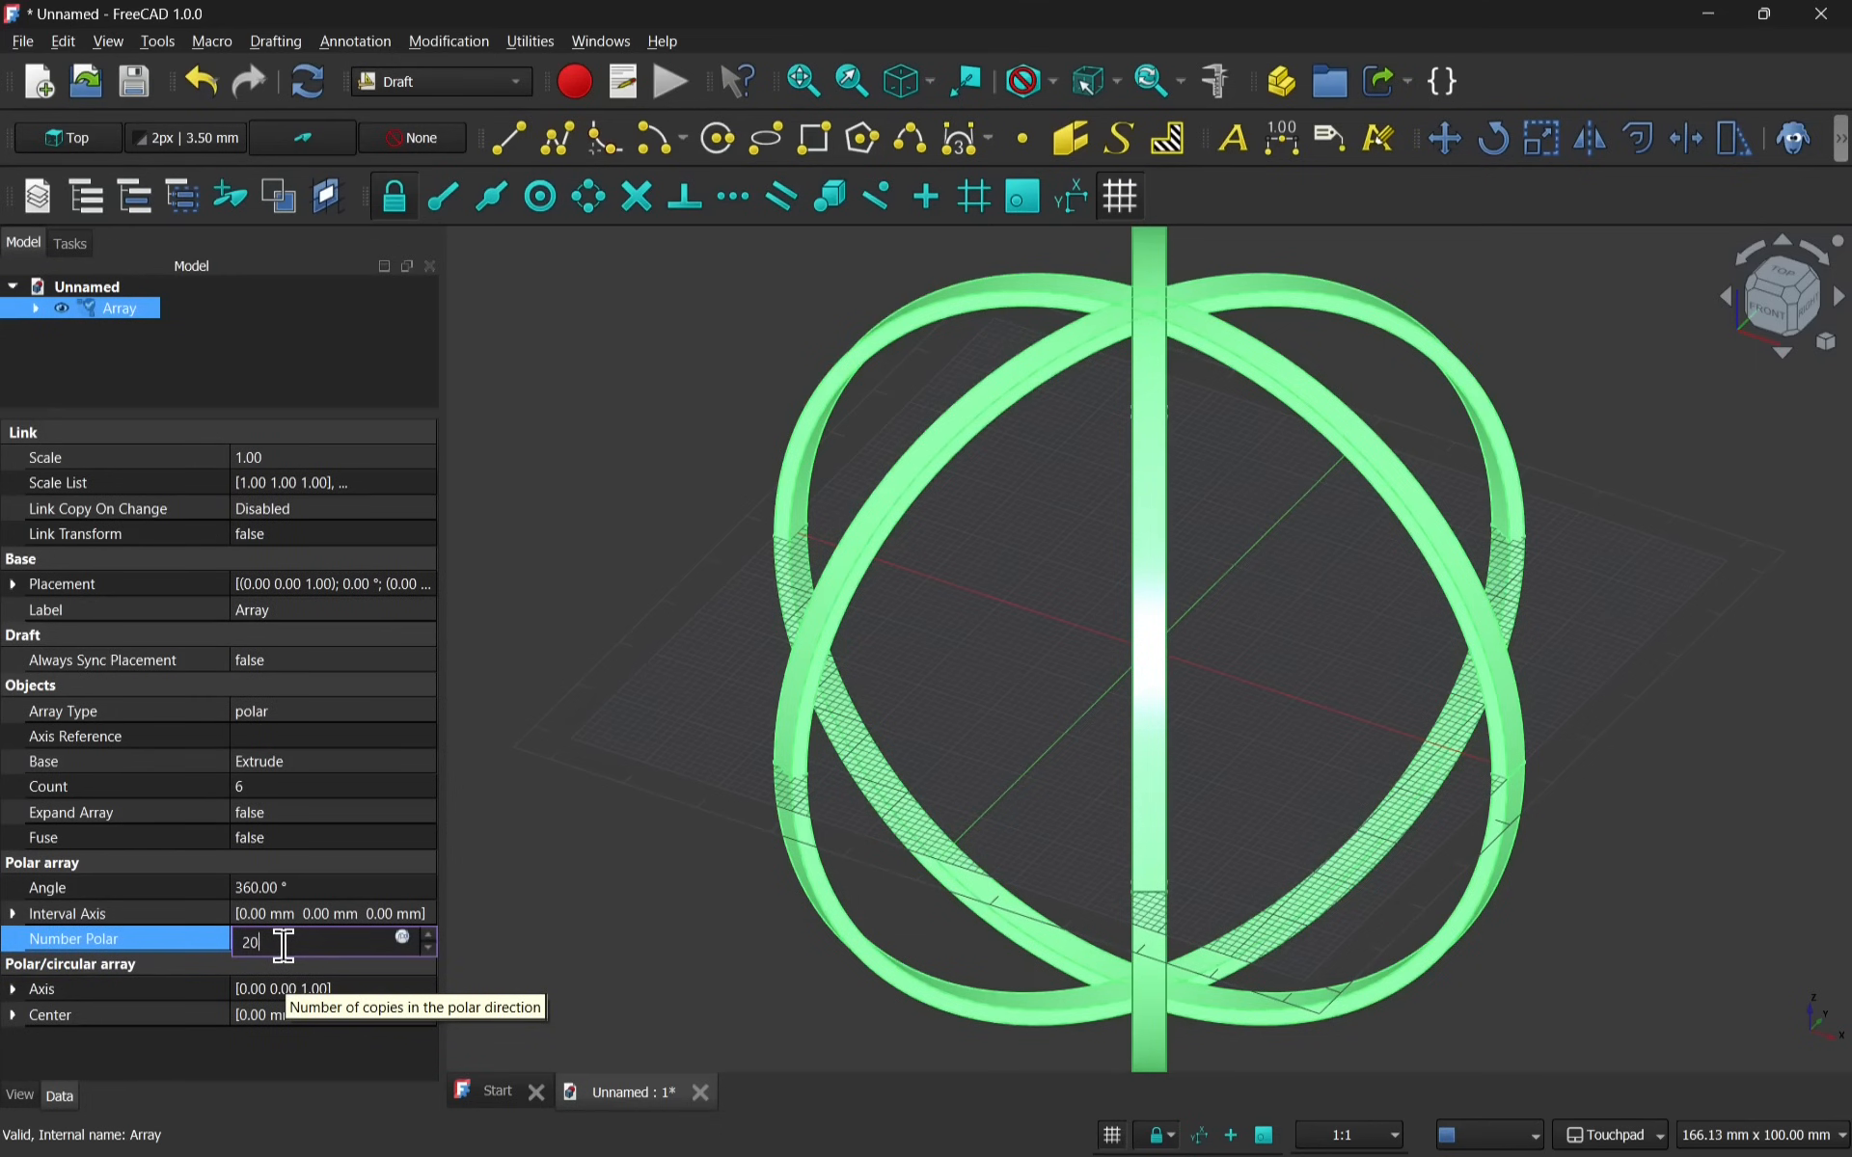
pyautogui.press('Return')
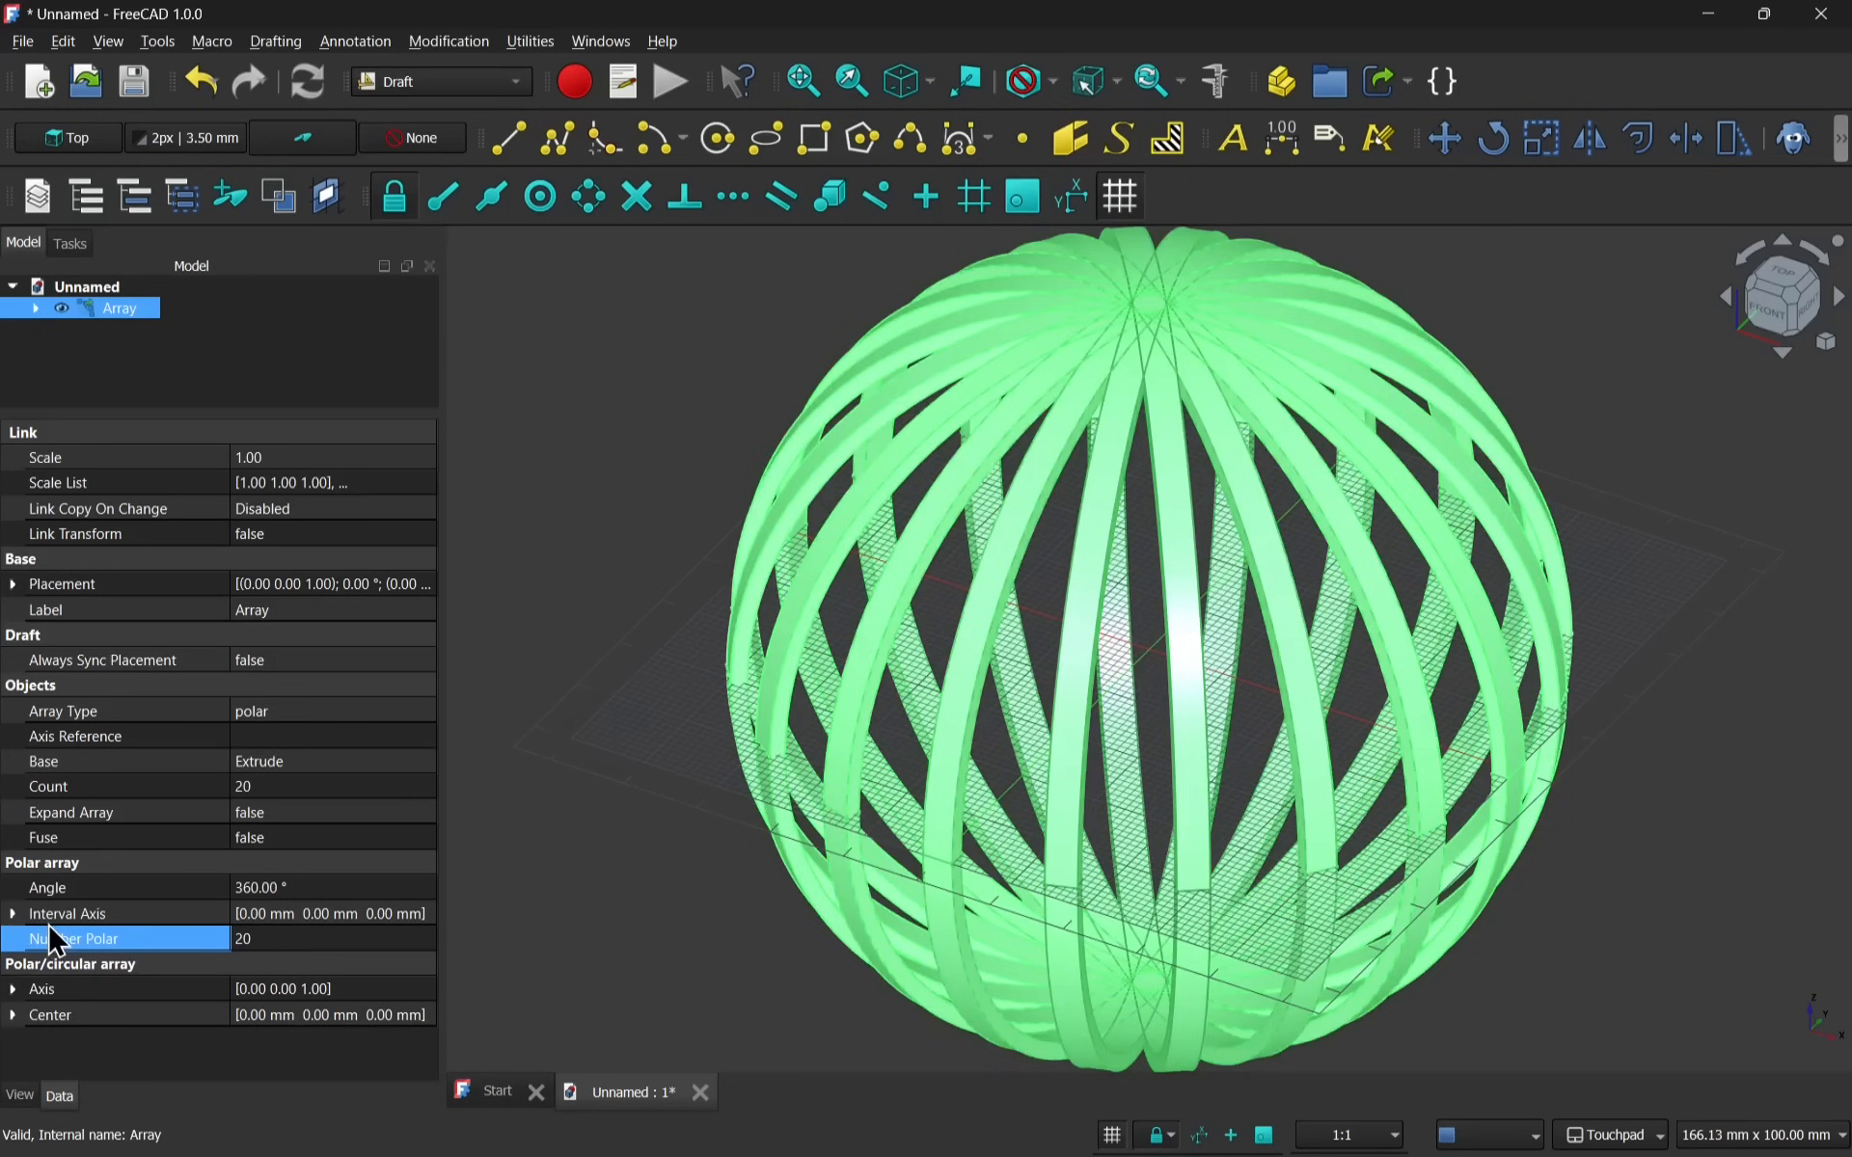
# Set the array's Interval Axis z value to 7 mm so that each copy is offset vertically.
pyautogui.click(12, 914)
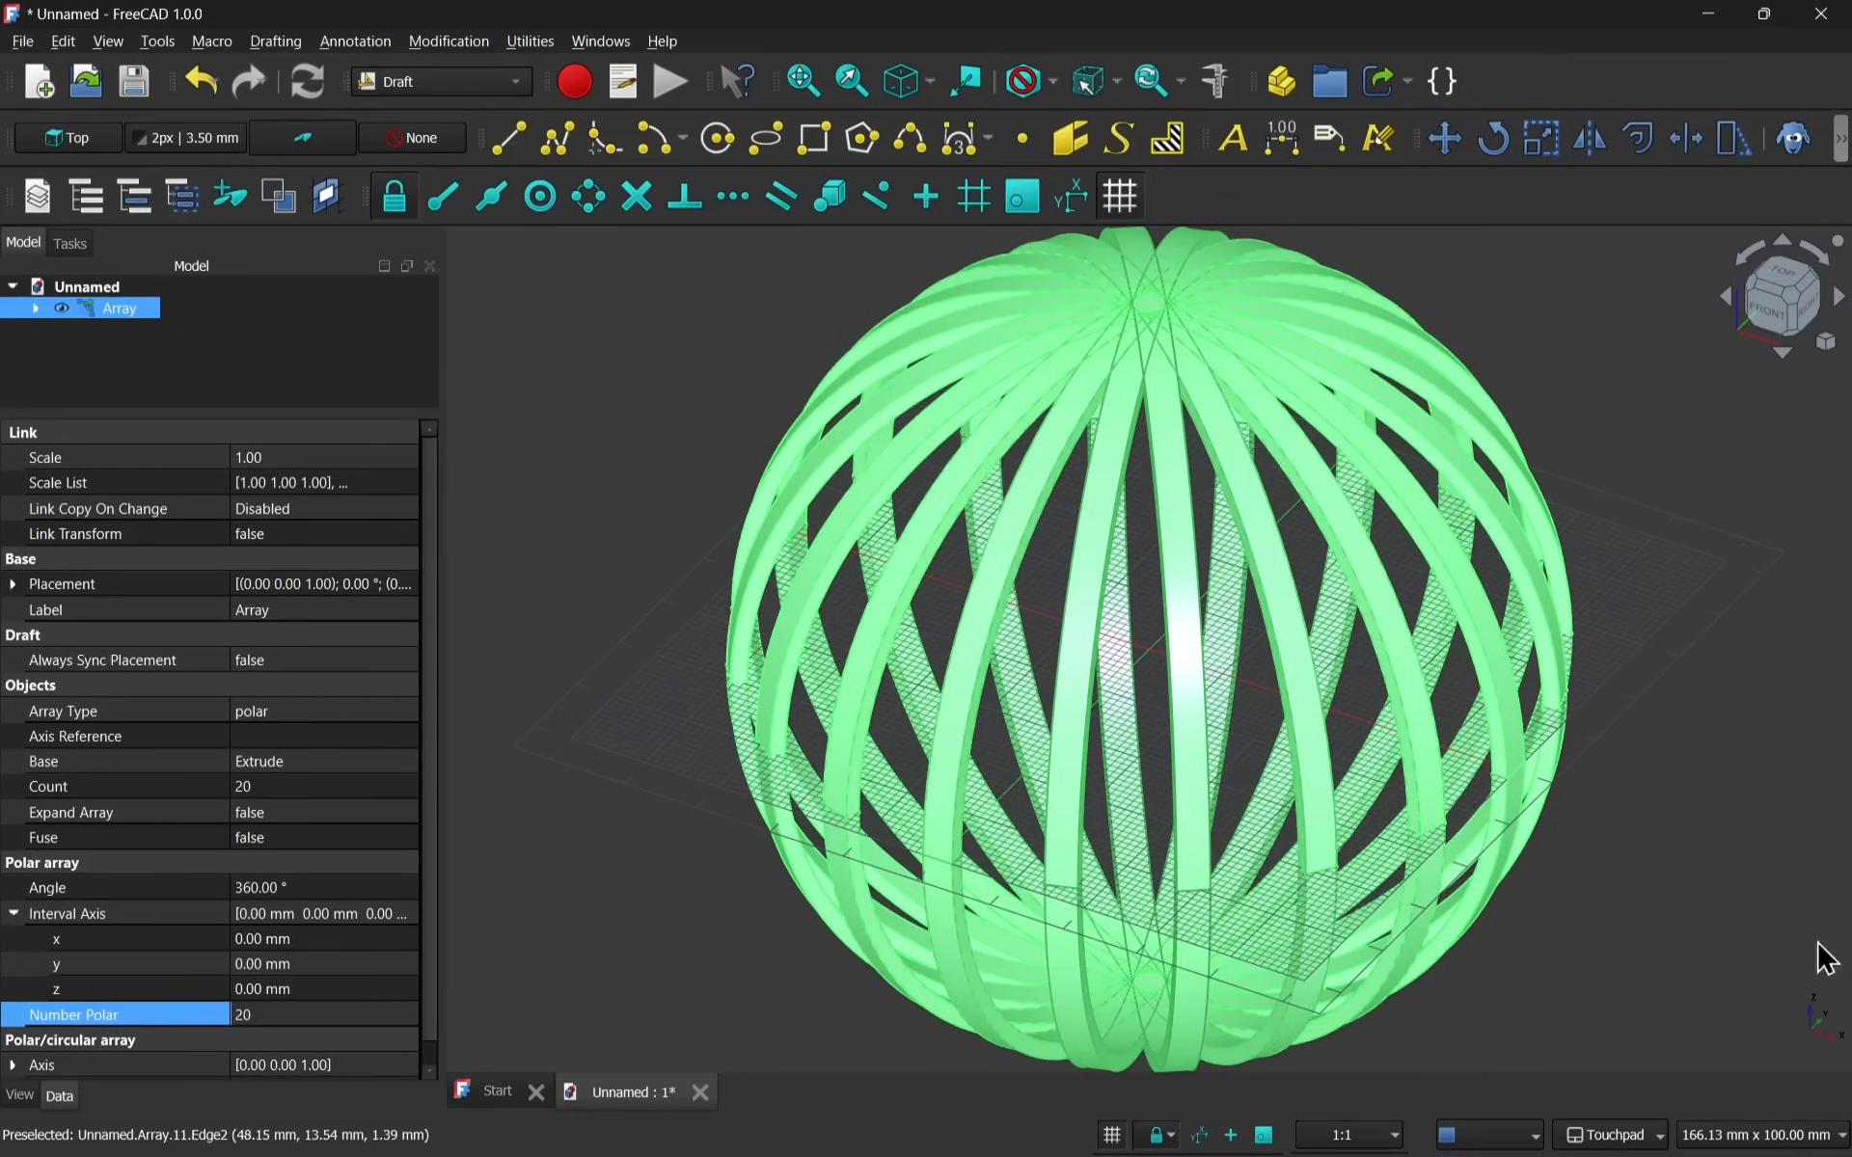
pyautogui.click(322, 988)
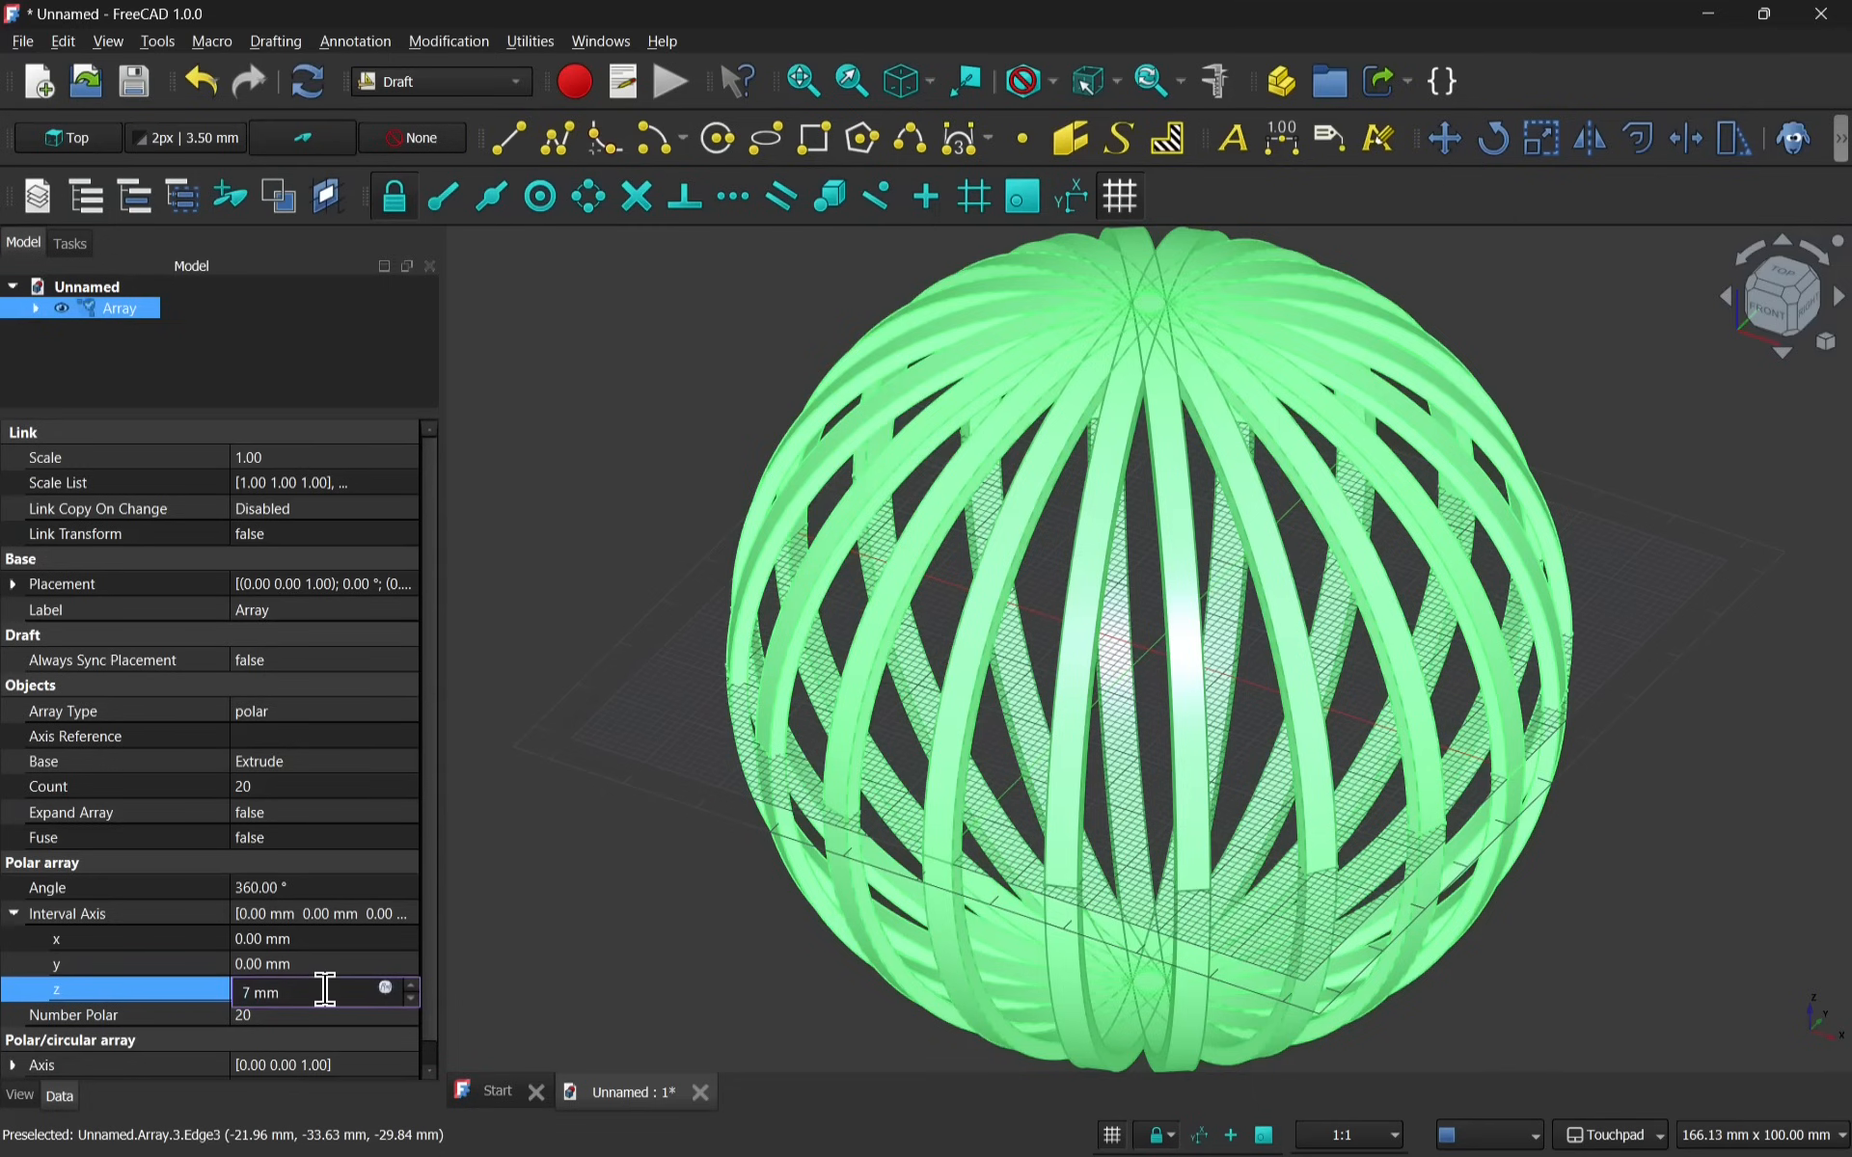
pyautogui.press('Return')
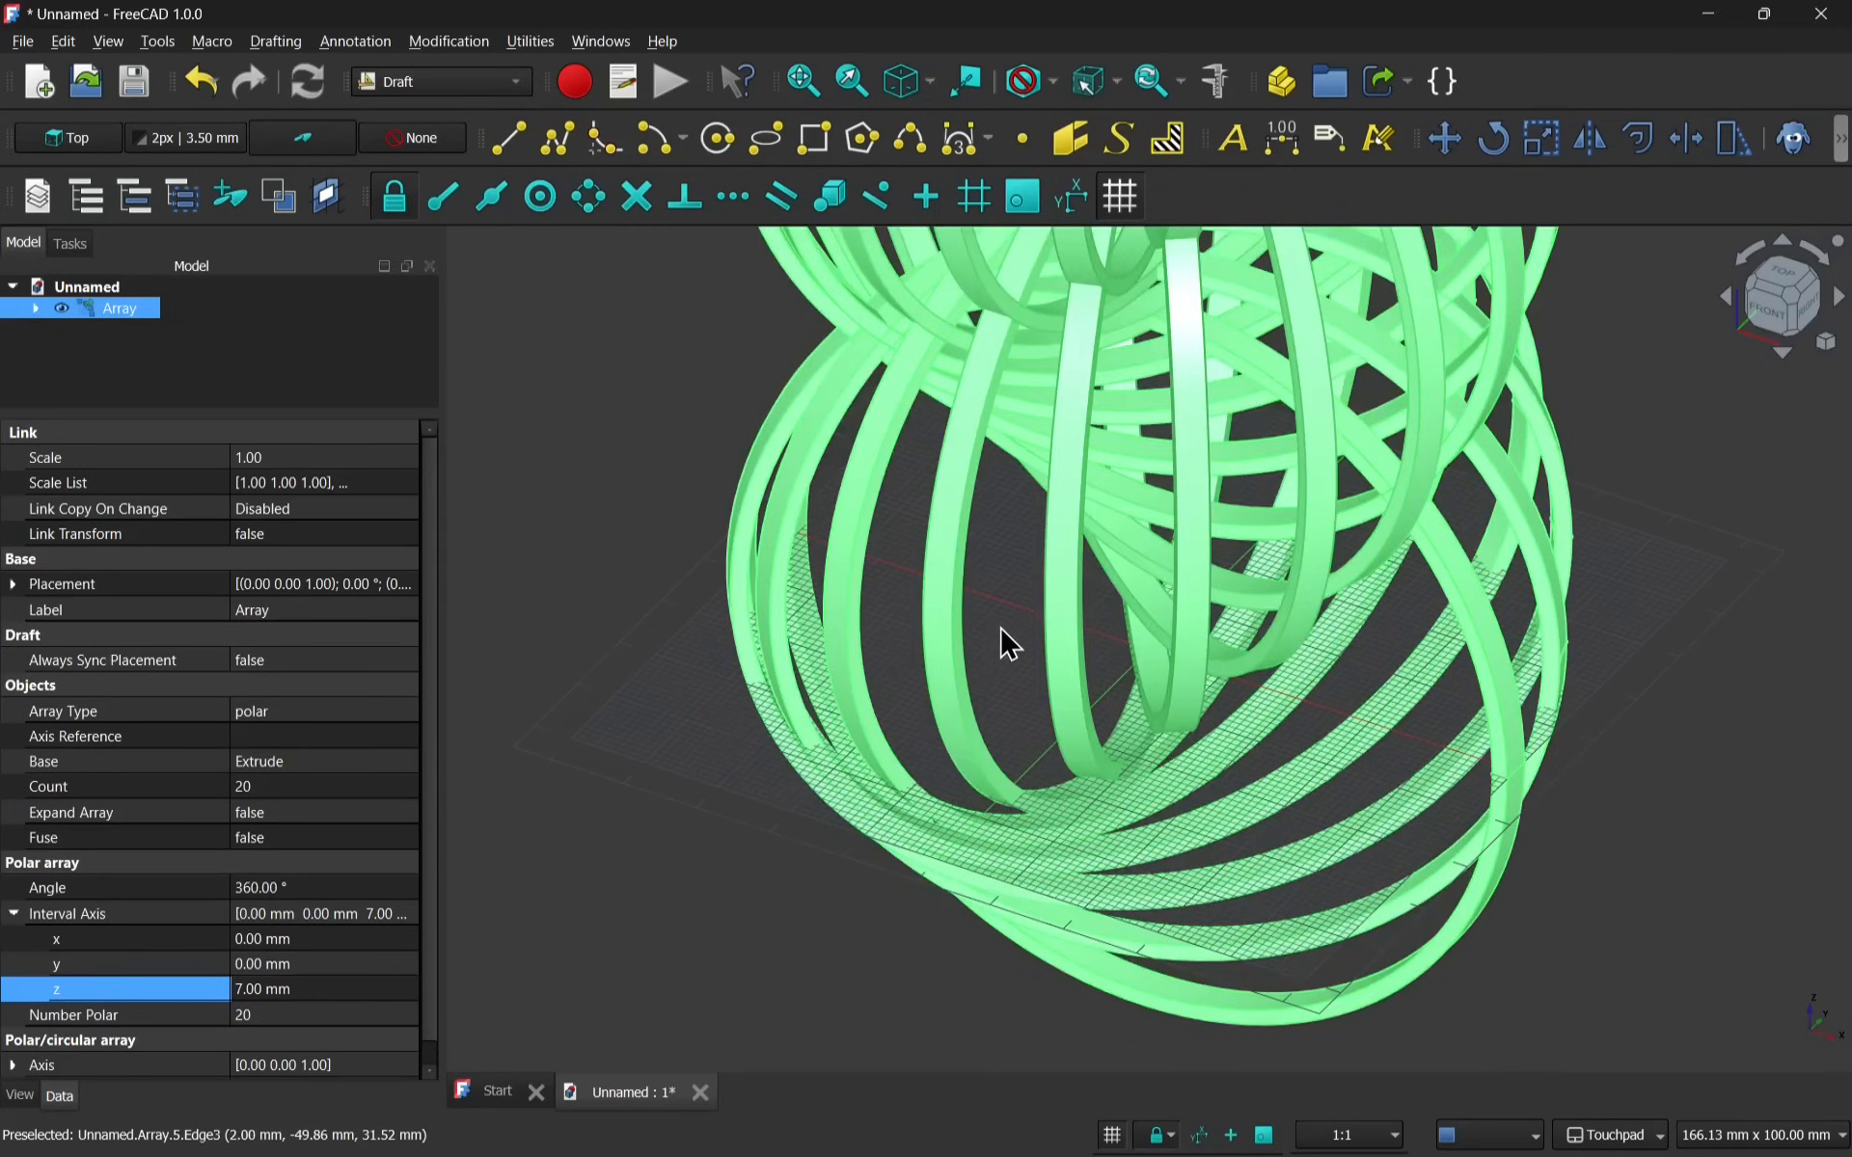
pyautogui.scroll(4, 998, 636)
pyautogui.scroll(-5, 998, 636)
pyautogui.click(761, 550)
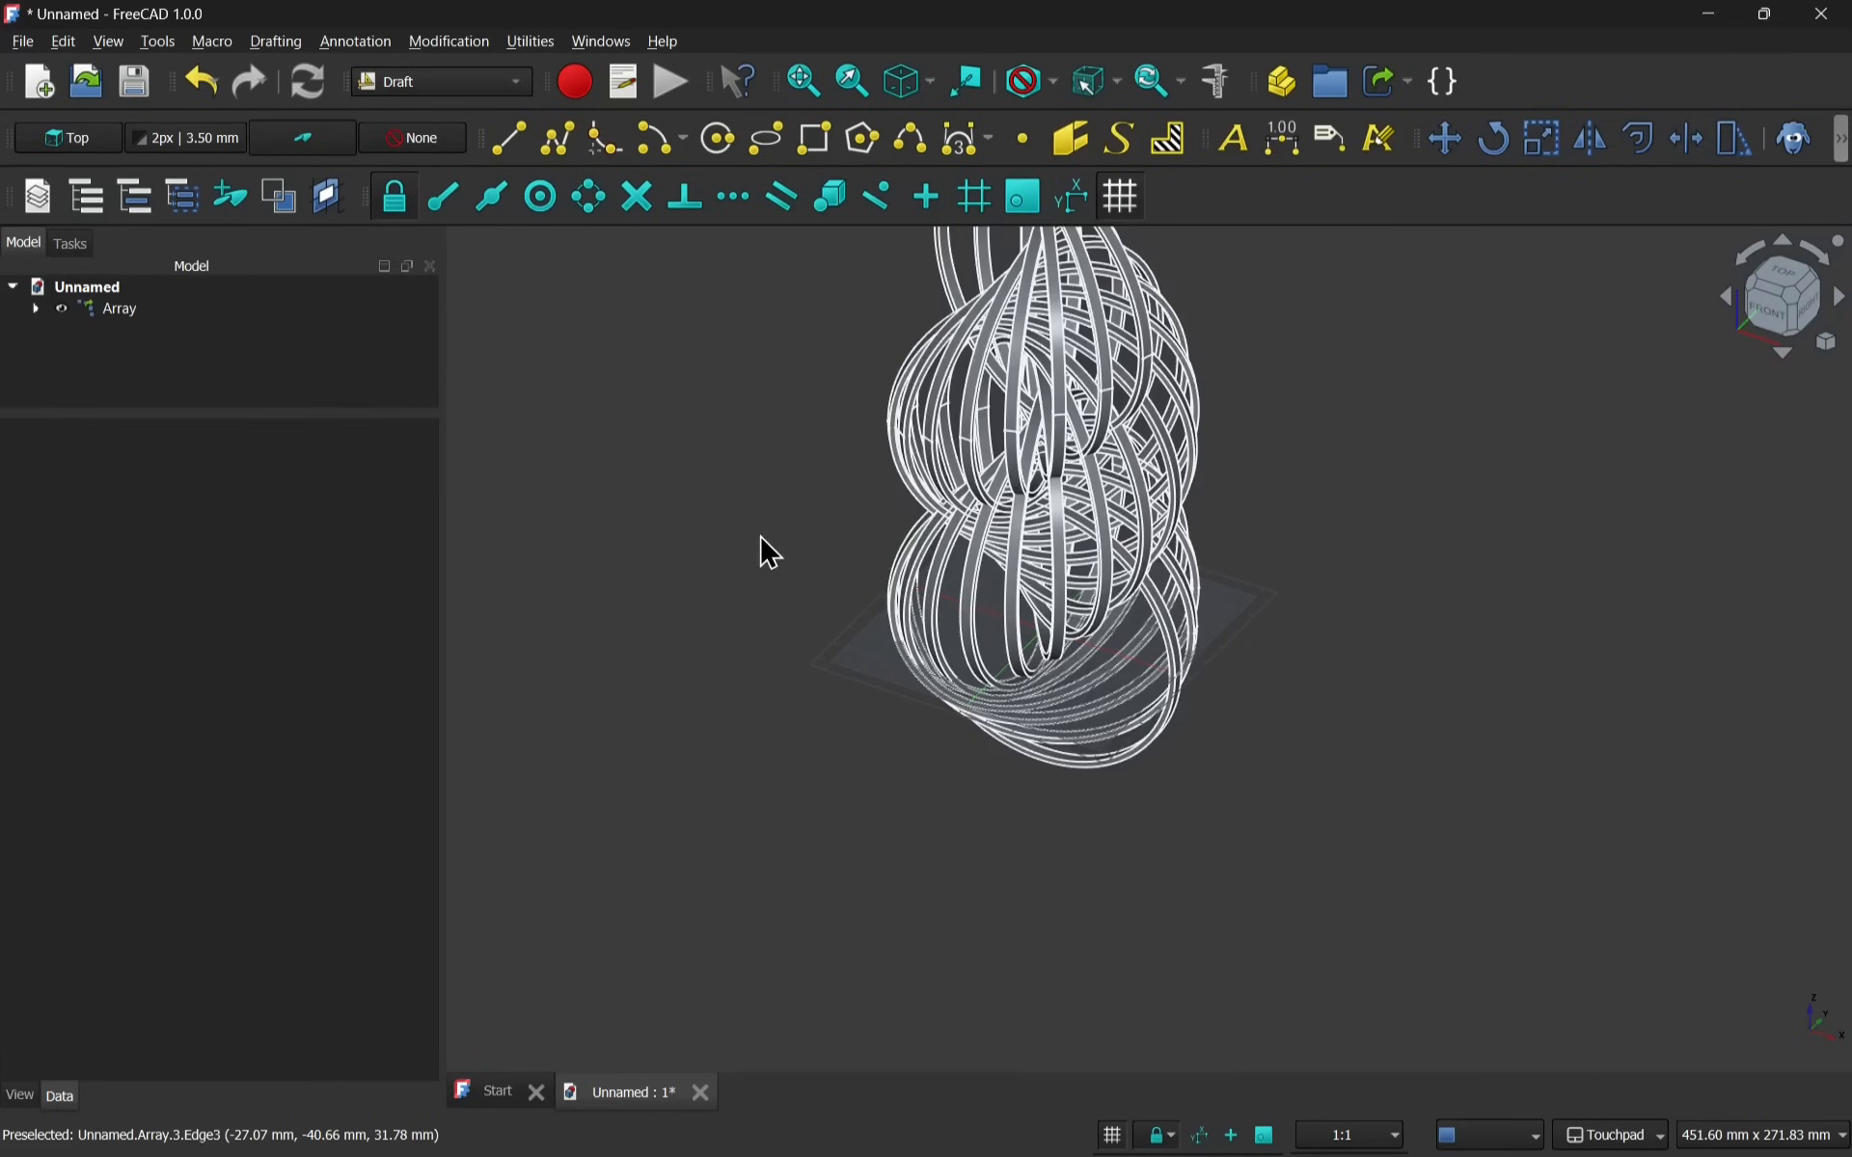
pyautogui.keyDown('shift'); pyautogui.moveTo(990, 615); pyautogui.dragTo(1209, 768); pyautogui.keyUp('shift')
pyautogui.scroll(4, 1144, 550)
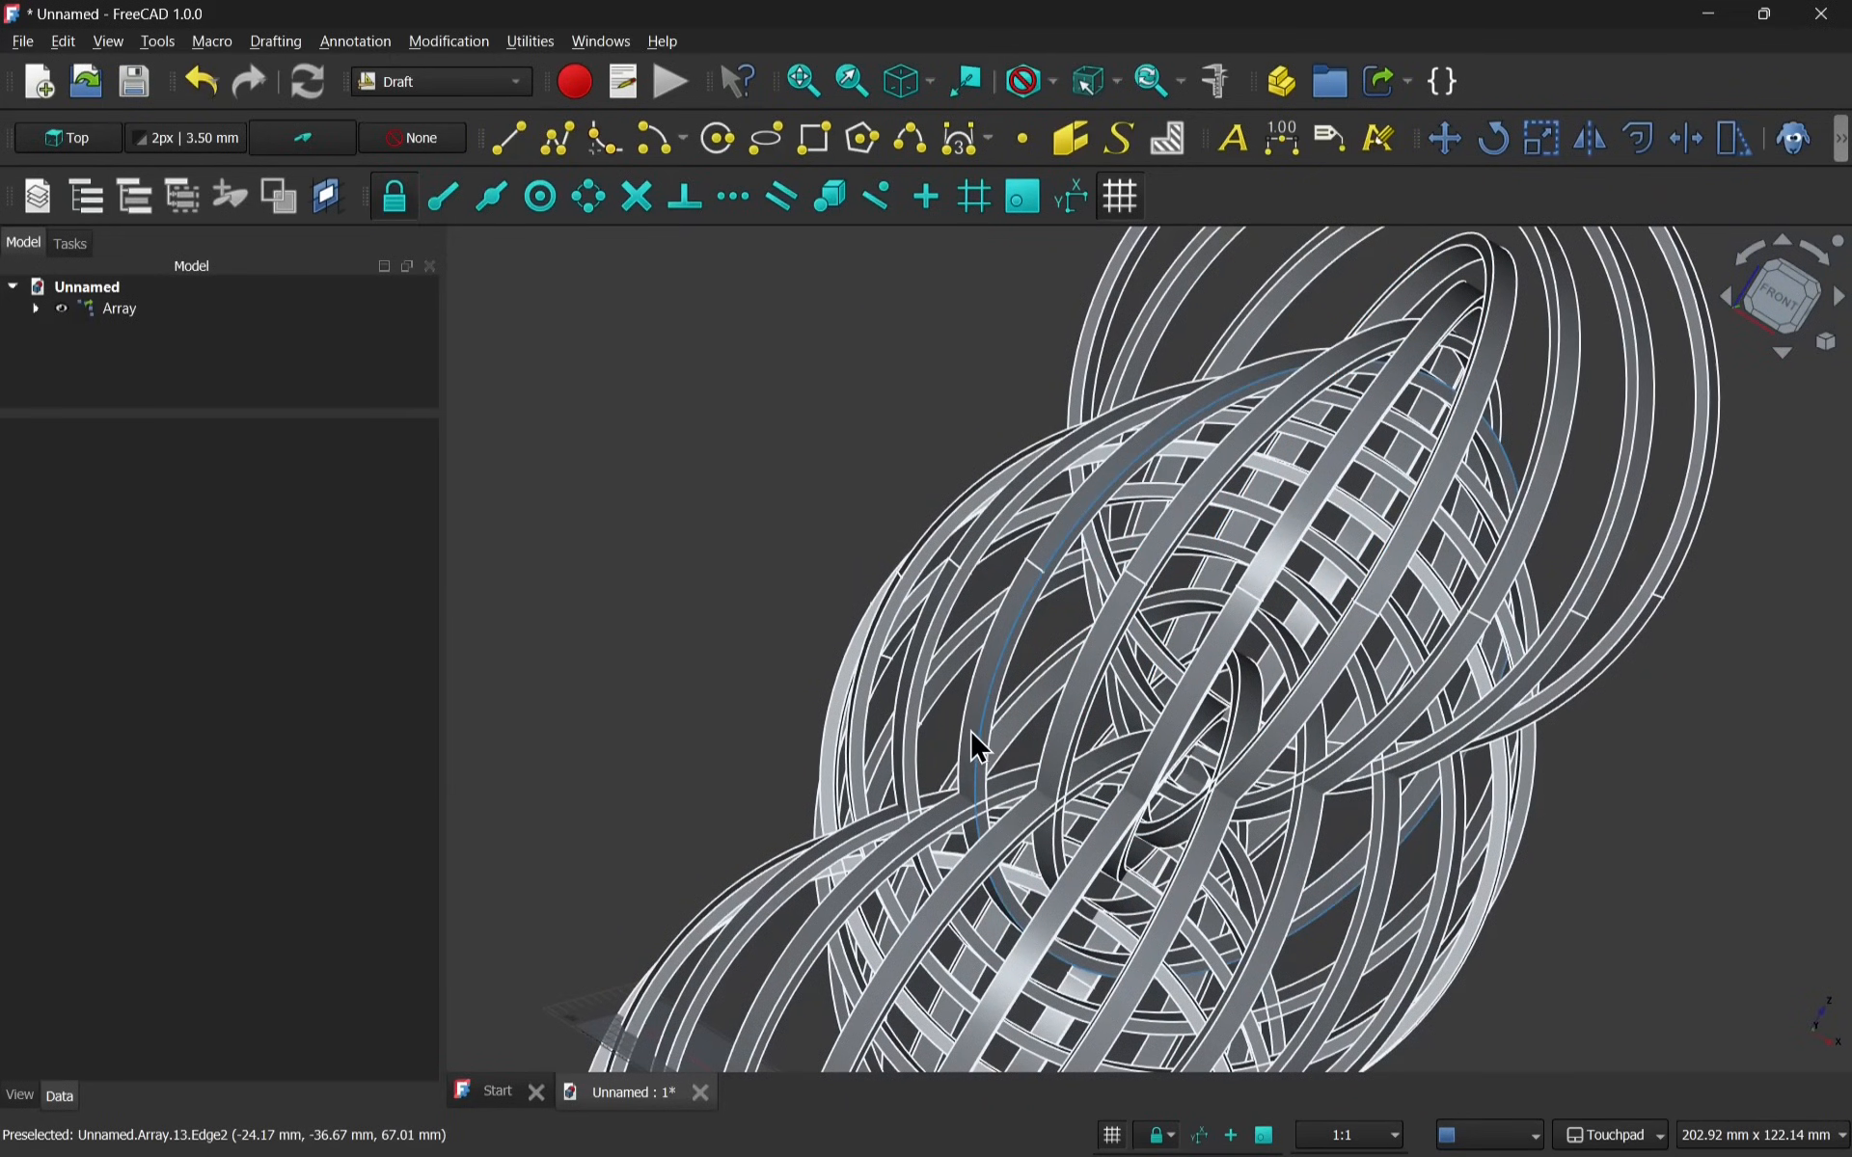
# Set the polar angle of the array to 180°.
pyautogui.click(104, 316)
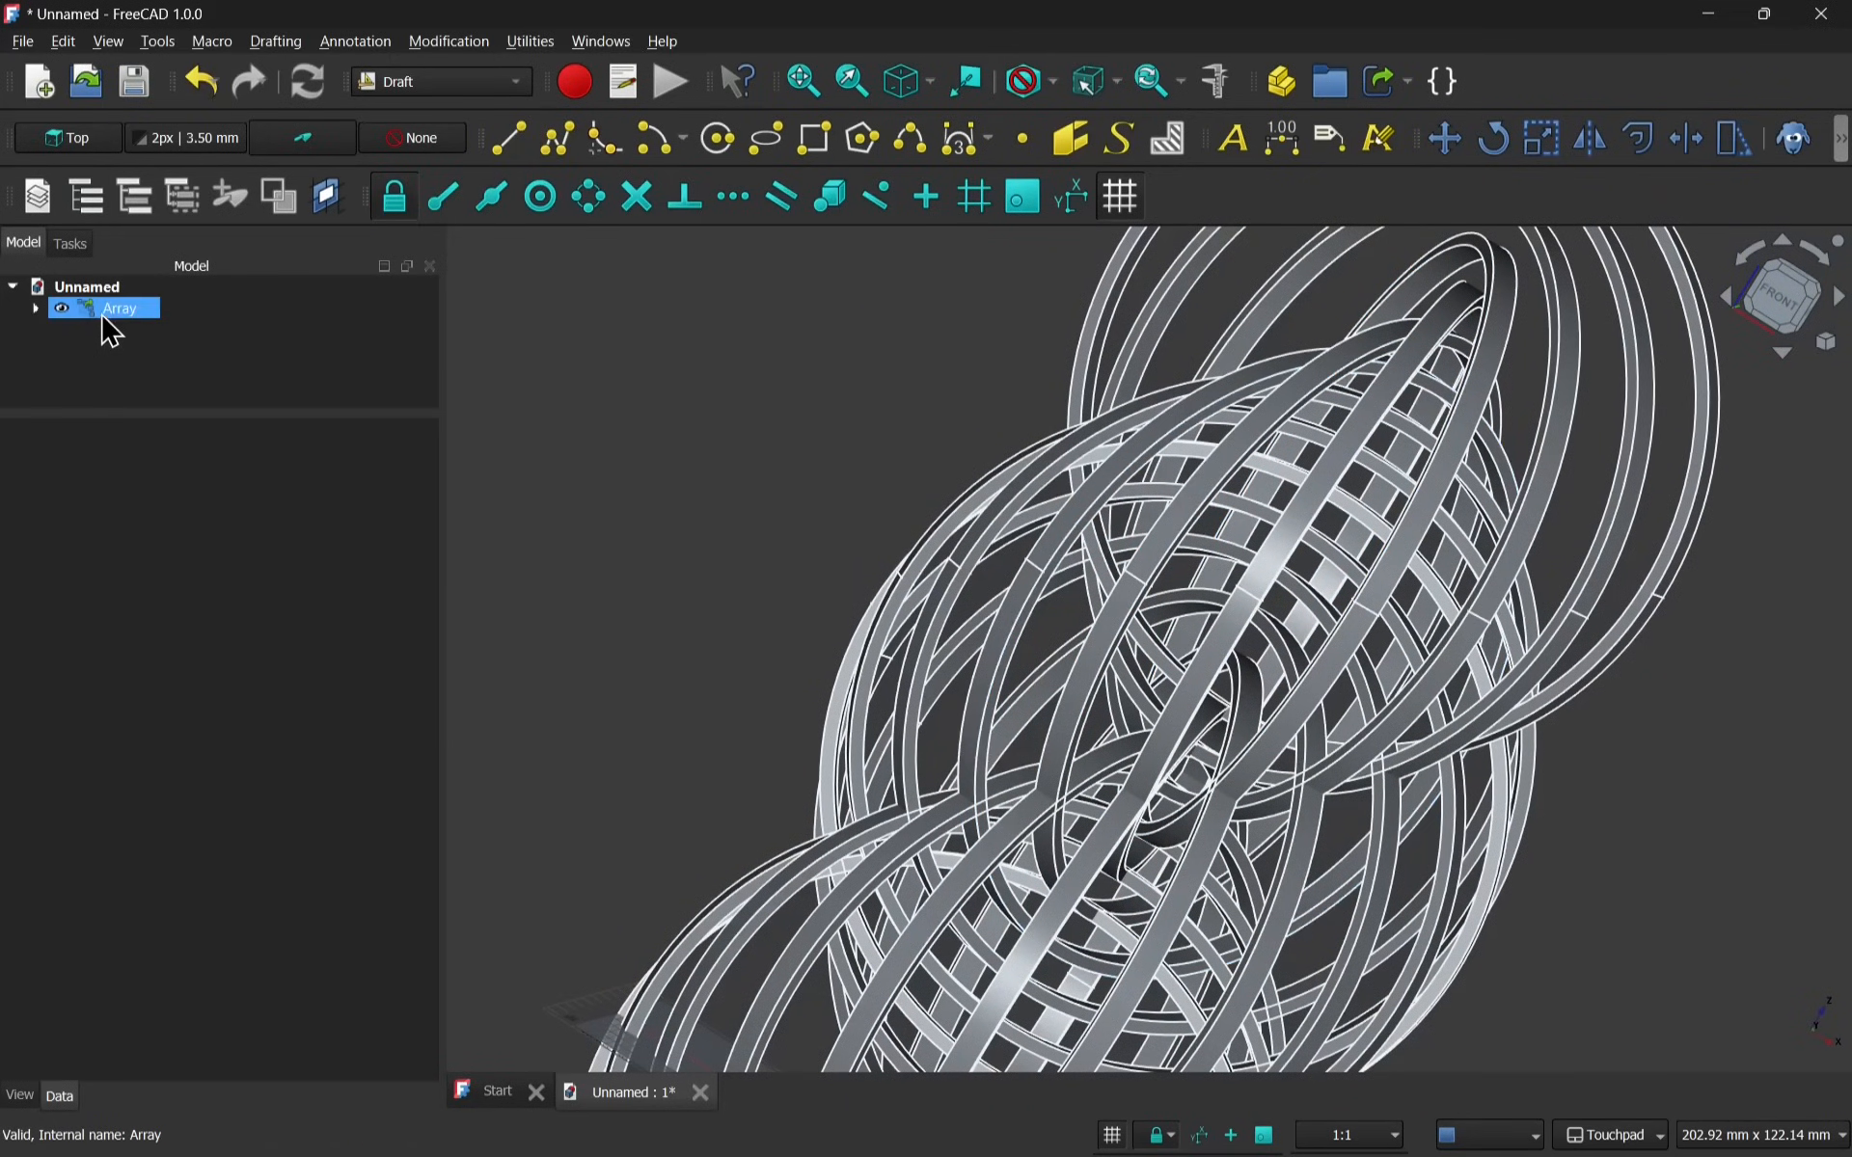
pyautogui.click(104, 319)
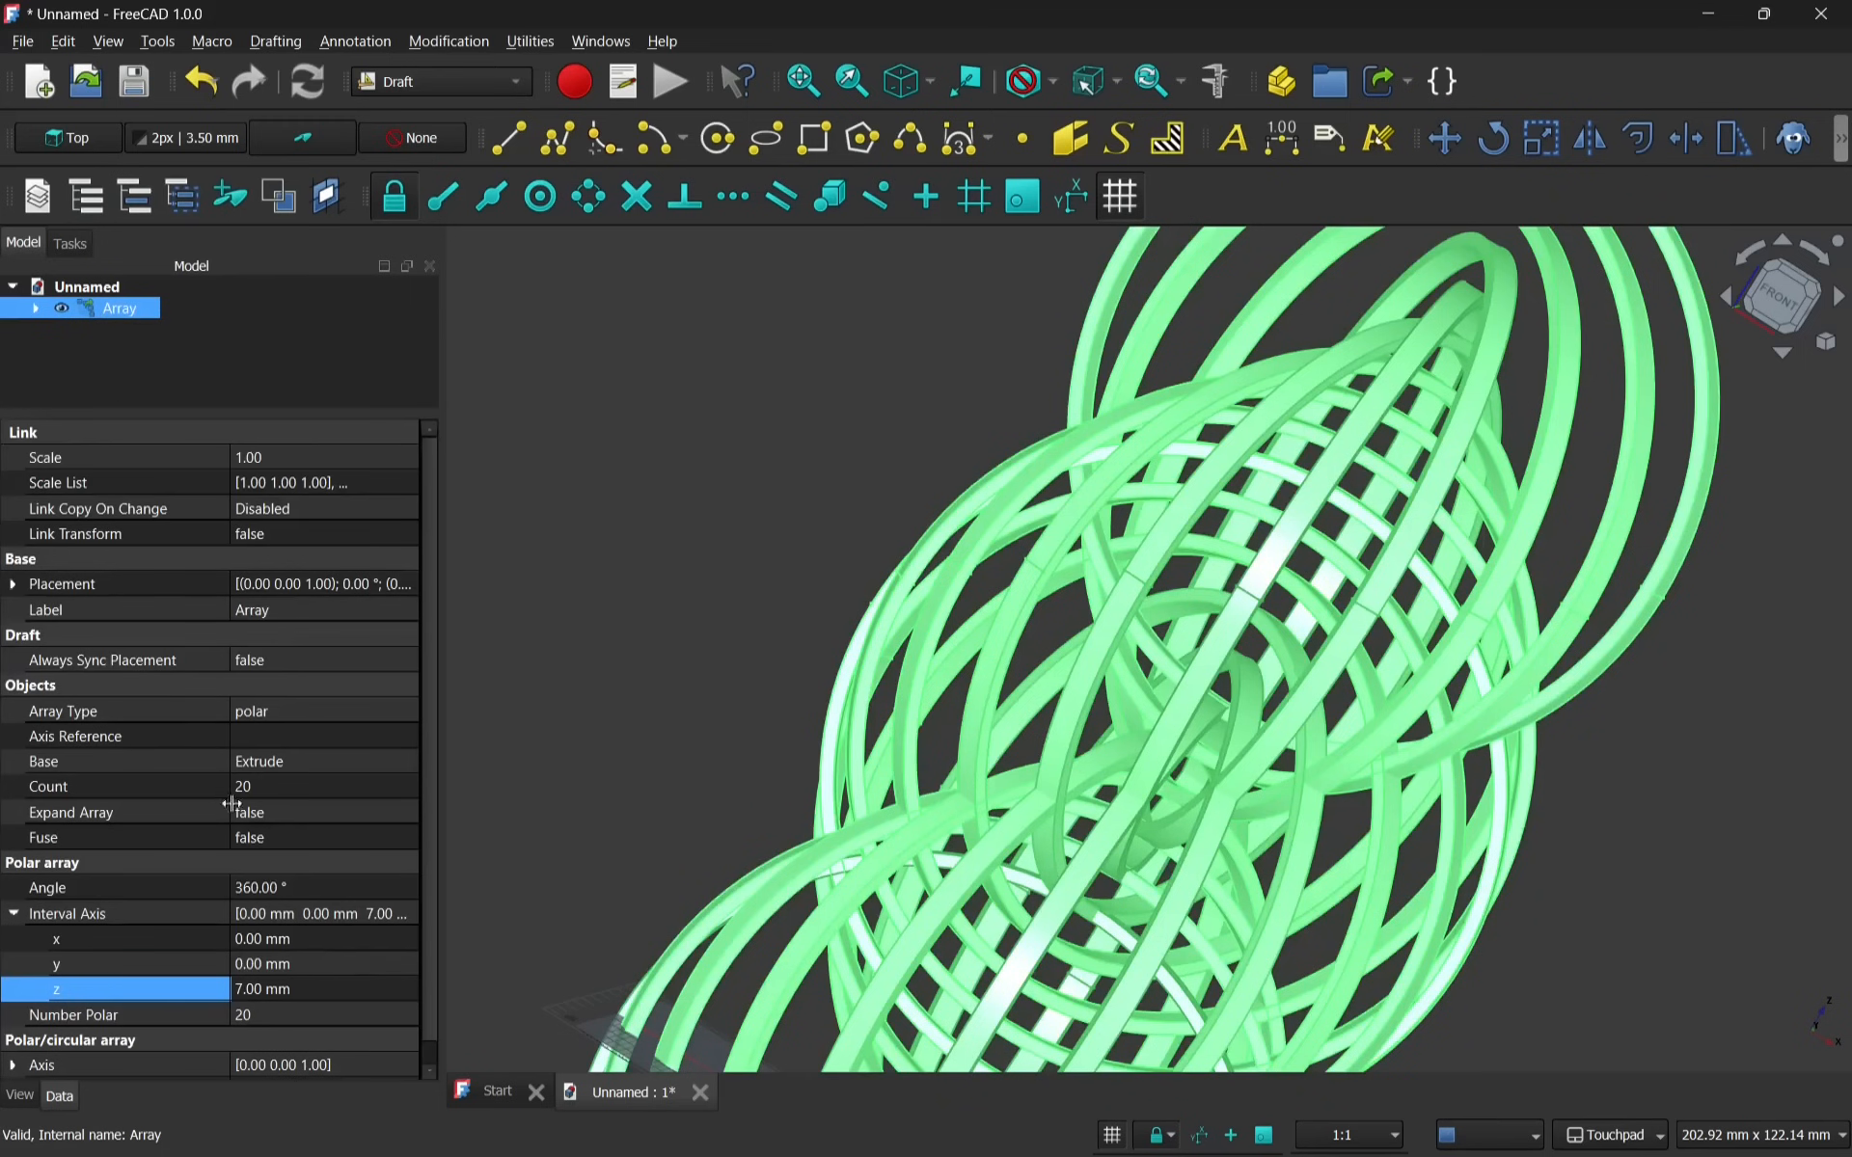
pyautogui.click(259, 888)
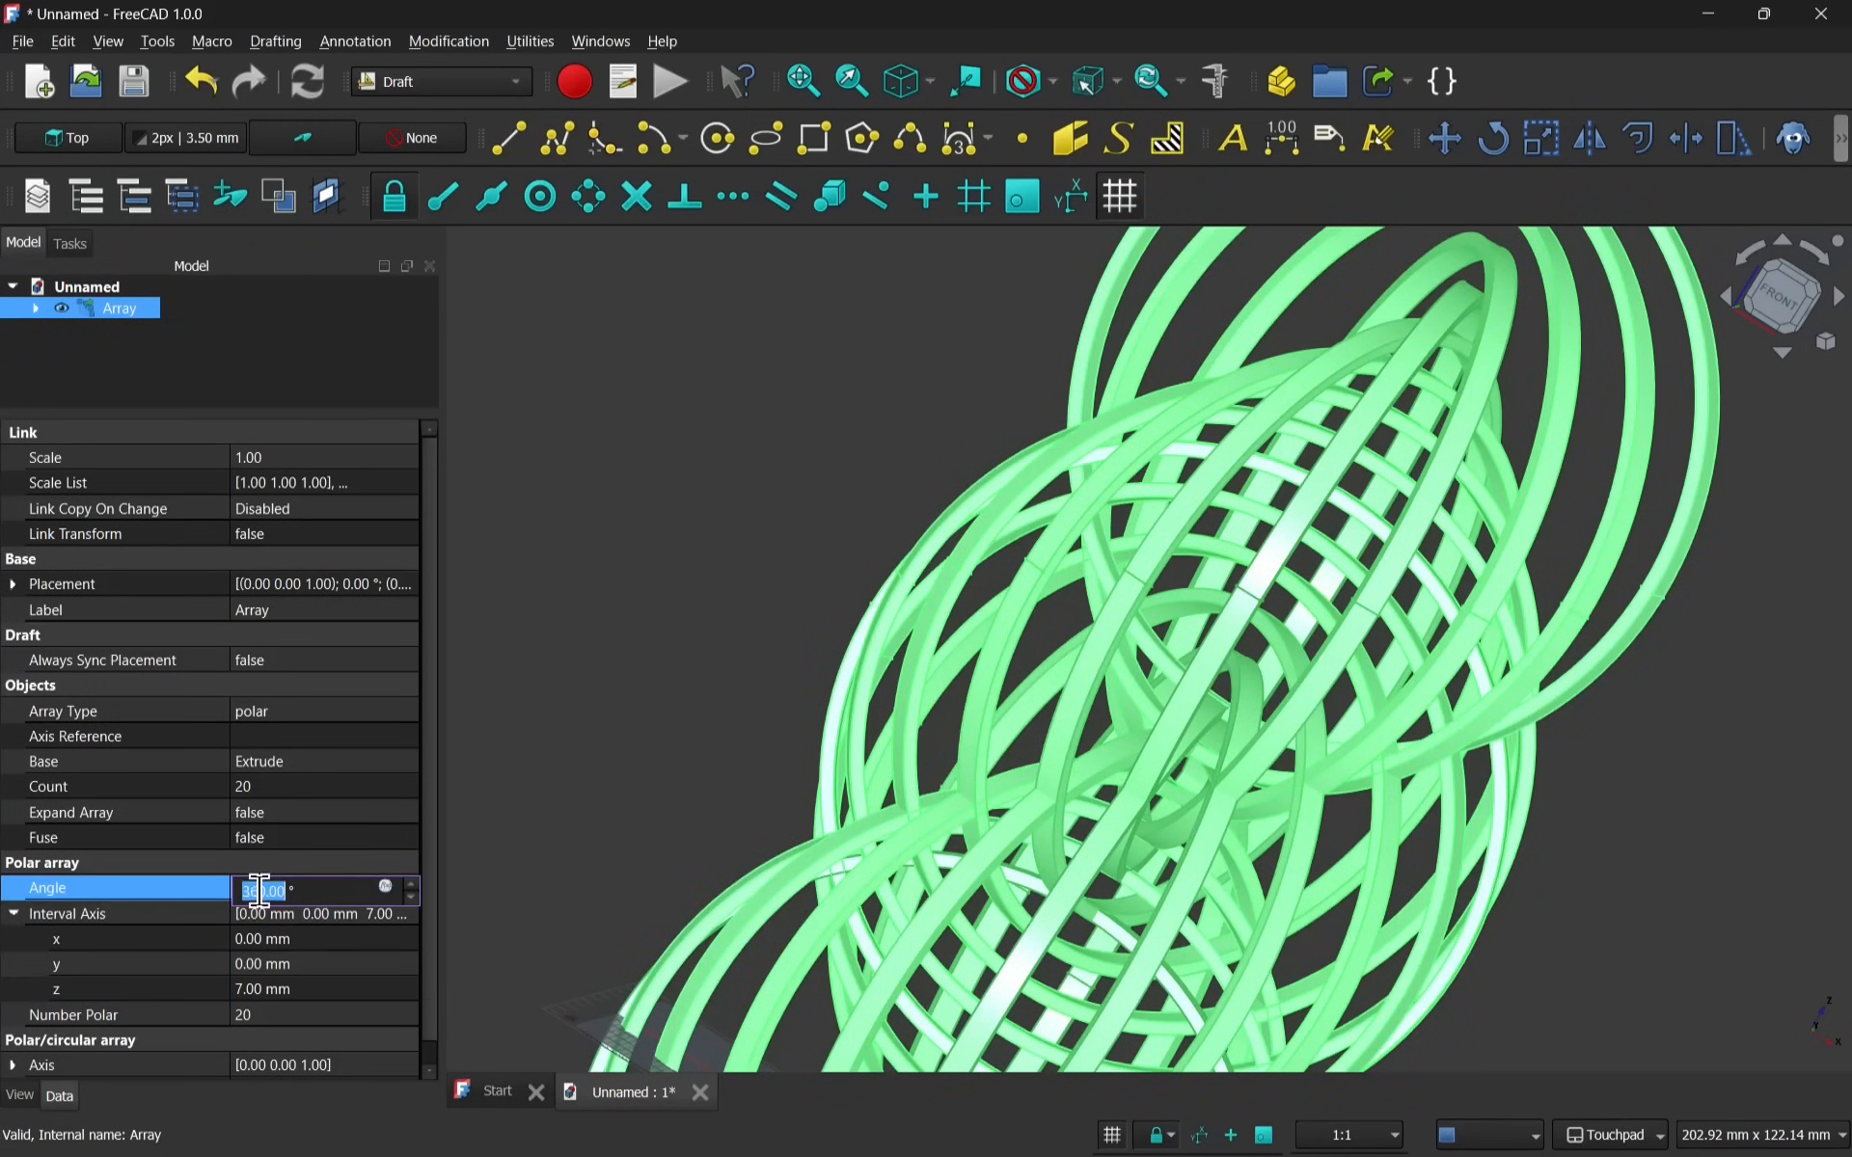
pyautogui.write('1')
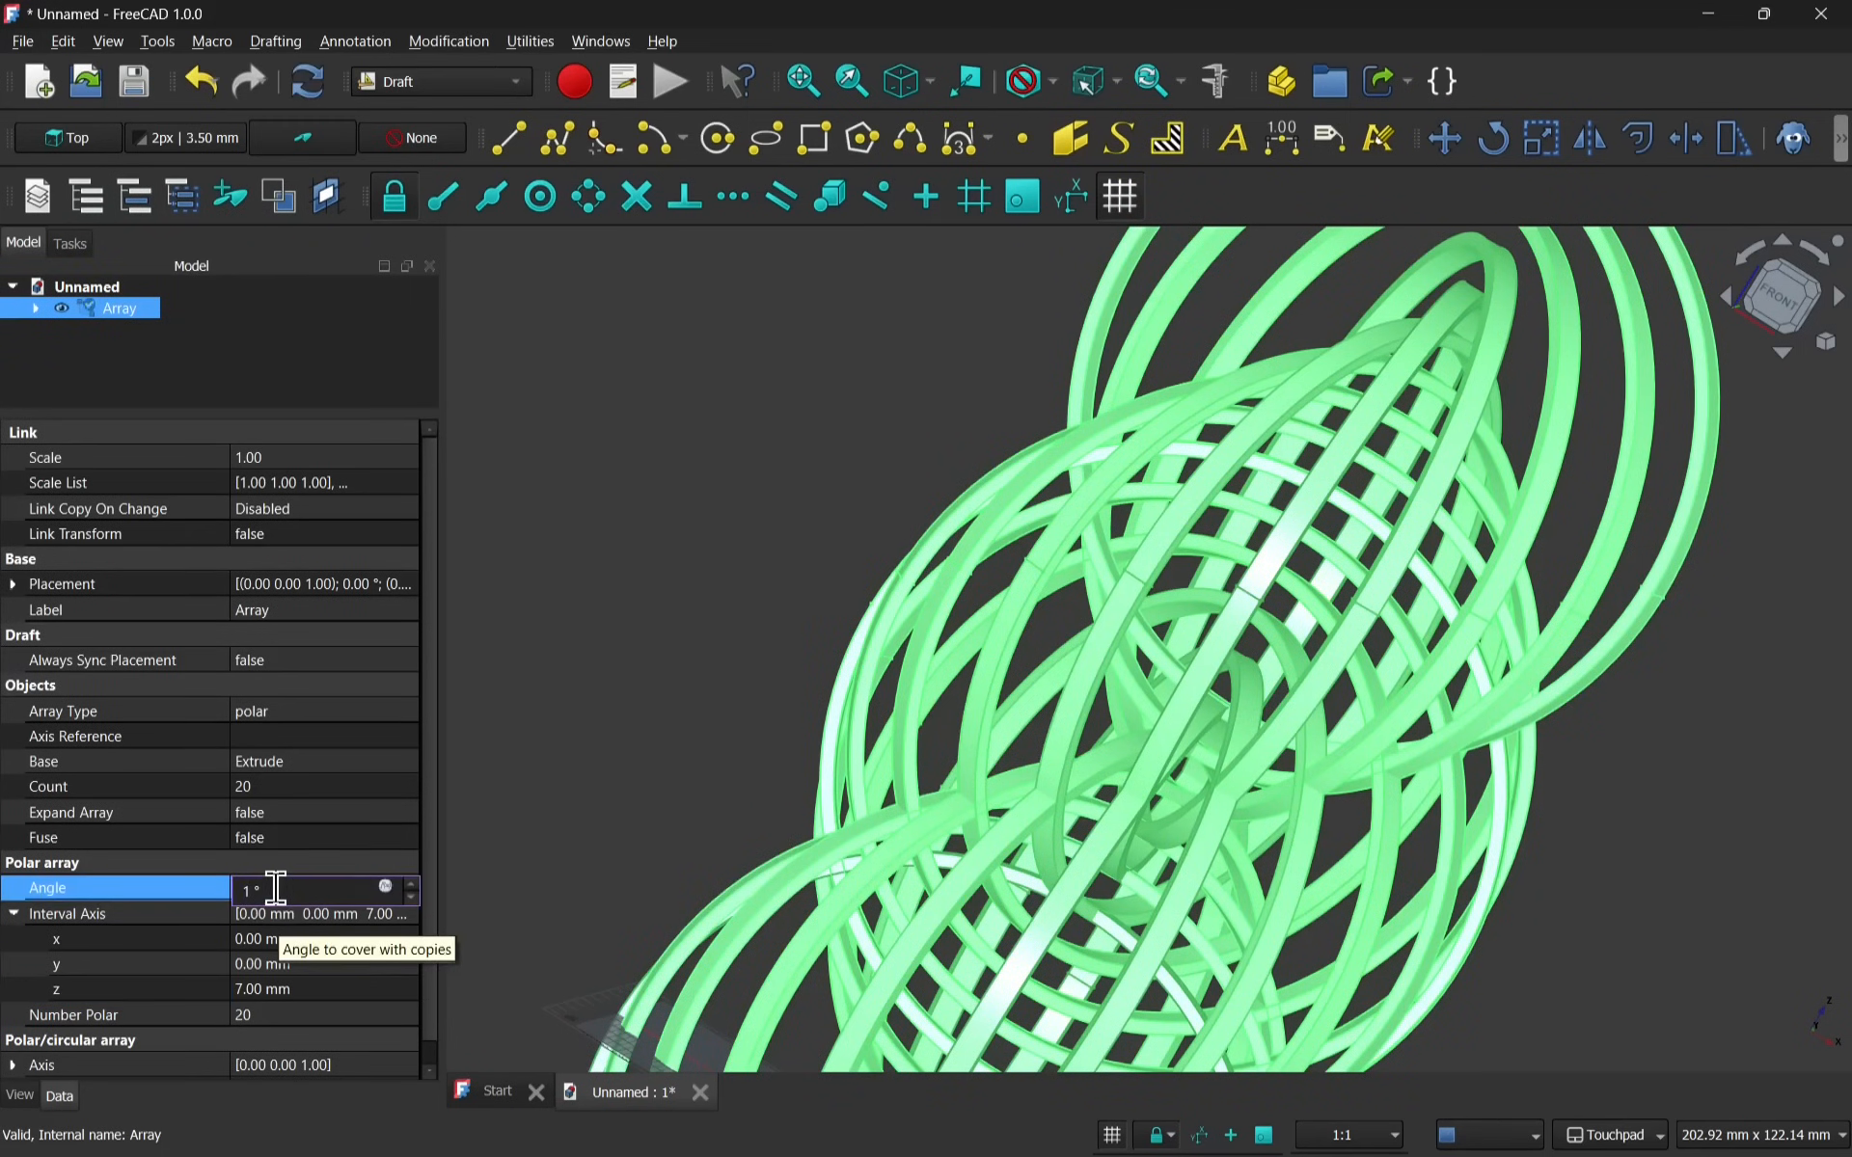
pyautogui.write('80')
pyautogui.press('Return')
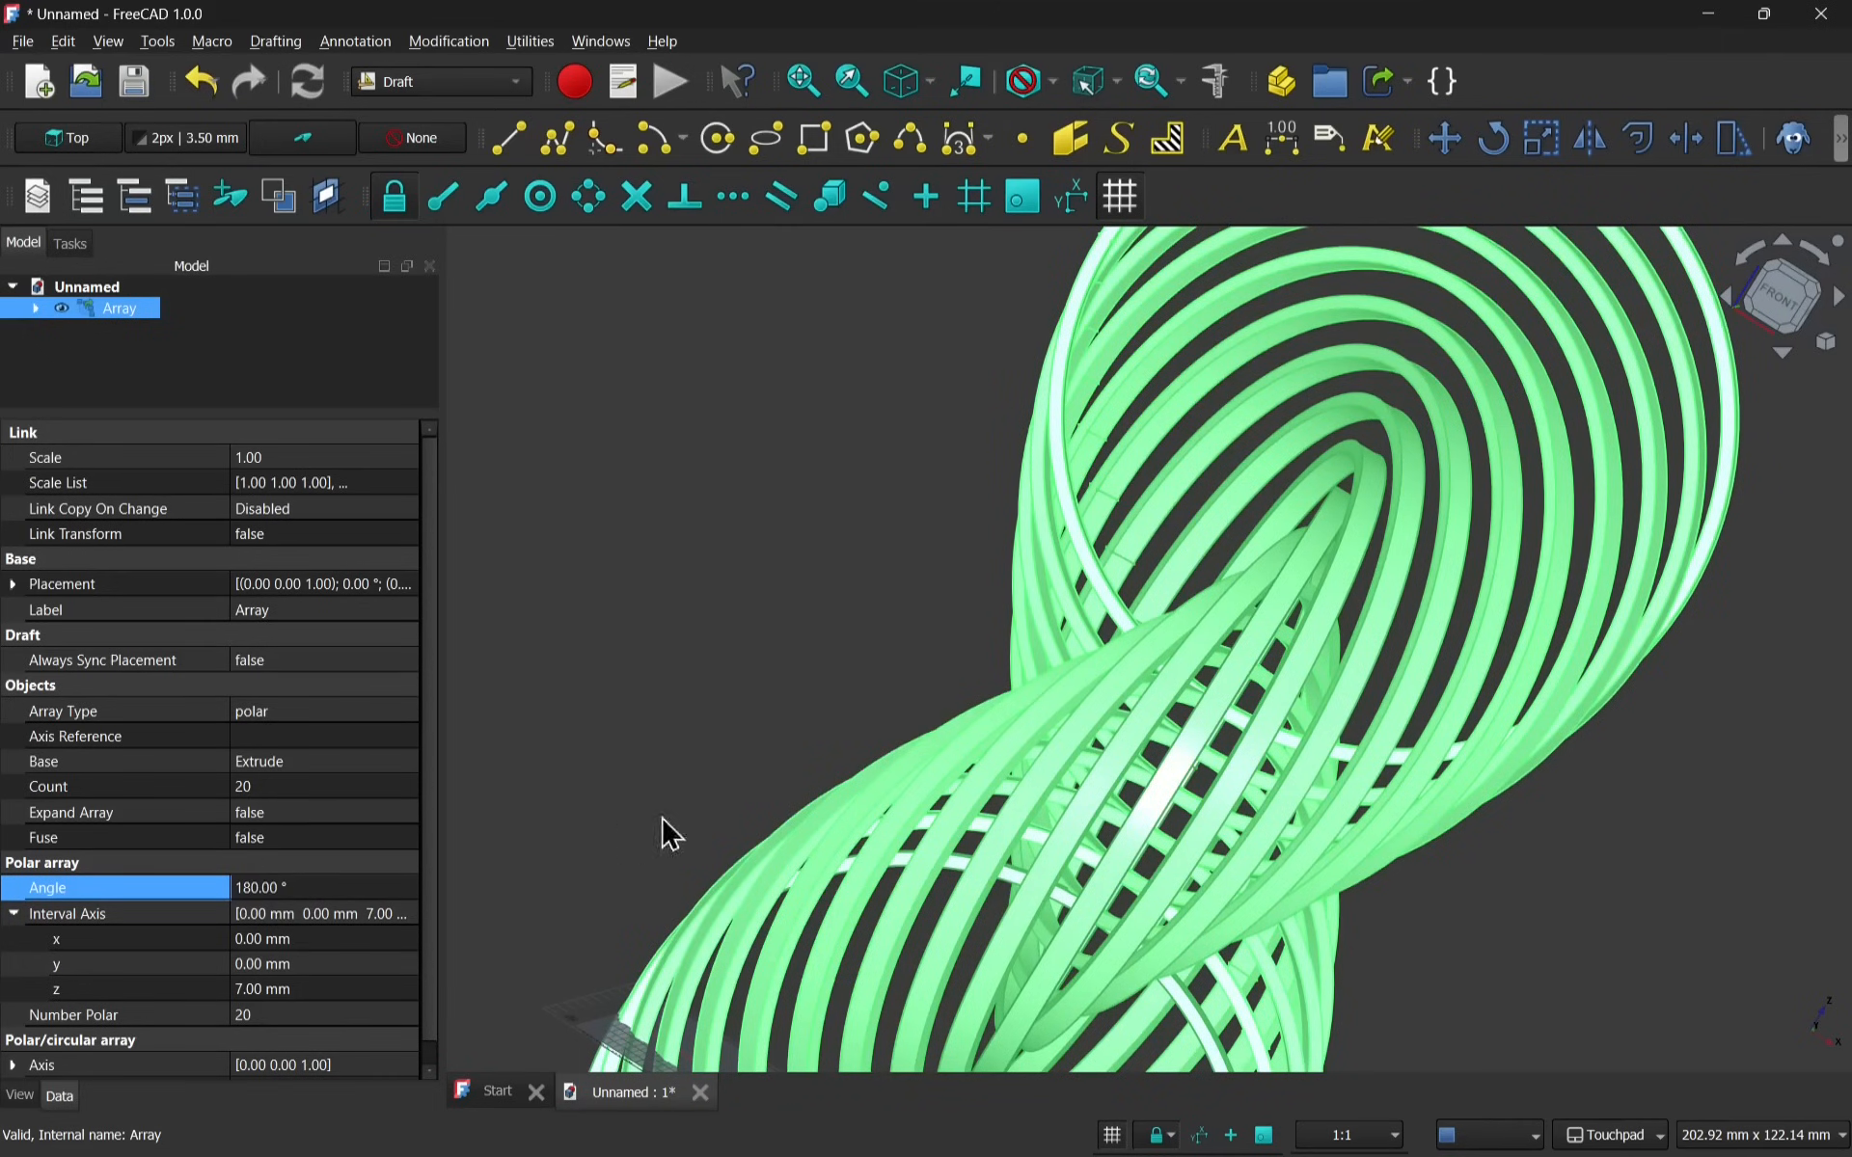
# Examine from several angles how neighbouring rings overlap and touch near the twisted centre of the array.
pyautogui.scroll(-2, 1084, 761)
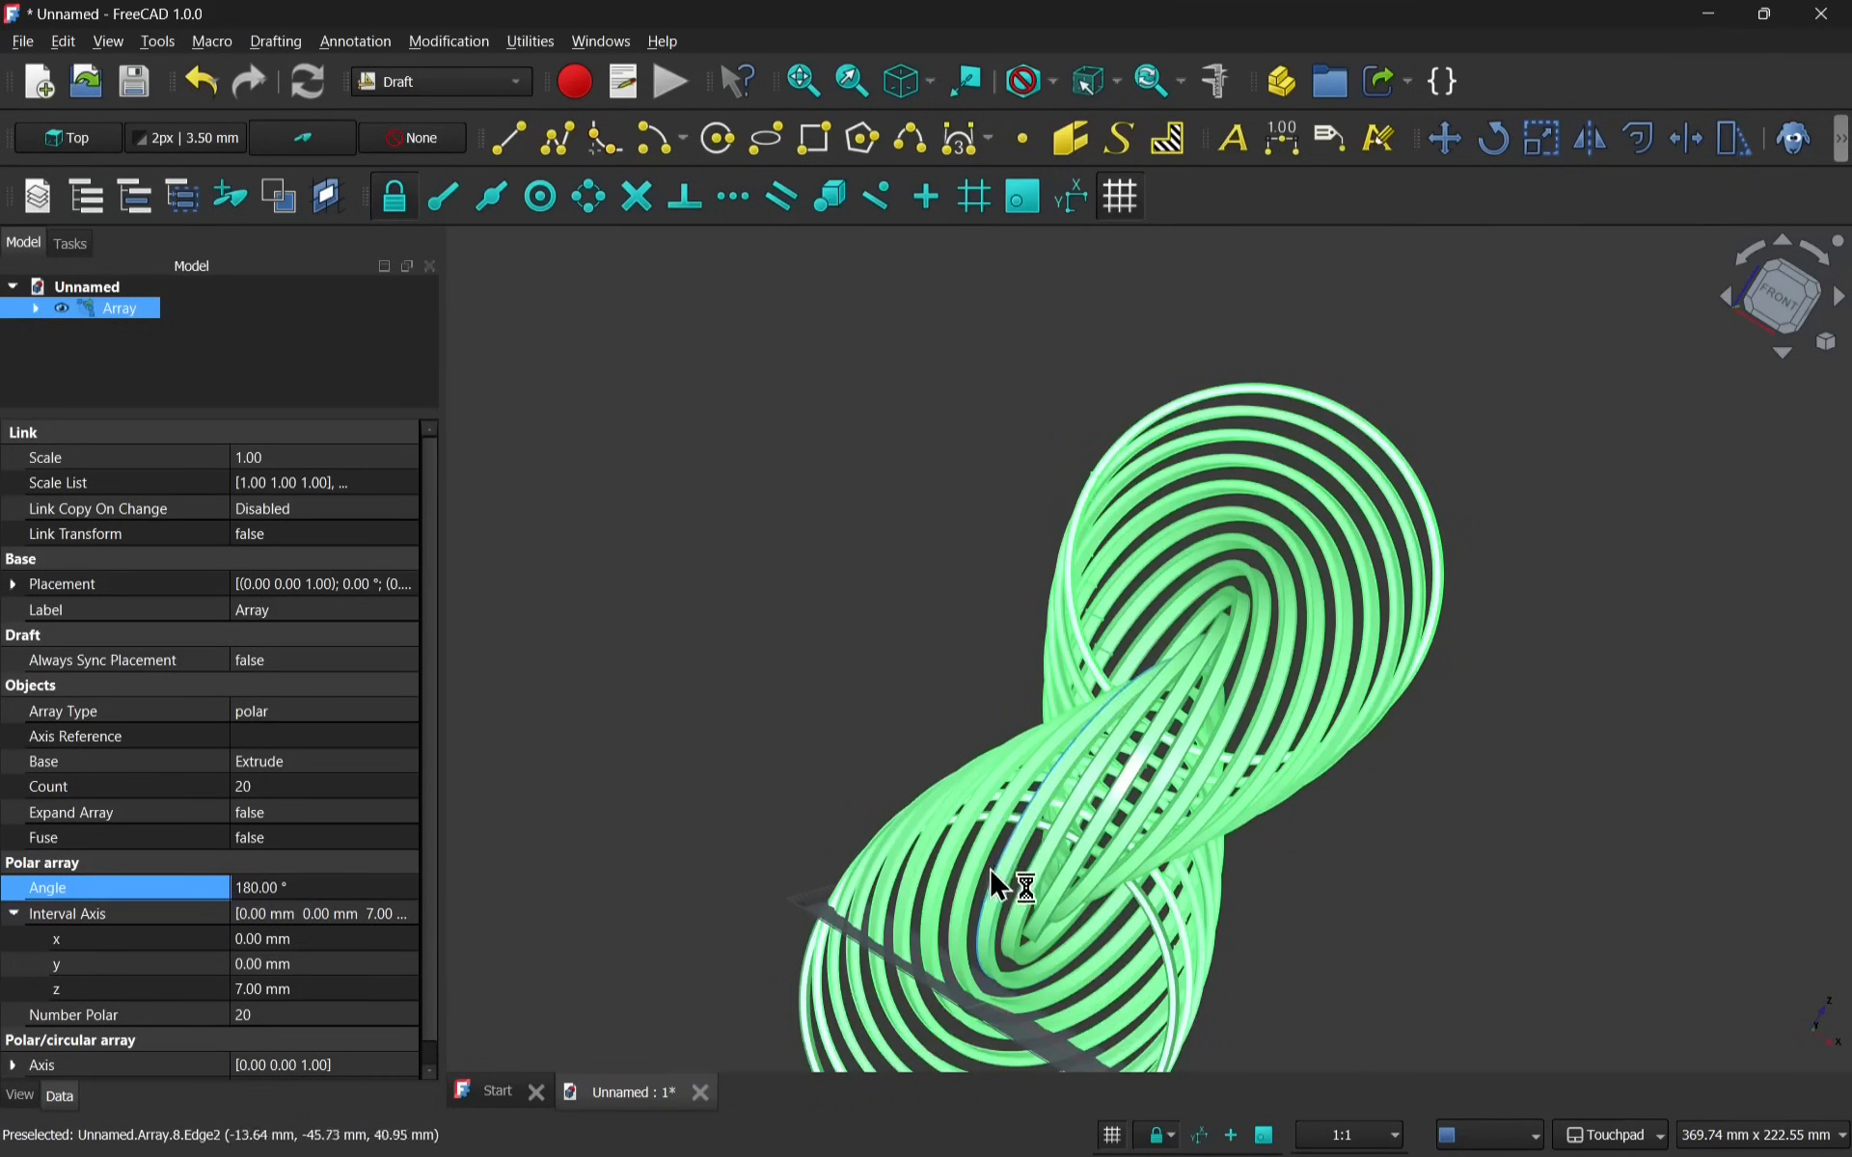
pyautogui.keyDown('shift'); pyautogui.moveTo(1020, 933); pyautogui.dragTo(1055, 950); pyautogui.keyUp('shift')
pyautogui.keyDown('alt'); pyautogui.moveTo(1188, 1023); pyautogui.dragTo(1060, 935); pyautogui.keyUp('alt')
pyautogui.scroll(8, 1150, 922)
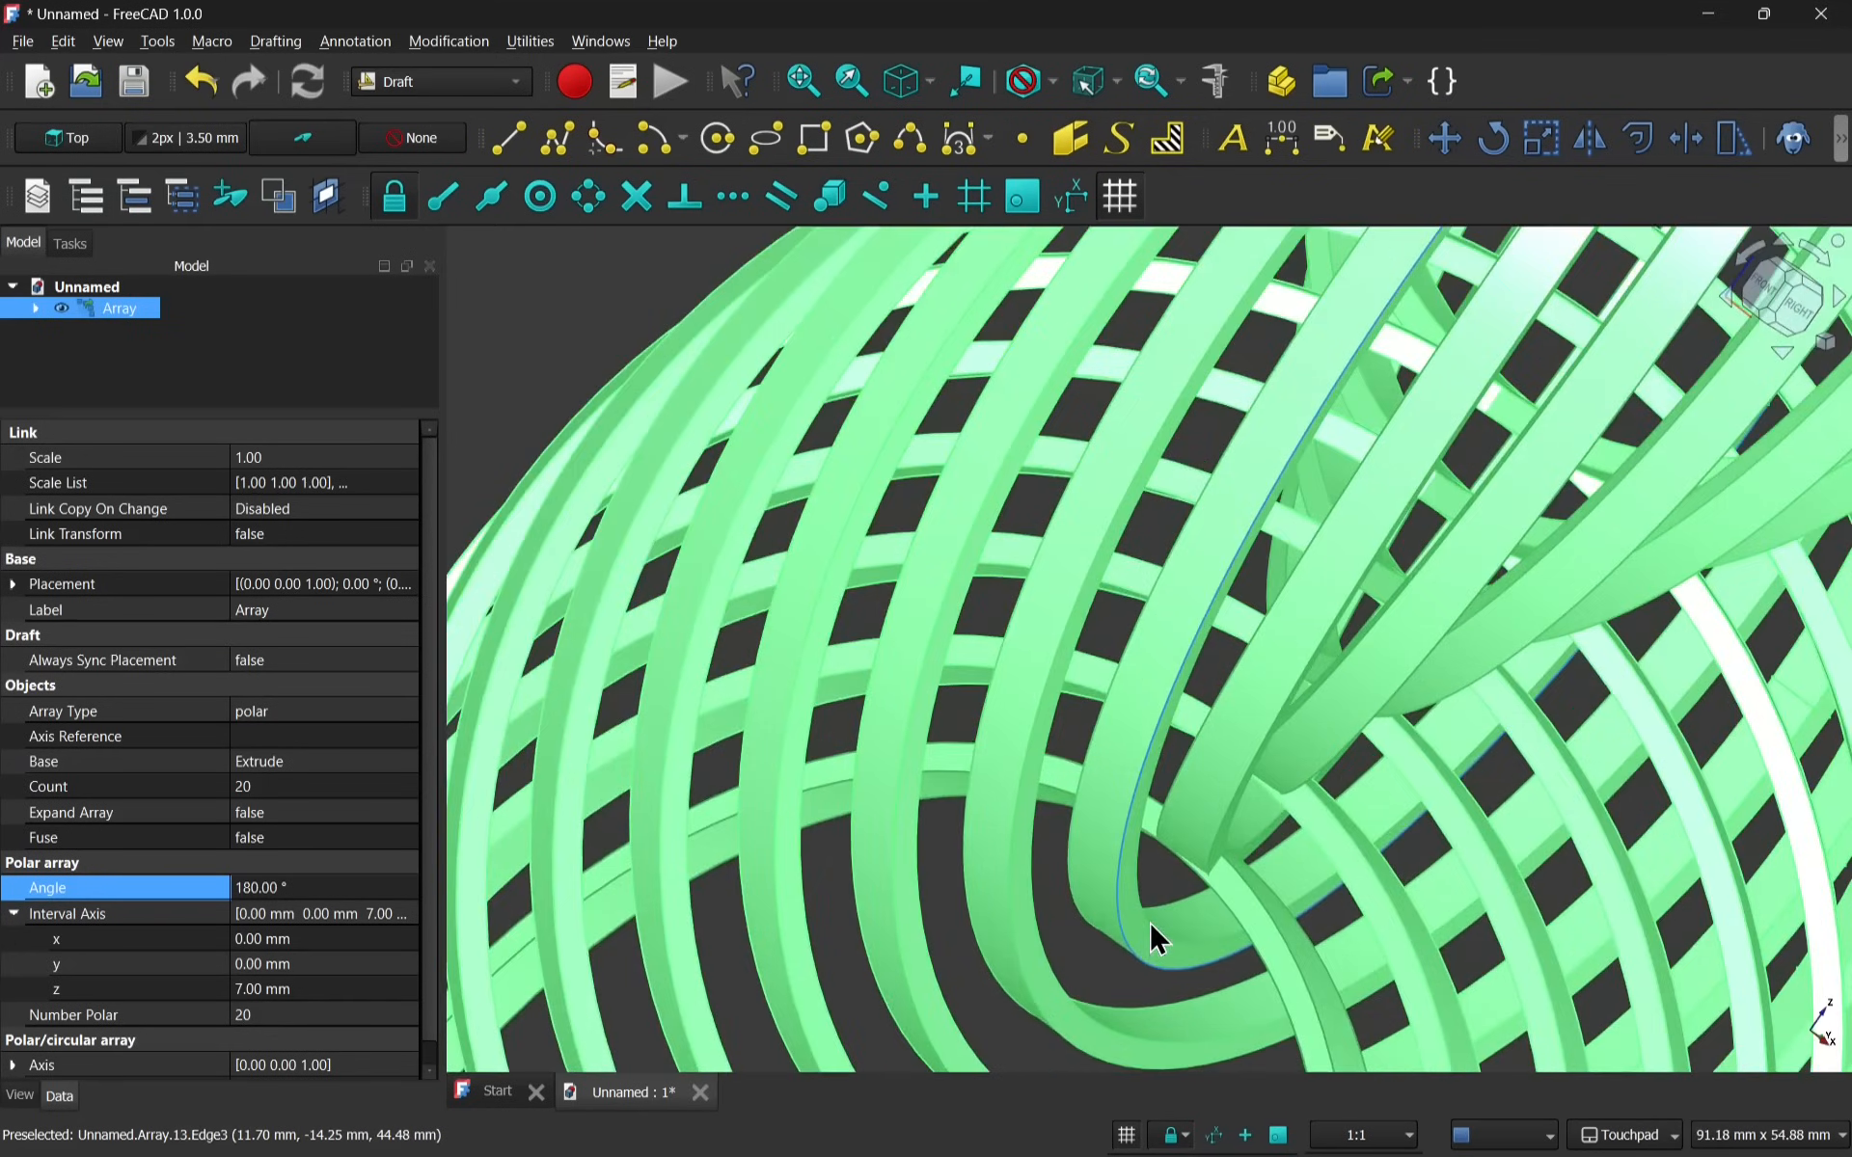
pyautogui.moveTo(1148, 922)
pyautogui.keyDown('alt'); pyautogui.mouseDown()
pyautogui.moveTo(1177, 868)
pyautogui.moveTo(1108, 859)
pyautogui.moveTo(1157, 897)
pyautogui.mouseUp(); pyautogui.keyUp('alt')
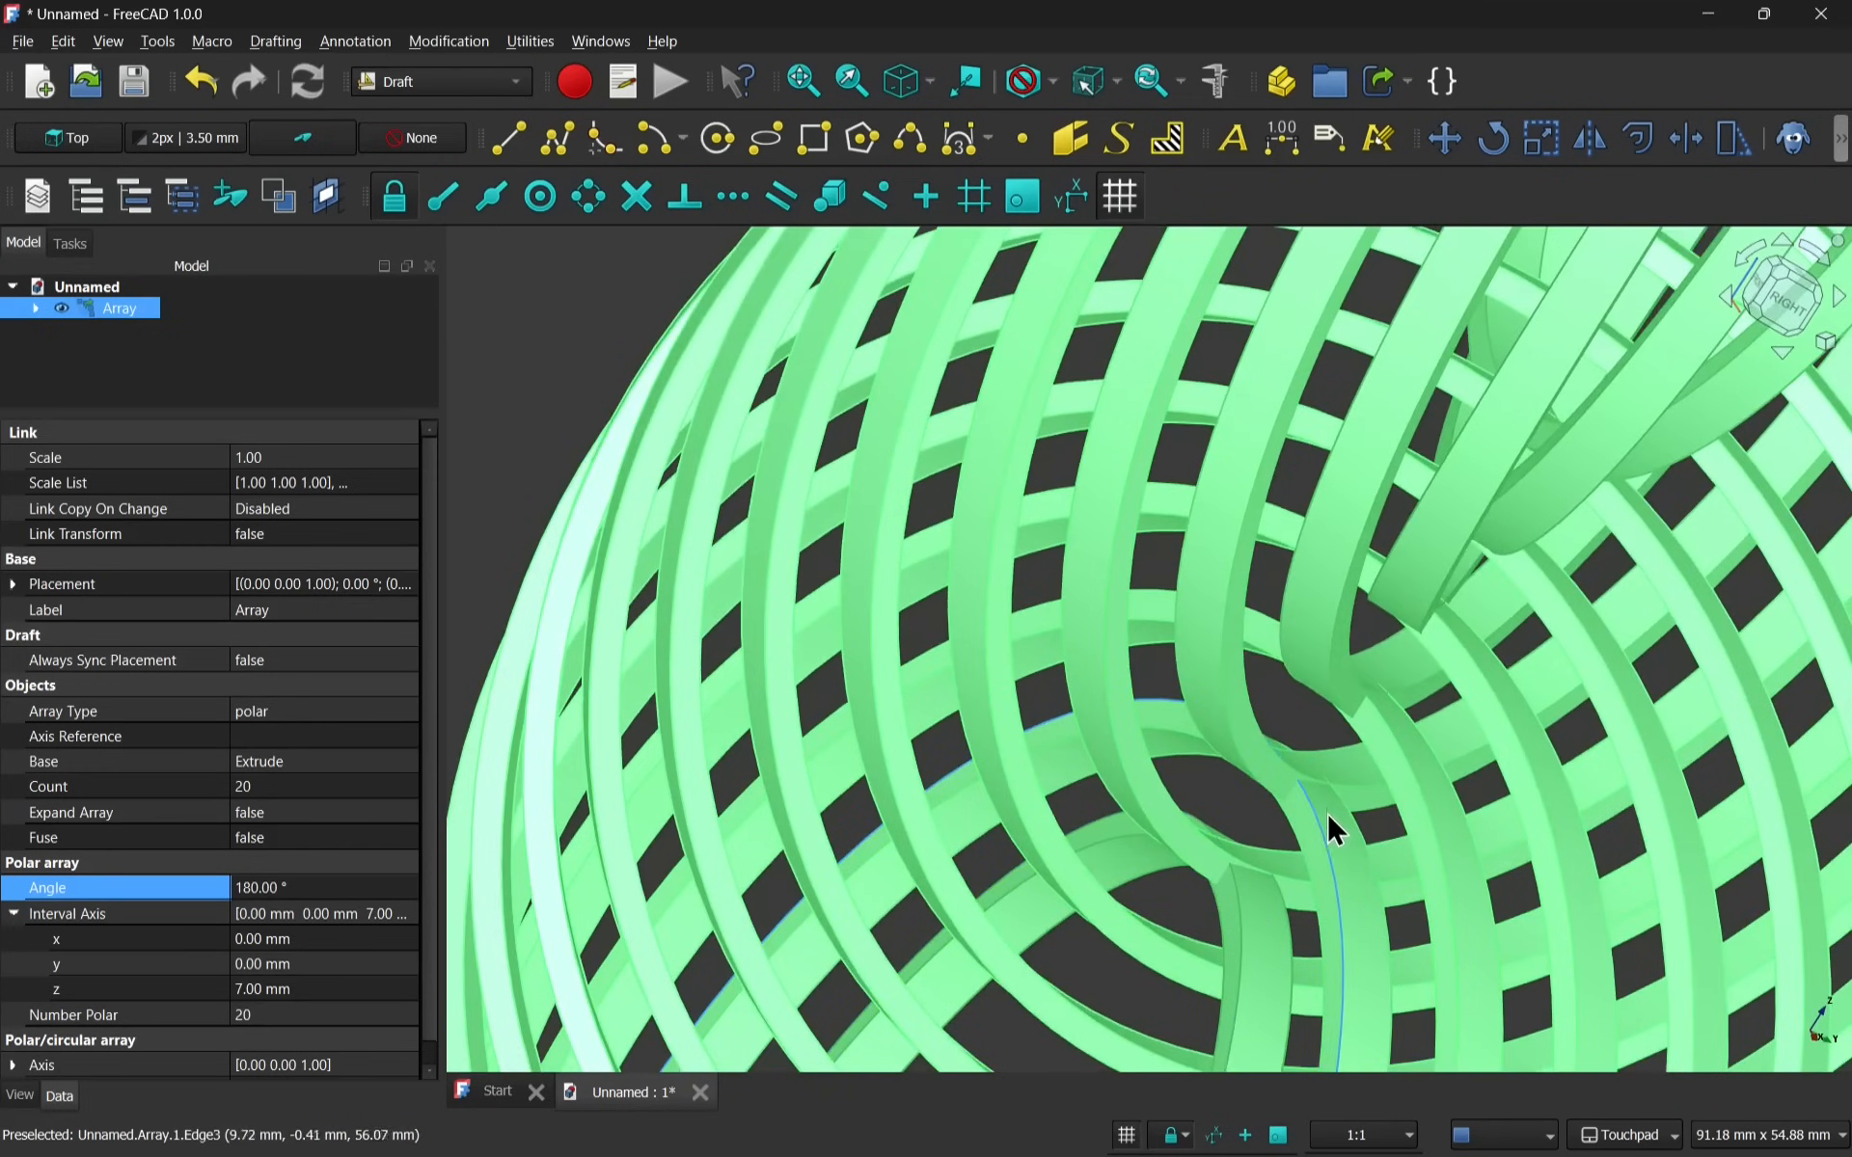
pyautogui.keyDown('alt'); pyautogui.moveTo(1428, 629); pyautogui.dragTo(1258, 584); pyautogui.keyUp('alt')
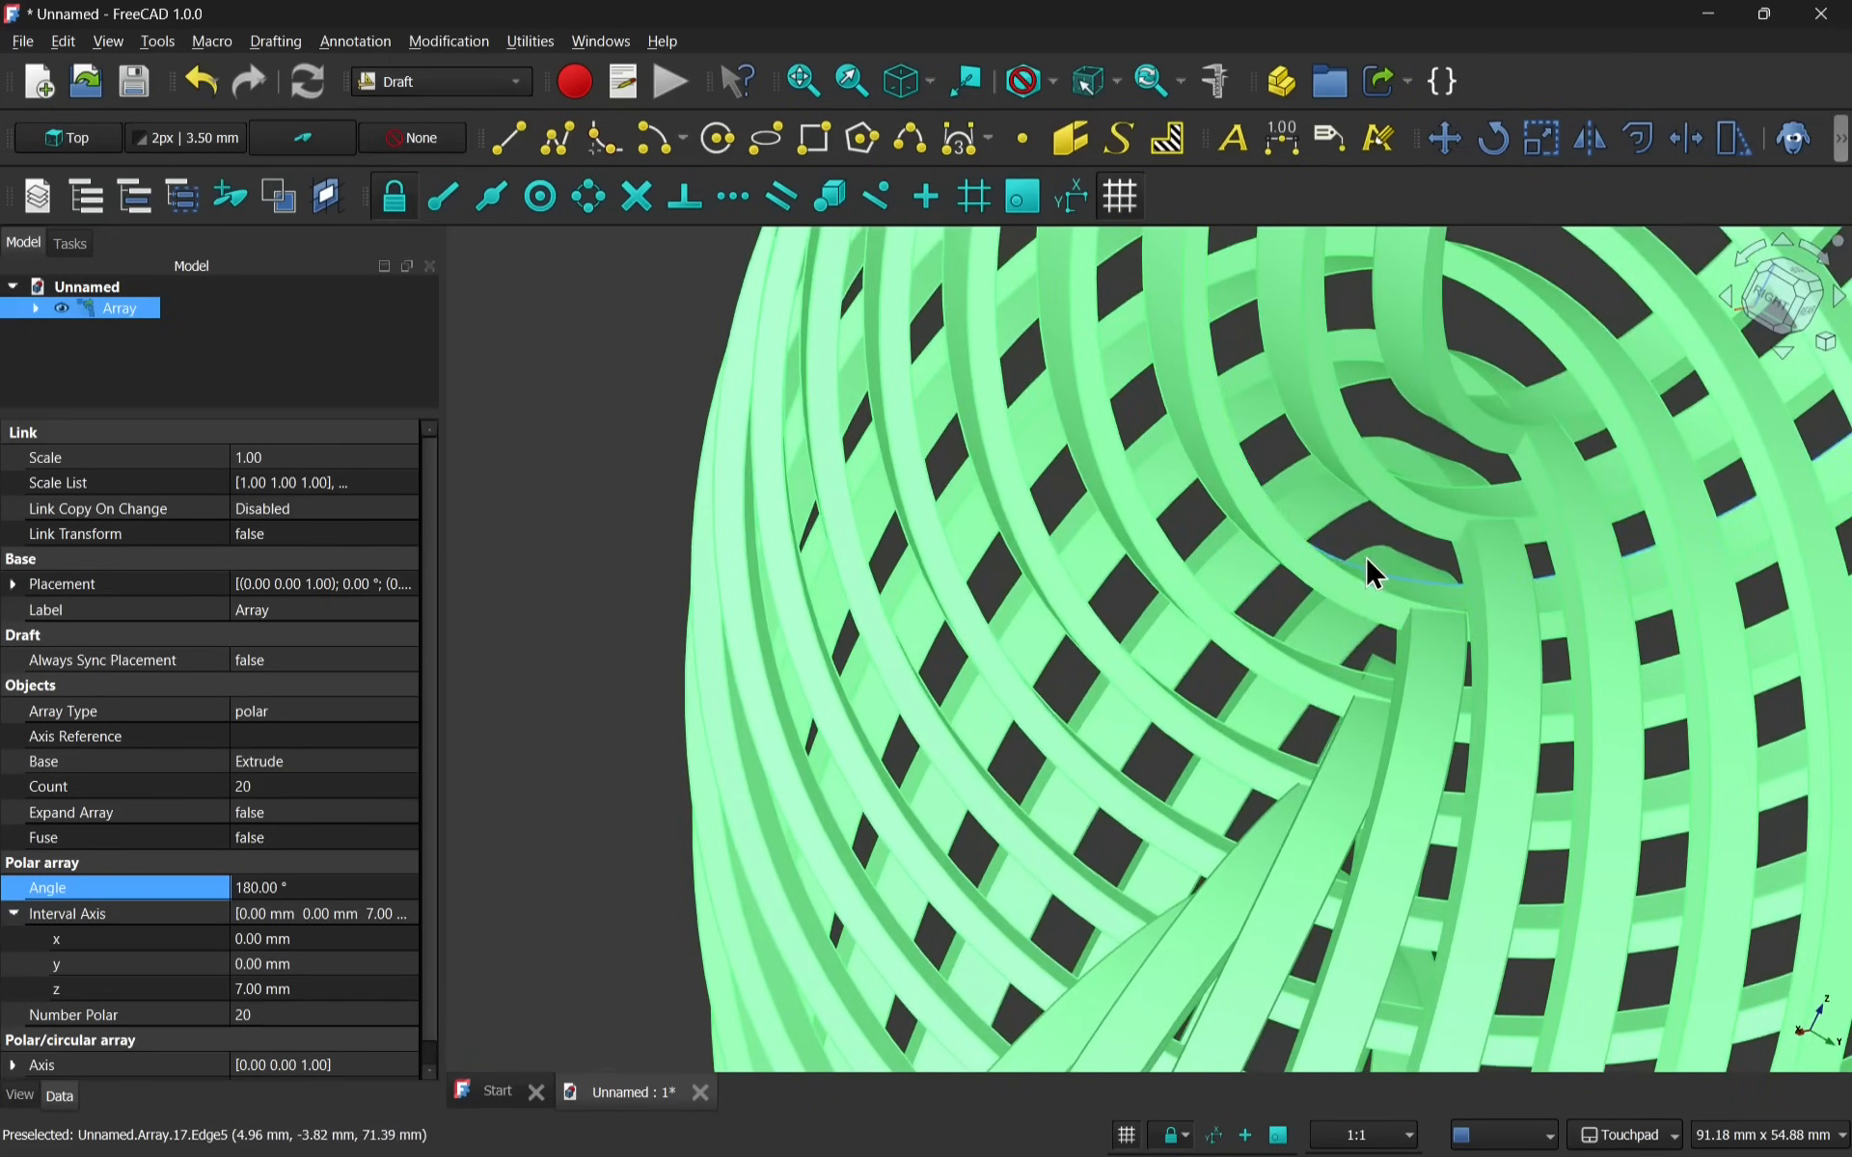
pyautogui.scroll(-2, 1362, 559)
pyautogui.scroll(-3, 1356, 556)
pyautogui.keyDown('alt'); pyautogui.moveTo(1321, 587); pyautogui.dragTo(1405, 514); pyautogui.keyUp('alt')
pyautogui.scroll(5, 1422, 472)
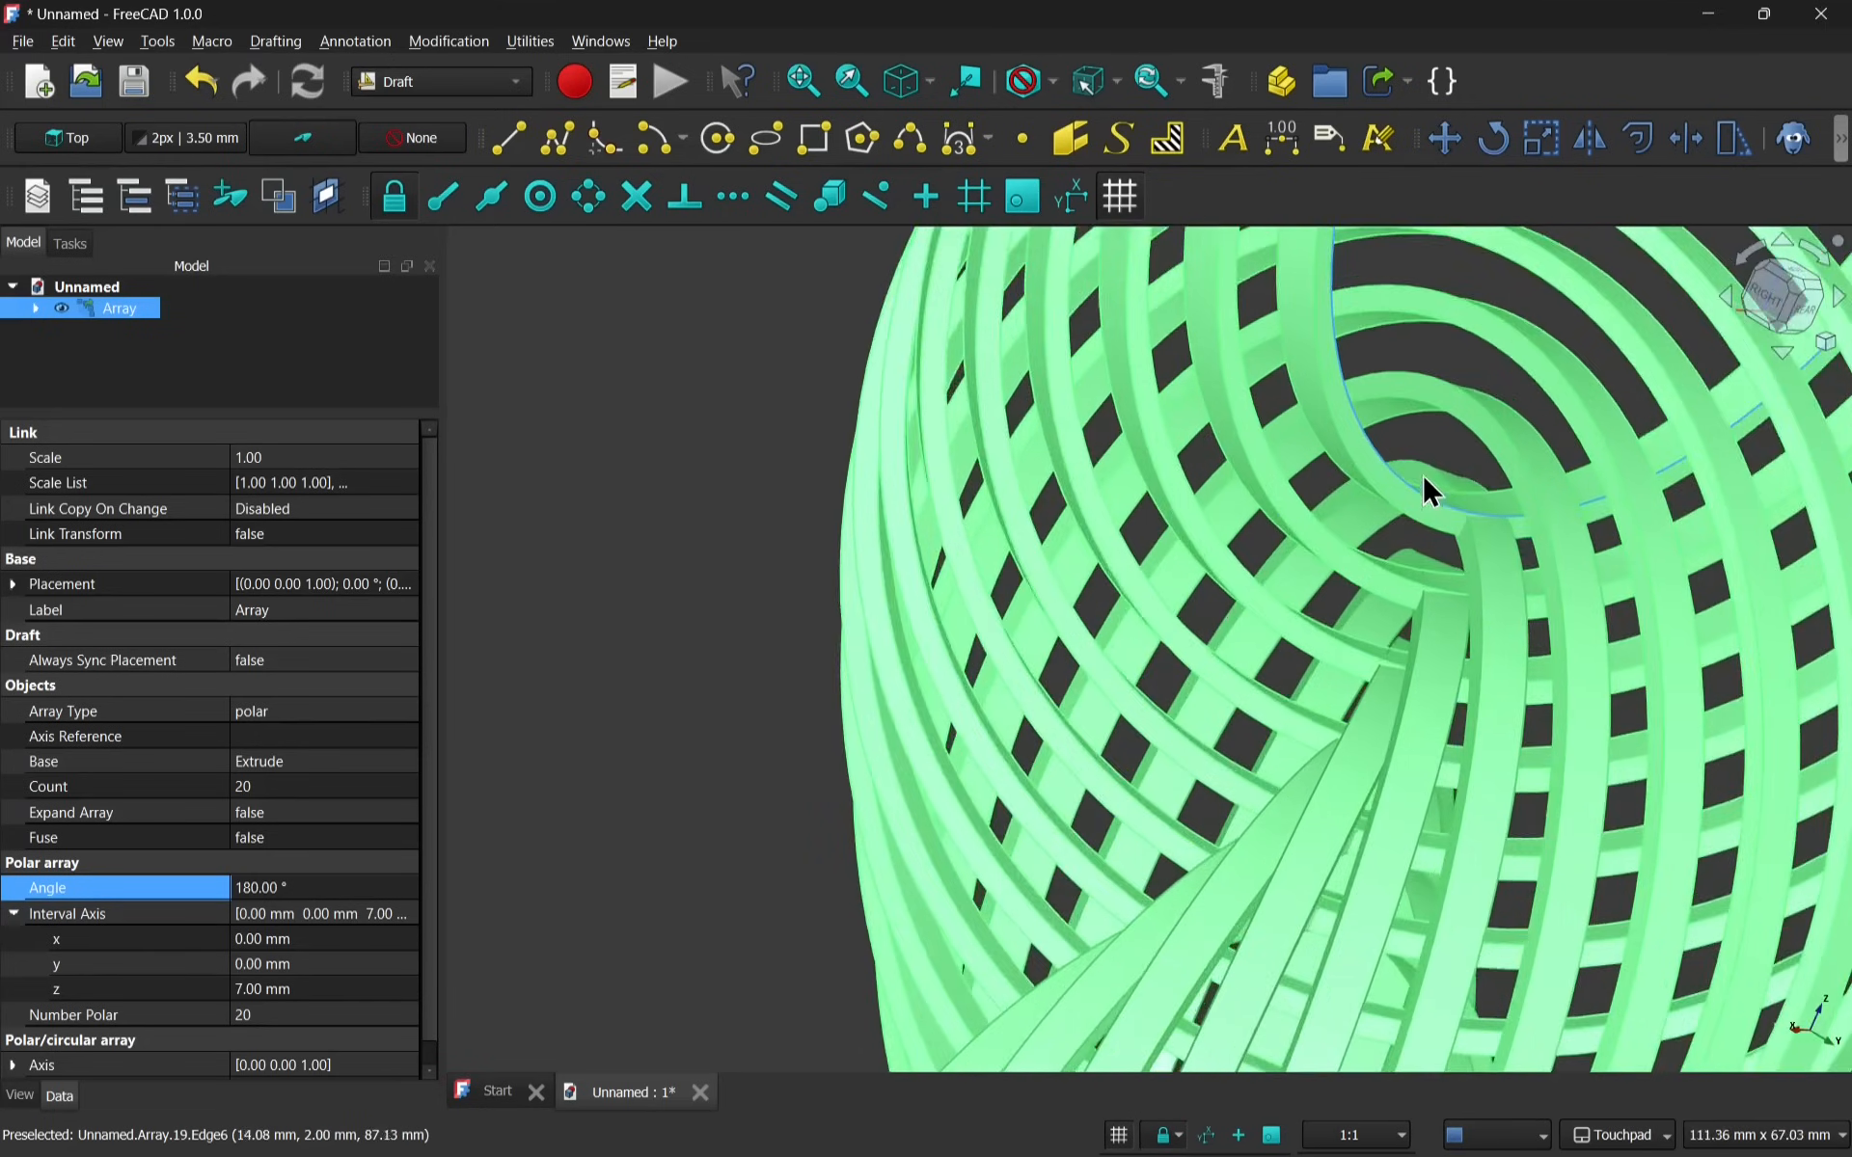
pyautogui.scroll(-7, 1403, 509)
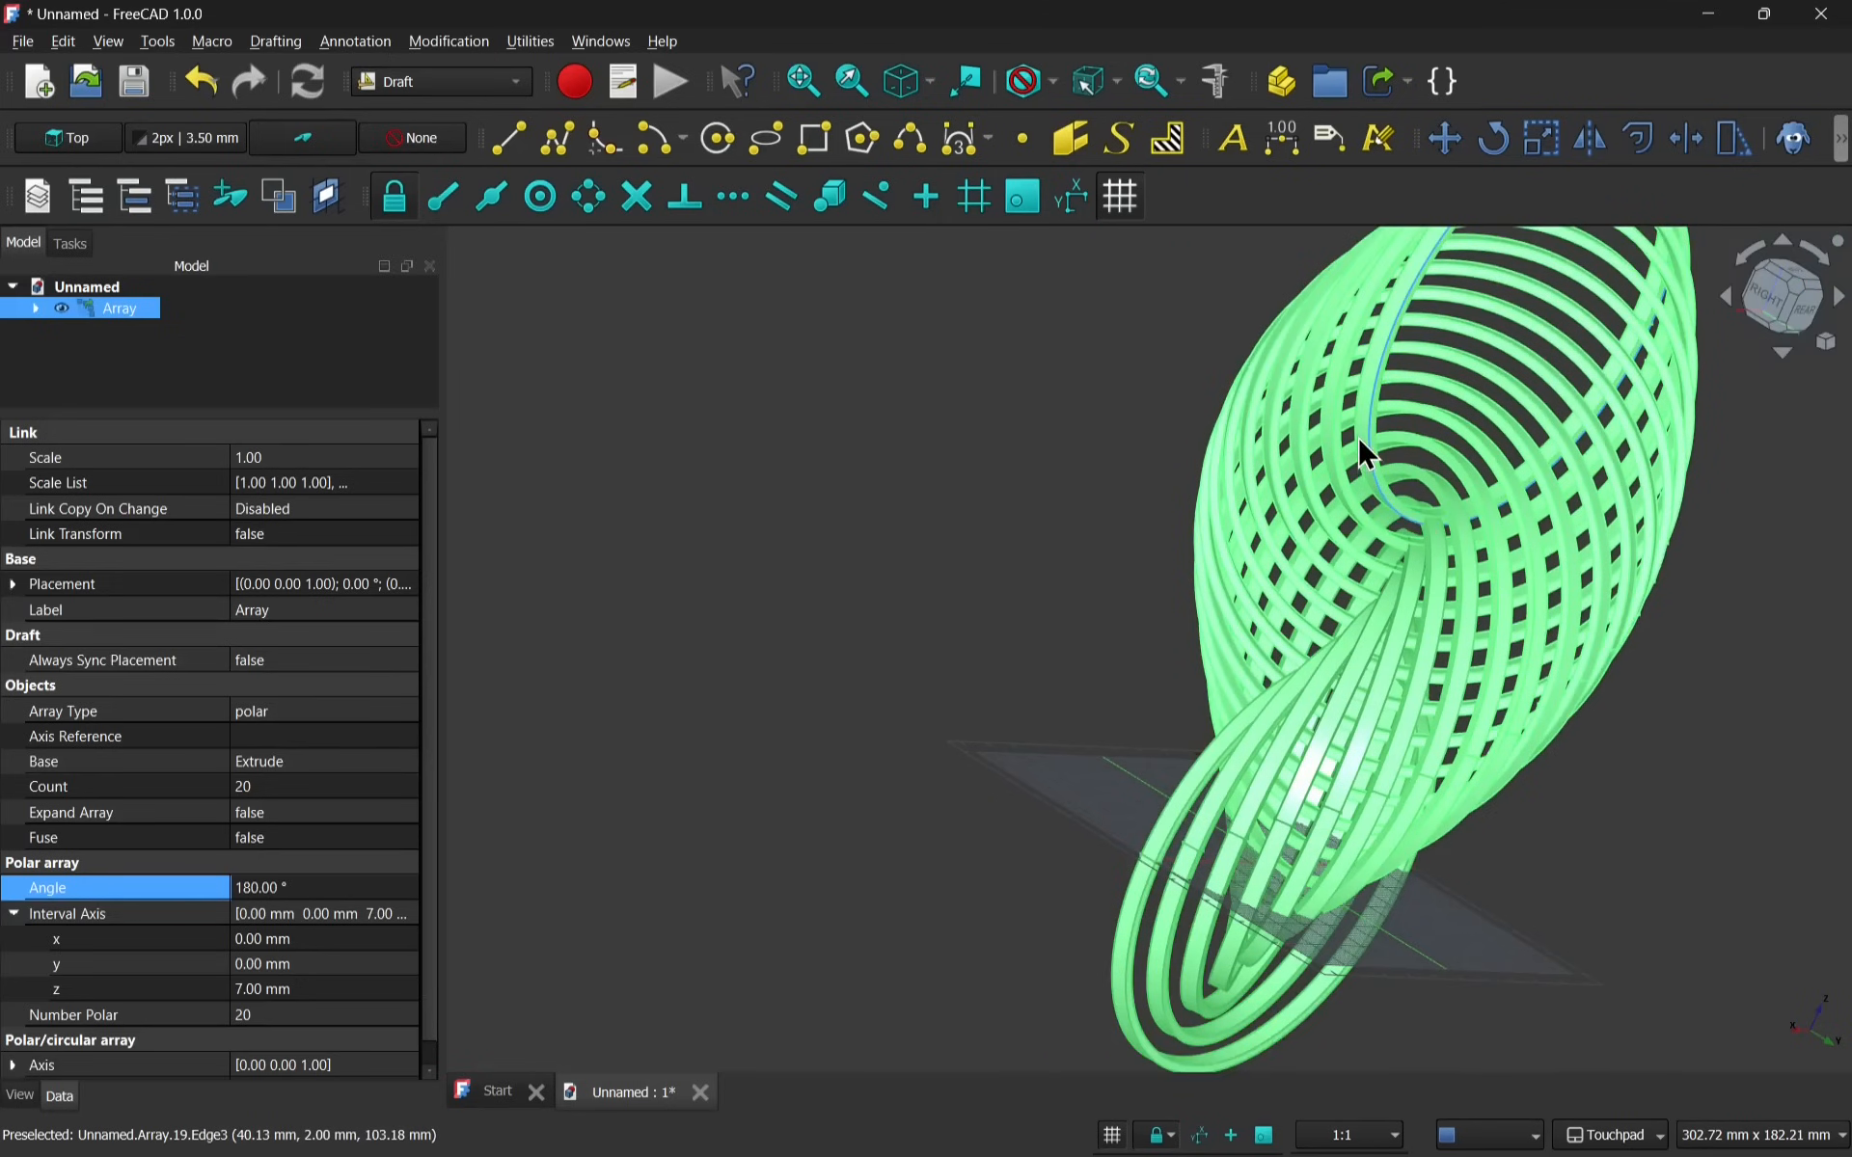
pyautogui.scroll(4, 1389, 517)
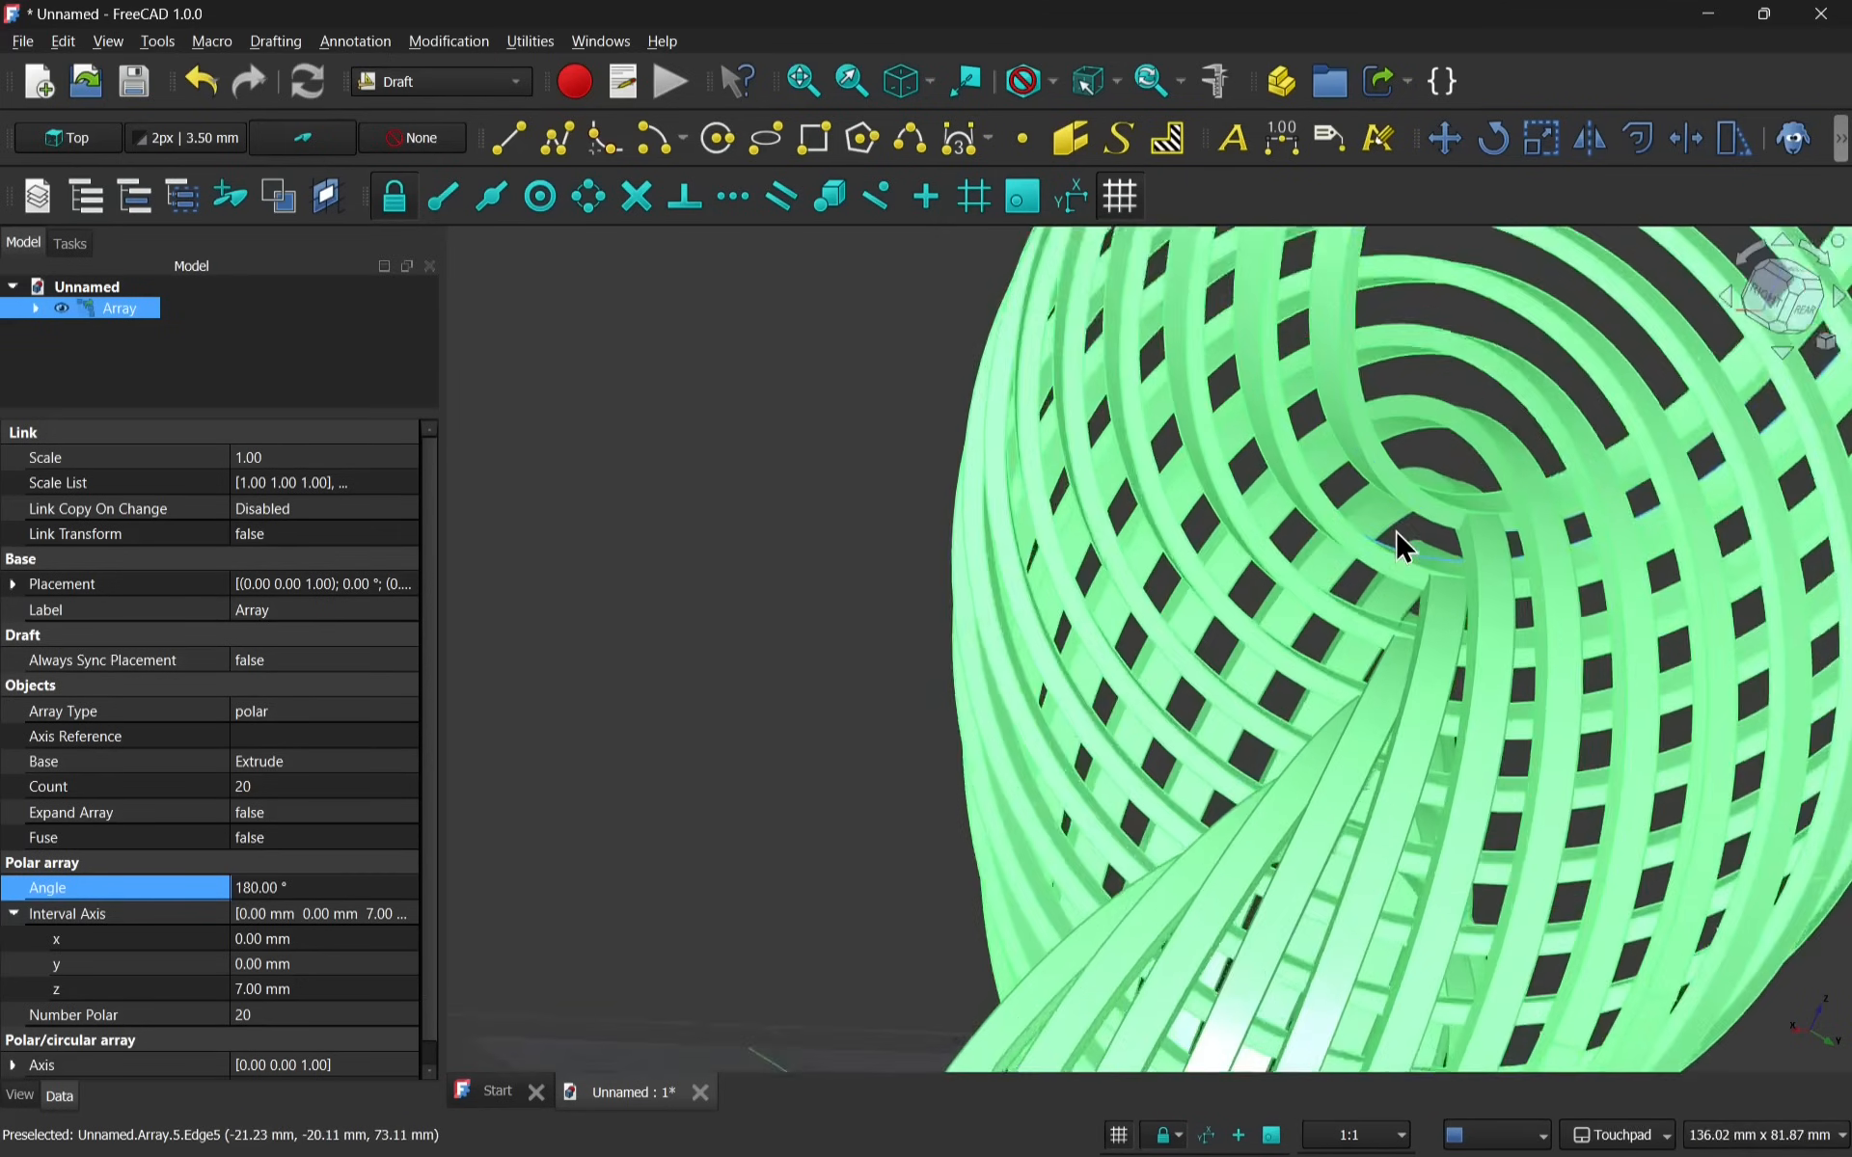
pyautogui.scroll(3, 1397, 533)
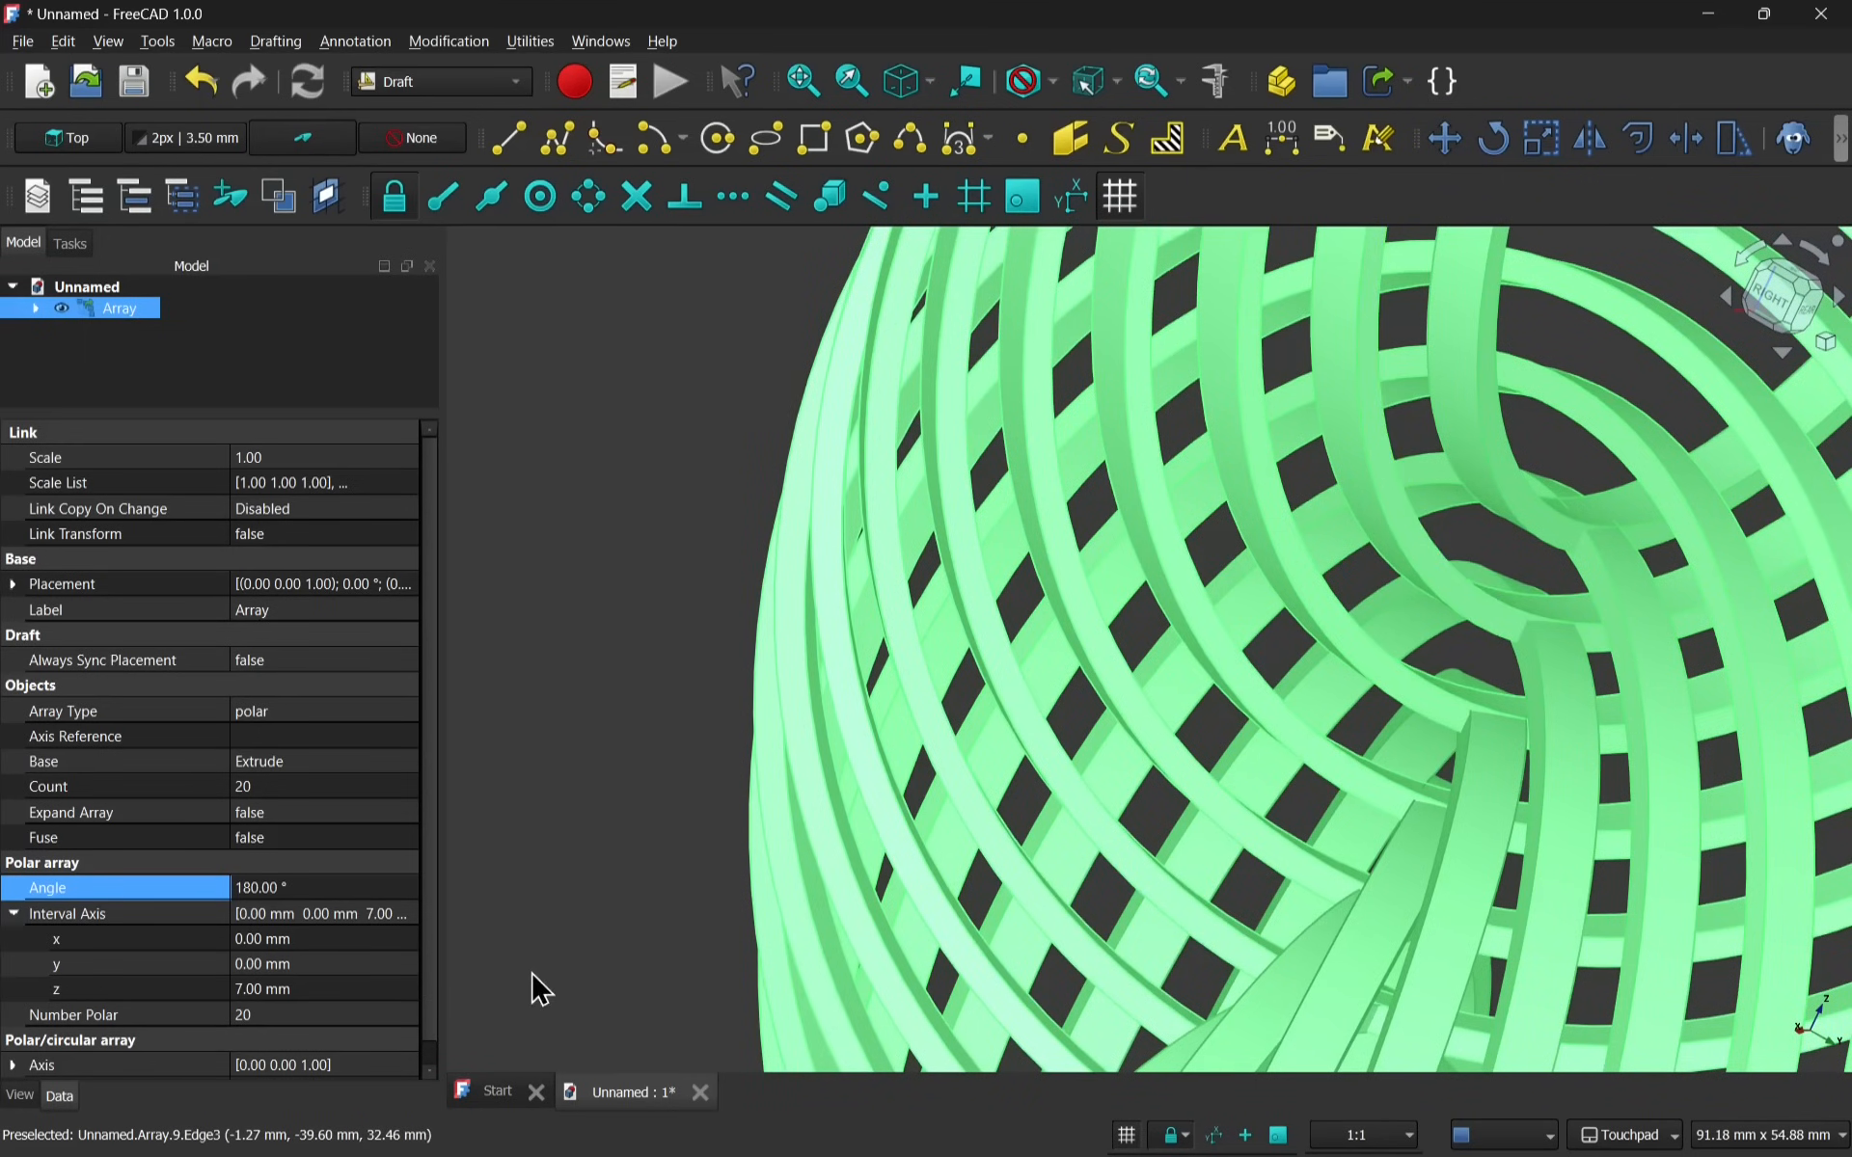
# Set the array's Interval Axis z value to 7.5 mm.
pyautogui.click(328, 992)
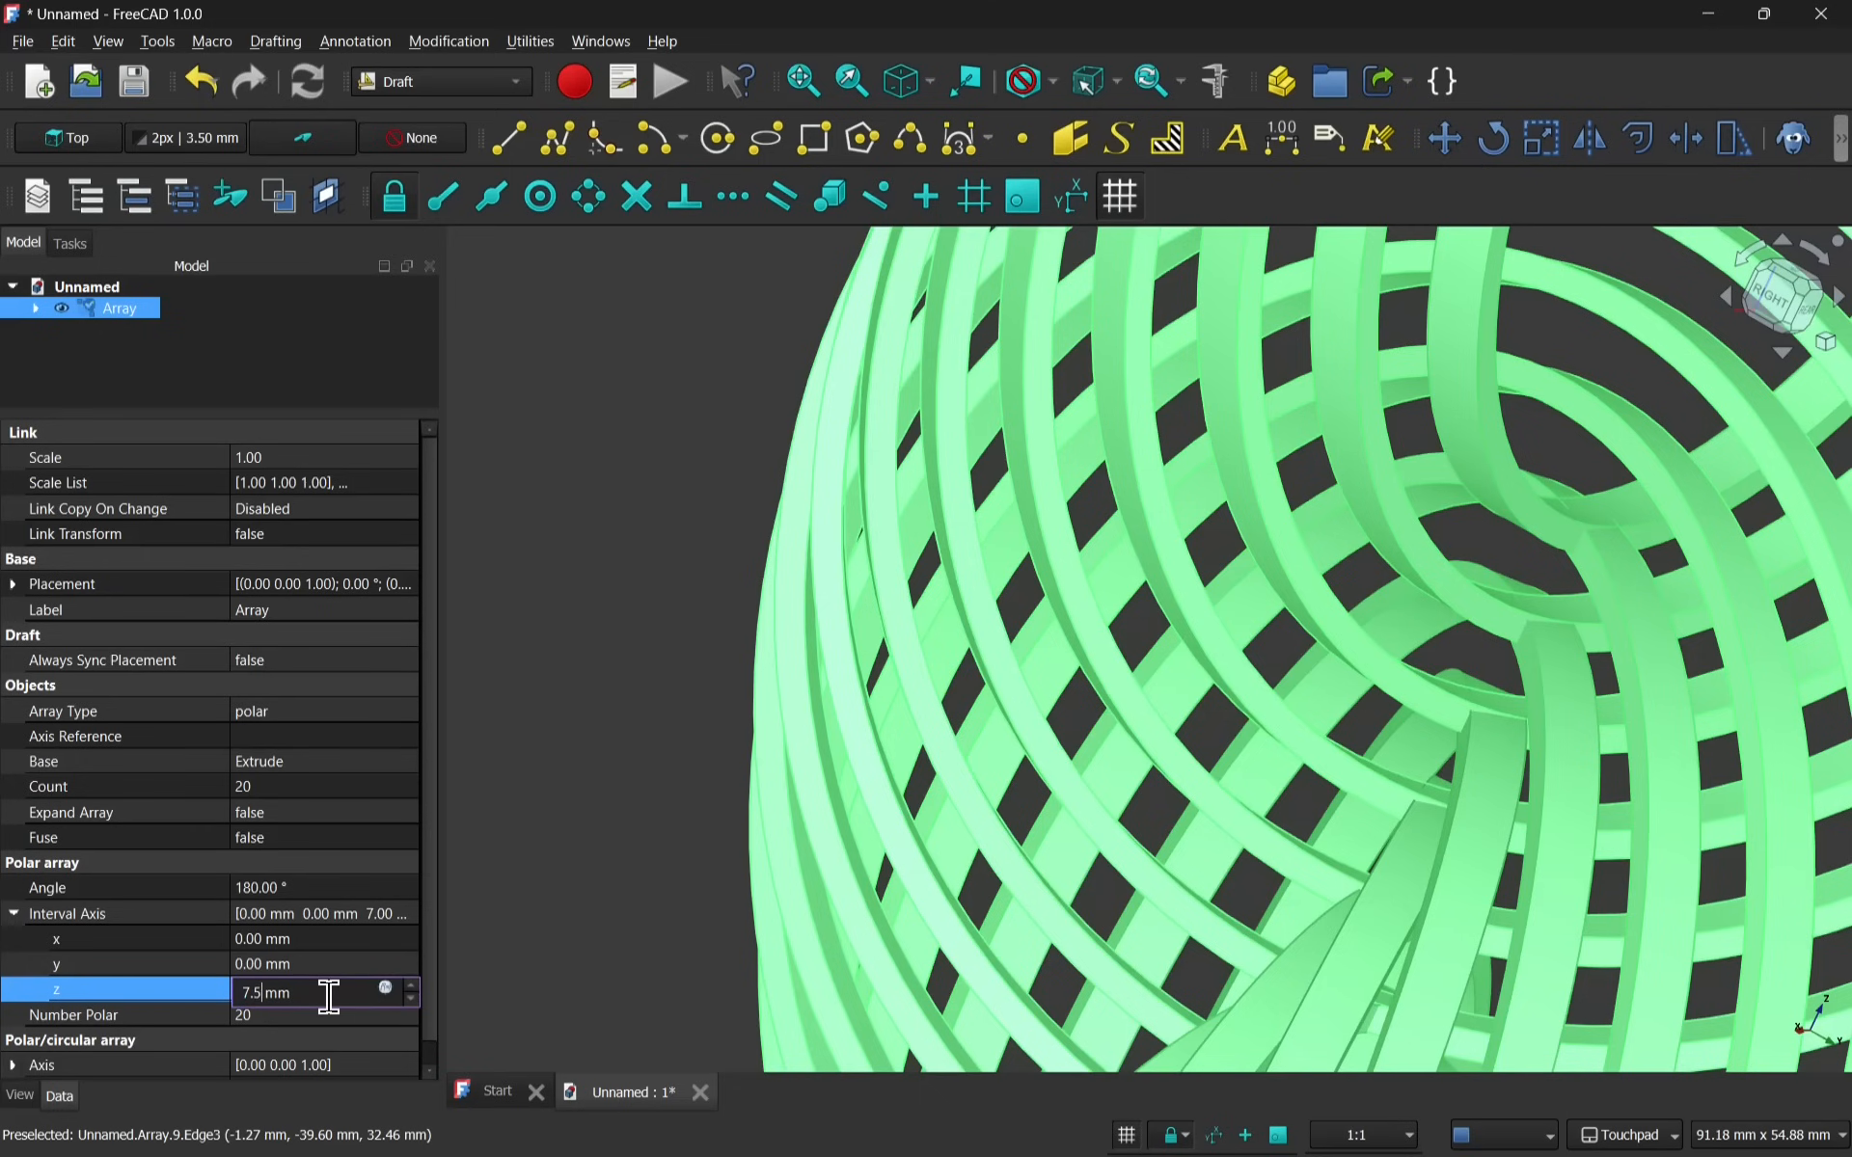
pyautogui.click(338, 965)
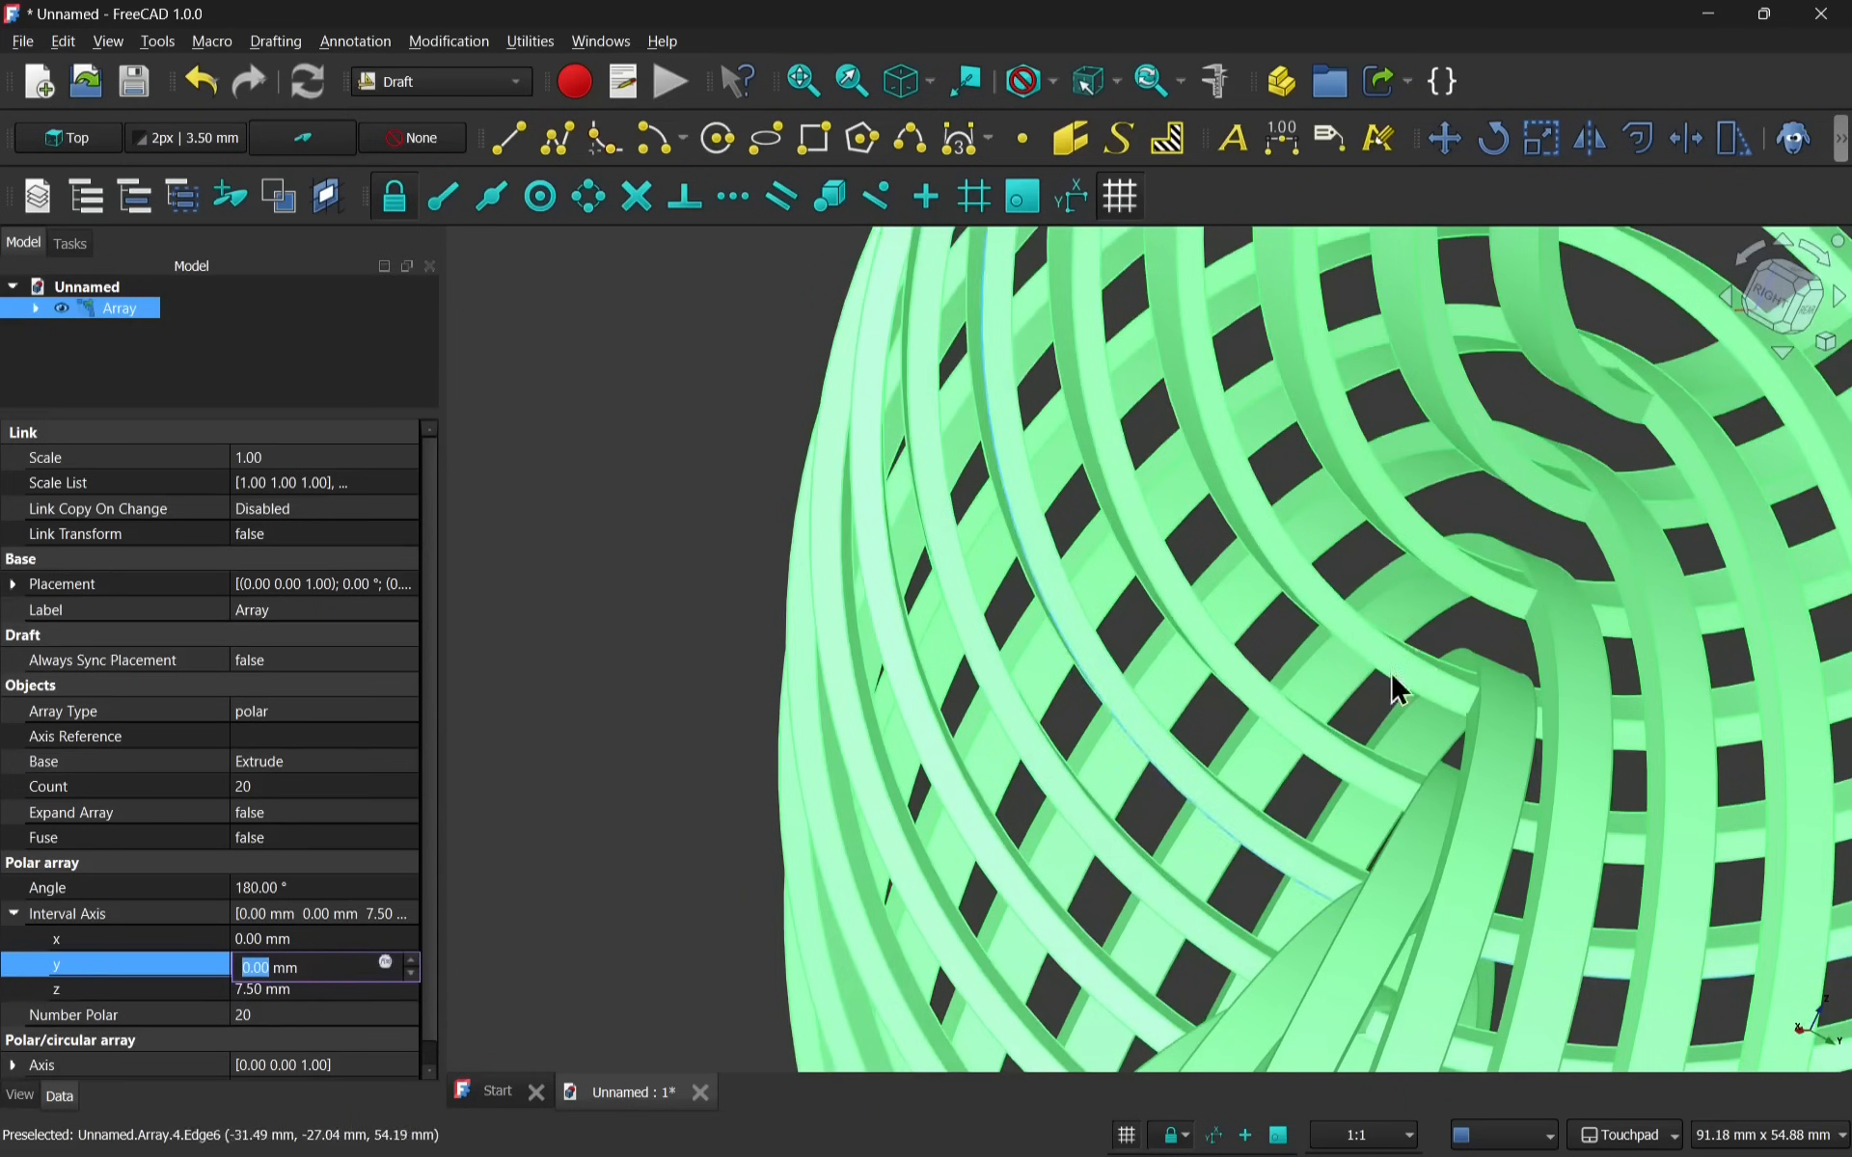
# Inspect the twisted centre of the array up close to check how neighbouring rings meet at the 7.5 mm interval.
pyautogui.scroll(3, 1511, 569)
pyautogui.scroll(-5, 1430, 583)
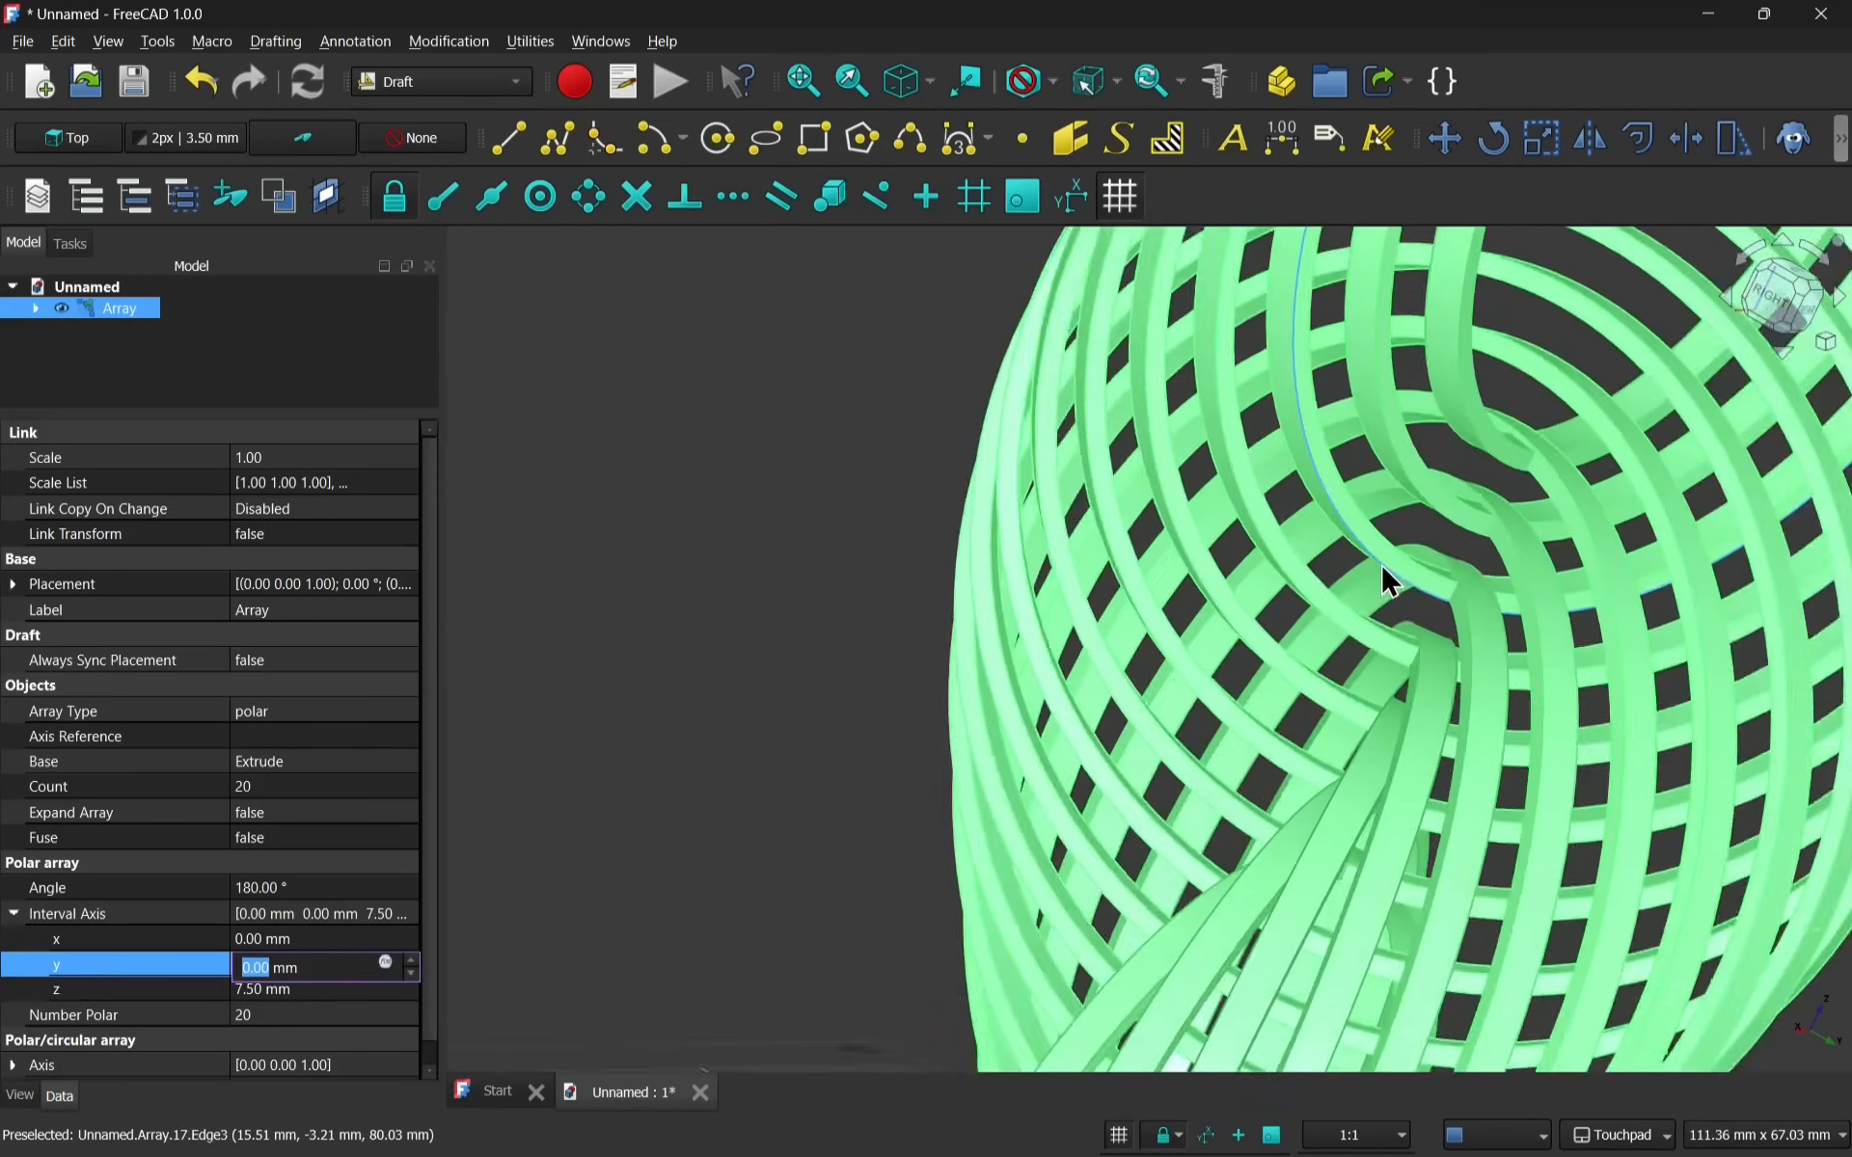
pyautogui.click(1508, 526)
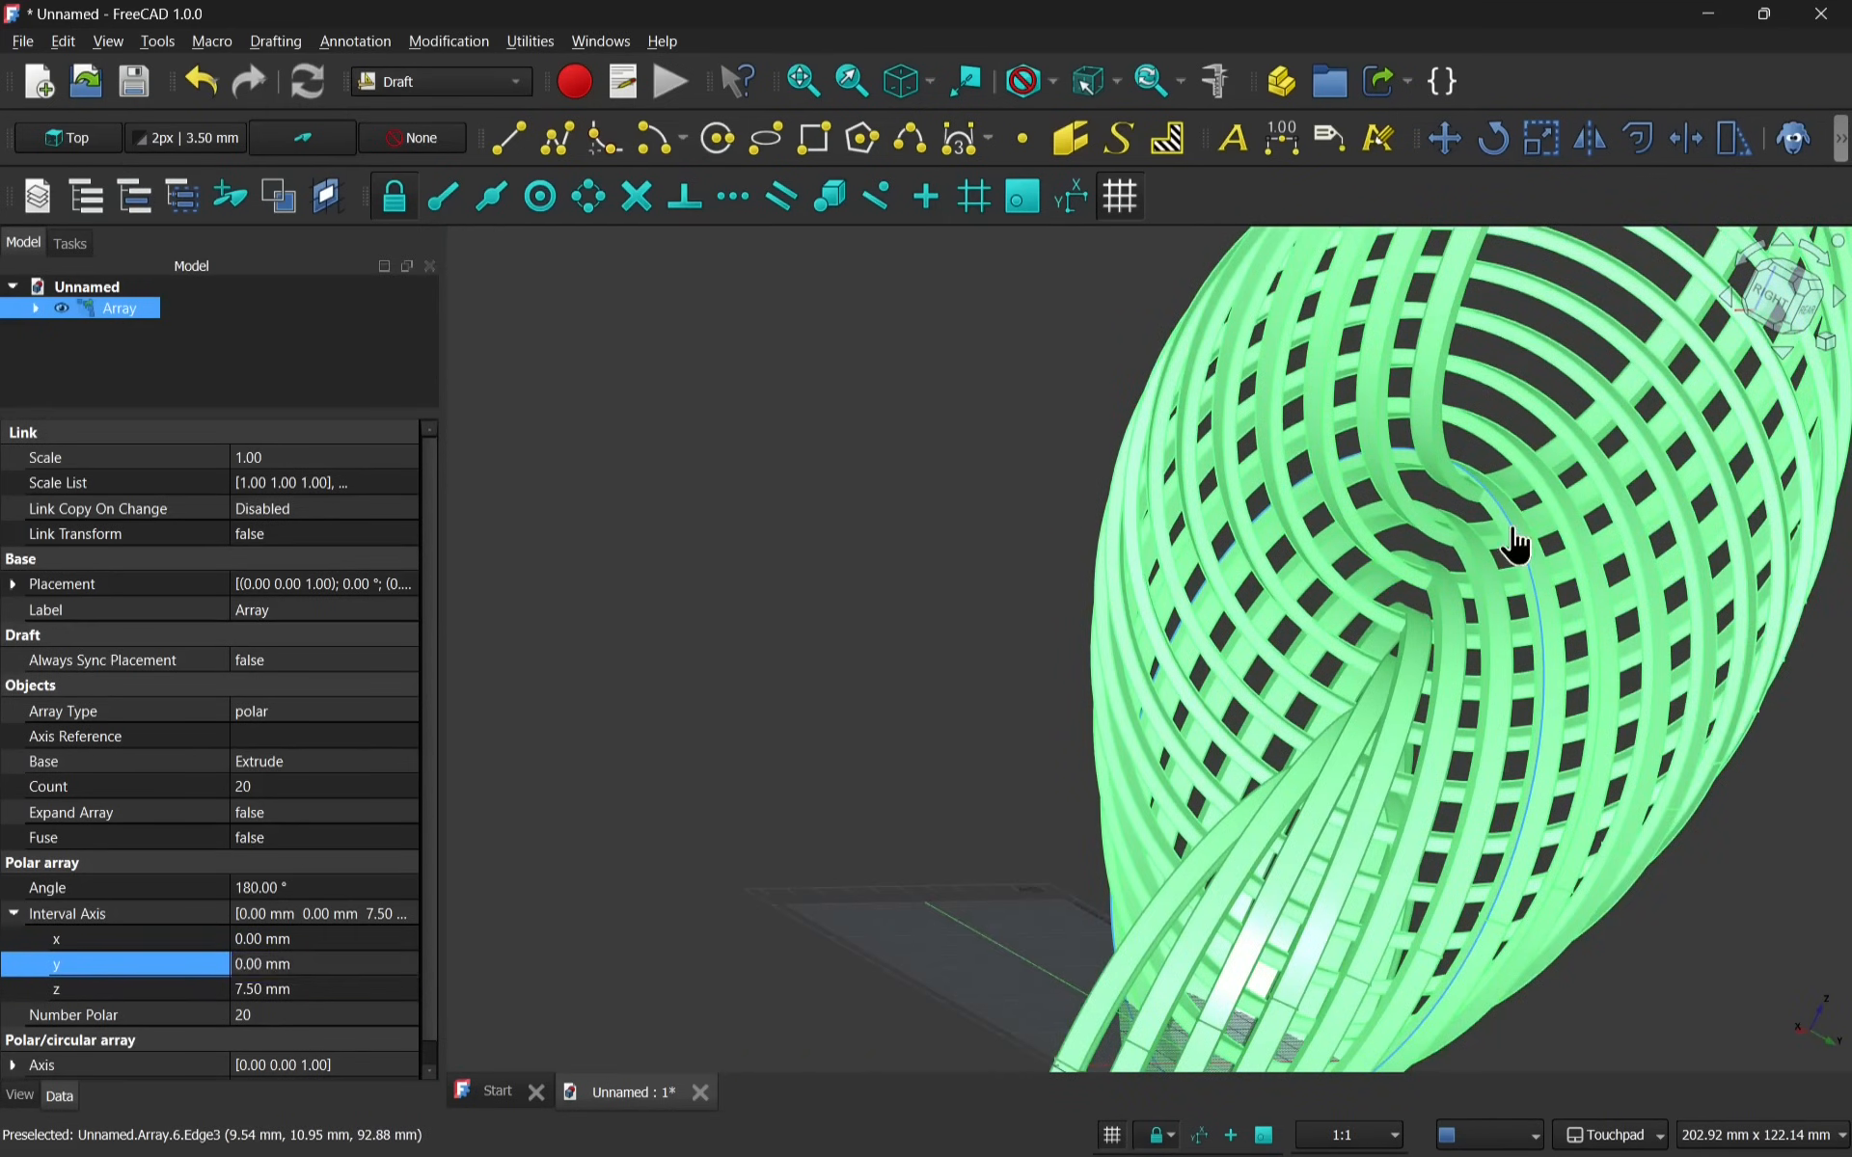
pyautogui.keyDown('alt'); pyautogui.moveTo(1508, 527); pyautogui.dragTo(1573, 552); pyautogui.keyUp('alt')
pyautogui.scroll(-5, 1480, 434)
pyautogui.scroll(5, 1514, 526)
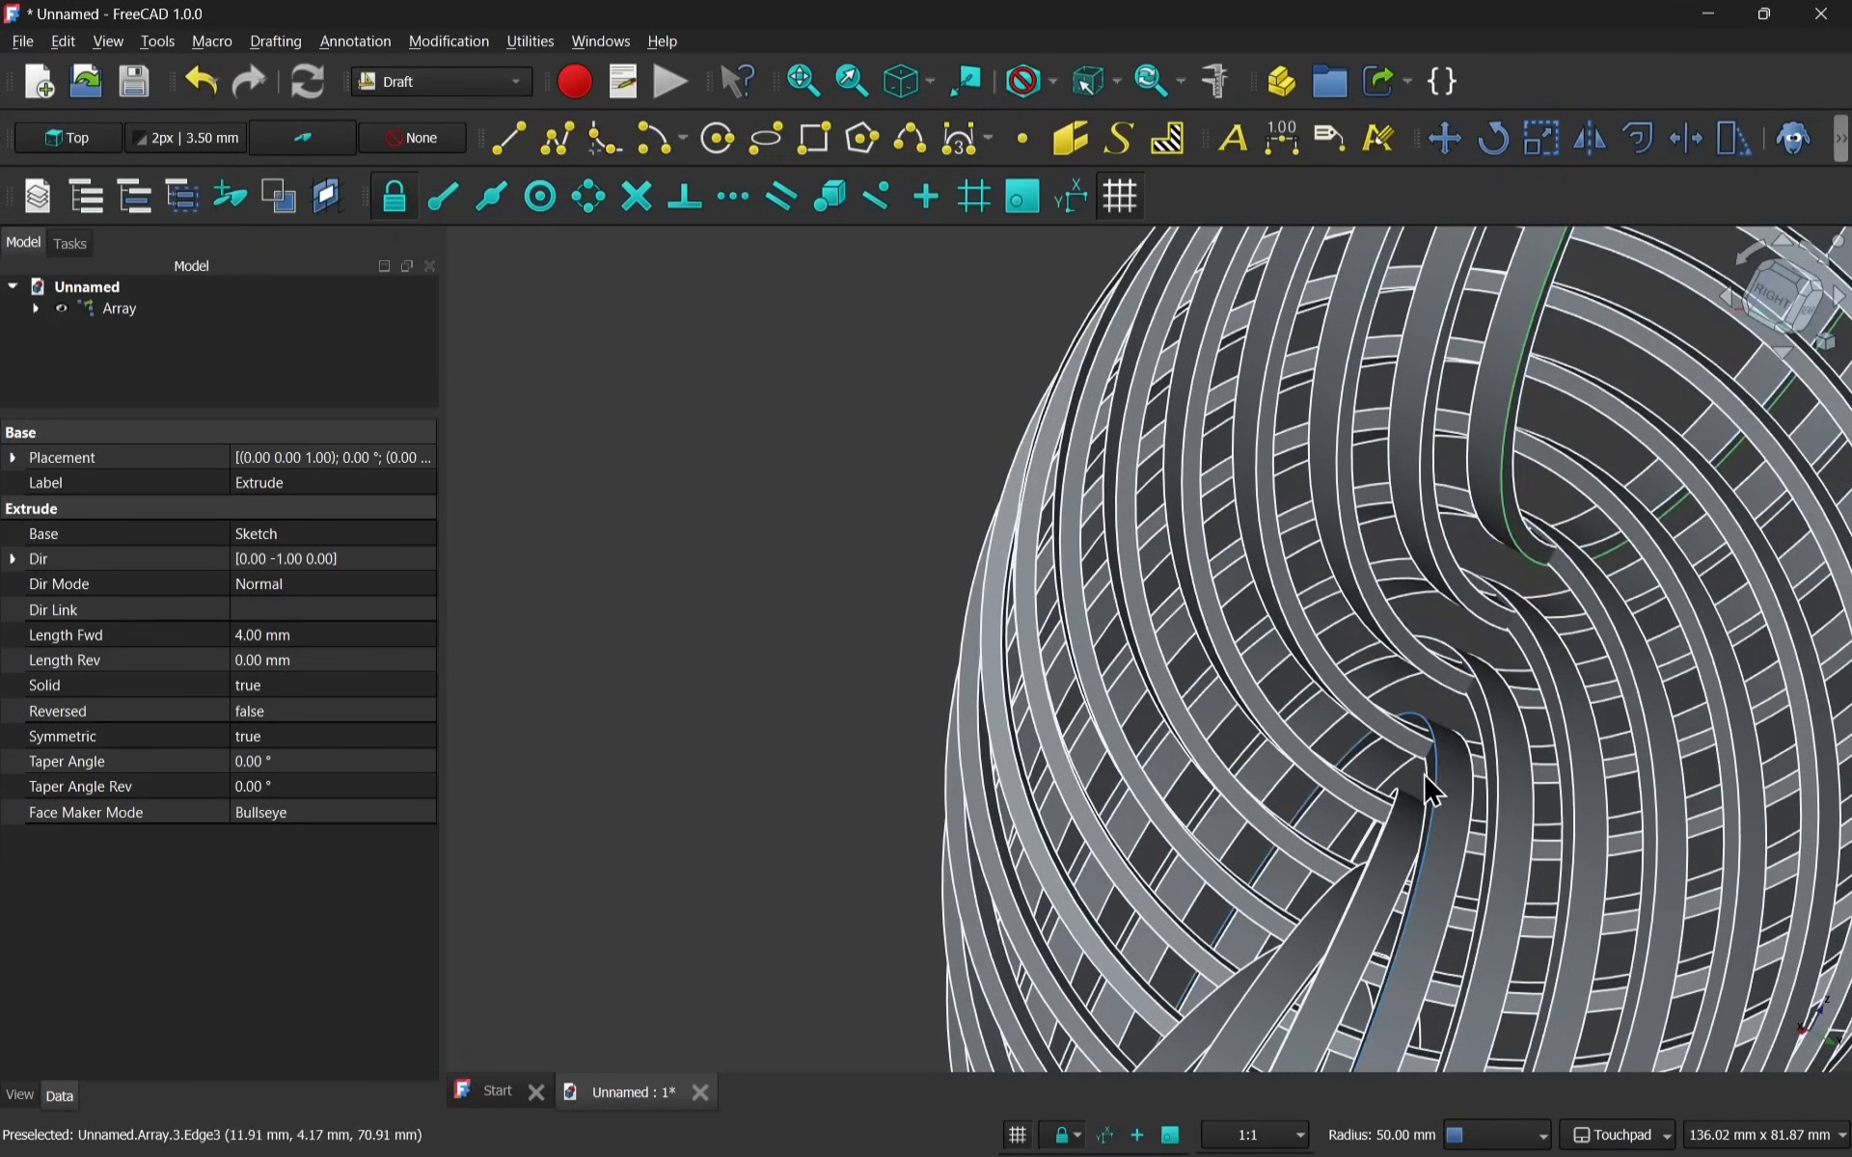
pyautogui.moveTo(1344, 848)
pyautogui.keyDown('alt'); pyautogui.mouseDown()
pyautogui.moveTo(1468, 823)
pyautogui.moveTo(1542, 905)
pyautogui.moveTo(1376, 860)
pyautogui.mouseUp(); pyautogui.keyUp('alt')
pyautogui.scroll(-3, 1427, 787)
pyautogui.scroll(-1, 1452, 900)
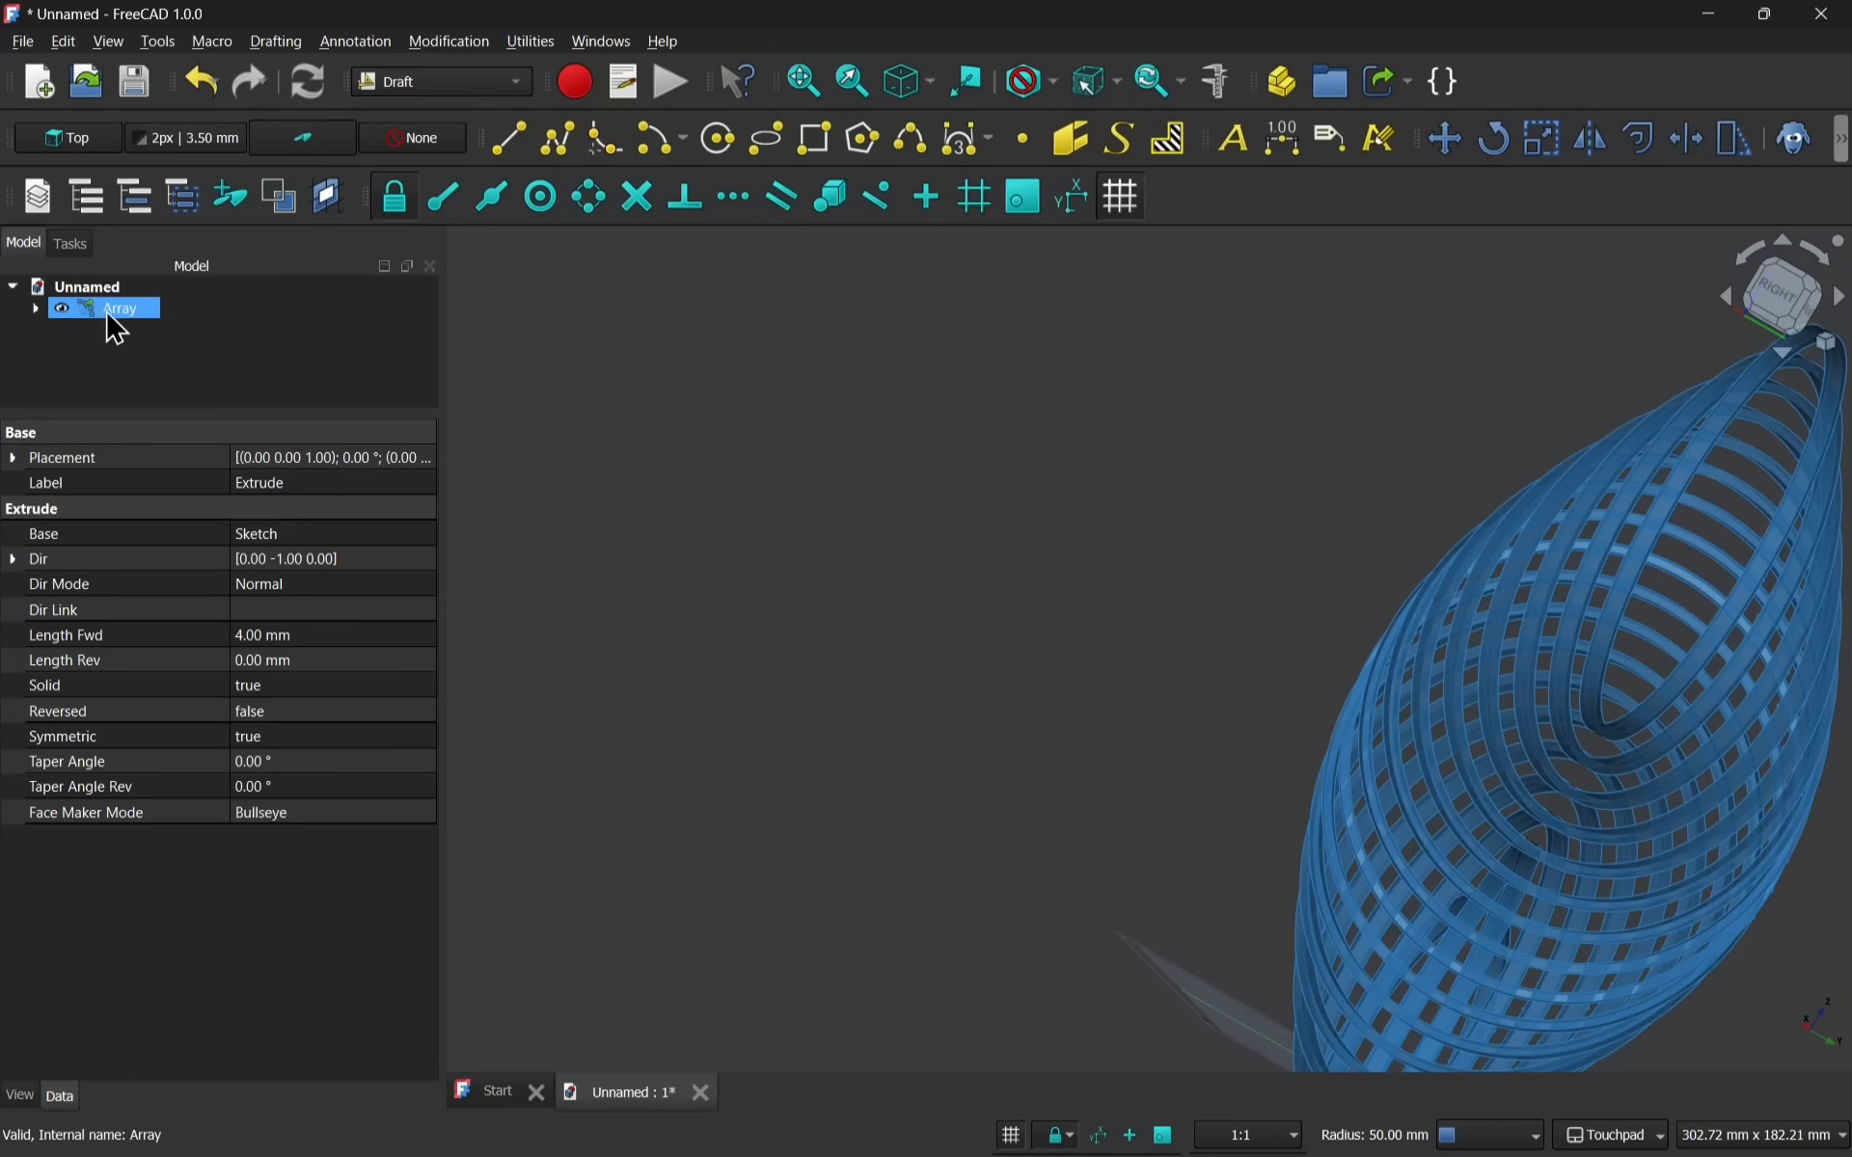
# Switch to the Part workbench and fuse the ring array into one solid with a boolean union.
pyautogui.click(396, 83)
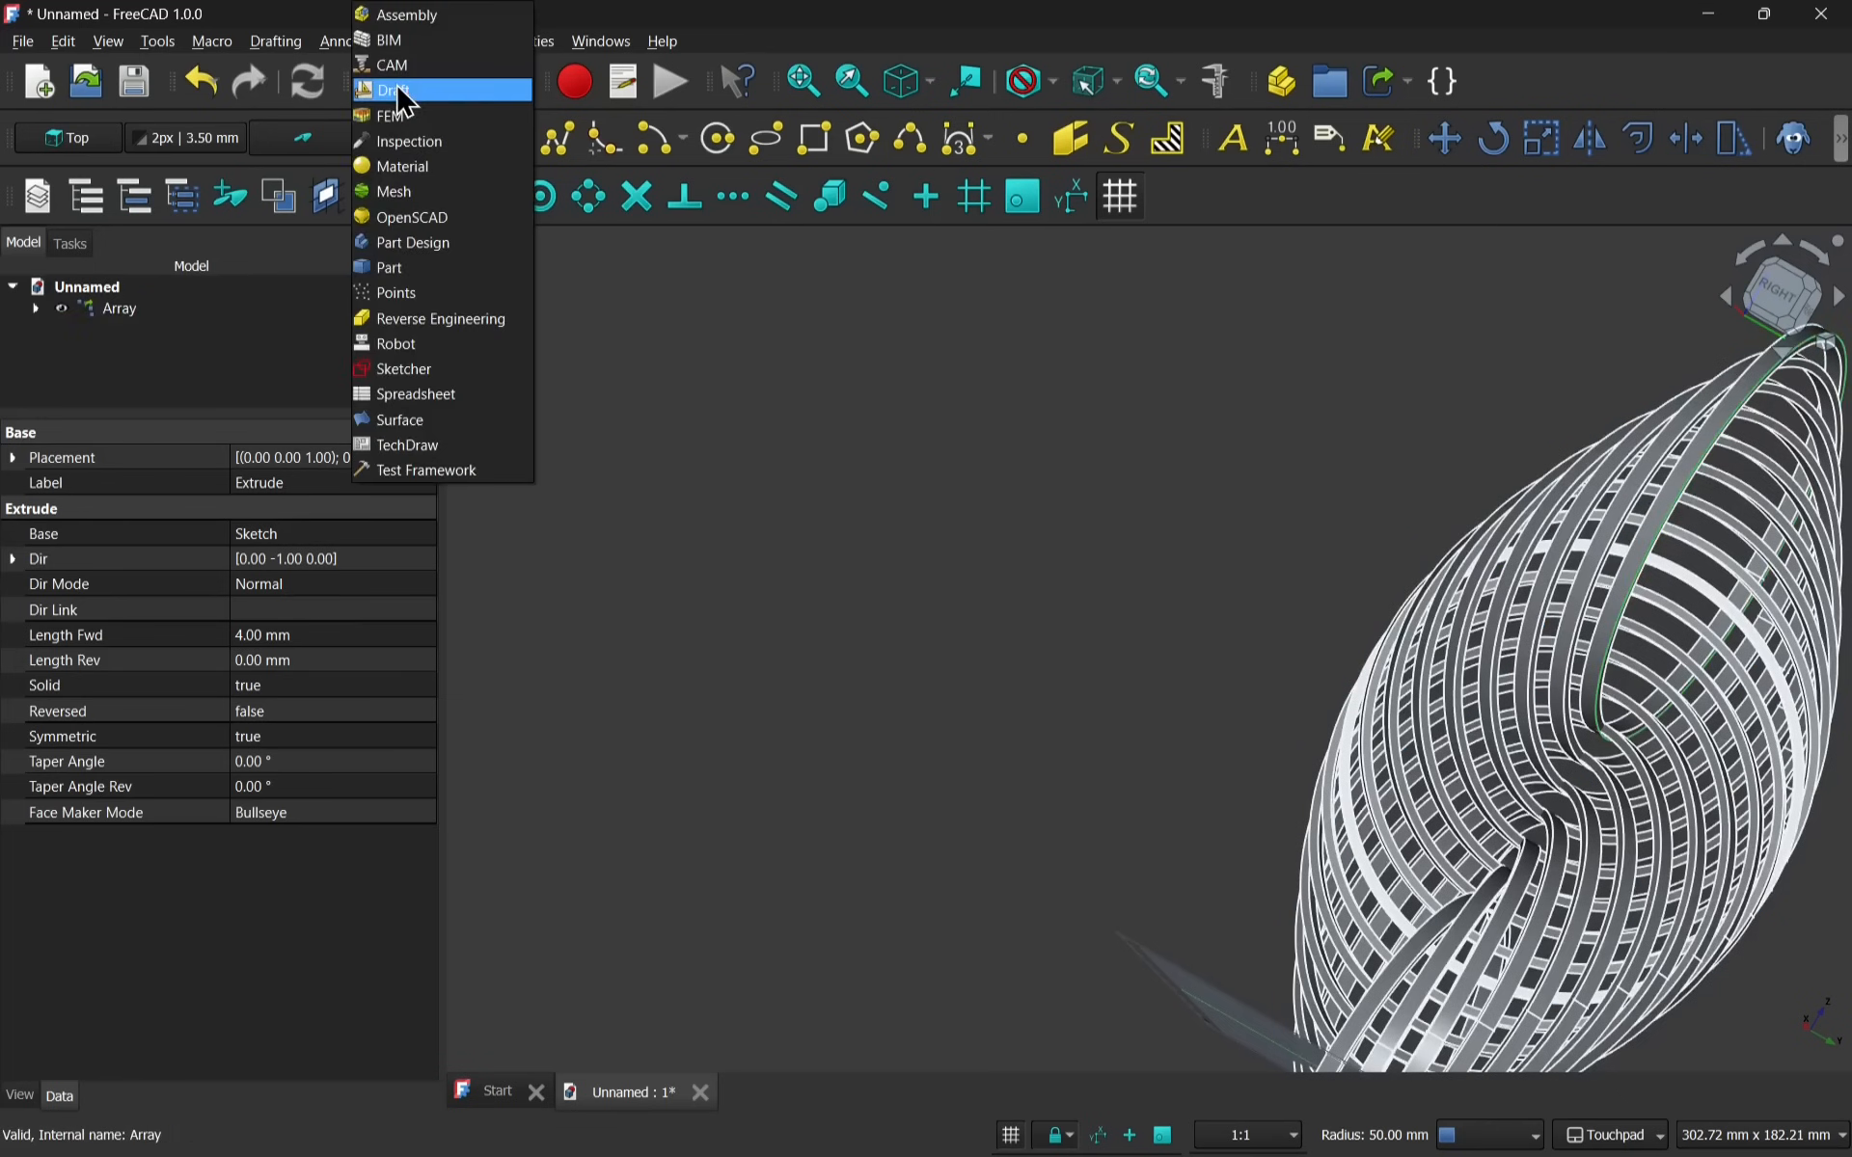
pyautogui.click(425, 270)
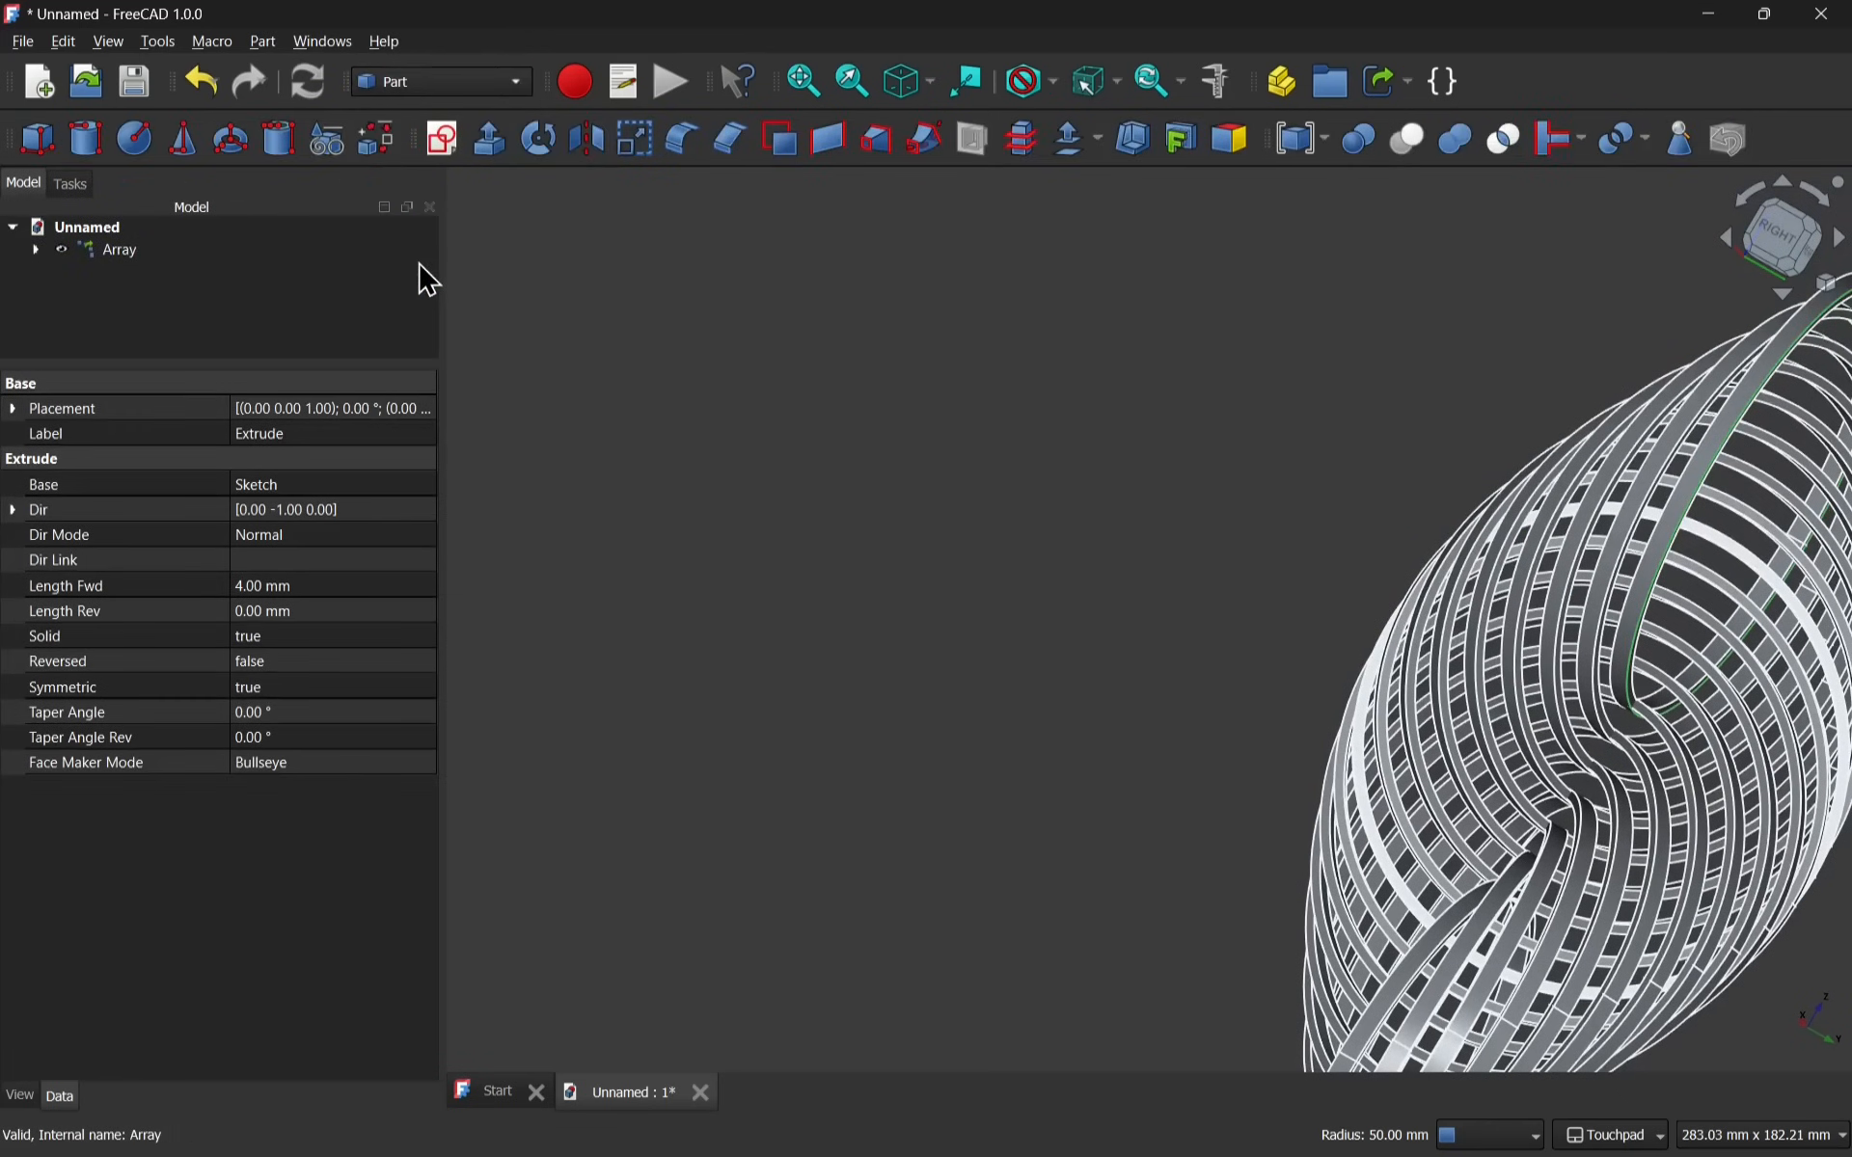
pyautogui.click(111, 253)
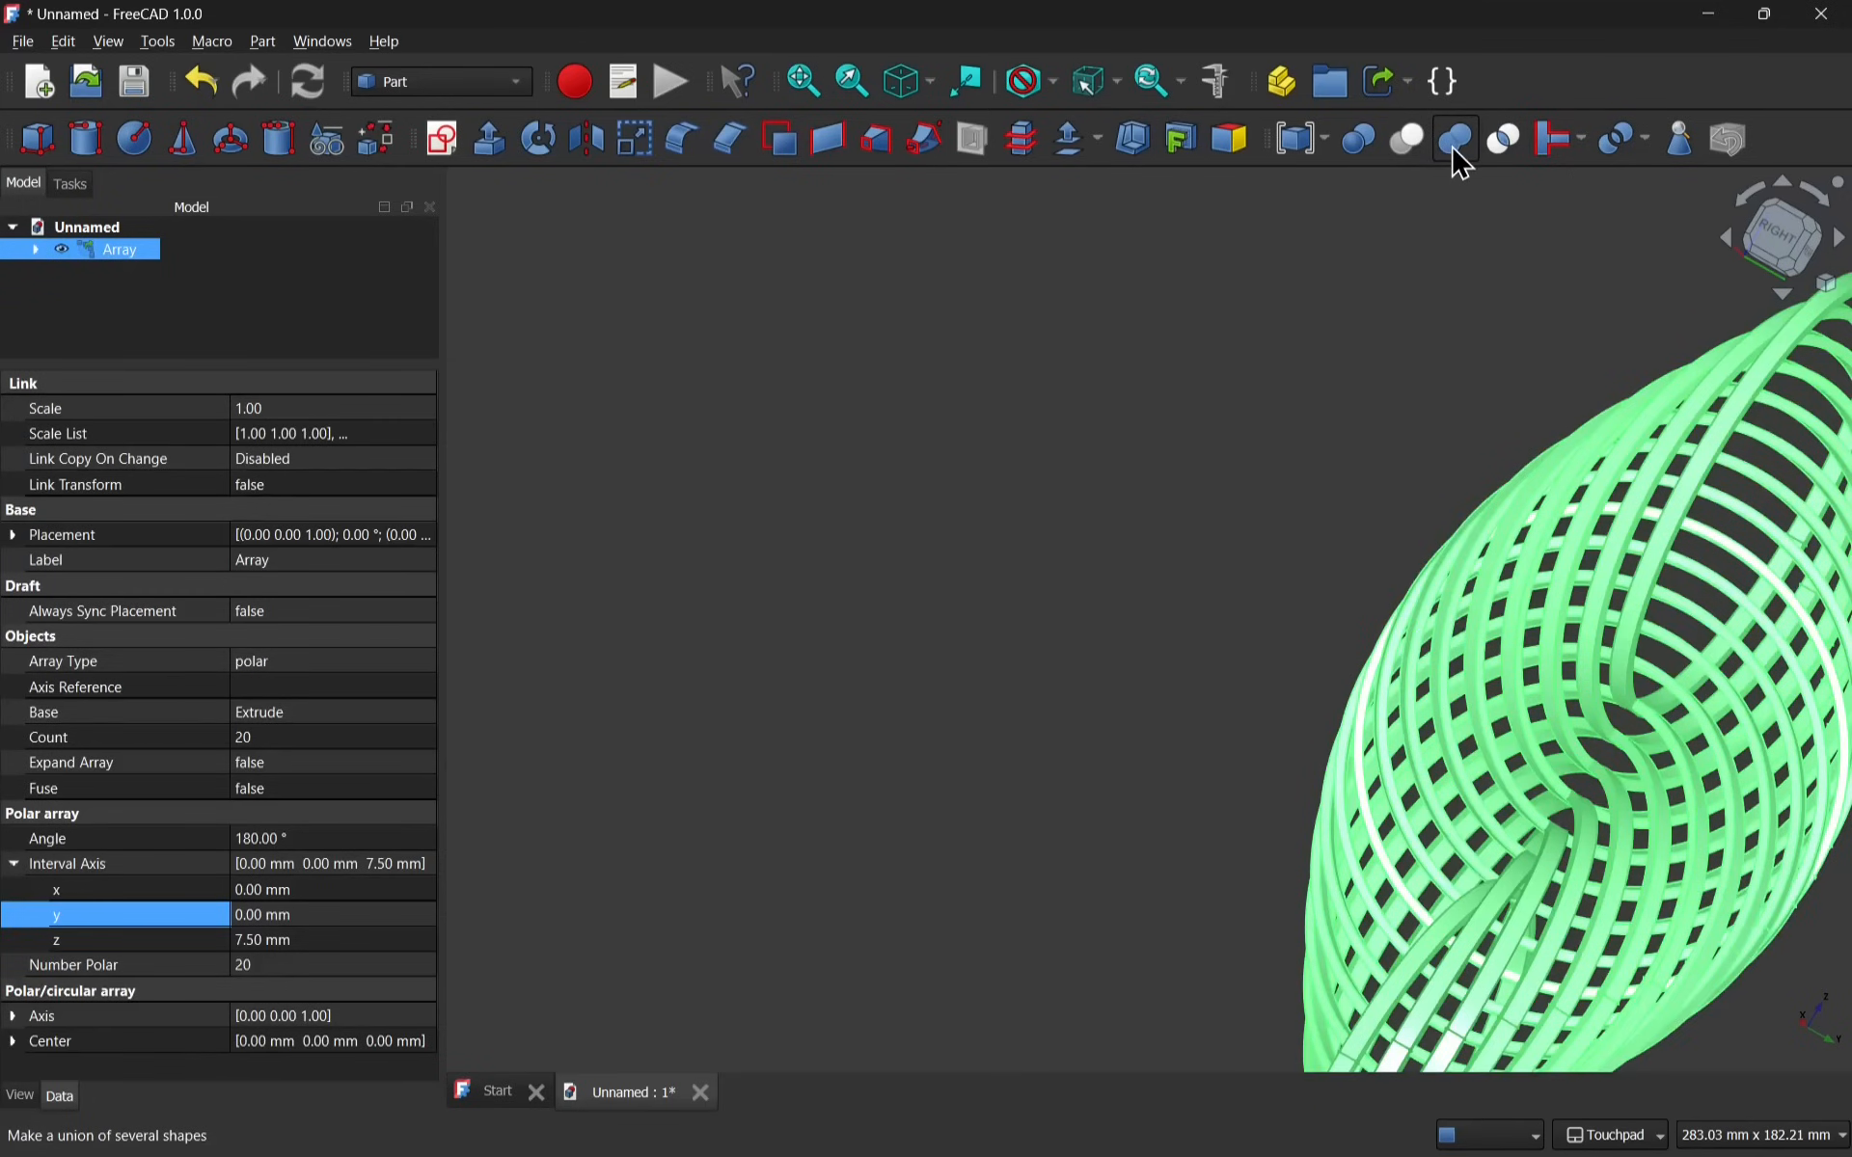
pyautogui.click(1456, 154)
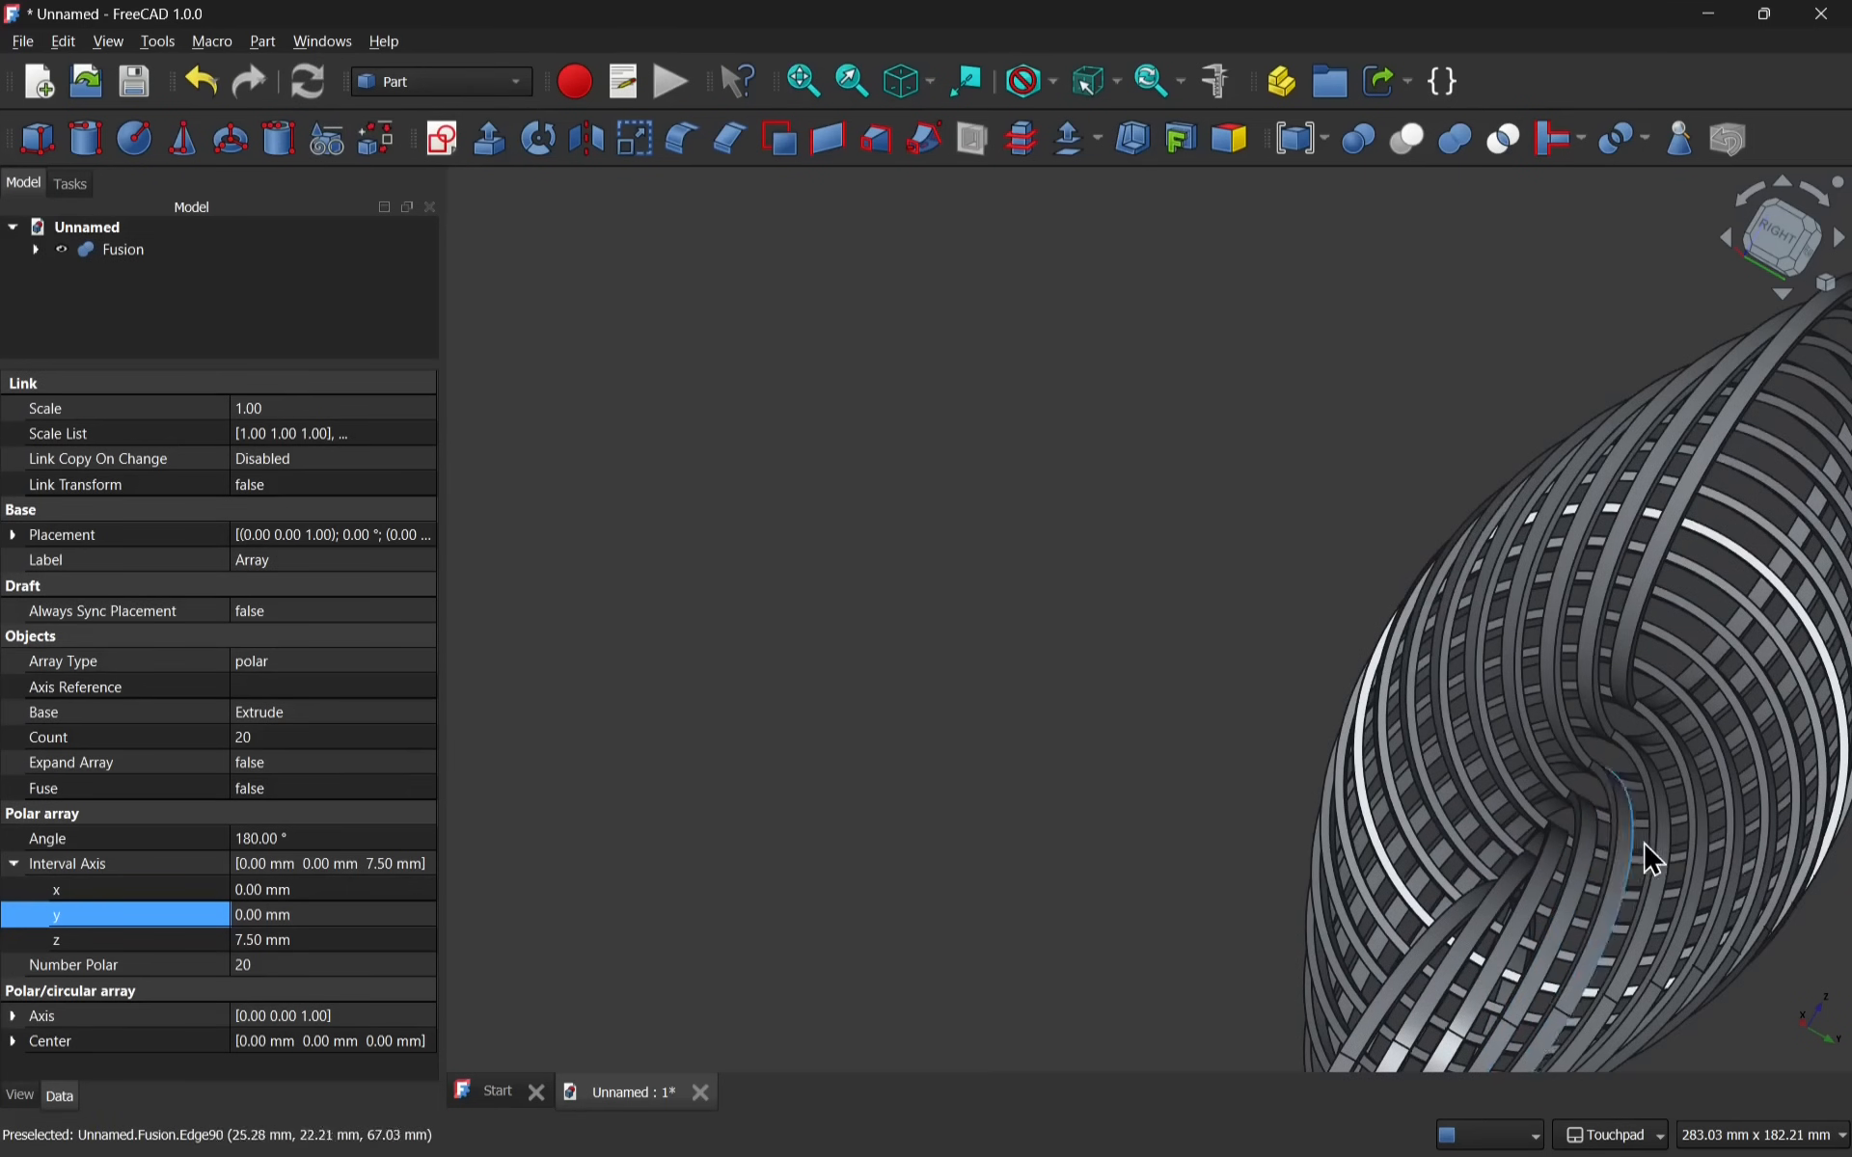
# Examine the joints between the fused rings near the twisted centre and the overall shape of the lattice.
pyautogui.keyDown('shift'); pyautogui.moveTo(1643, 841); pyautogui.dragTo(960, 680, button='middle'); pyautogui.keyUp('shift')
pyautogui.scroll(2, 893, 583)
pyautogui.scroll(3, 897, 593)
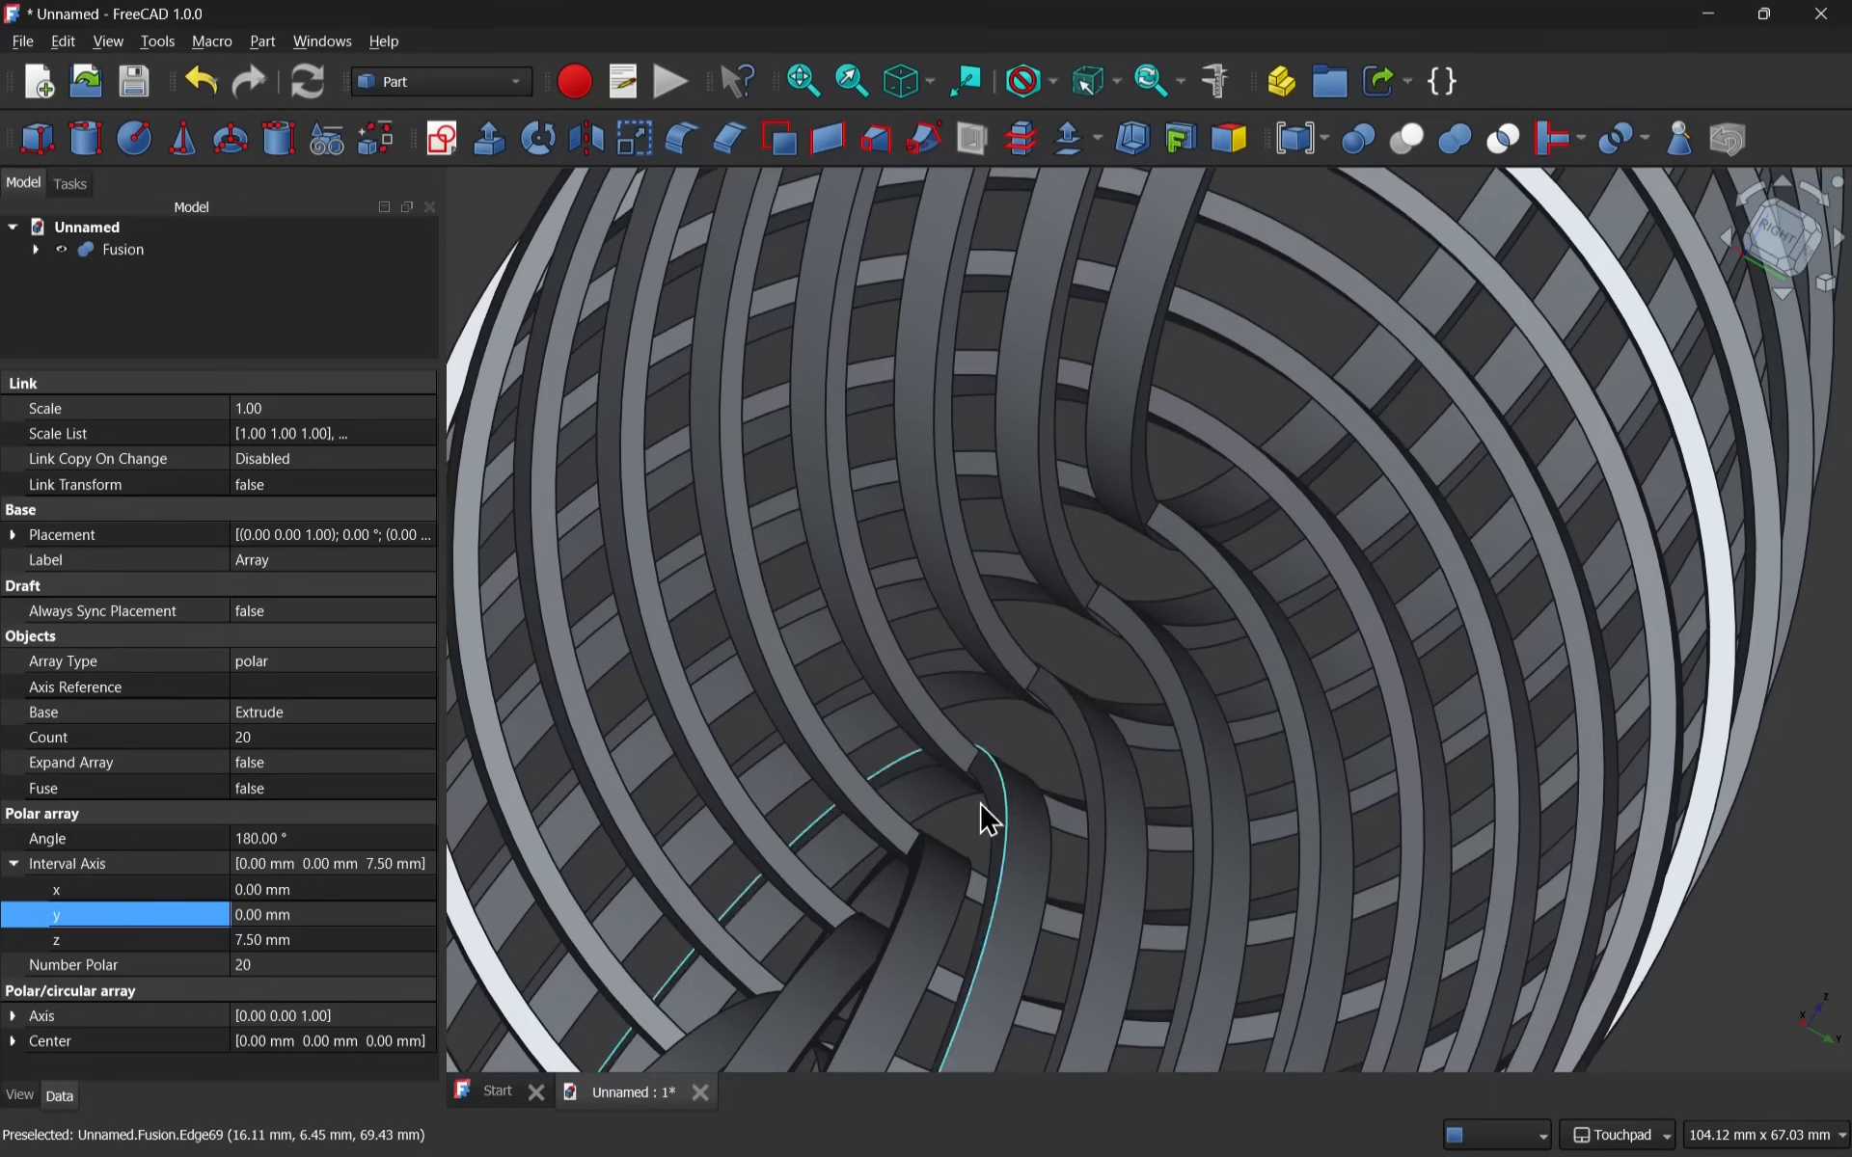
pyautogui.scroll(-3, 945, 843)
pyautogui.keyDown('shift'); pyautogui.moveTo(872, 882); pyautogui.dragTo(1137, 752); pyautogui.keyUp('shift')
pyautogui.scroll(-5, 897, 830)
pyautogui.scroll(-2, 912, 603)
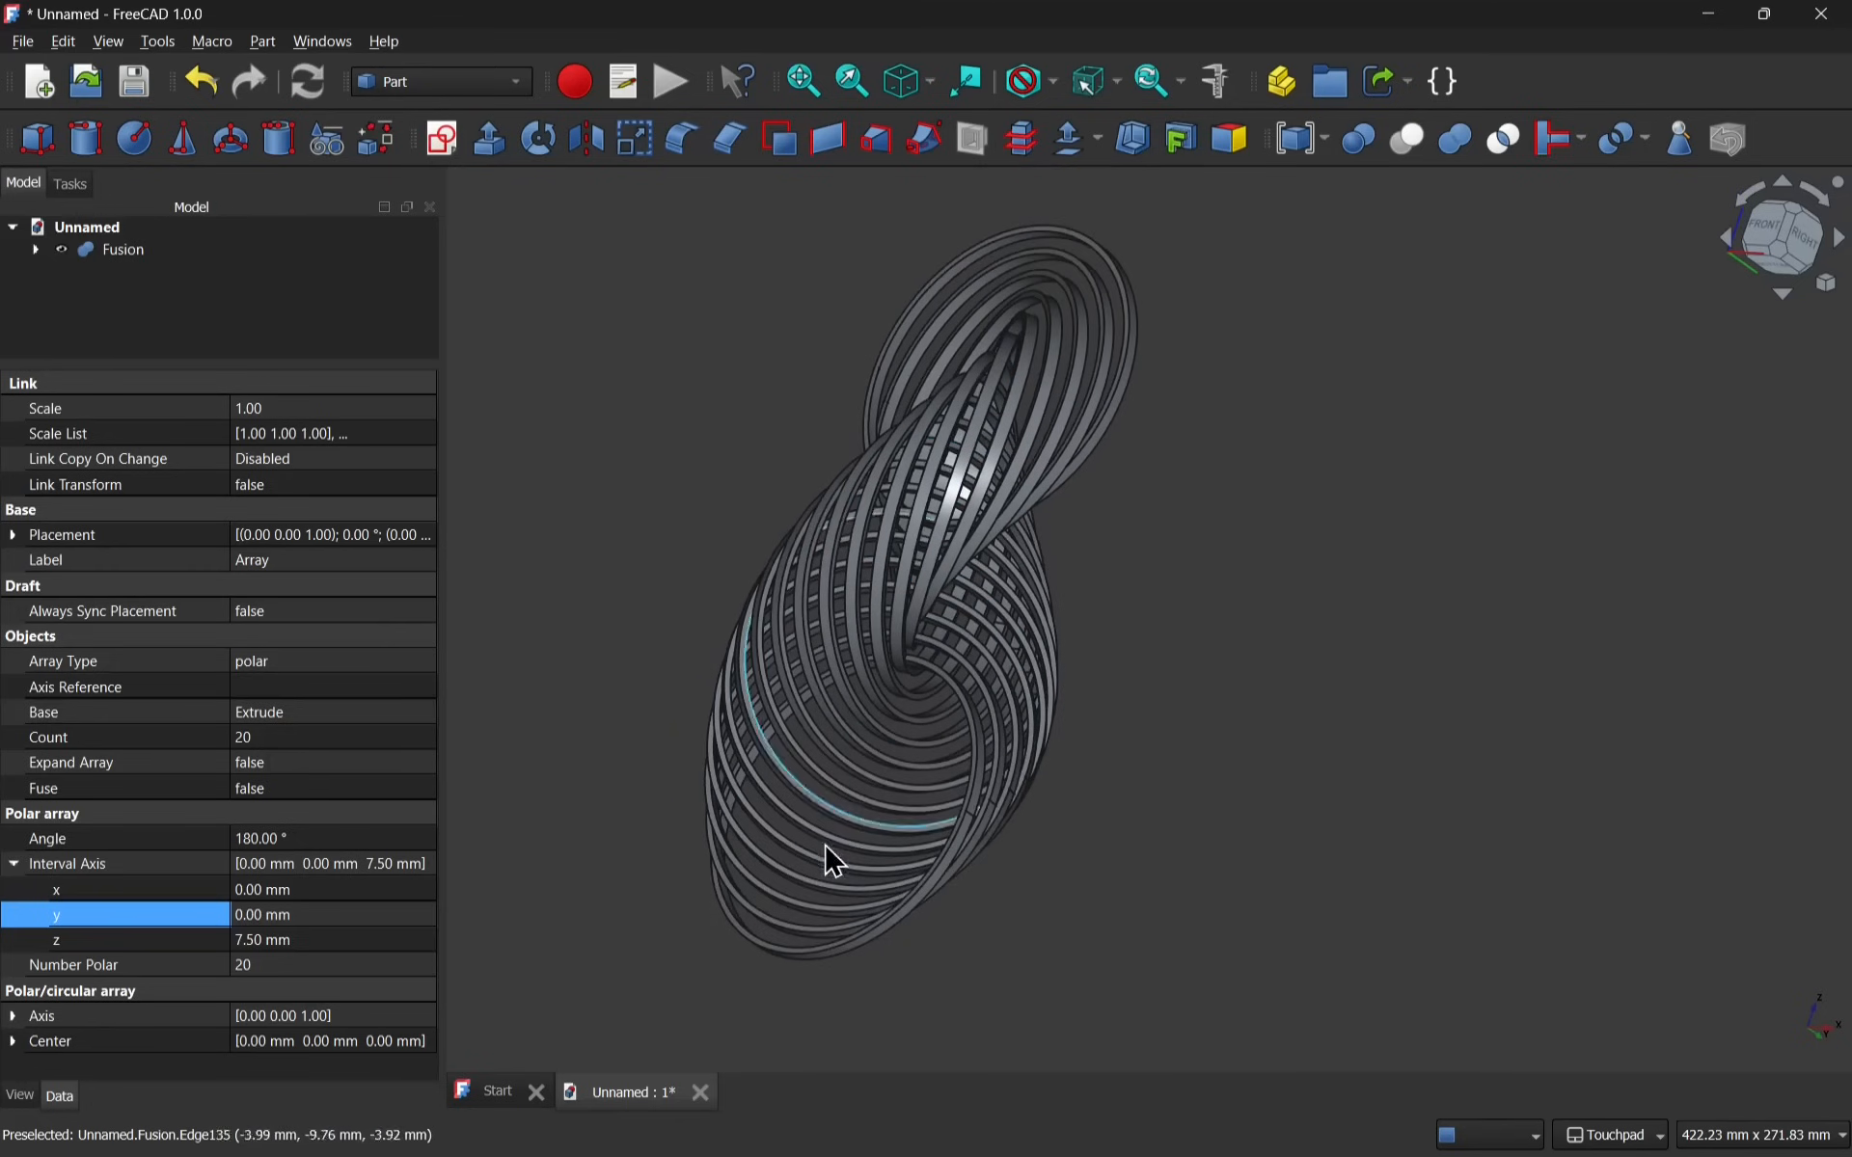
# Create a new sketch on the XY-Plane with the model cut away by the section view.
pyautogui.click(580, 421)
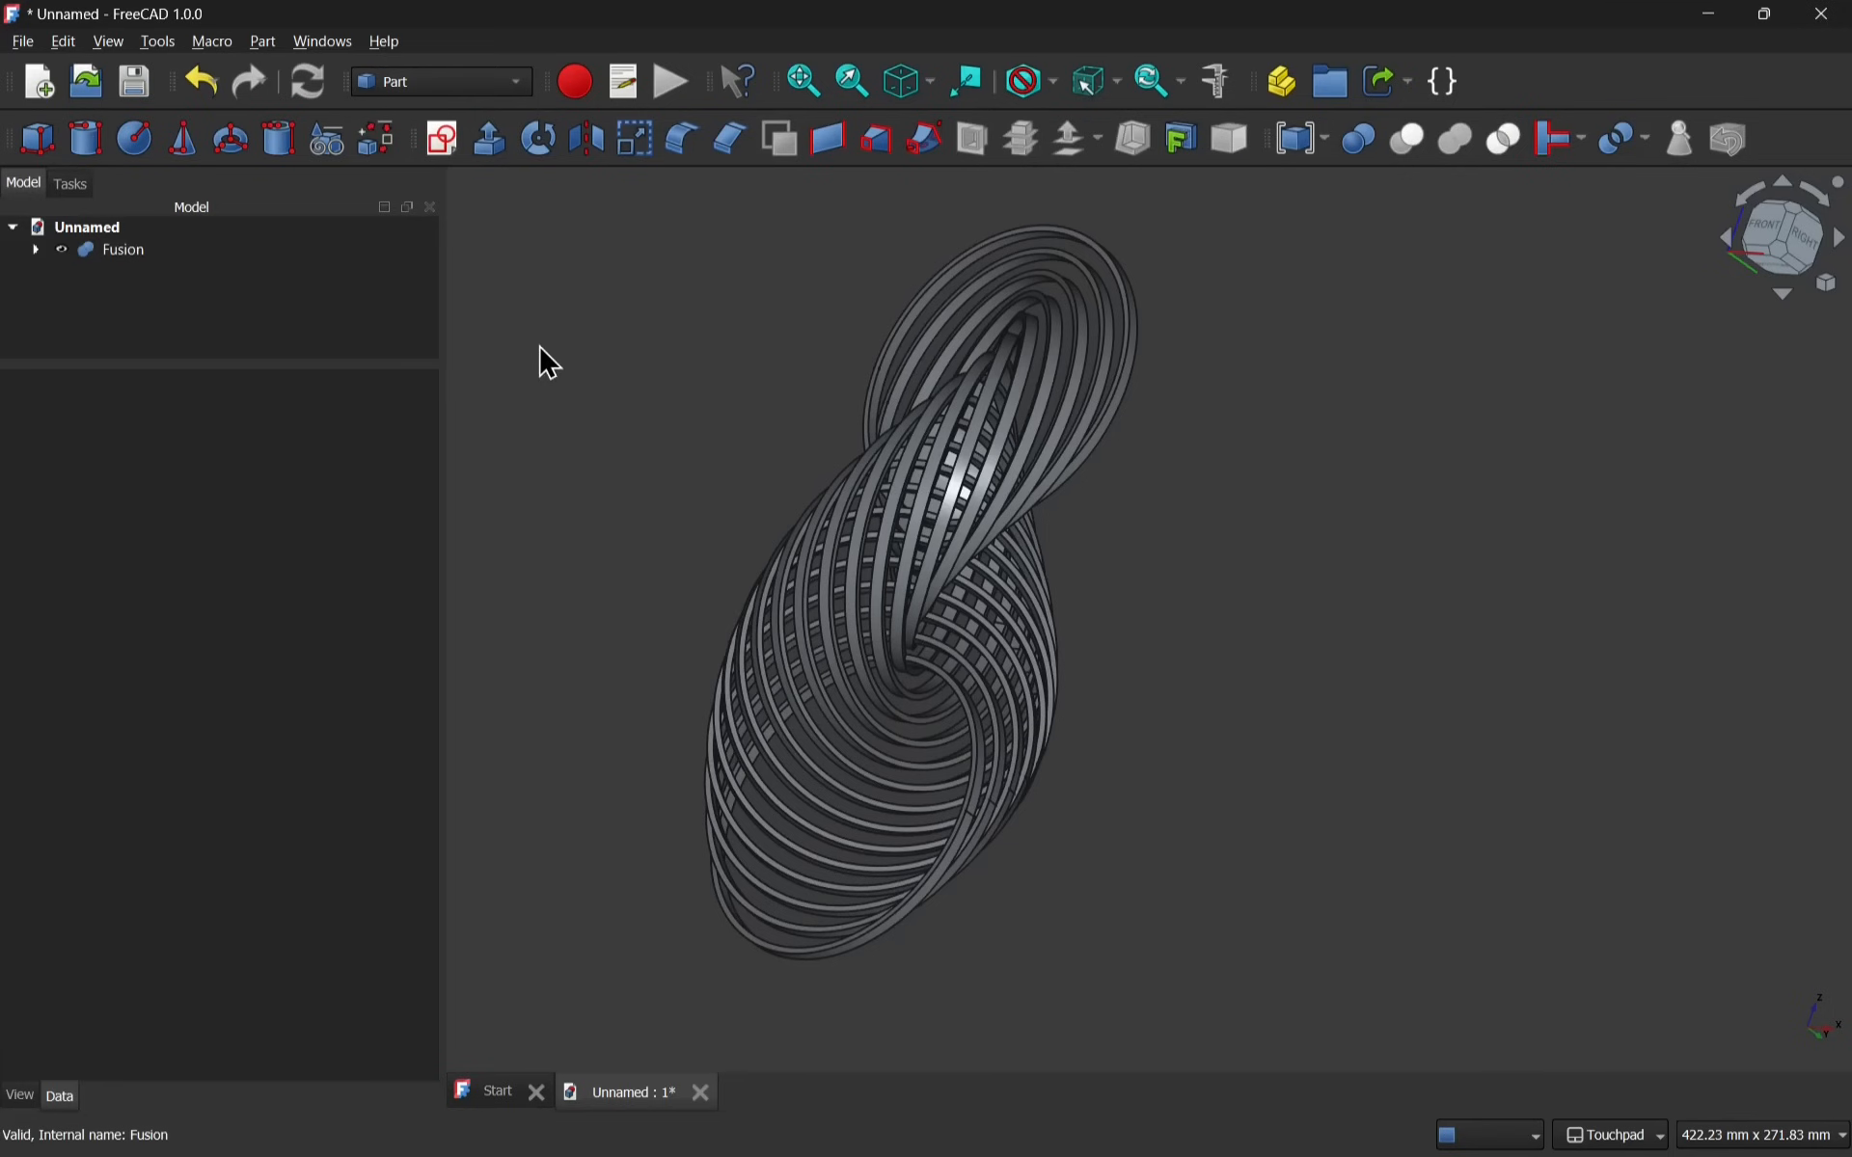
pyautogui.click(443, 140)
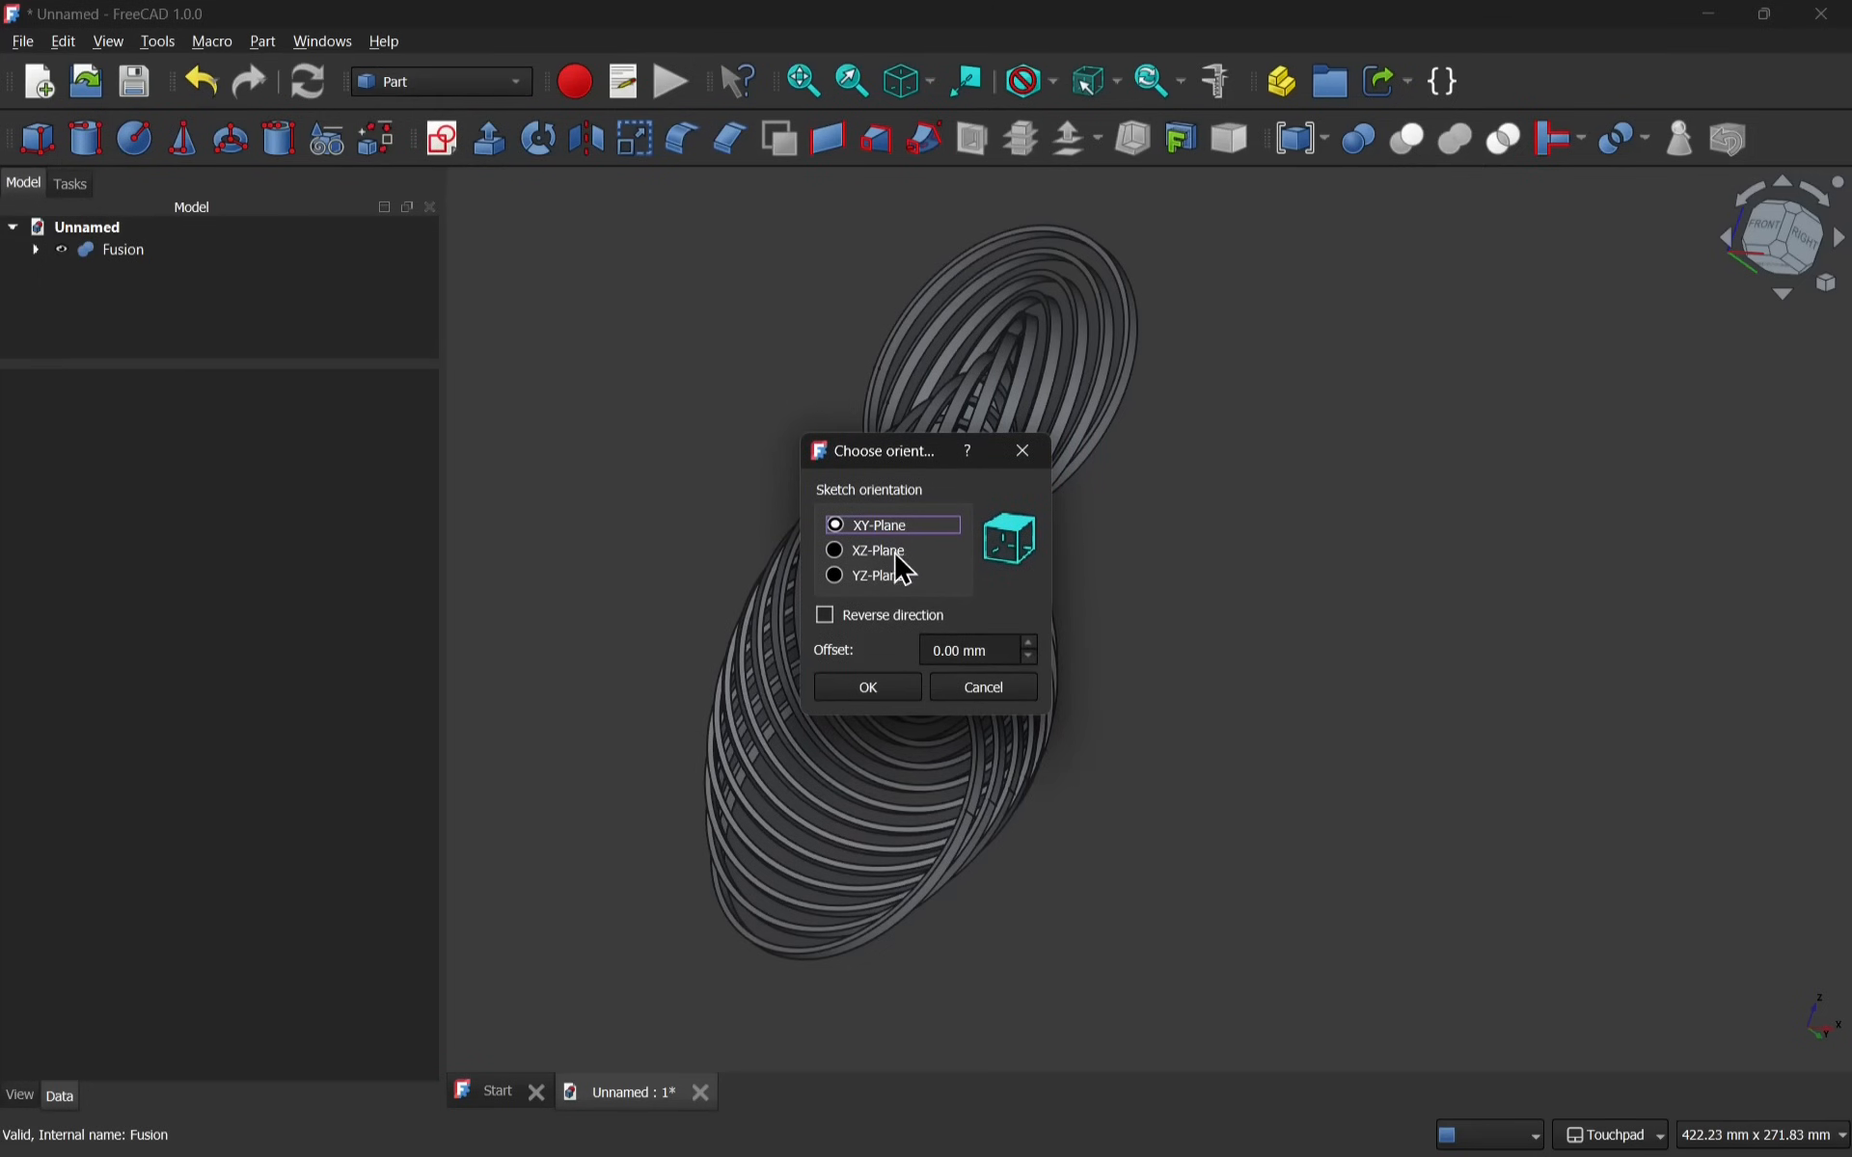
pyautogui.click(893, 691)
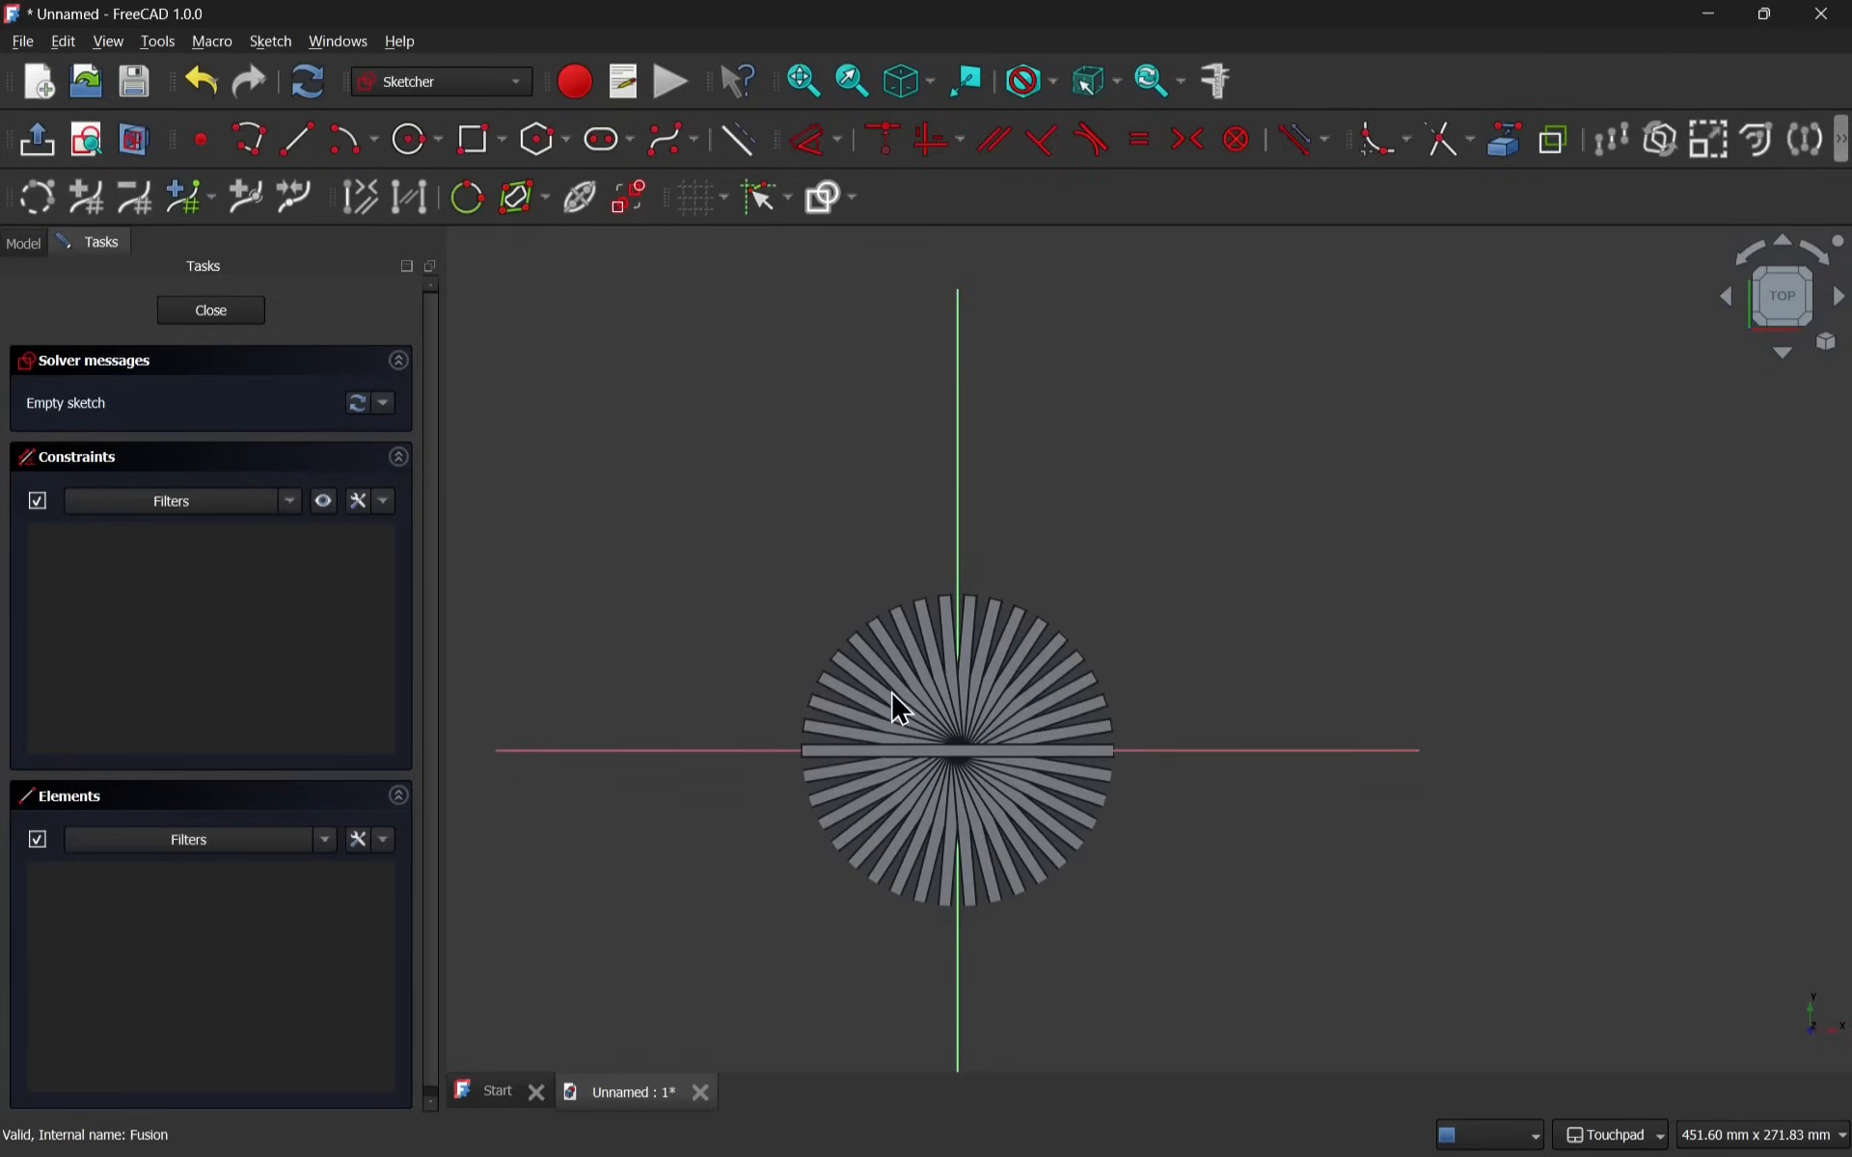
pyautogui.click(137, 145)
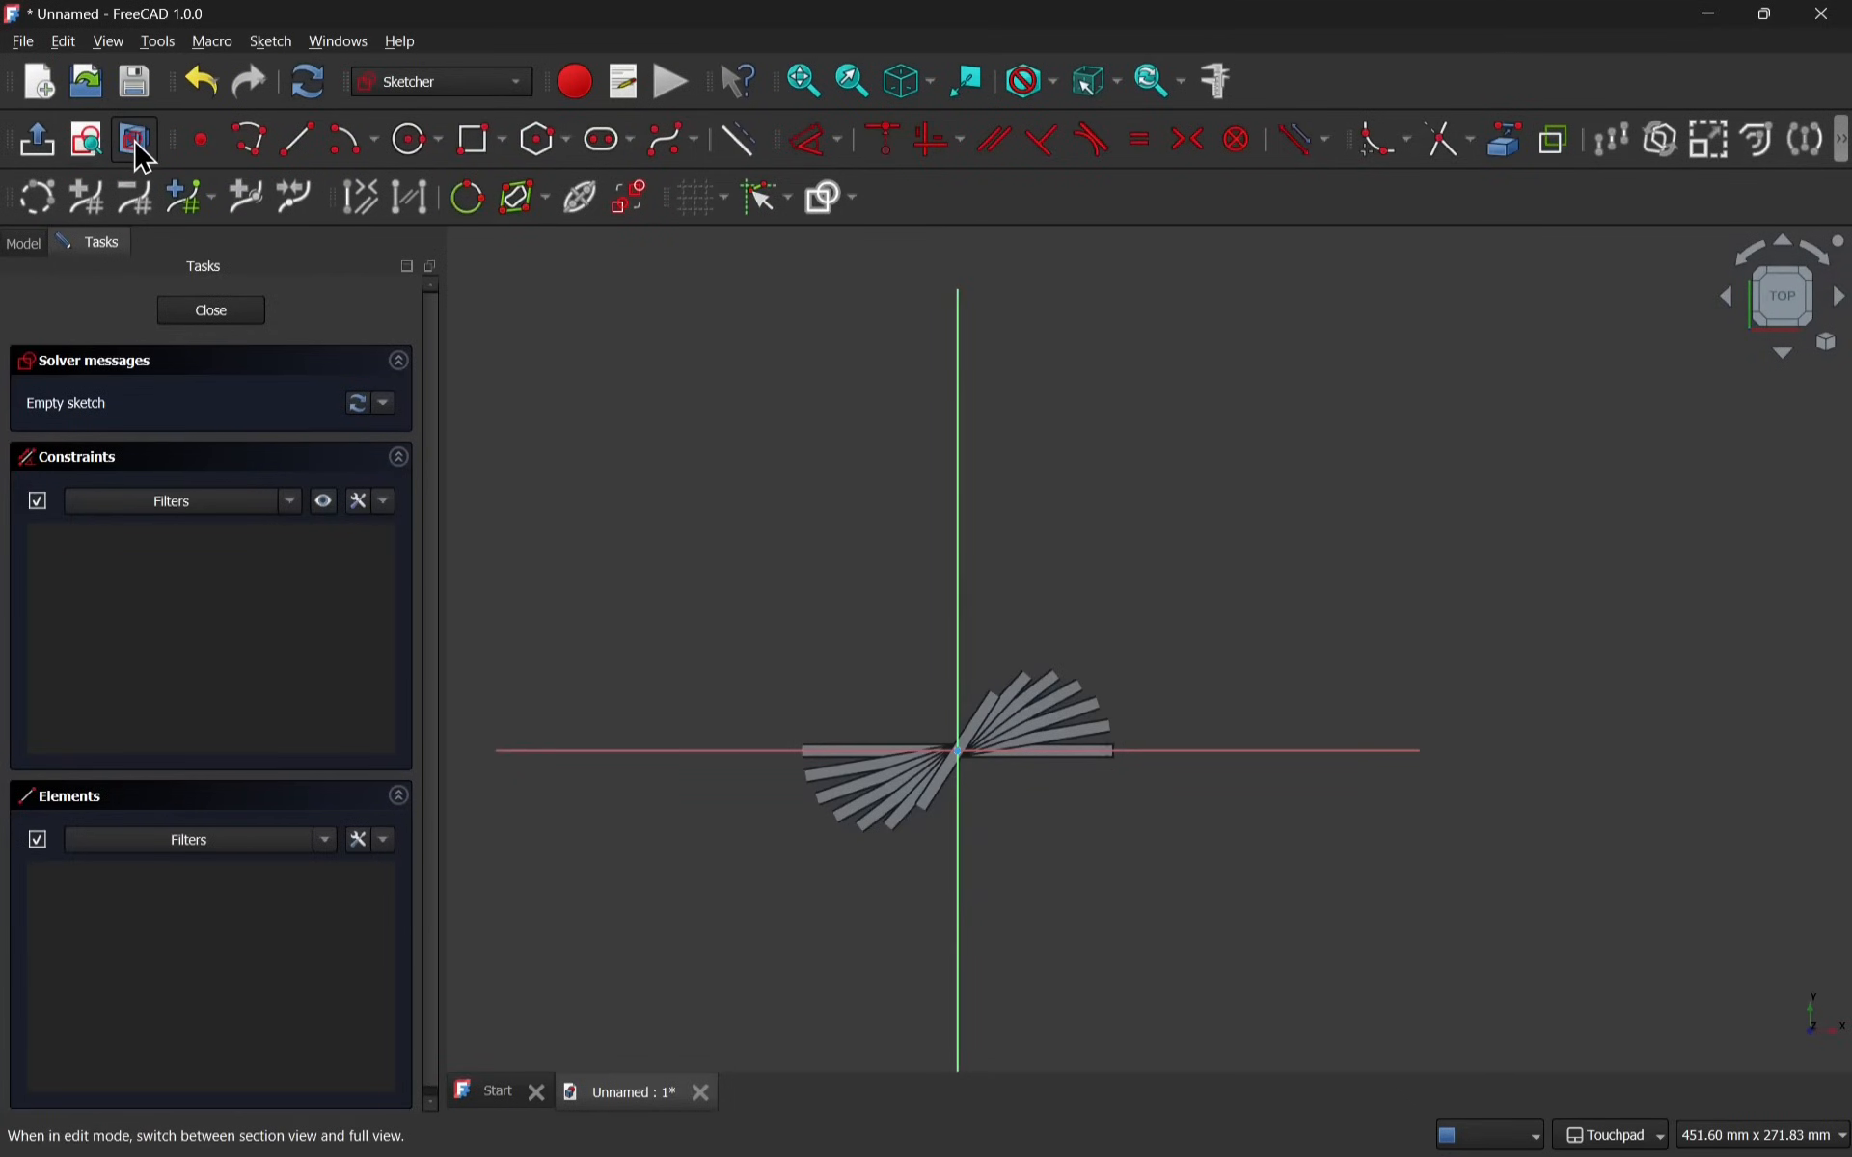
pyautogui.scroll(5, 985, 824)
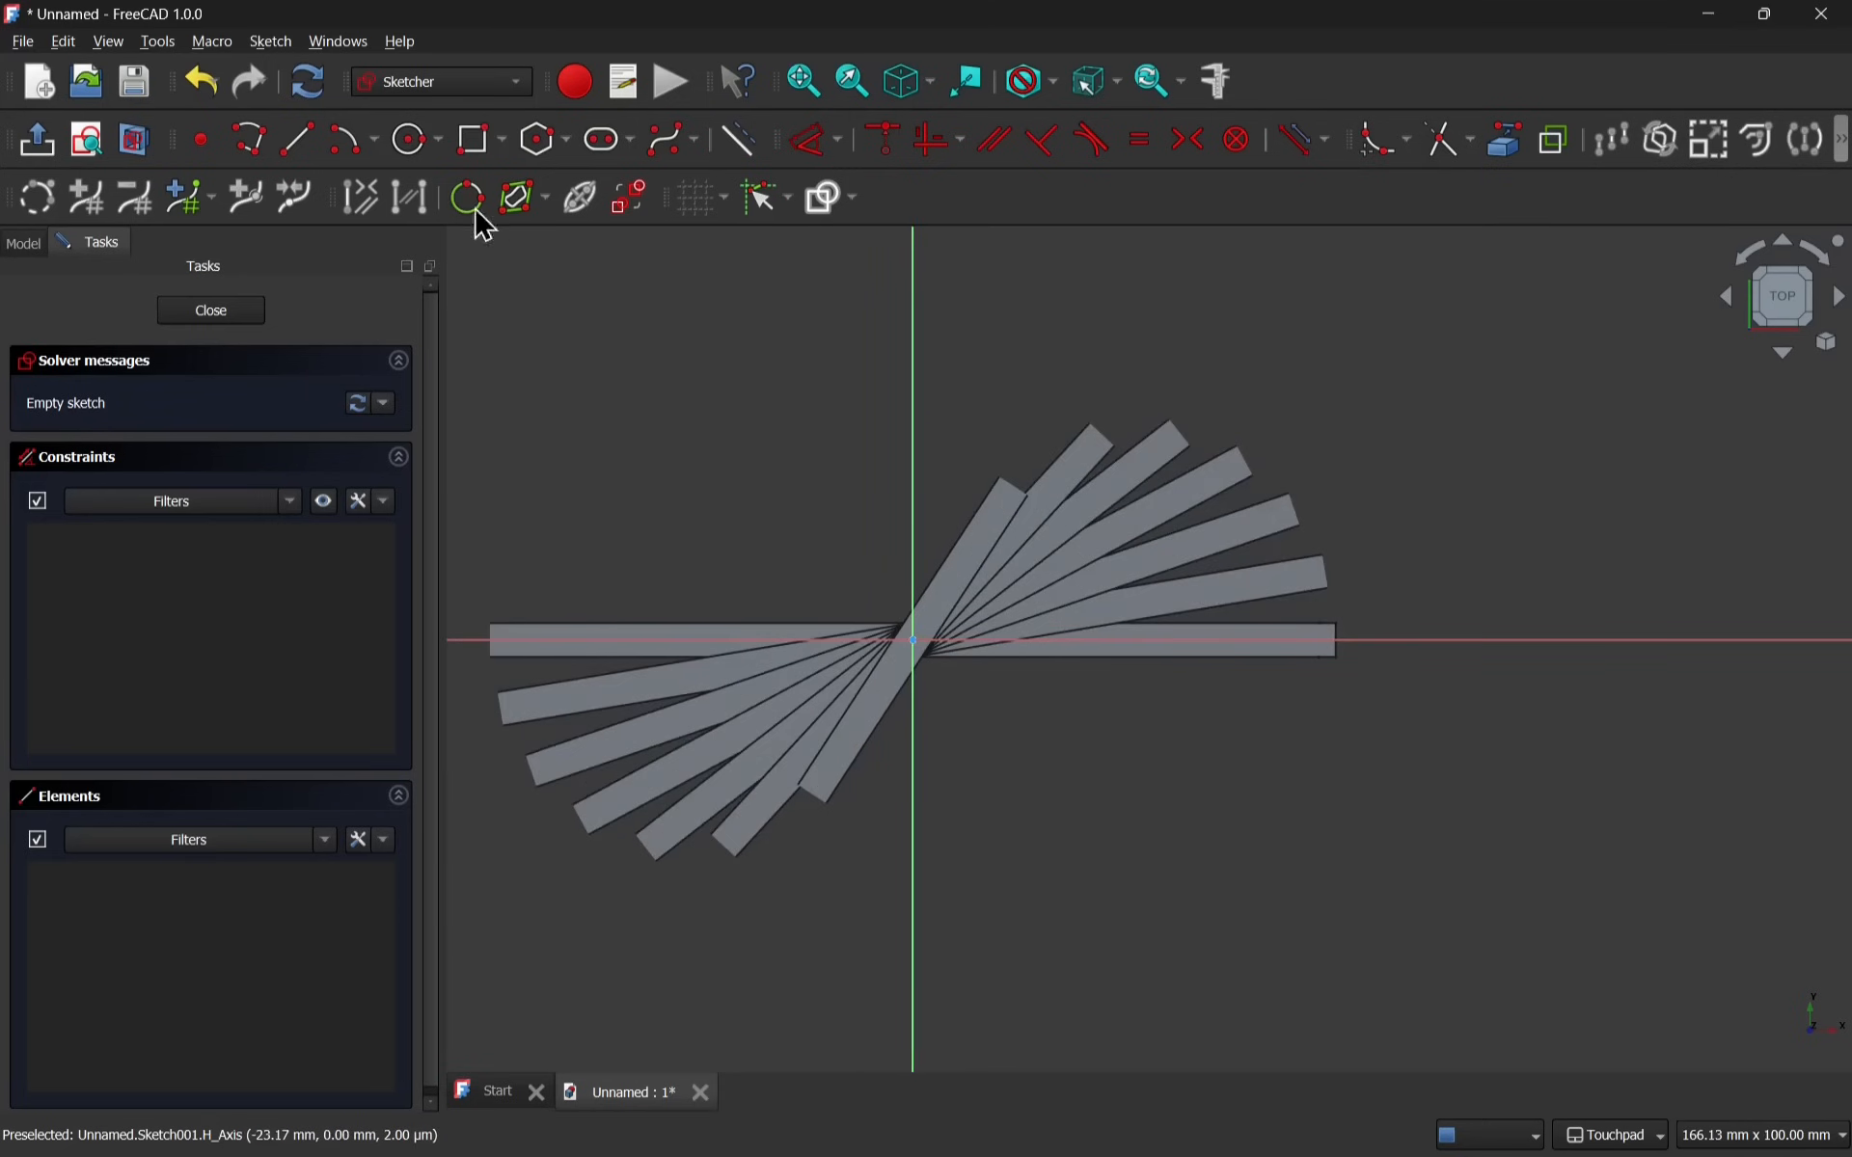
# Sketch a circle about 10 mm in diameter centred on the origin and close the sketch.
pyautogui.click(421, 164)
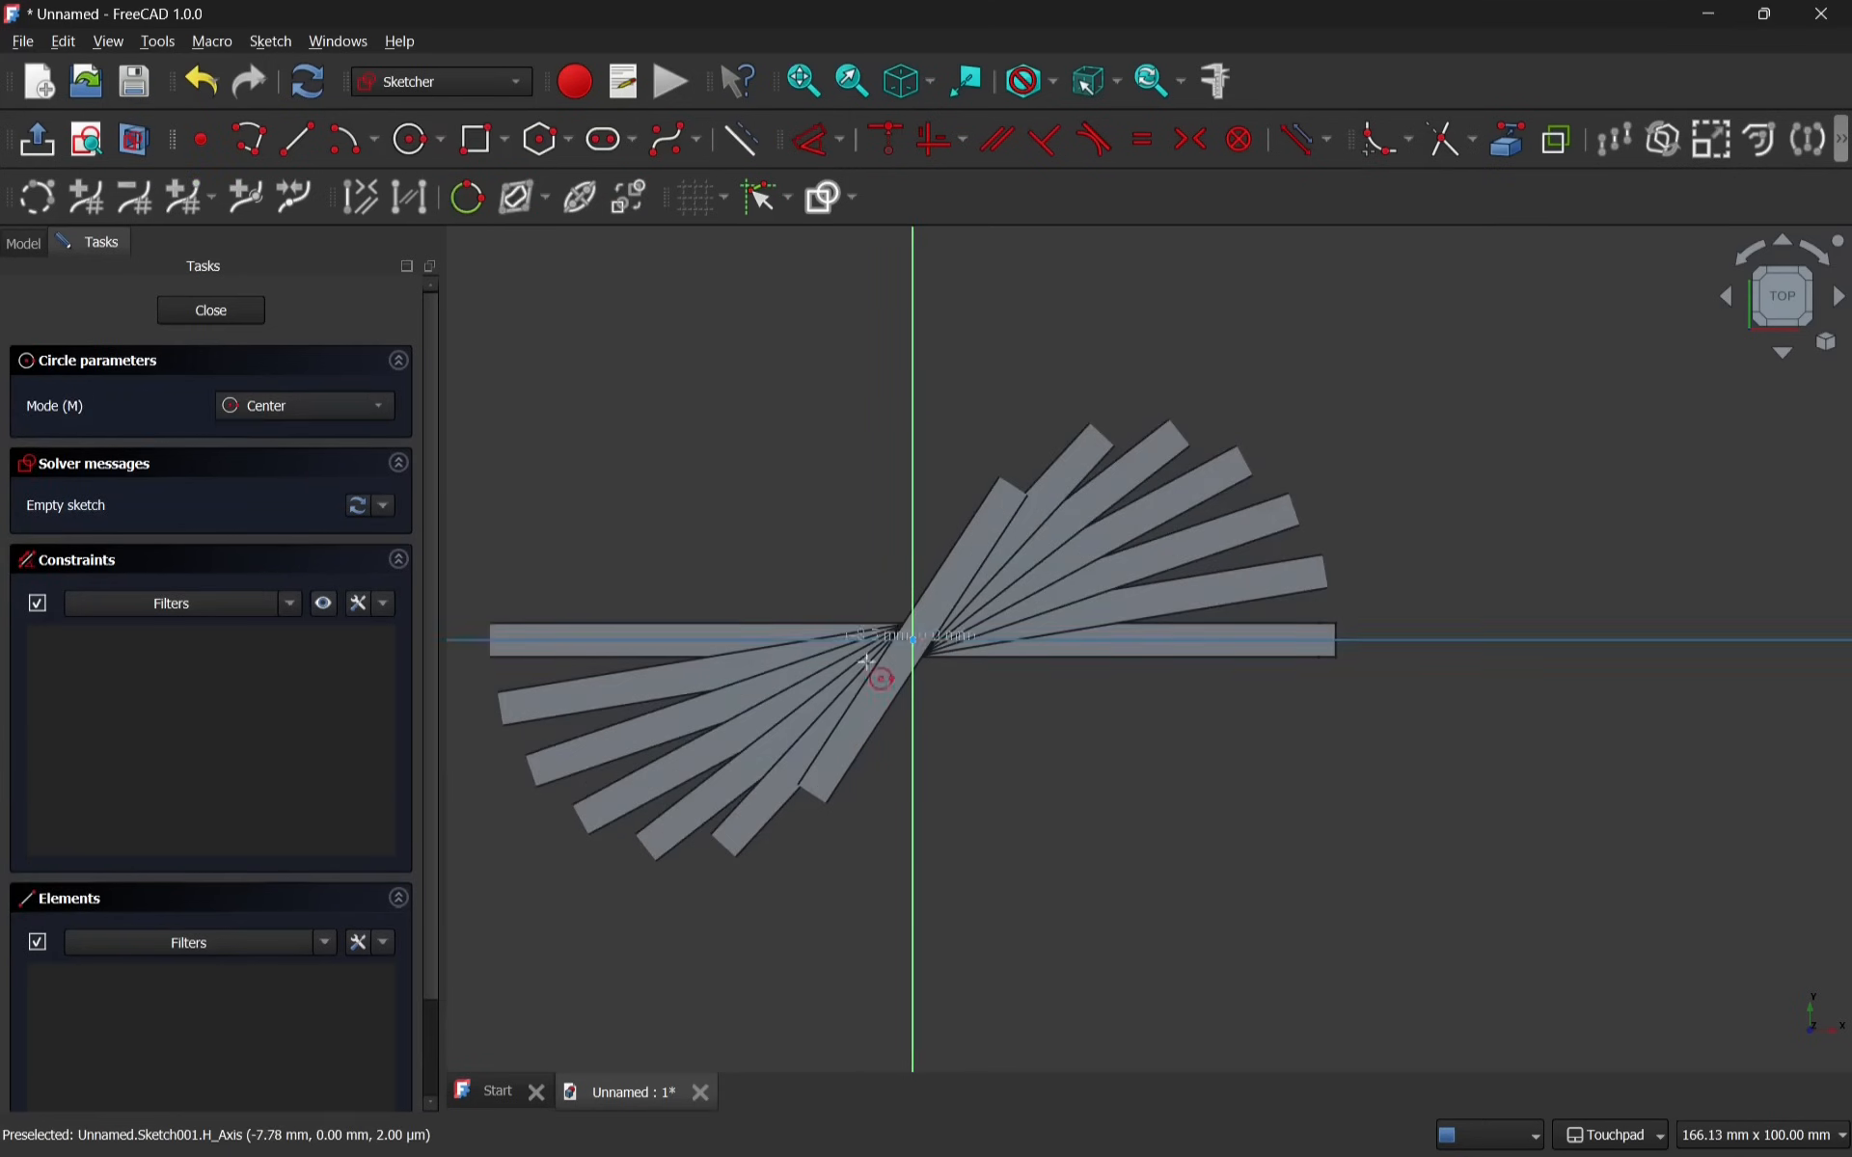
pyautogui.click(911, 638)
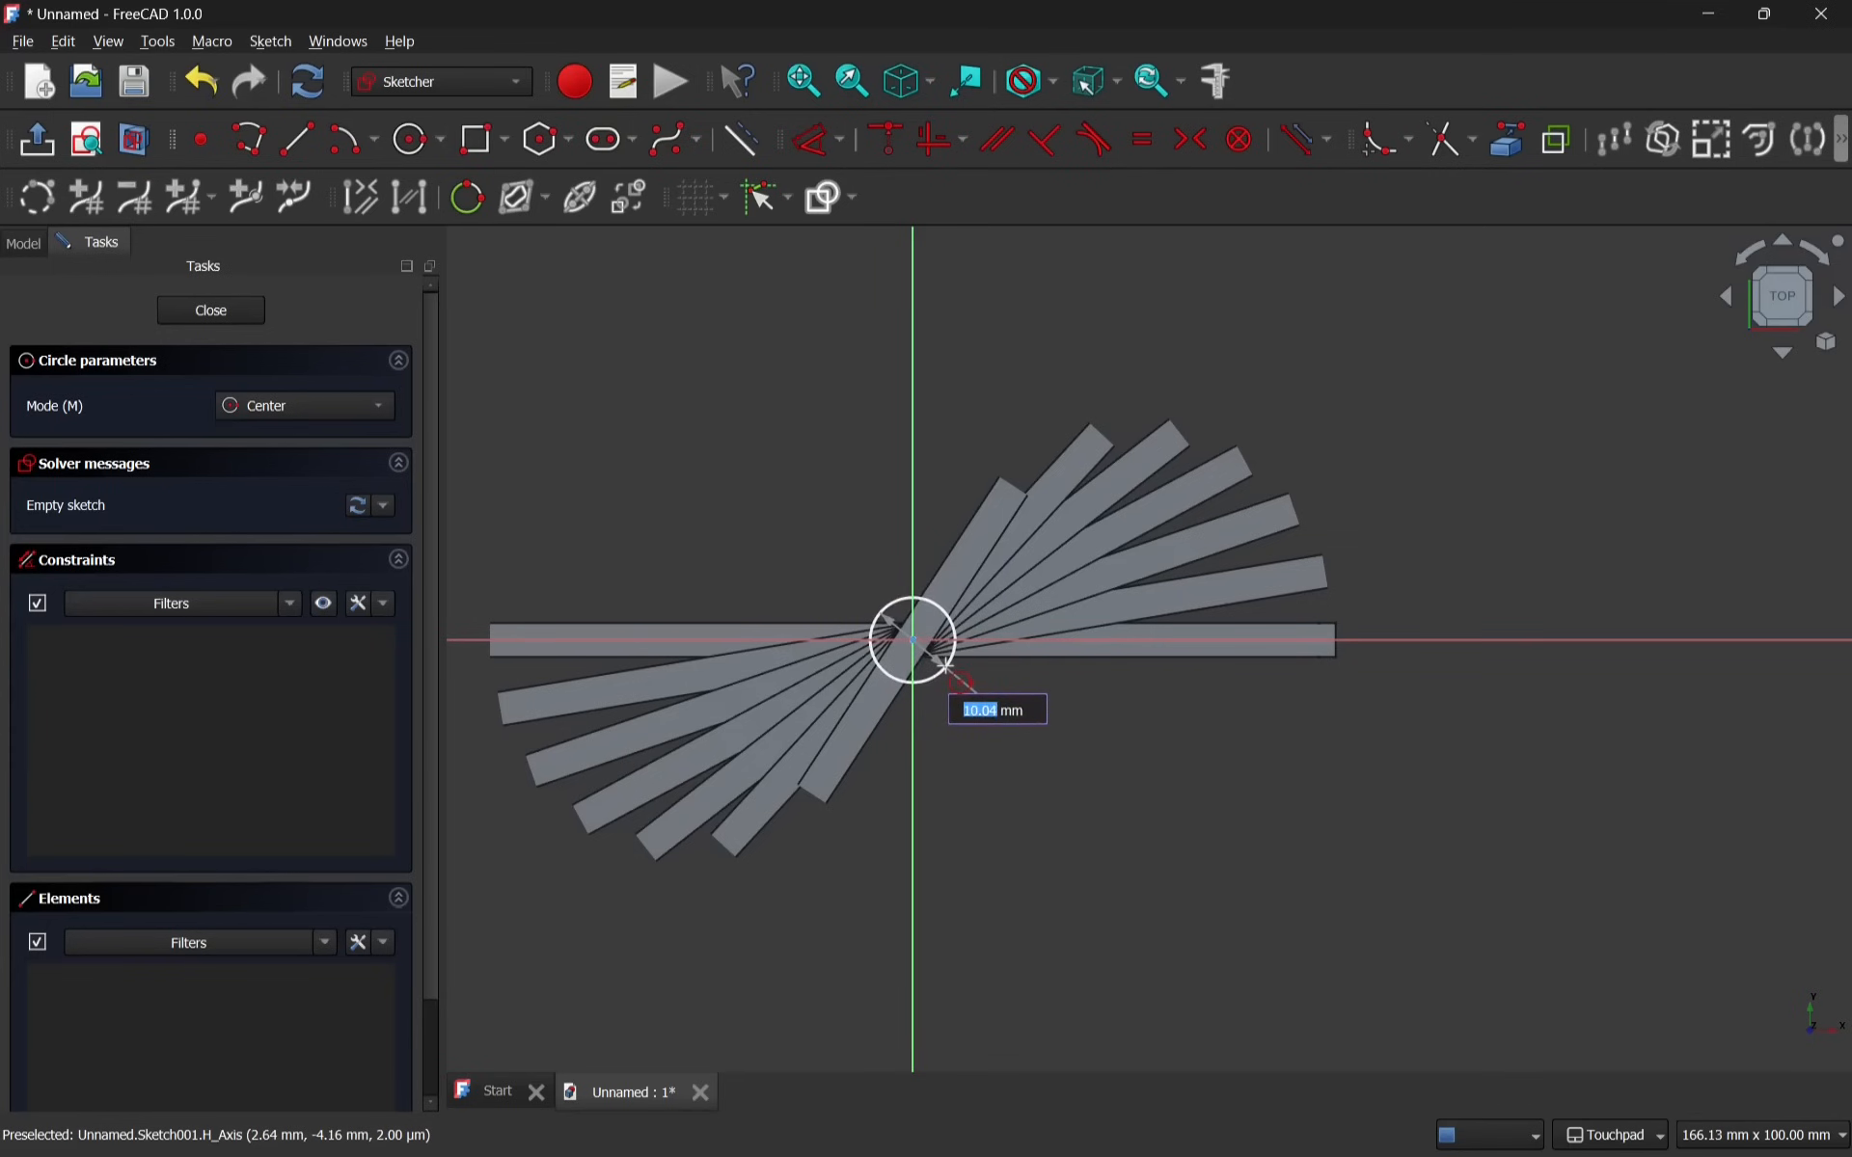
pyautogui.click(945, 664)
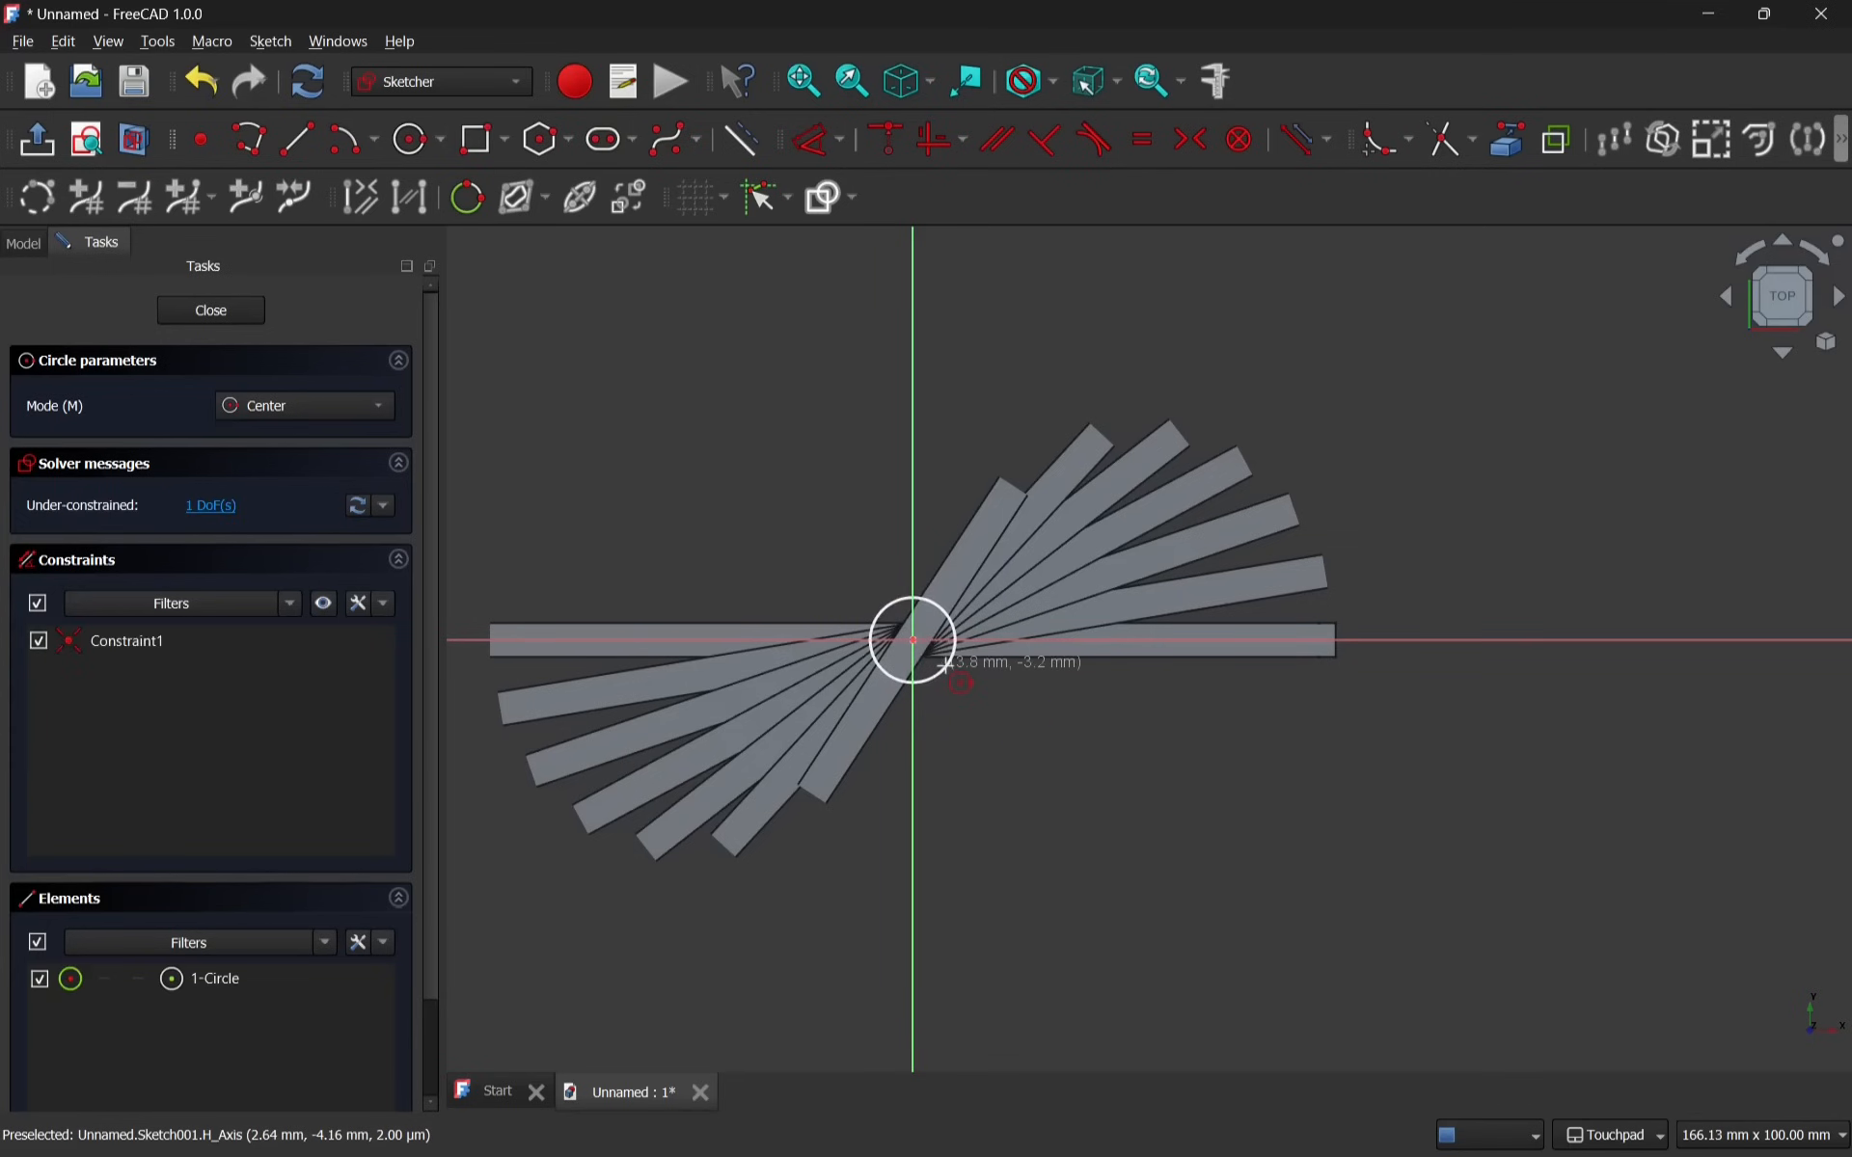
pyautogui.click(253, 314)
# Extrude the circle sketch 100 mm along its normal as a solid column through the lattice centre.
pyautogui.moveTo(967, 795); pyautogui.dragTo(1143, 815, button='middle')
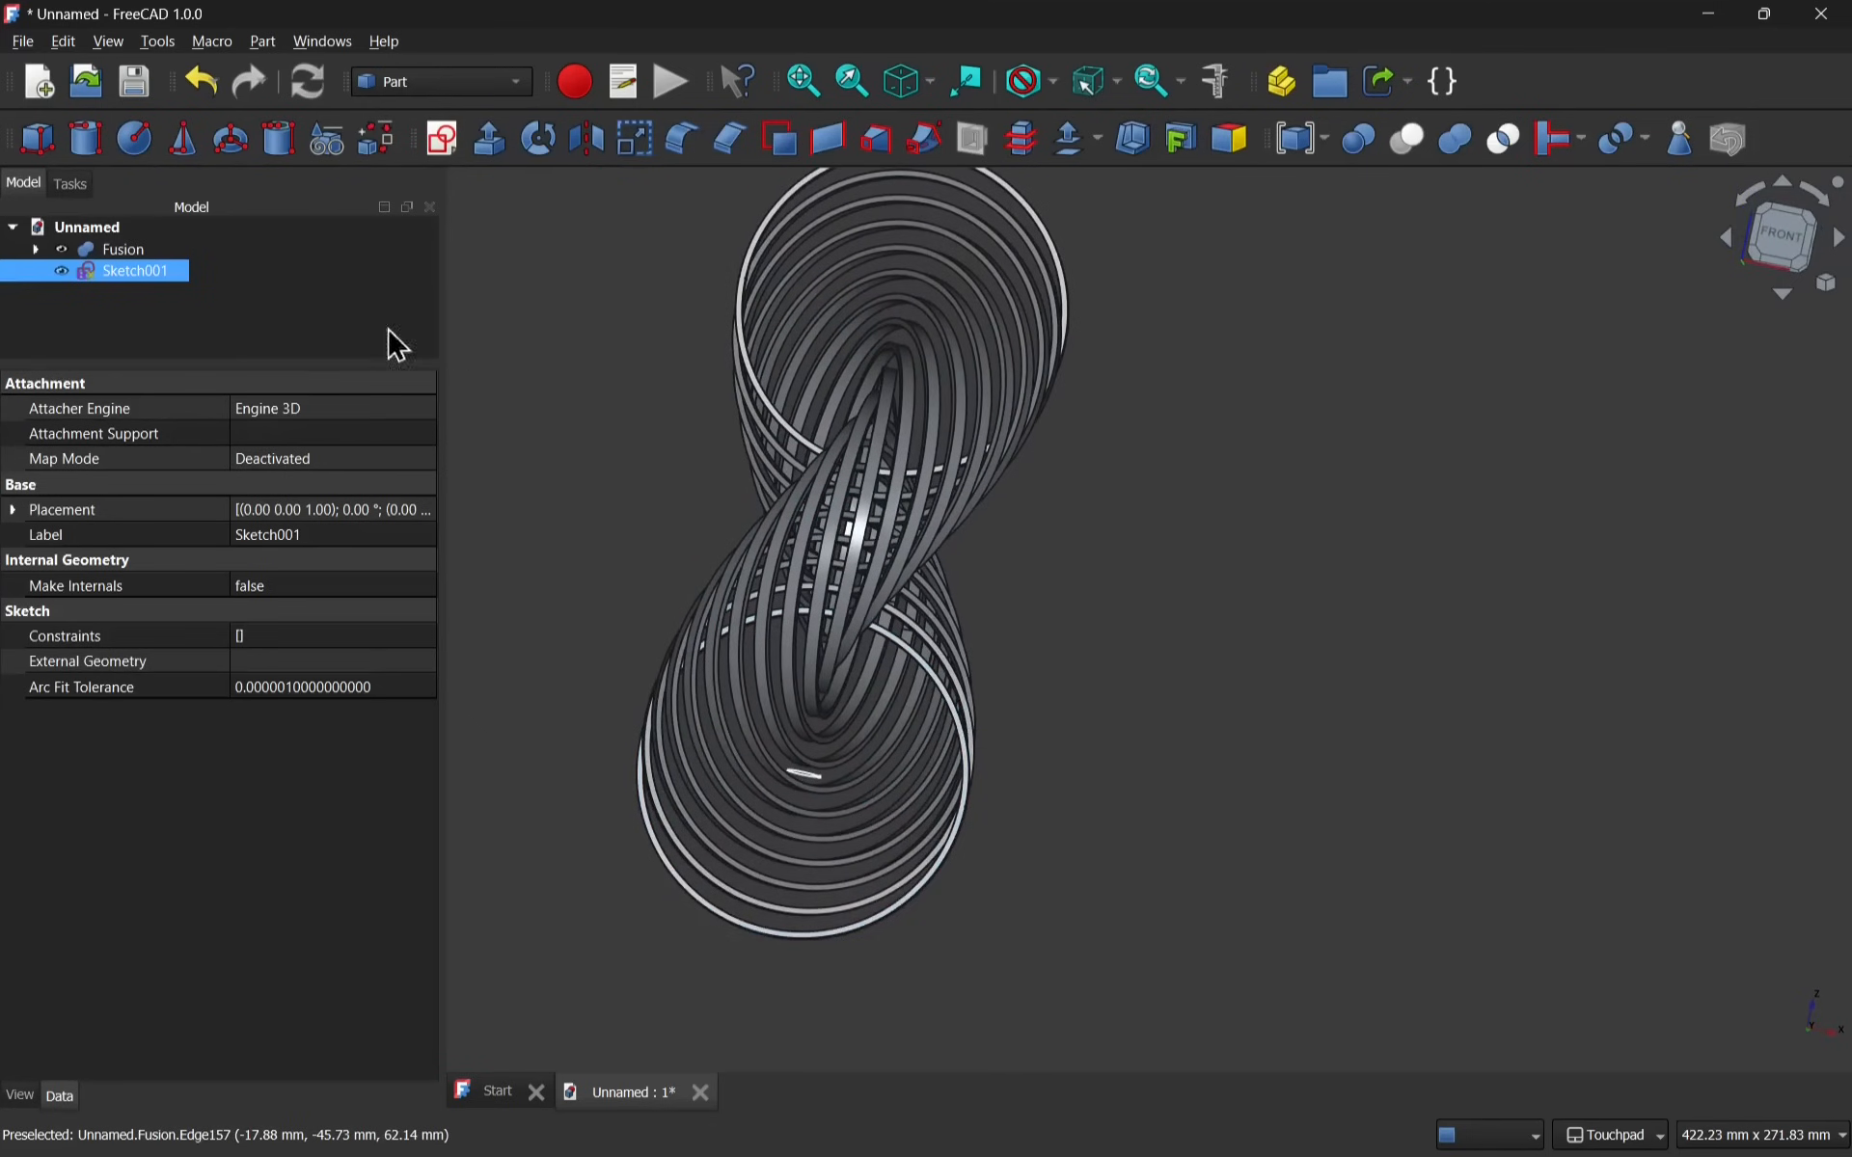
pyautogui.click(490, 141)
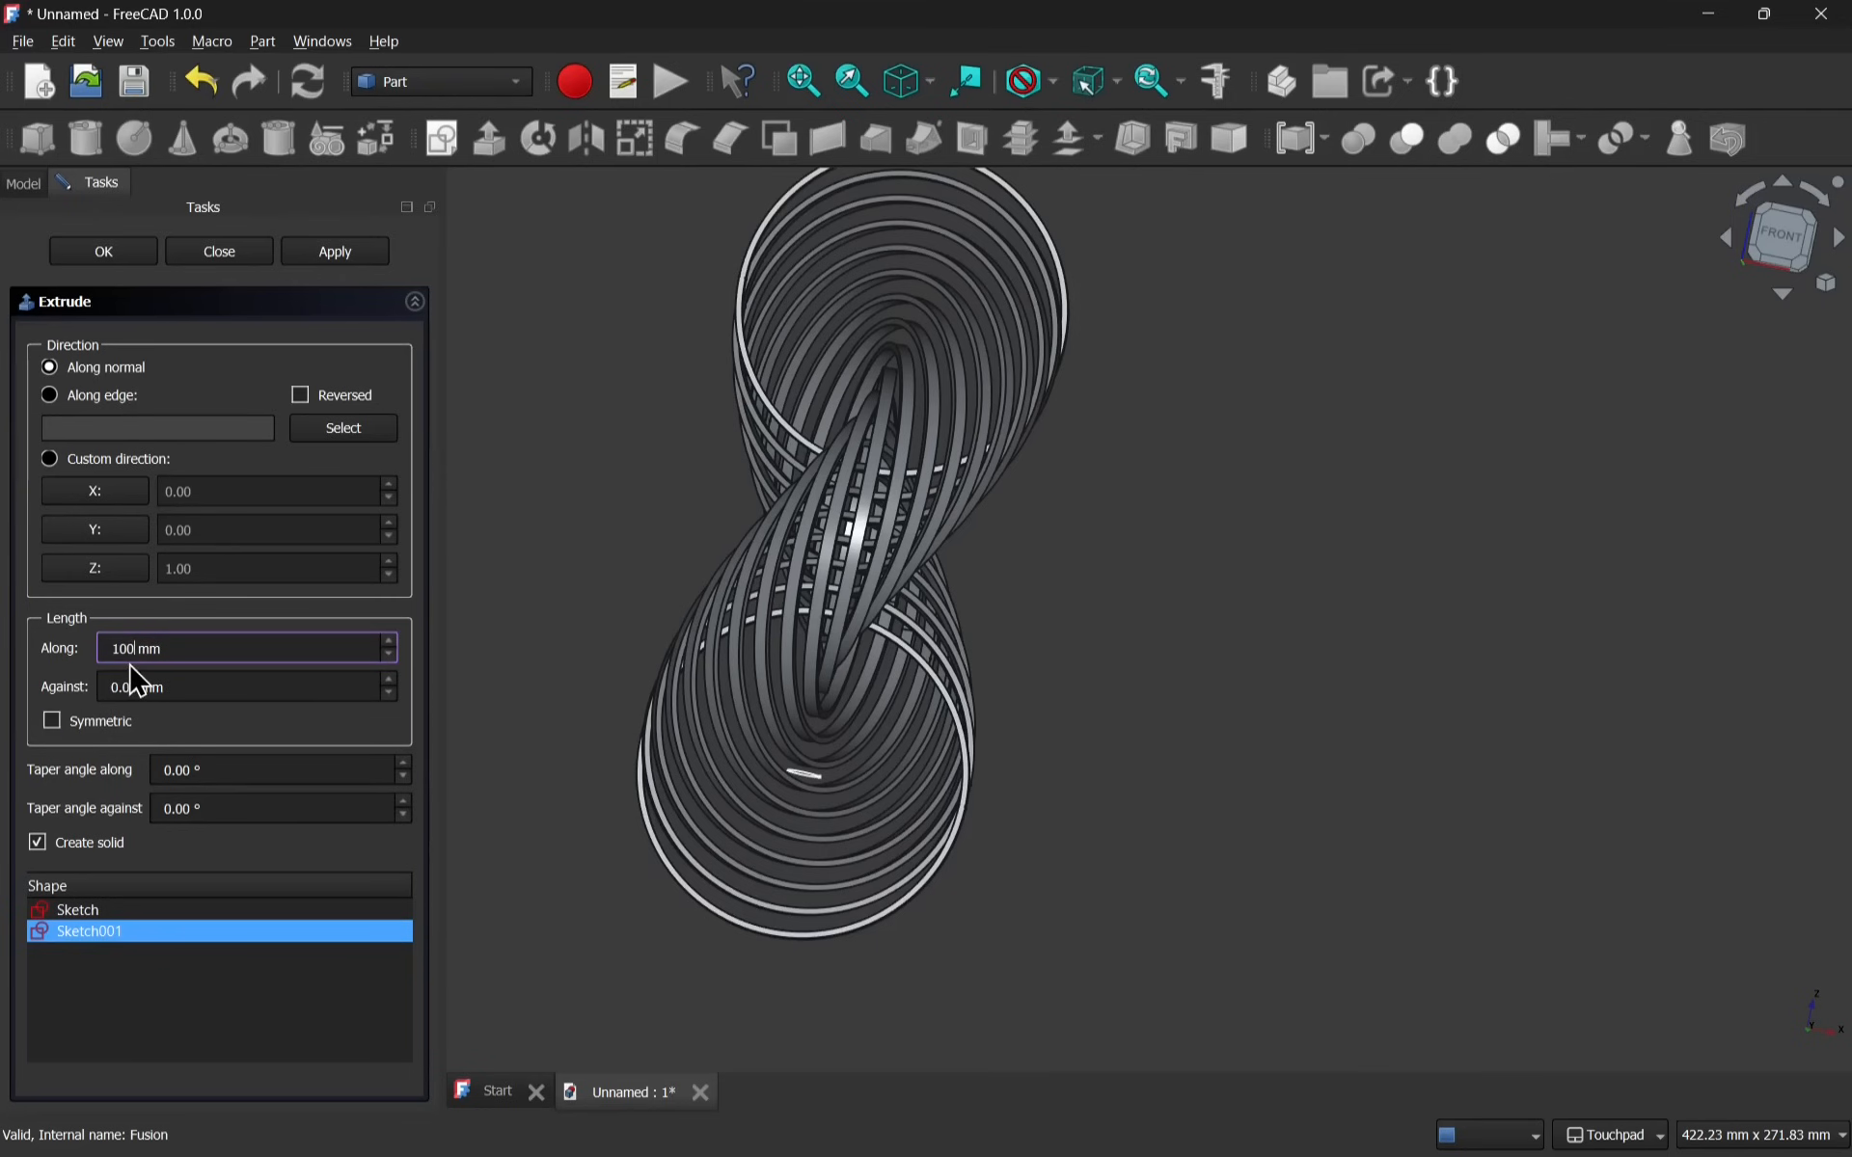
pyautogui.press('Return')
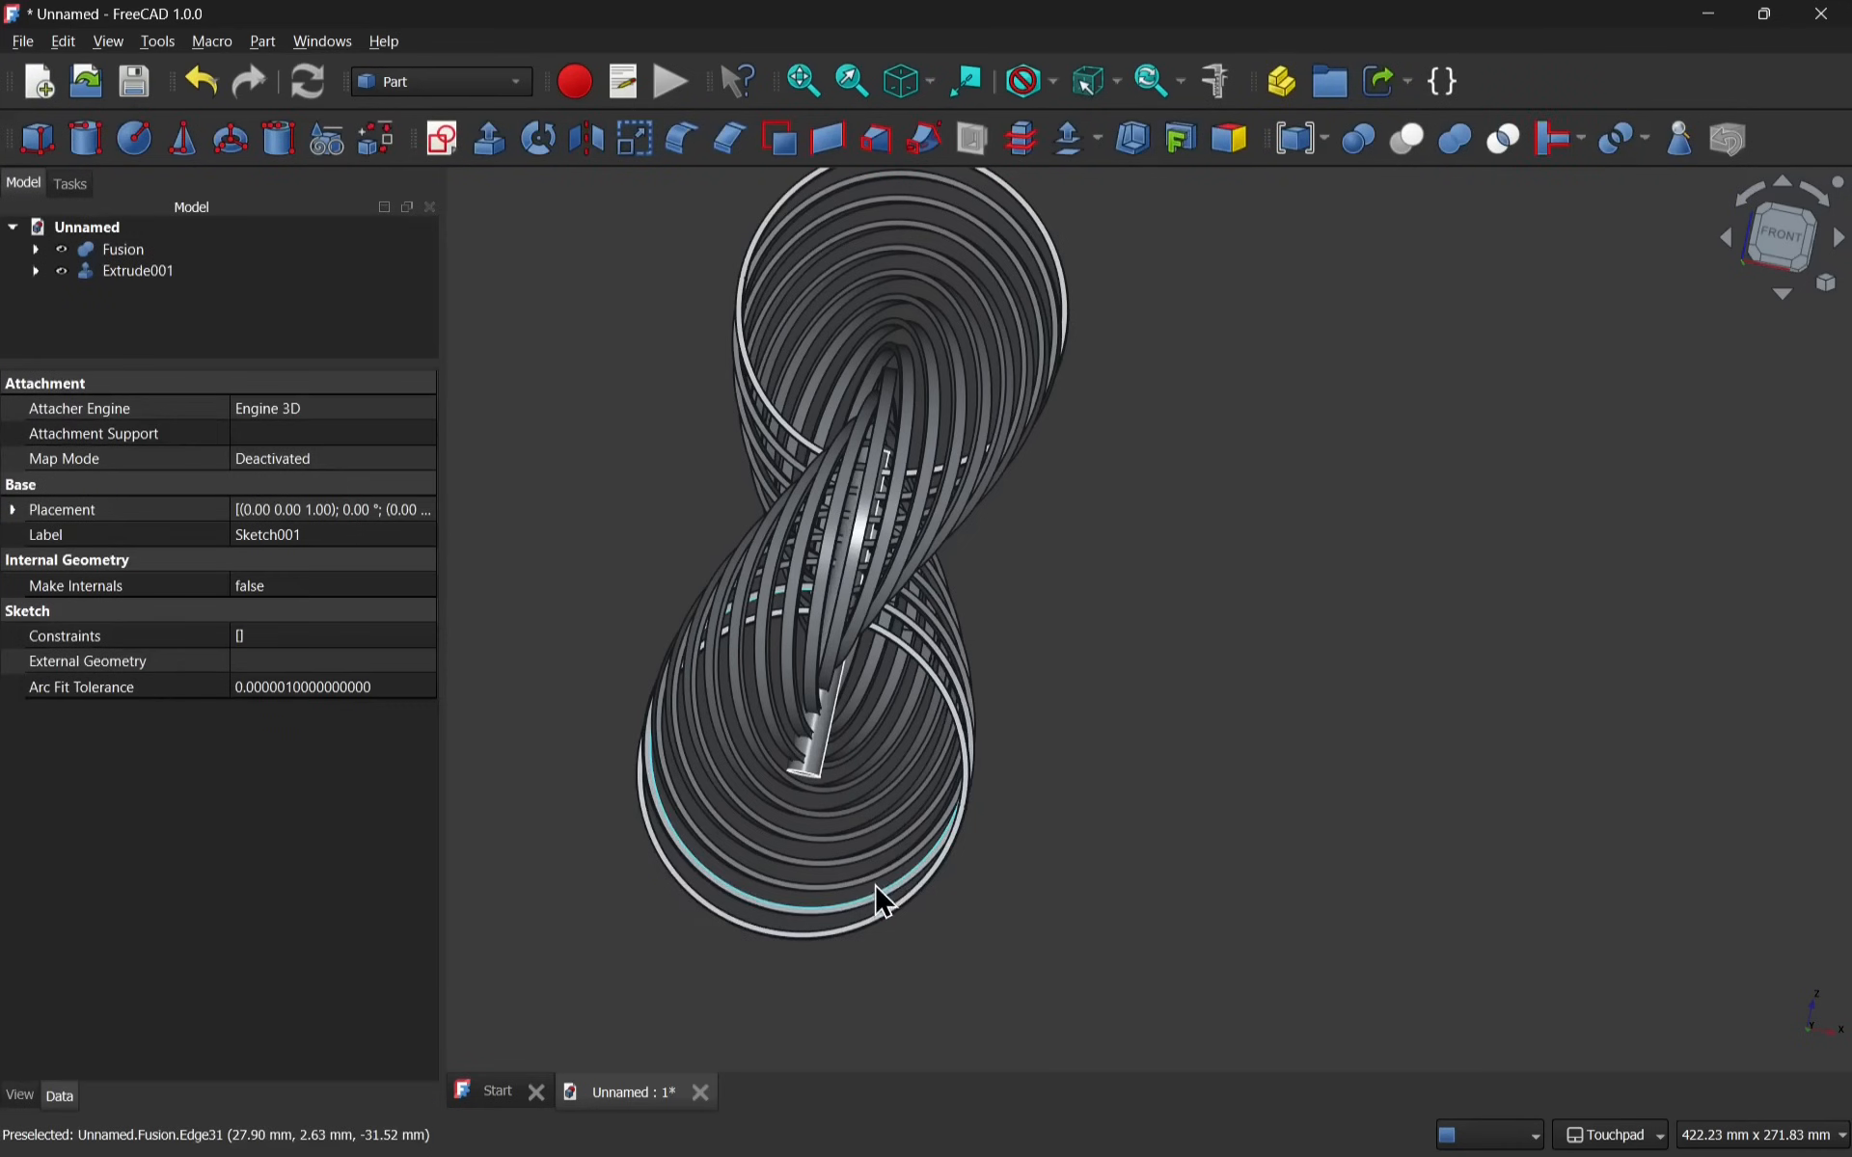
# Set the central column's reverse extrusion length (Length Rev) to 50 mm.
pyautogui.moveTo(853, 755)
pyautogui.keyDown('shift'); pyautogui.mouseDown()
pyautogui.moveTo(771, 678)
pyautogui.moveTo(628, 649)
pyautogui.moveTo(570, 706)
pyautogui.moveTo(696, 869)
pyautogui.moveTo(823, 810)
pyautogui.moveTo(839, 727)
pyautogui.mouseUp(); pyautogui.keyUp('shift')
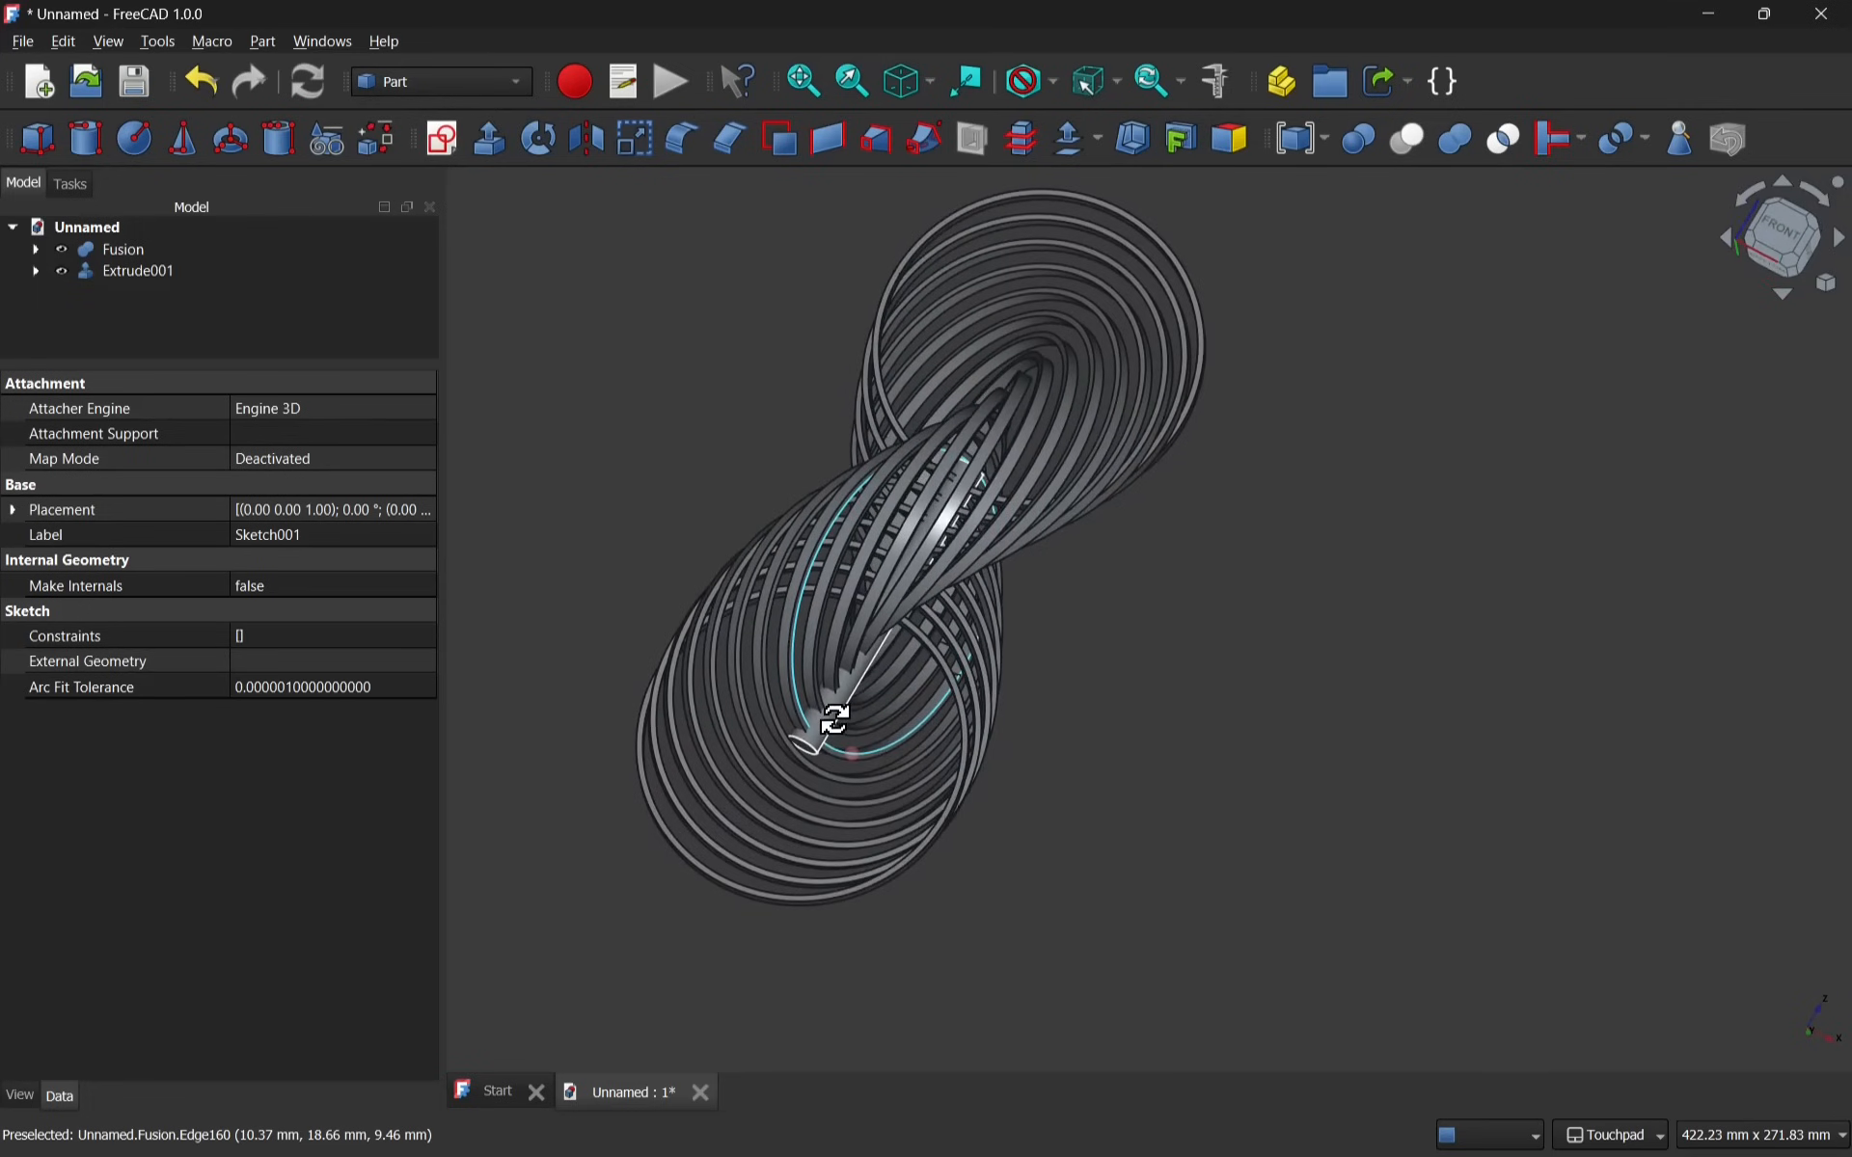
pyautogui.click(156, 287)
pyautogui.click(149, 275)
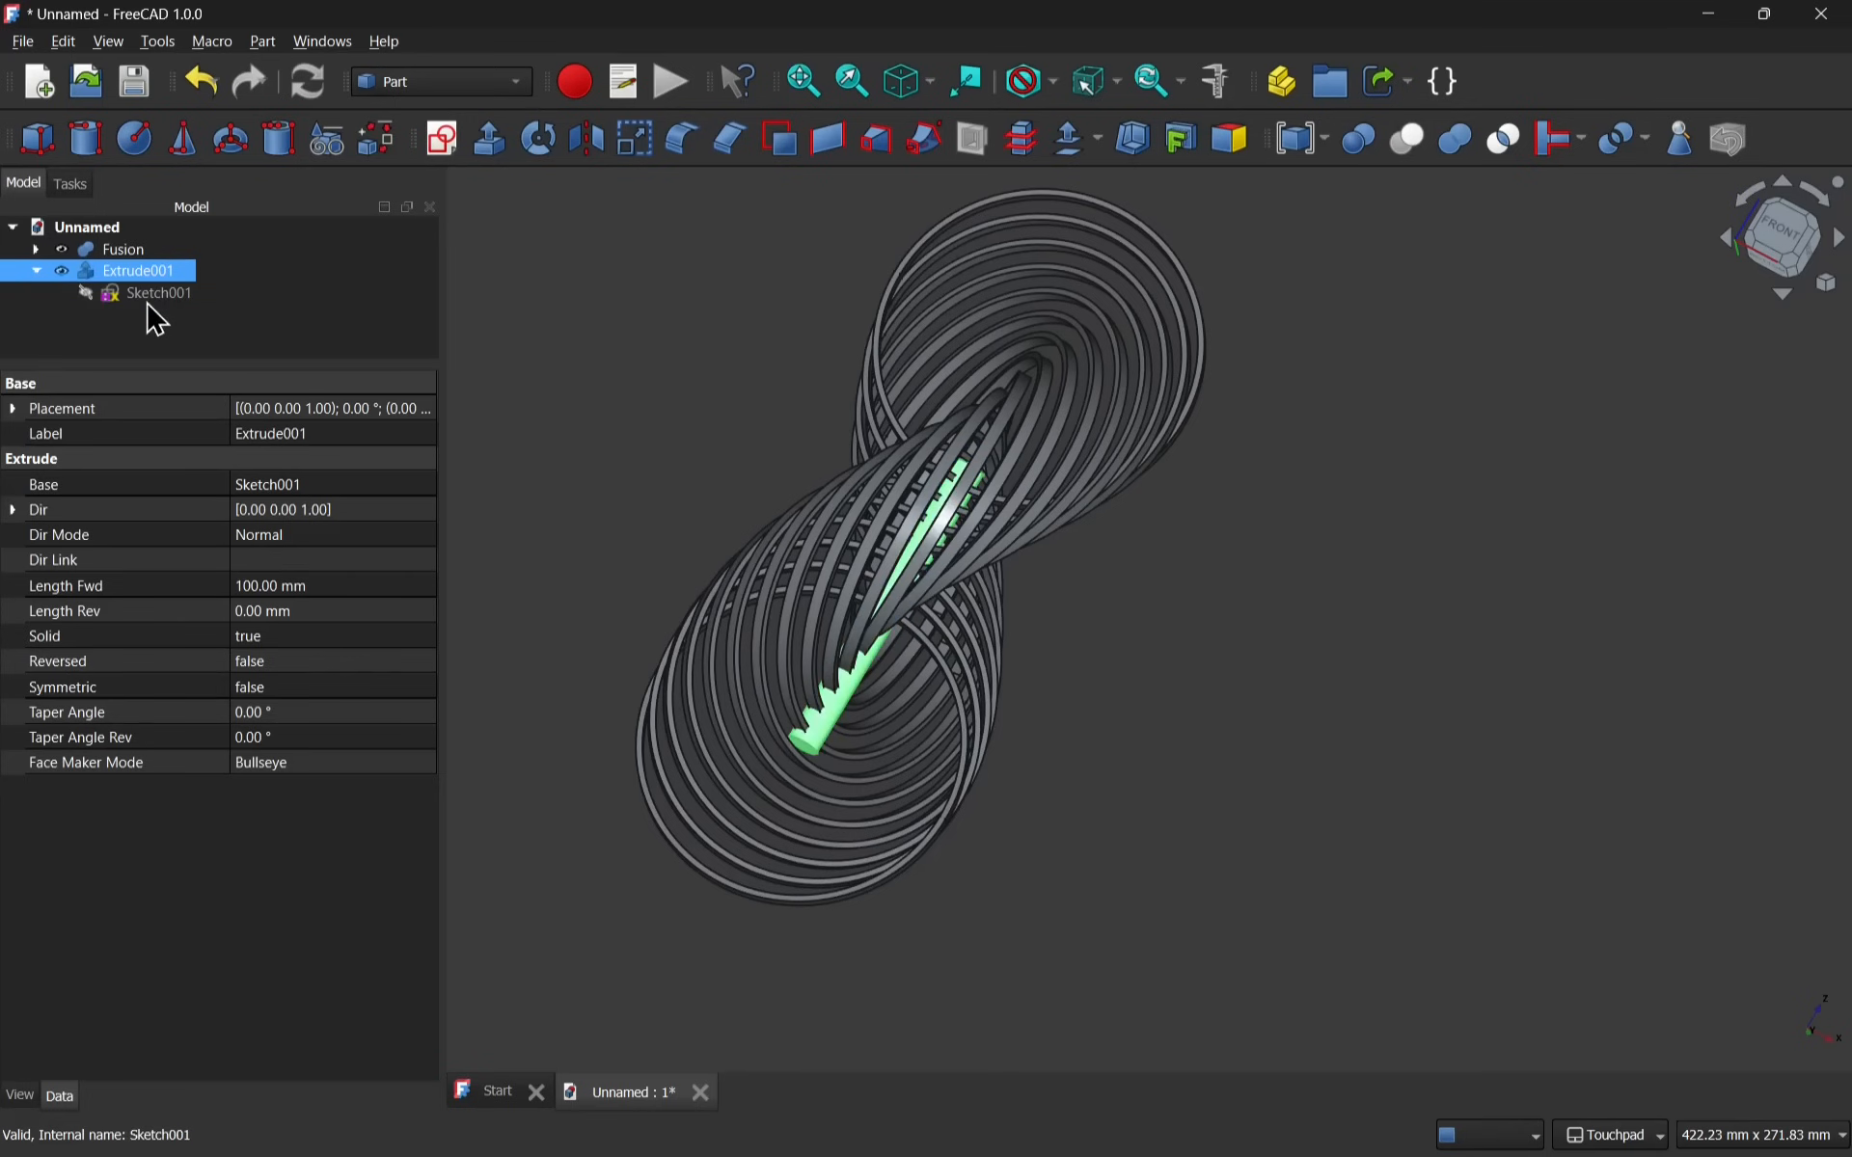
pyautogui.click(150, 301)
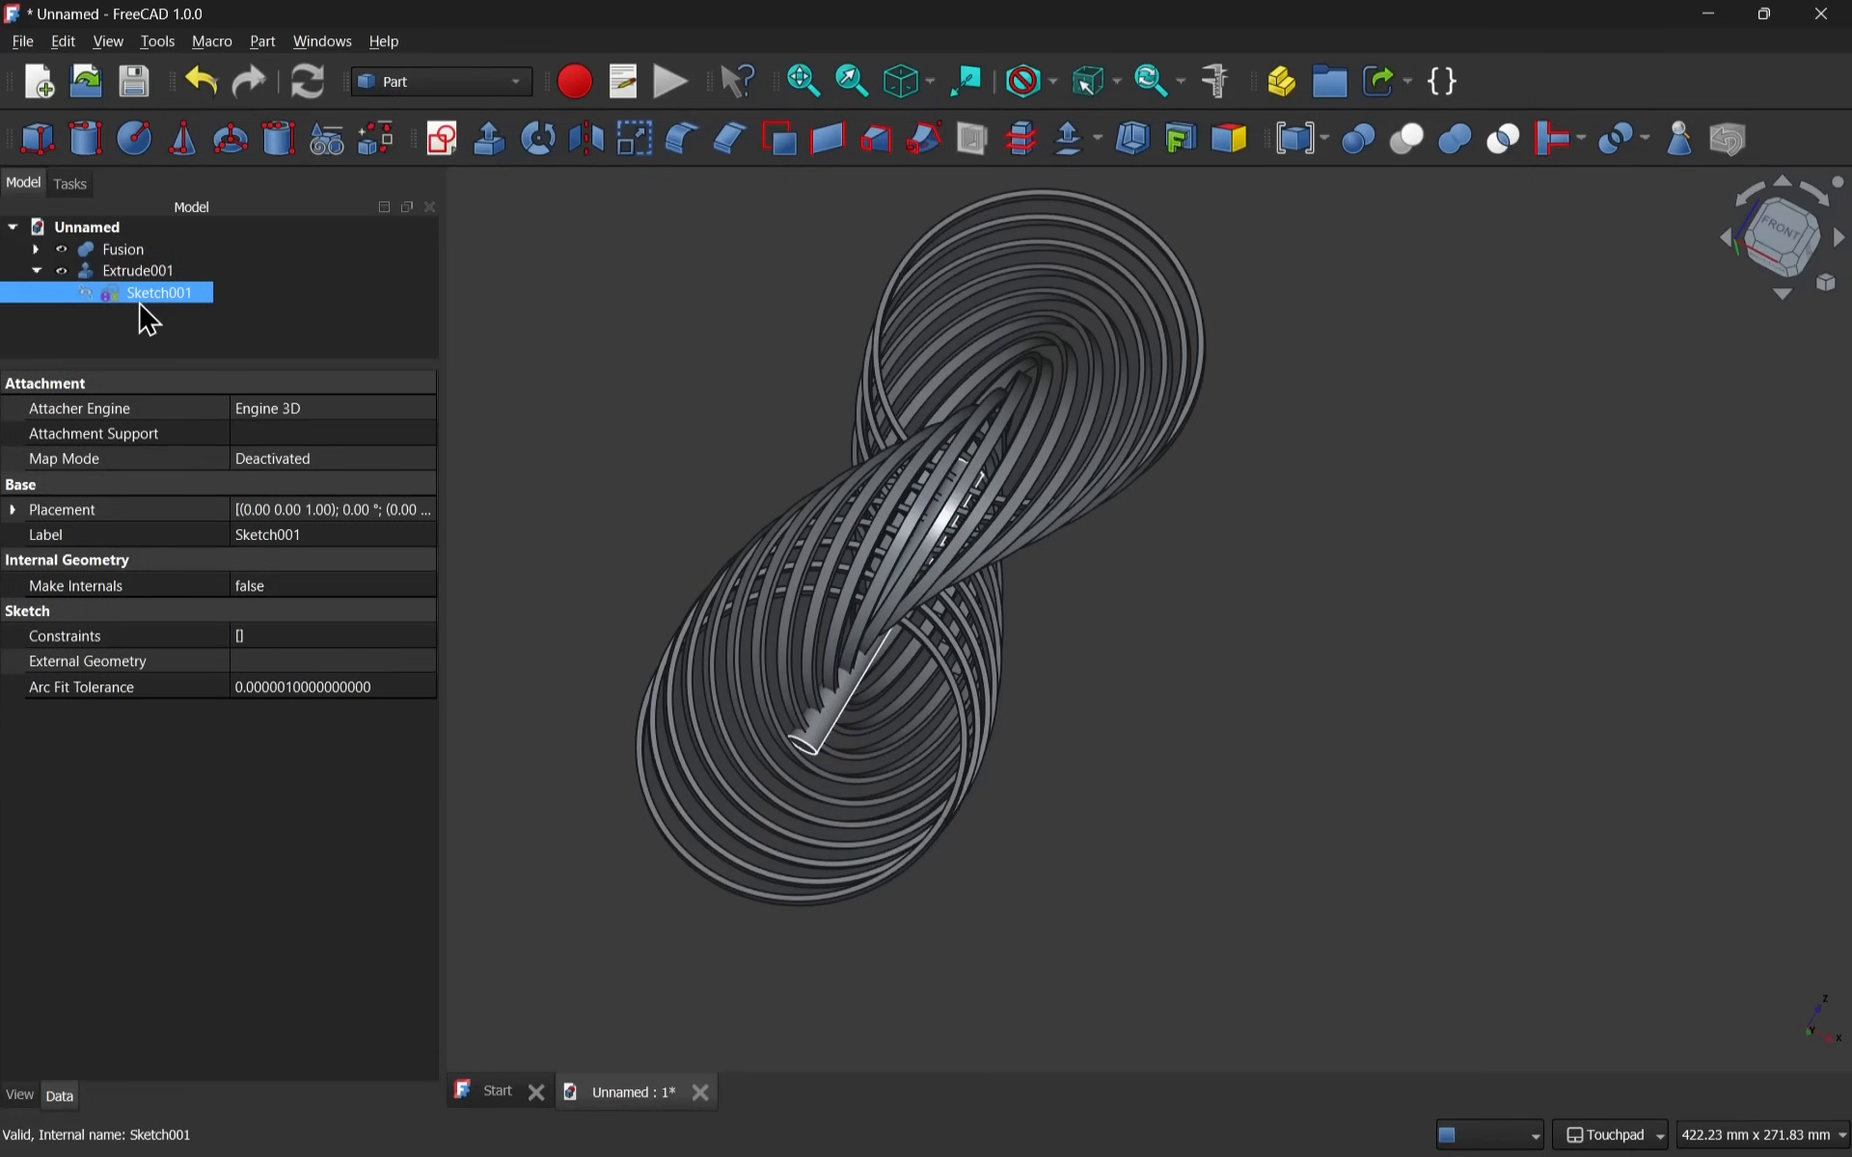
pyautogui.click(142, 268)
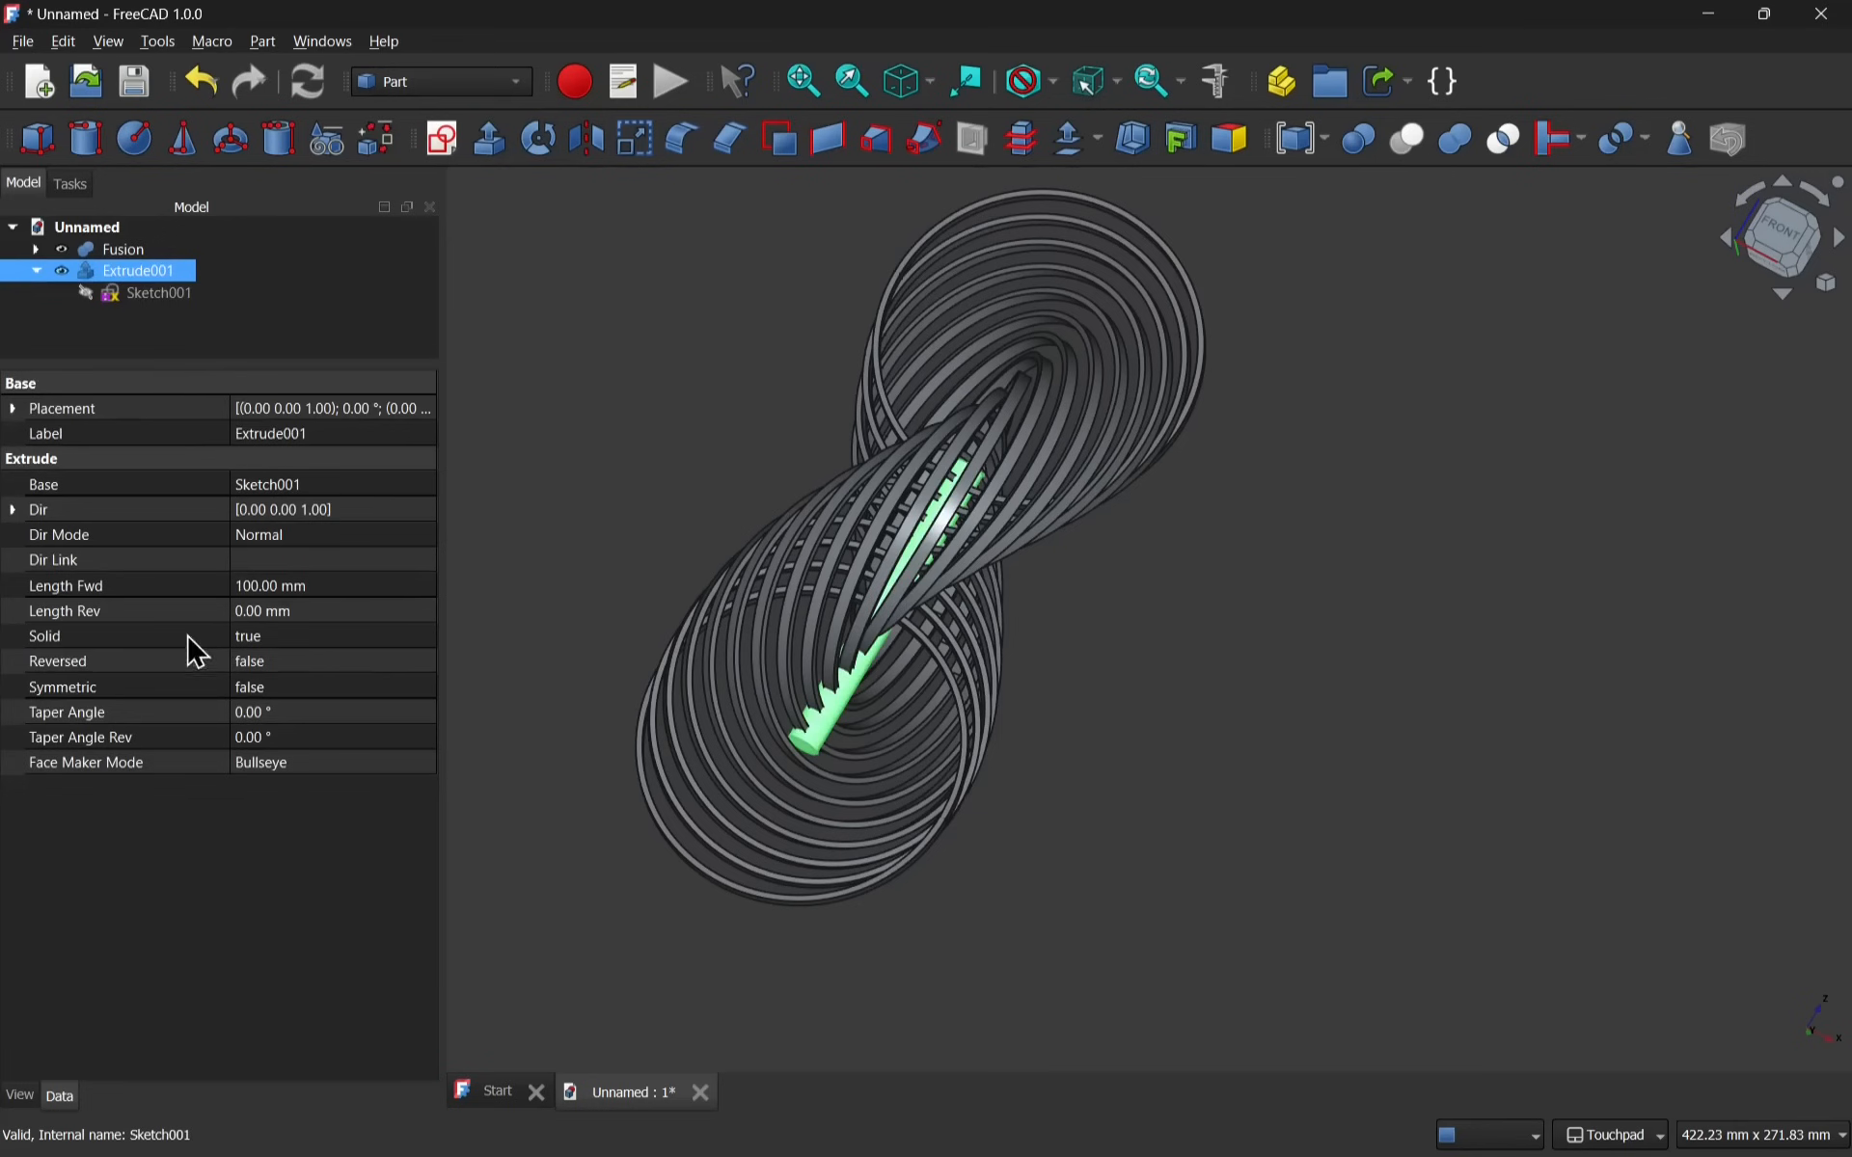
pyautogui.click(266, 613)
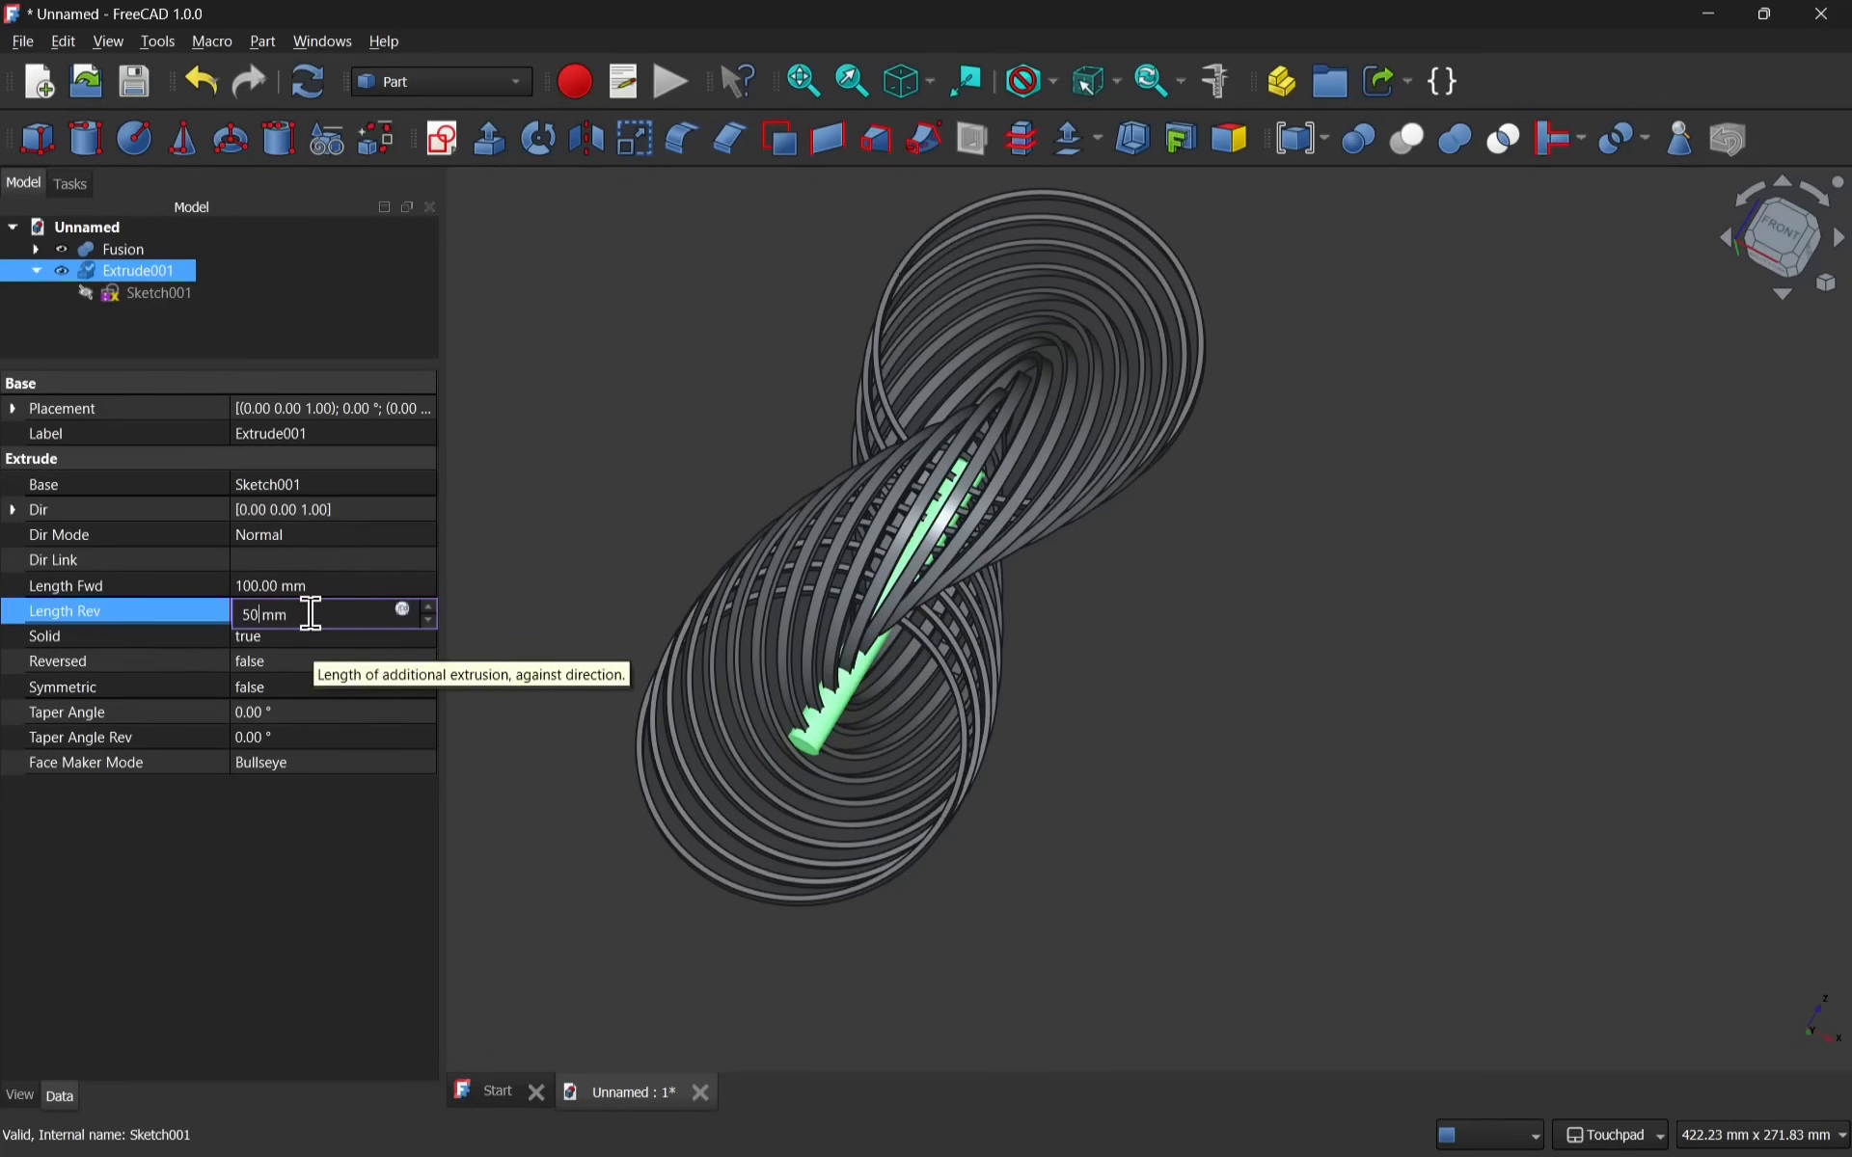
pyautogui.press('Return')
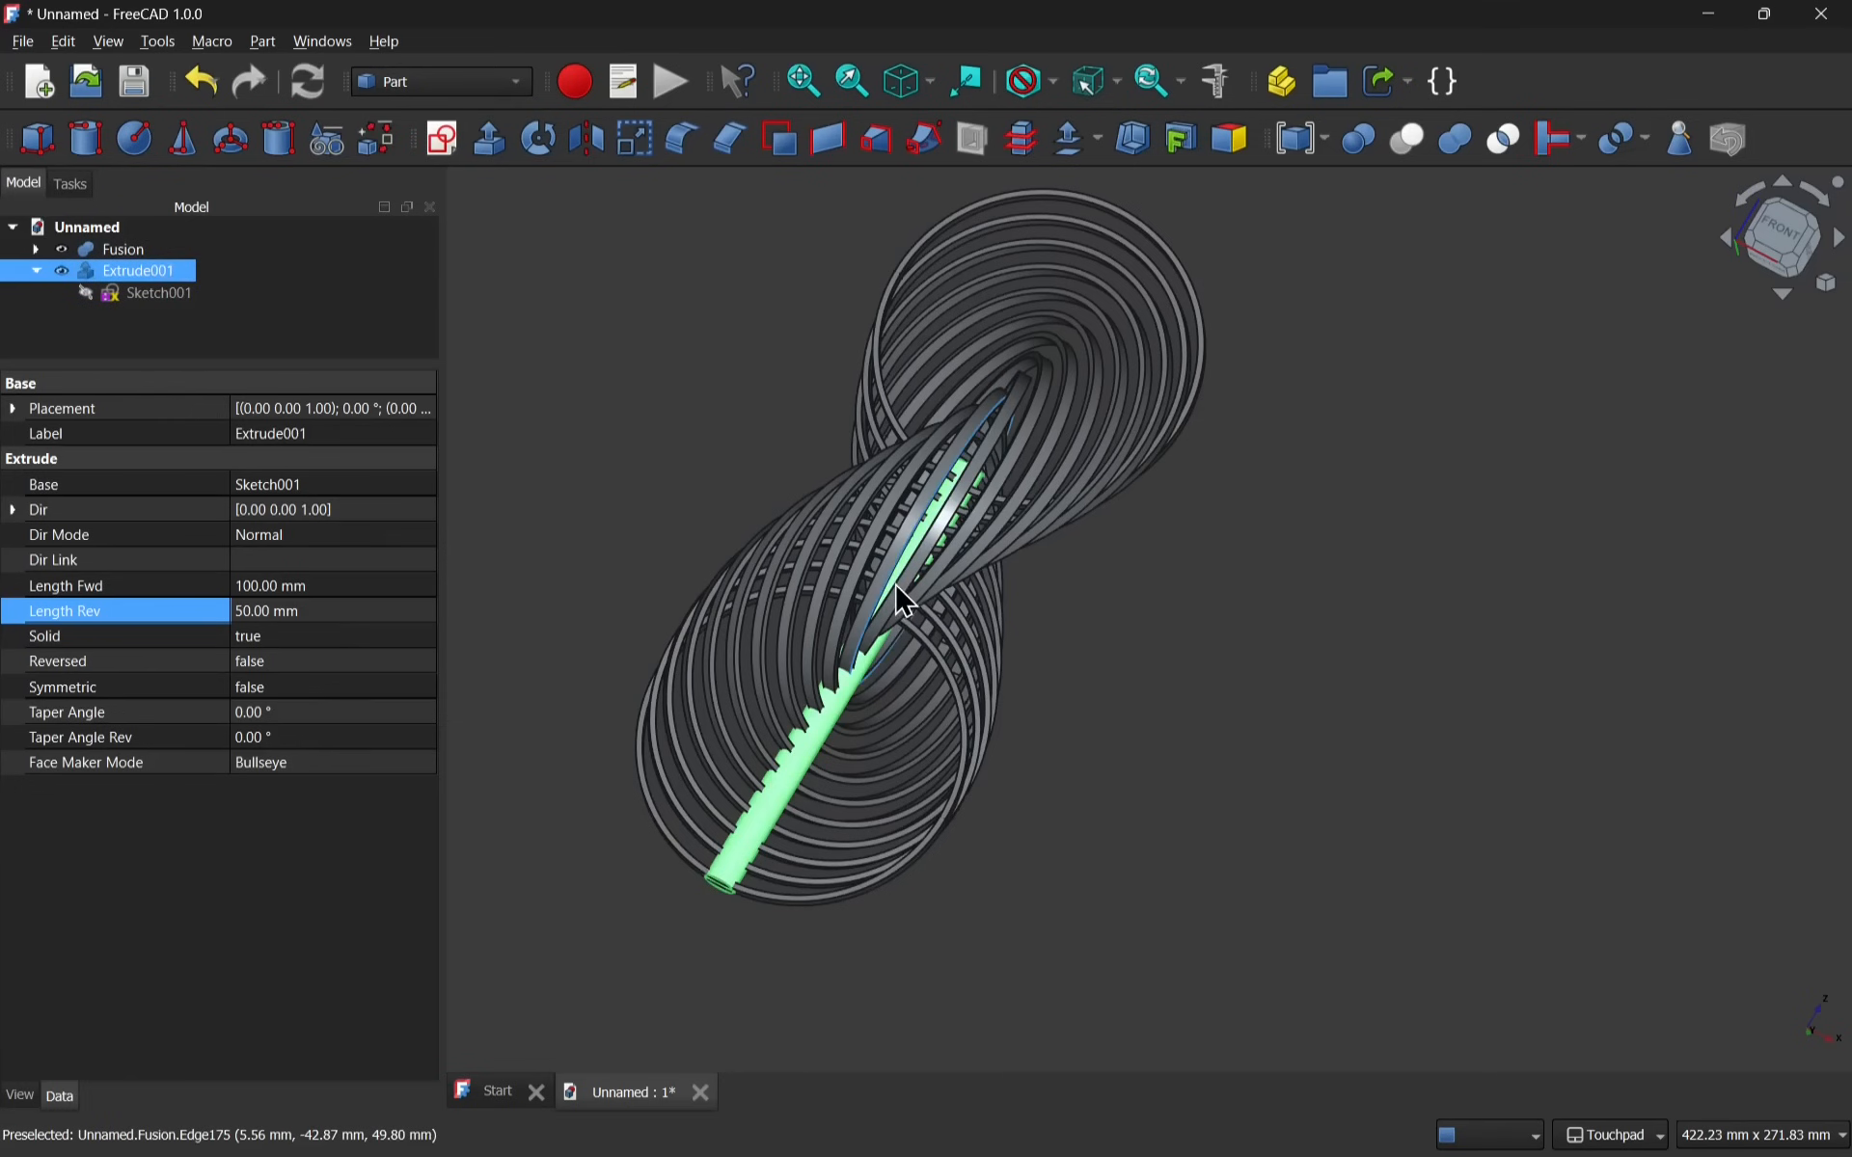
# Create a sketch on the column's lower end face using the Plane face attachment method.
pyautogui.click(1777, 229)
pyautogui.scroll(-5, 1196, 569)
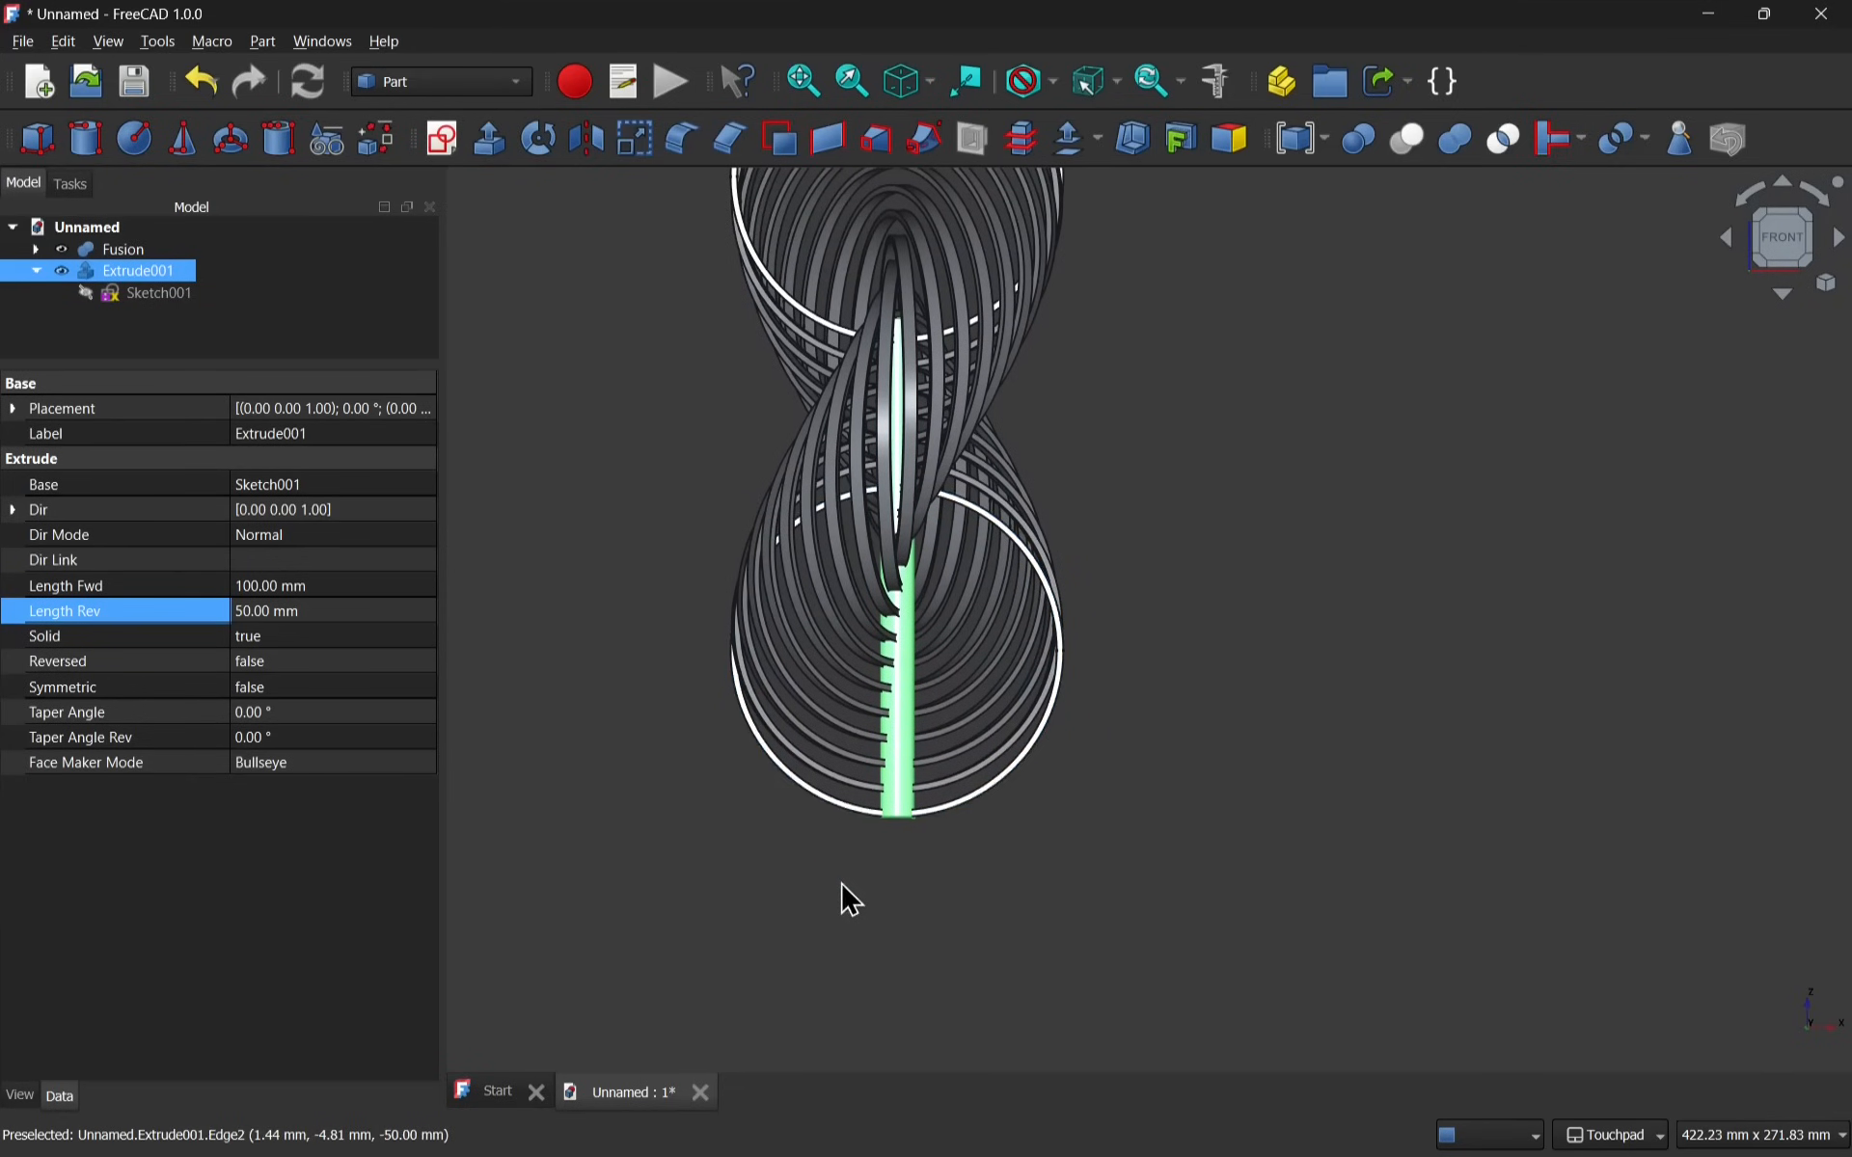
pyautogui.keyDown('shift'); pyautogui.moveTo(839, 879); pyautogui.dragTo(899, 776); pyautogui.keyUp('shift')
pyautogui.scroll(1, 887, 854)
pyautogui.scroll(5, 892, 875)
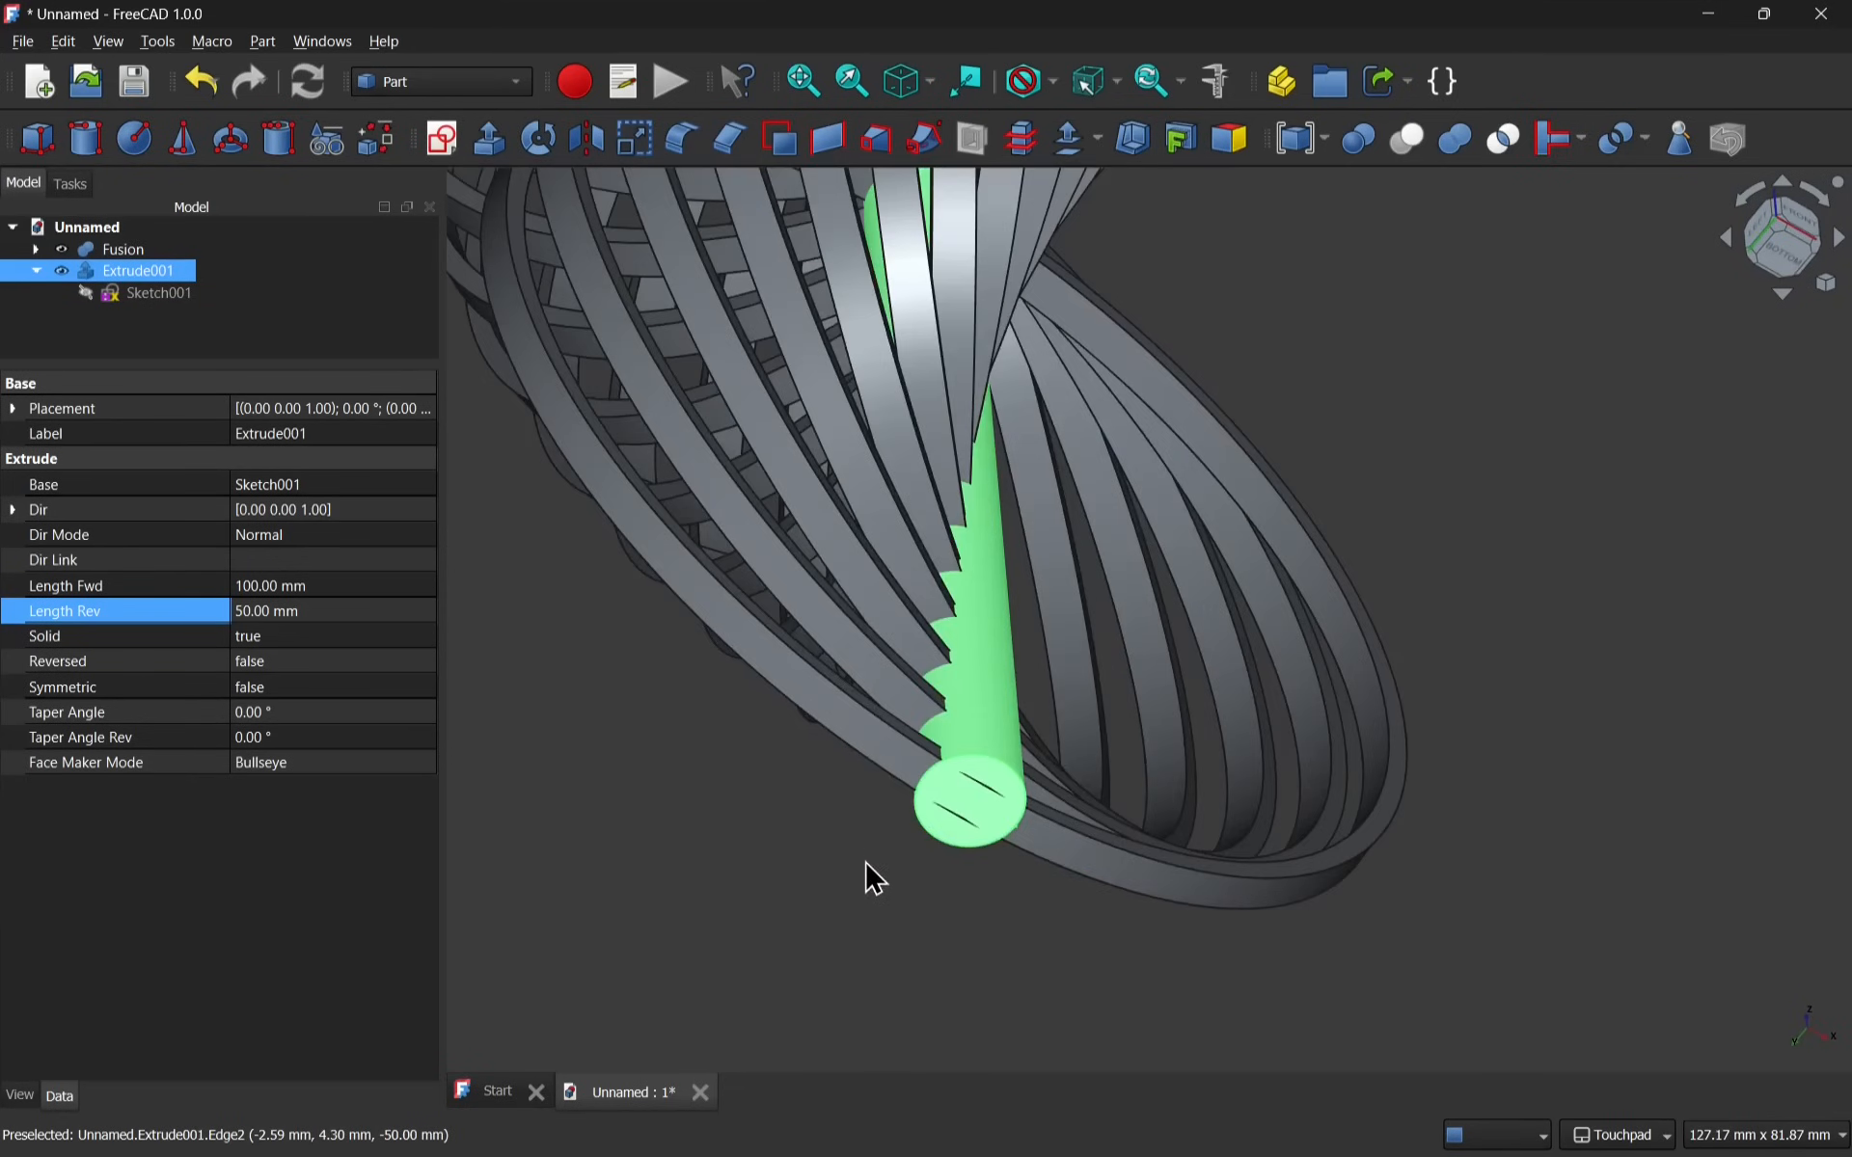
pyautogui.click(953, 834)
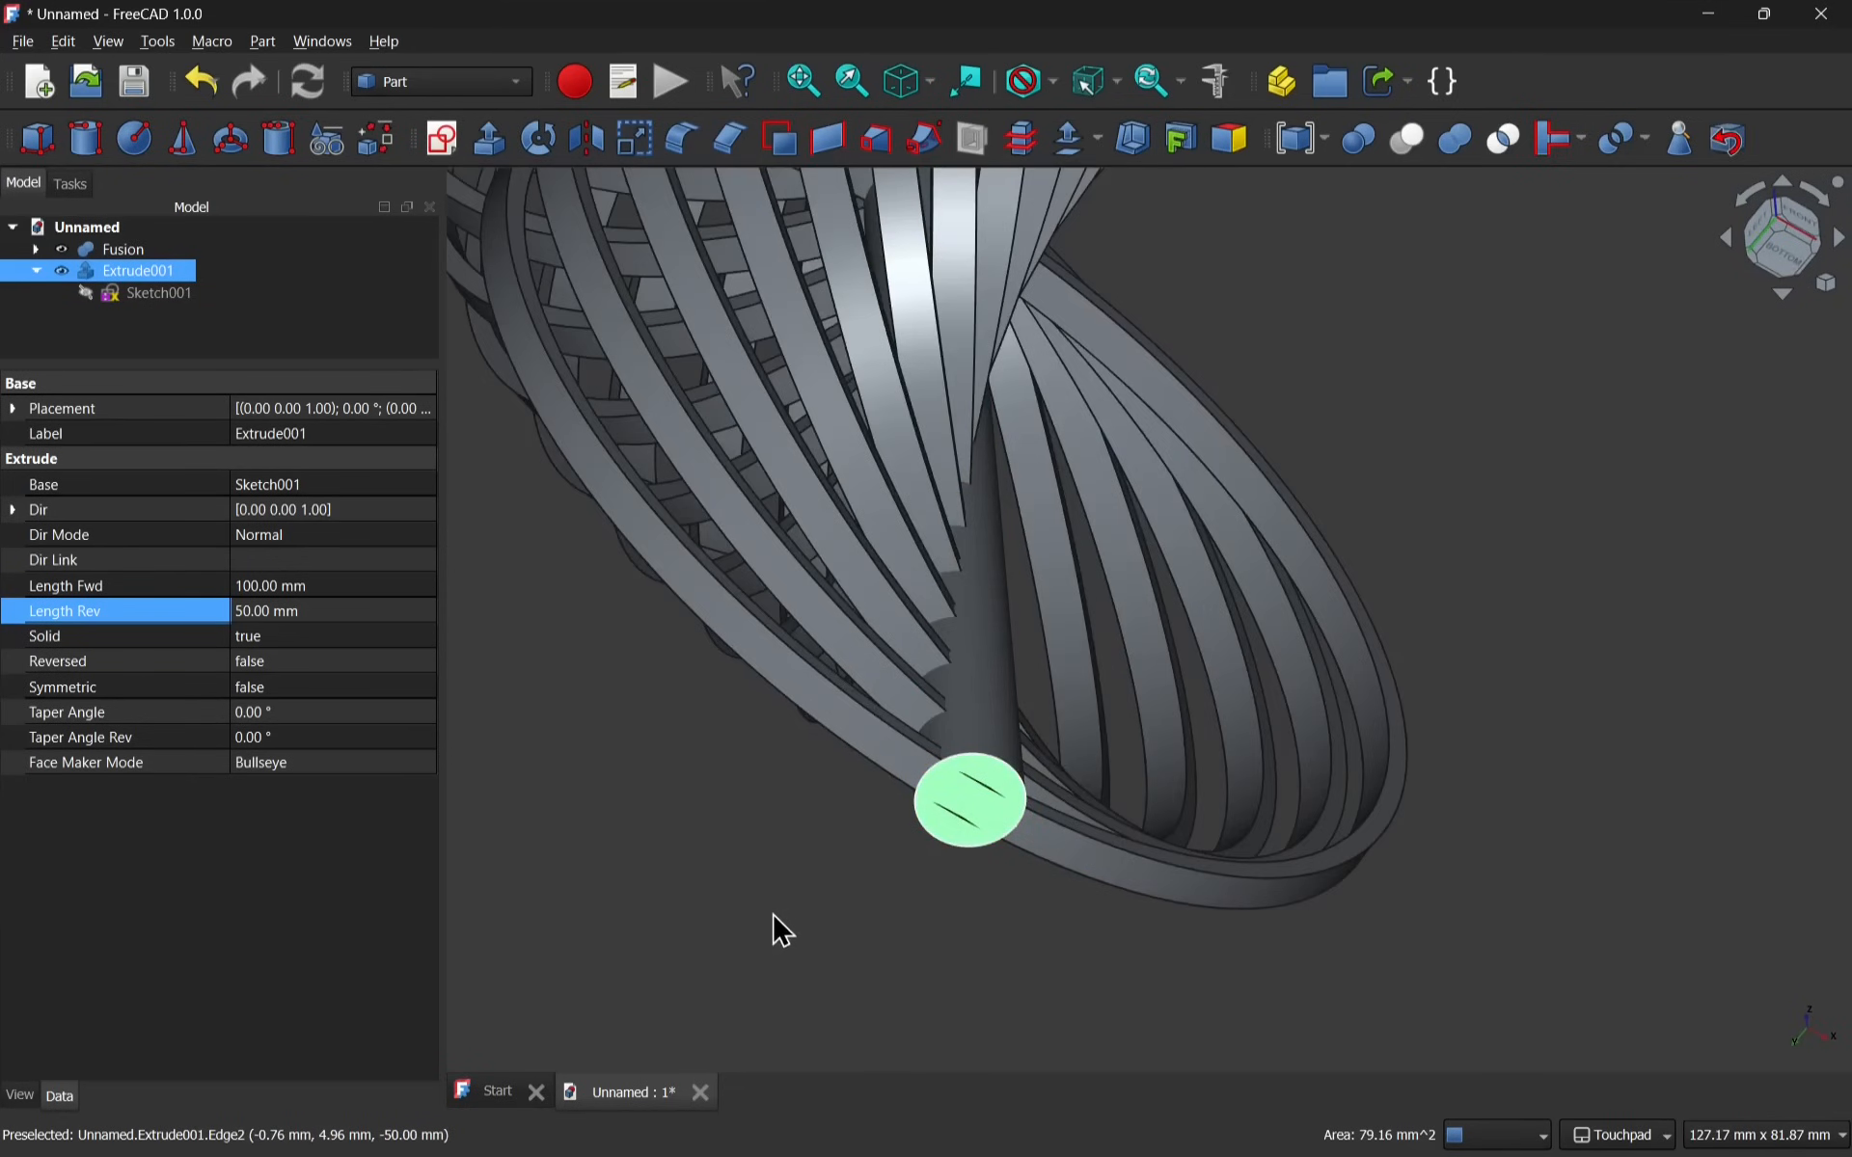
pyautogui.keyDown('shift'); pyautogui.moveTo(789, 902); pyautogui.dragTo(716, 960); pyautogui.keyUp('shift')
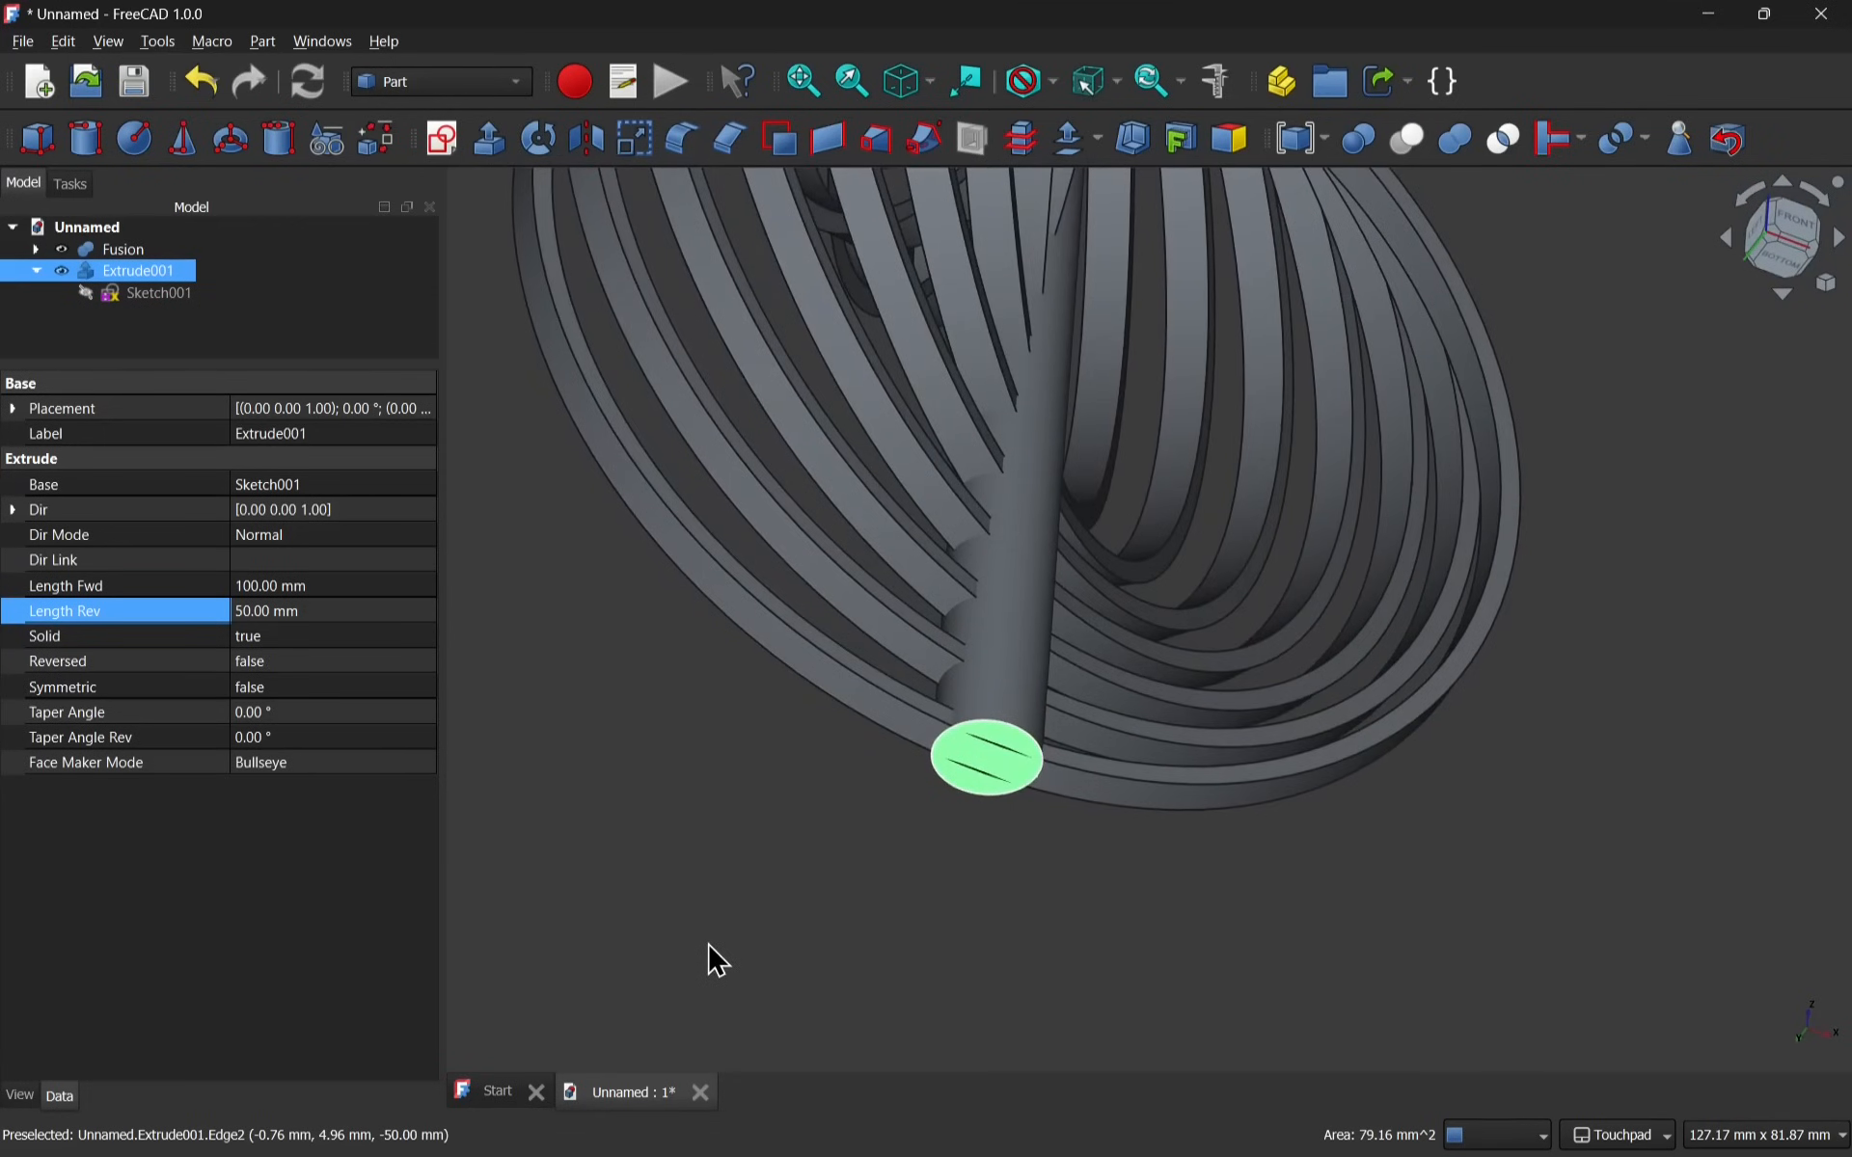
pyautogui.scroll(-2, 717, 962)
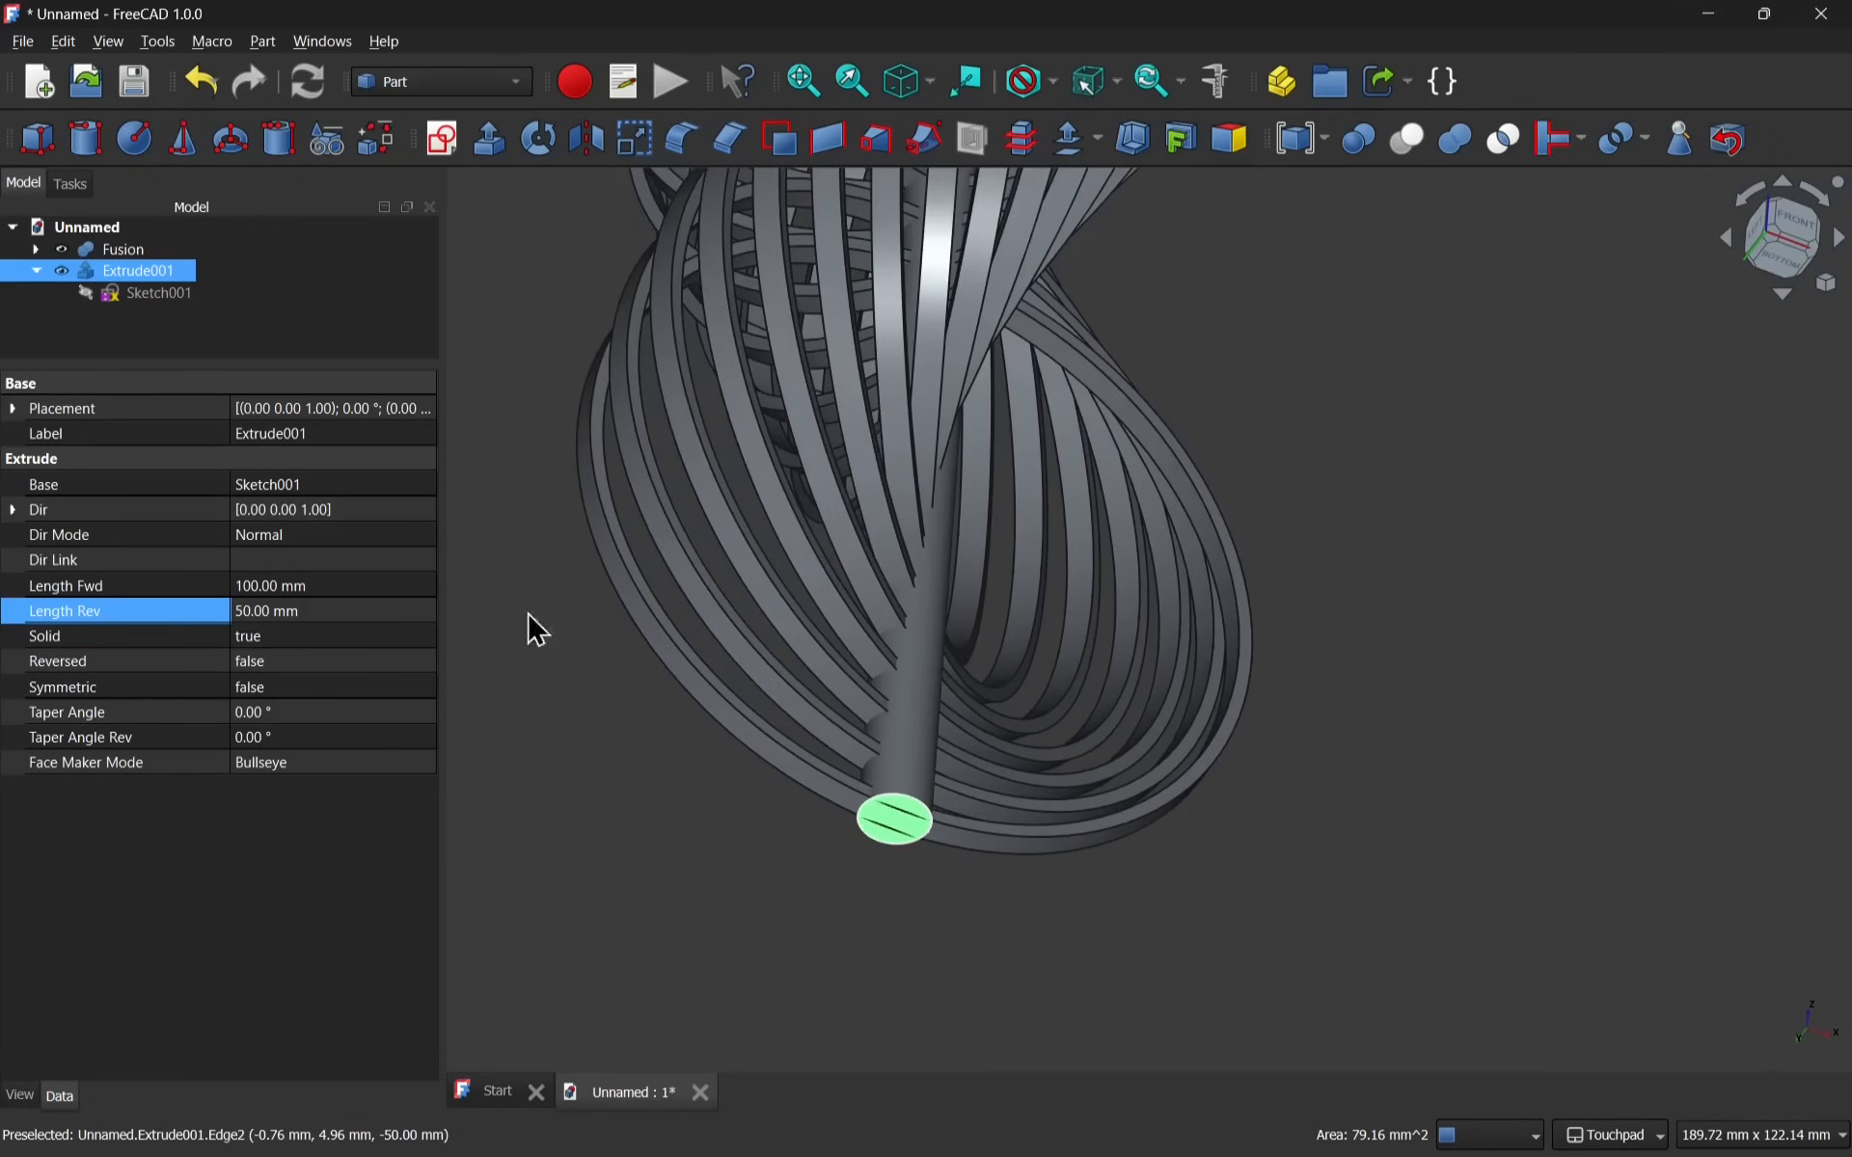
pyautogui.click(441, 140)
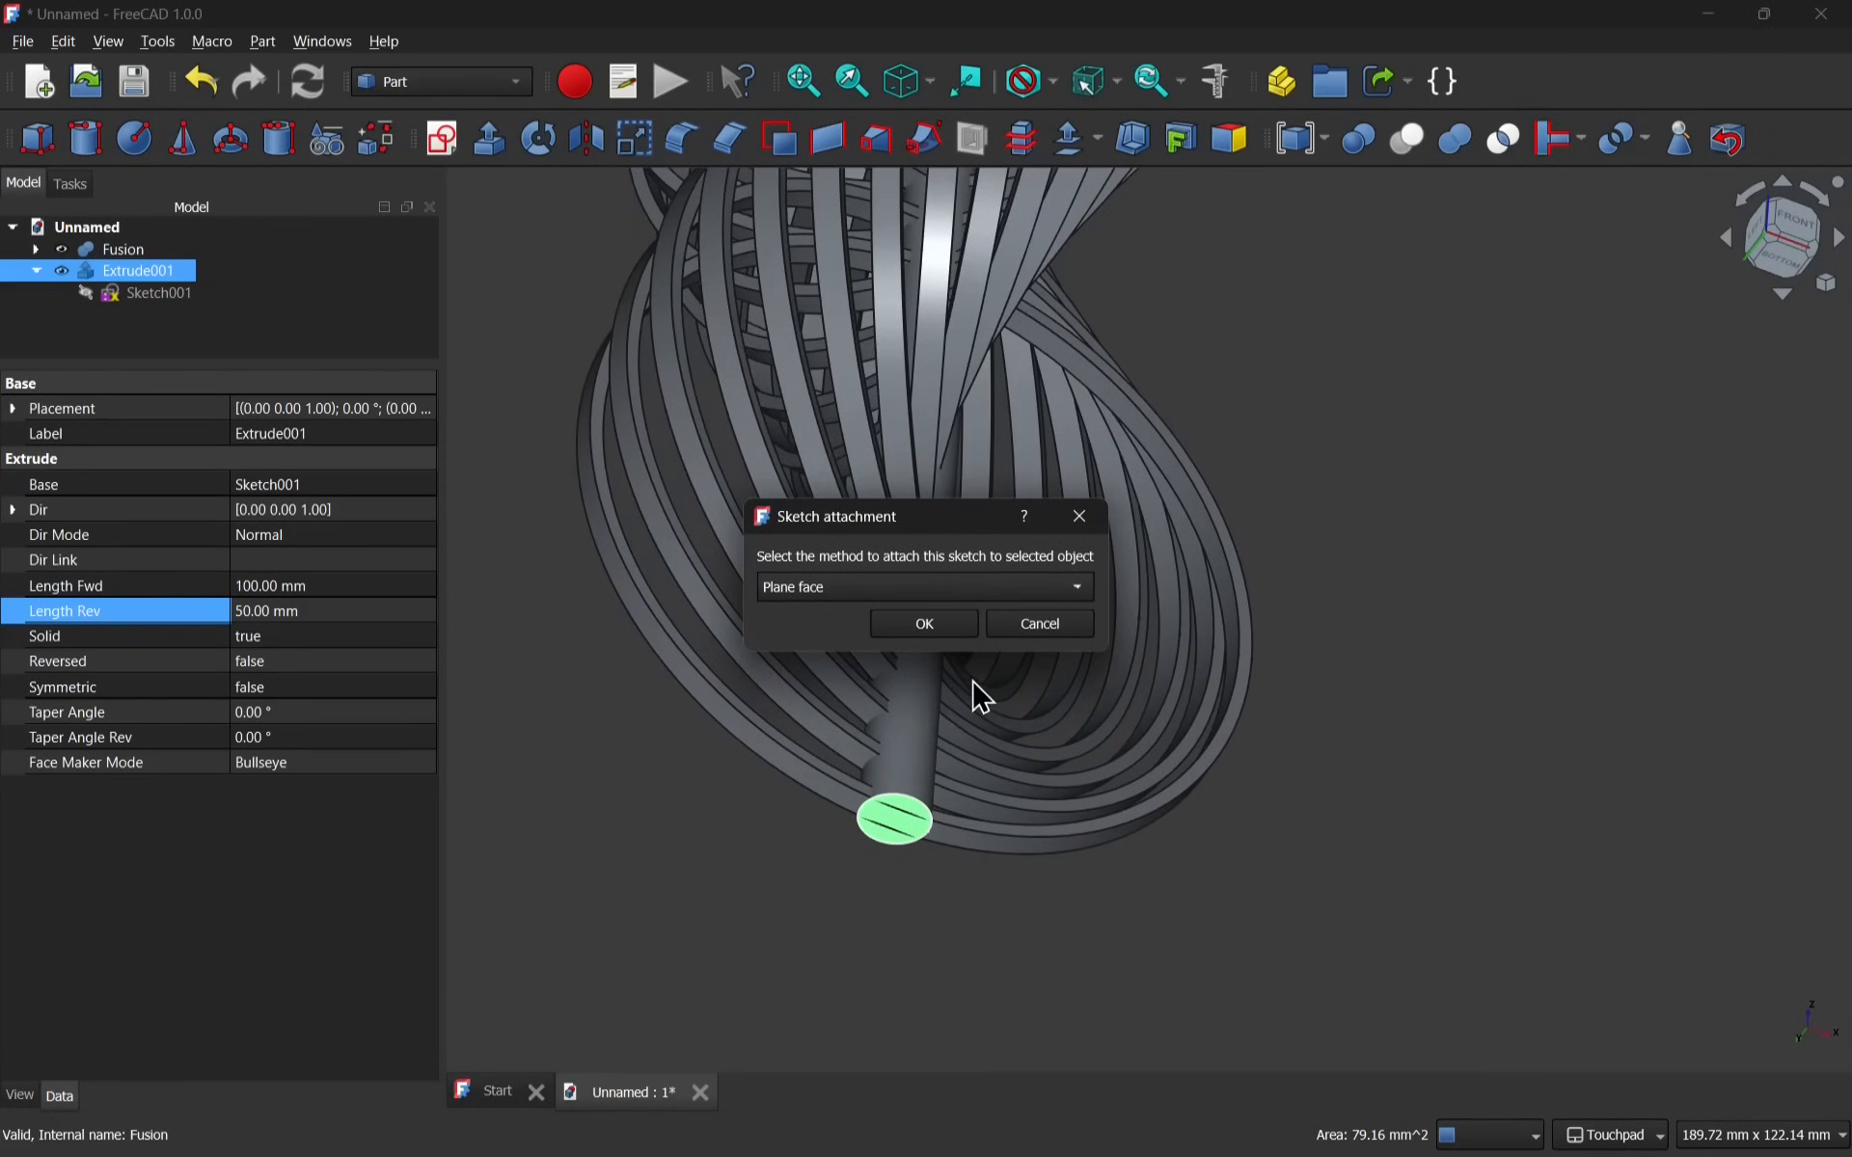
pyautogui.click(893, 609)
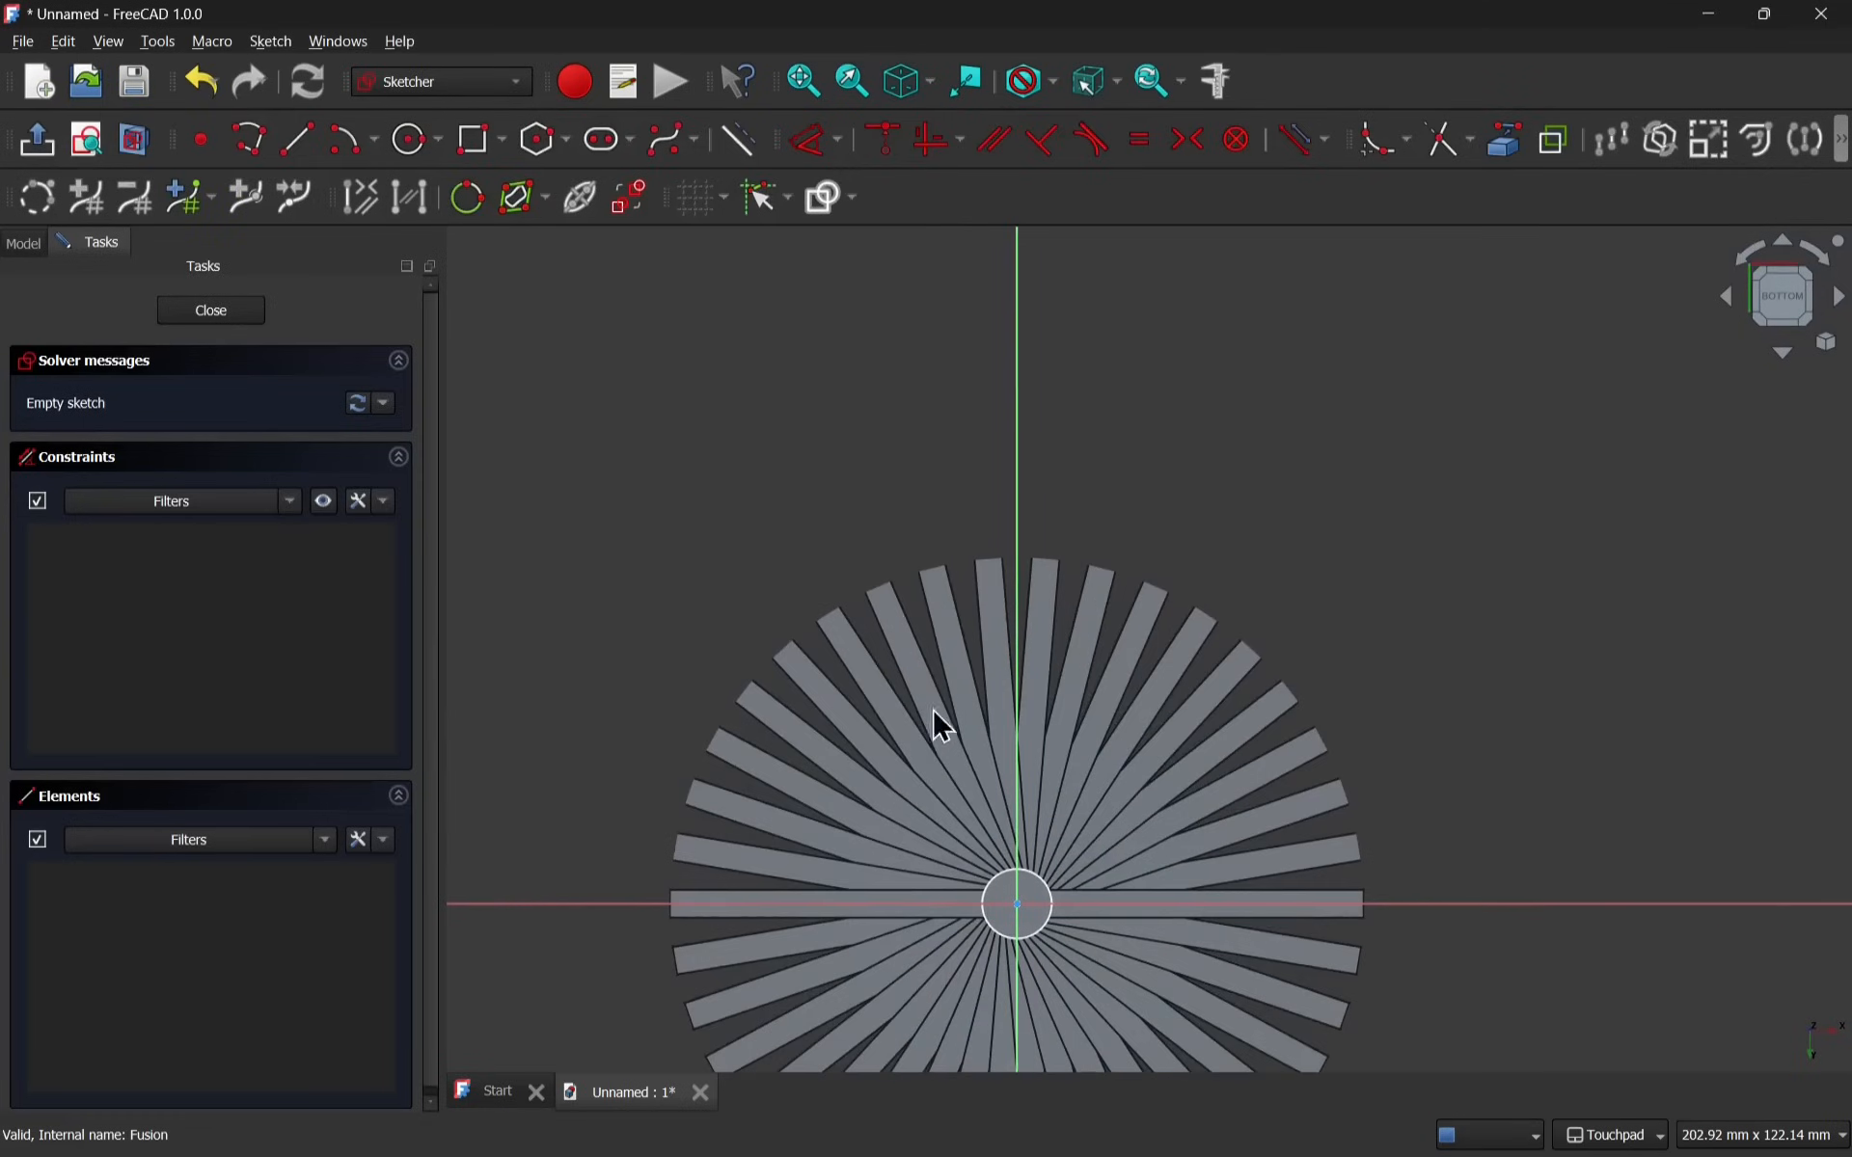
pyautogui.keyDown('shift'); pyautogui.moveTo(1109, 832); pyautogui.dragTo(1026, 463, button='middle'); pyautogui.keyUp('shift')
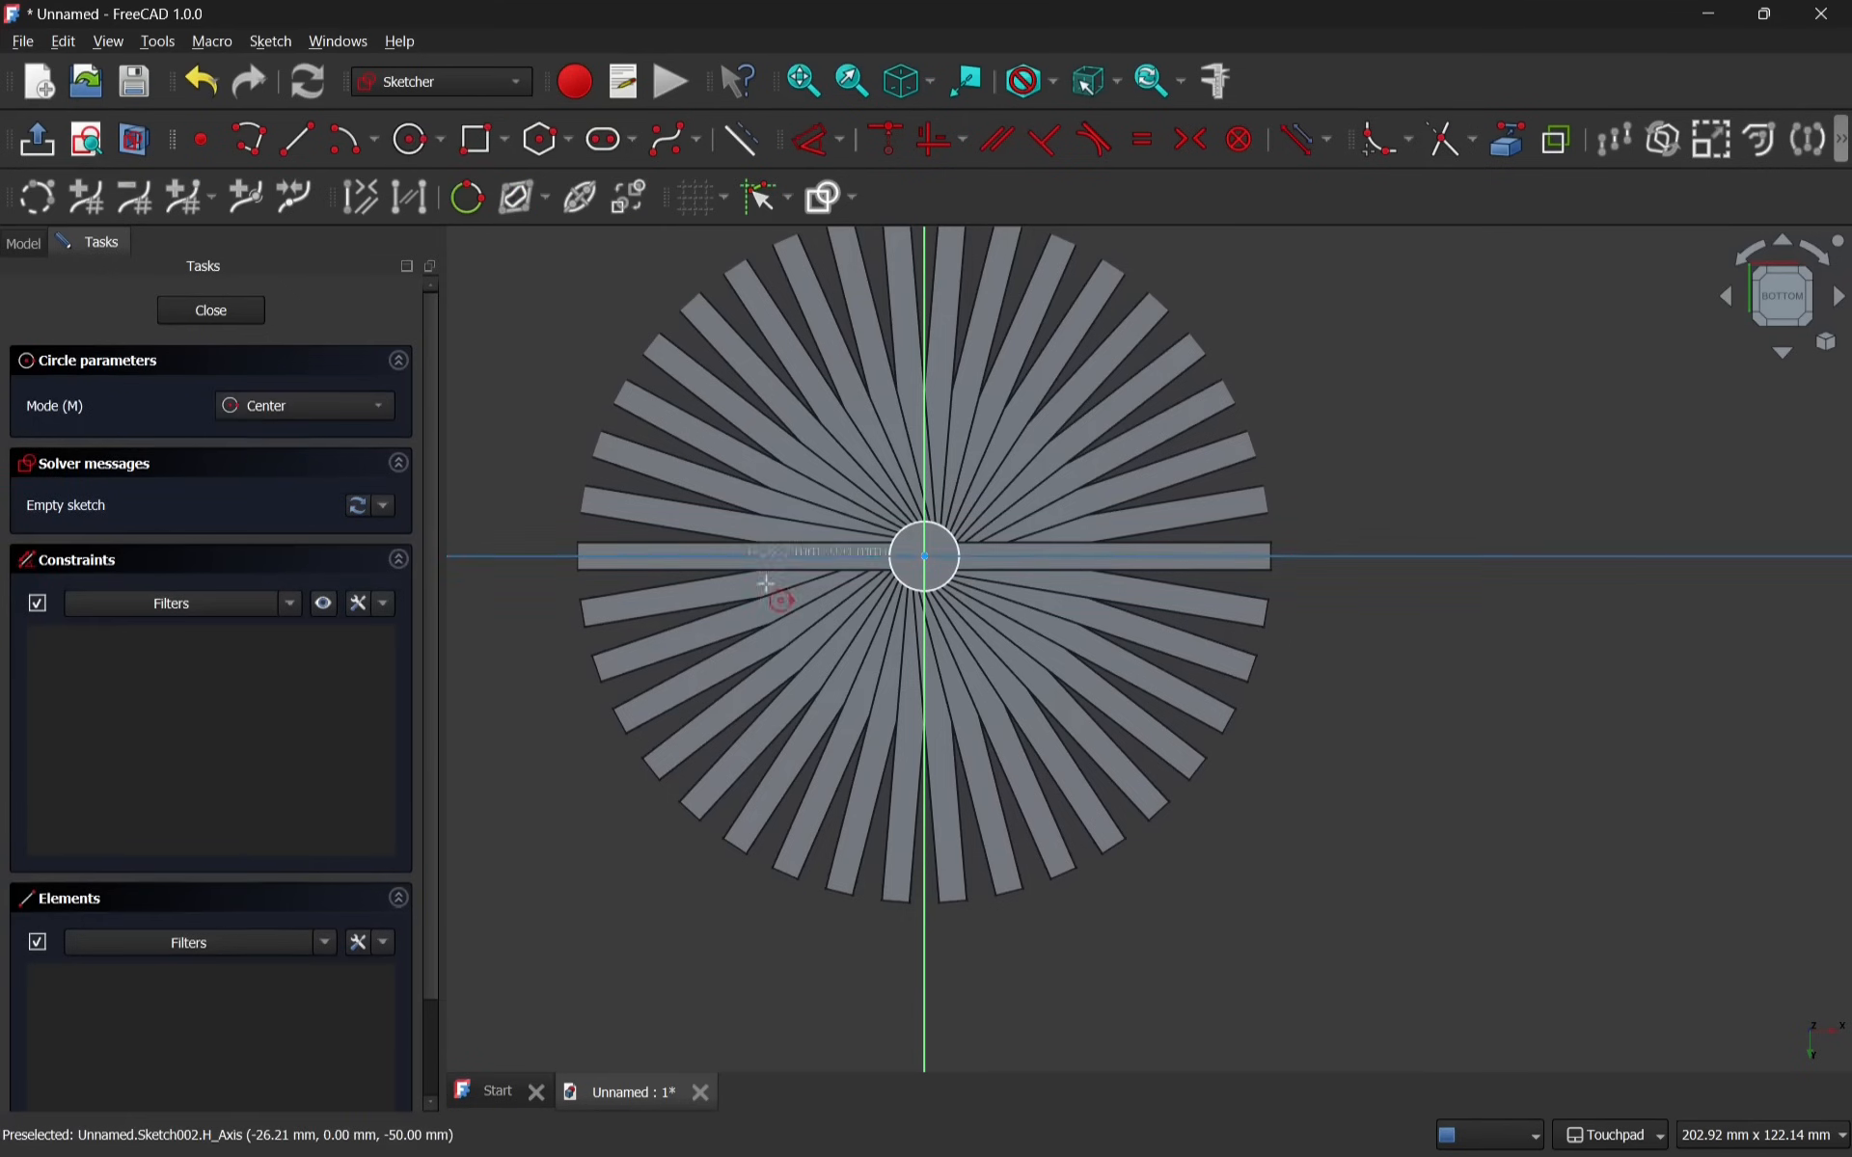
# Sketch a circle about 68 mm in diameter centred on the origin of the column's end face and close the sketch.
pyautogui.click(926, 557)
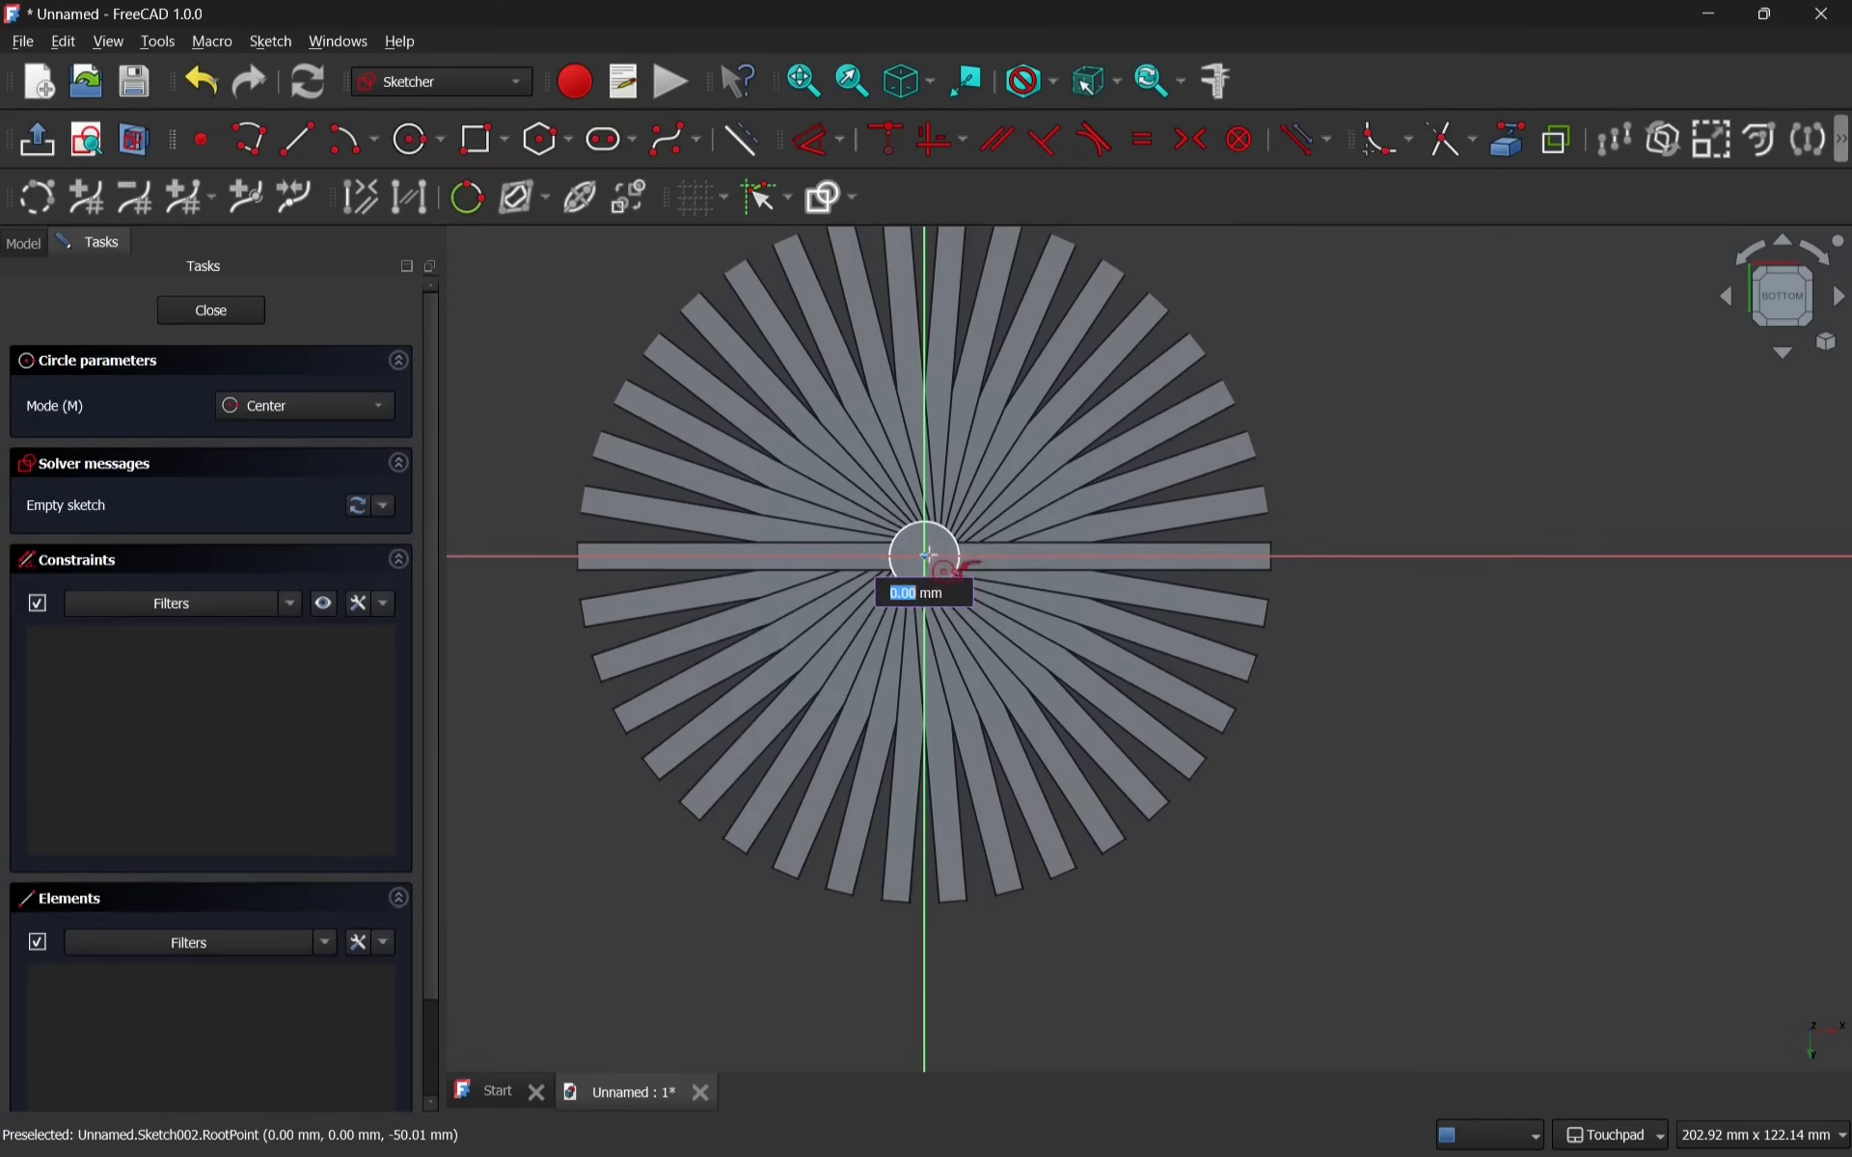
pyautogui.click(1157, 627)
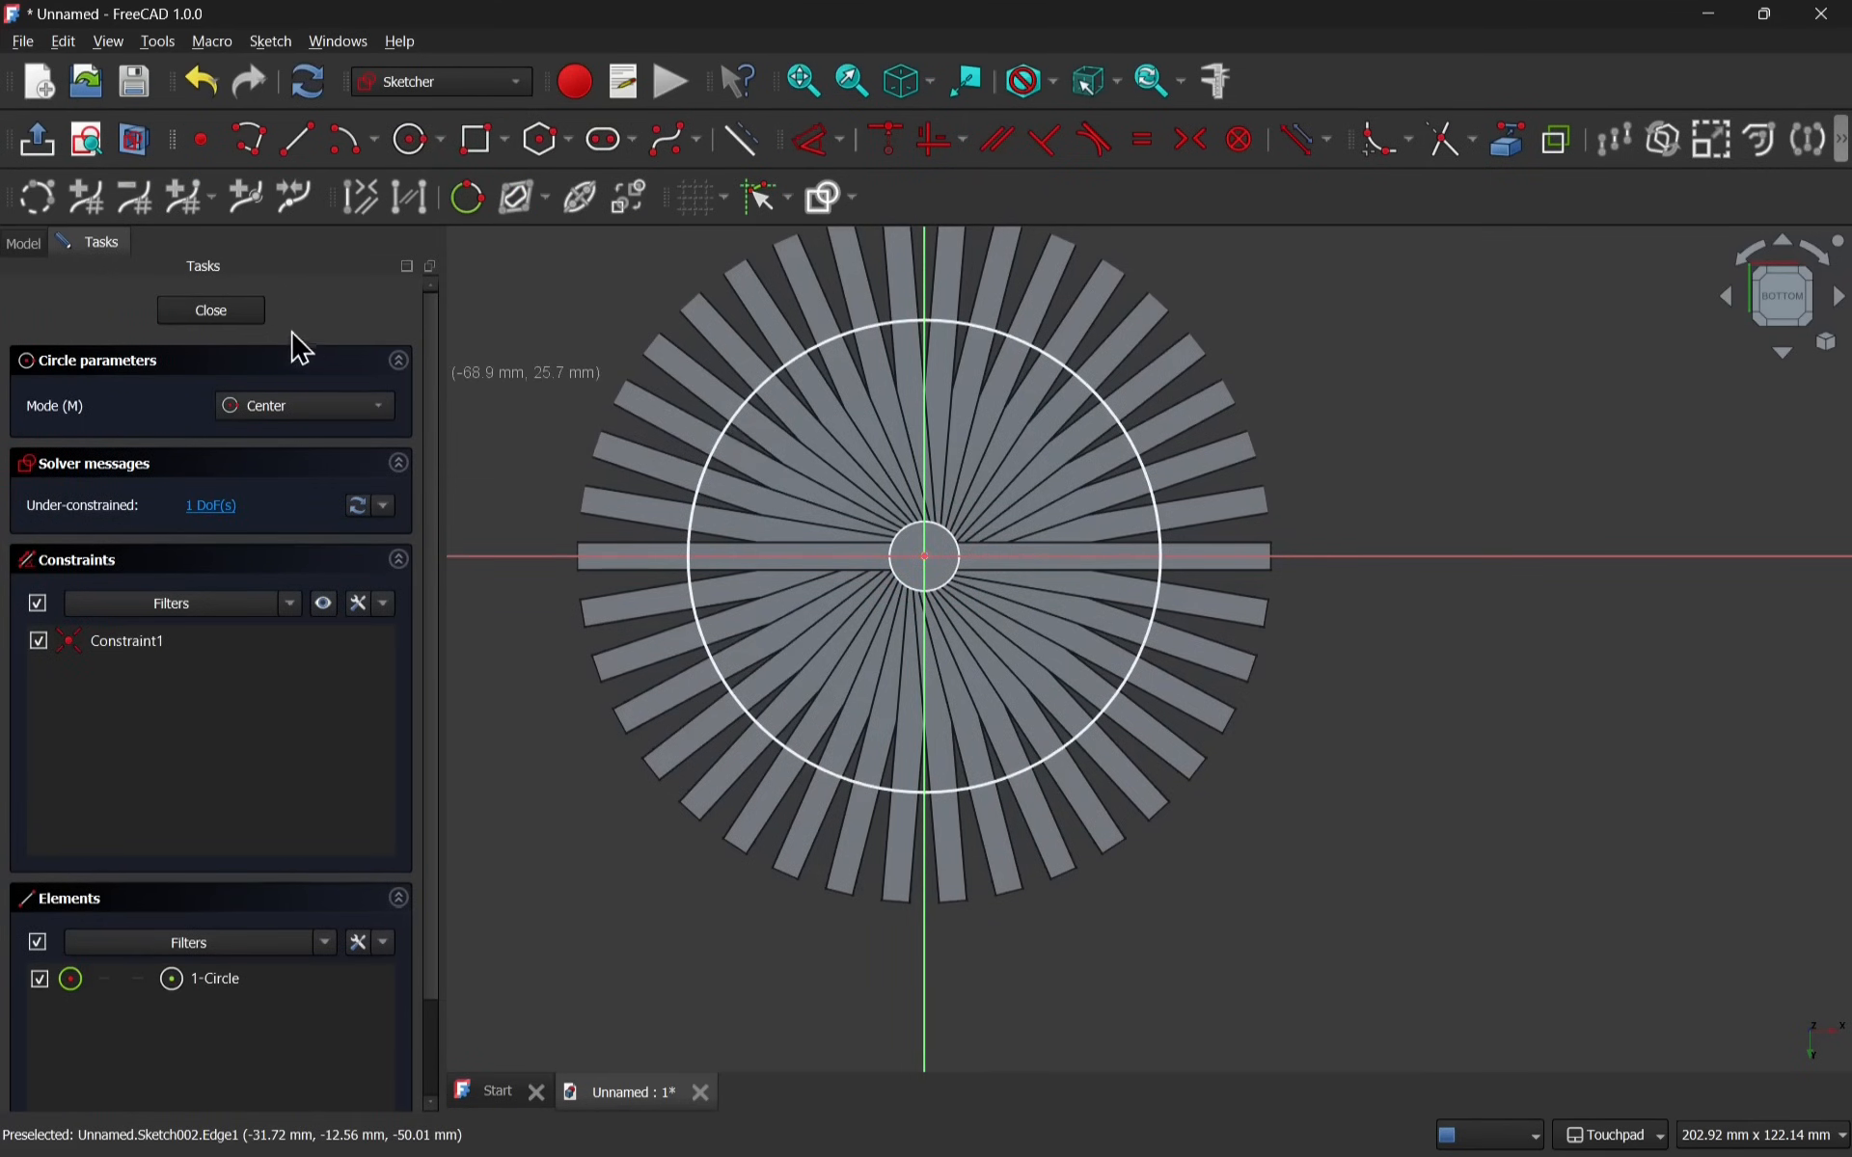
pyautogui.click(249, 318)
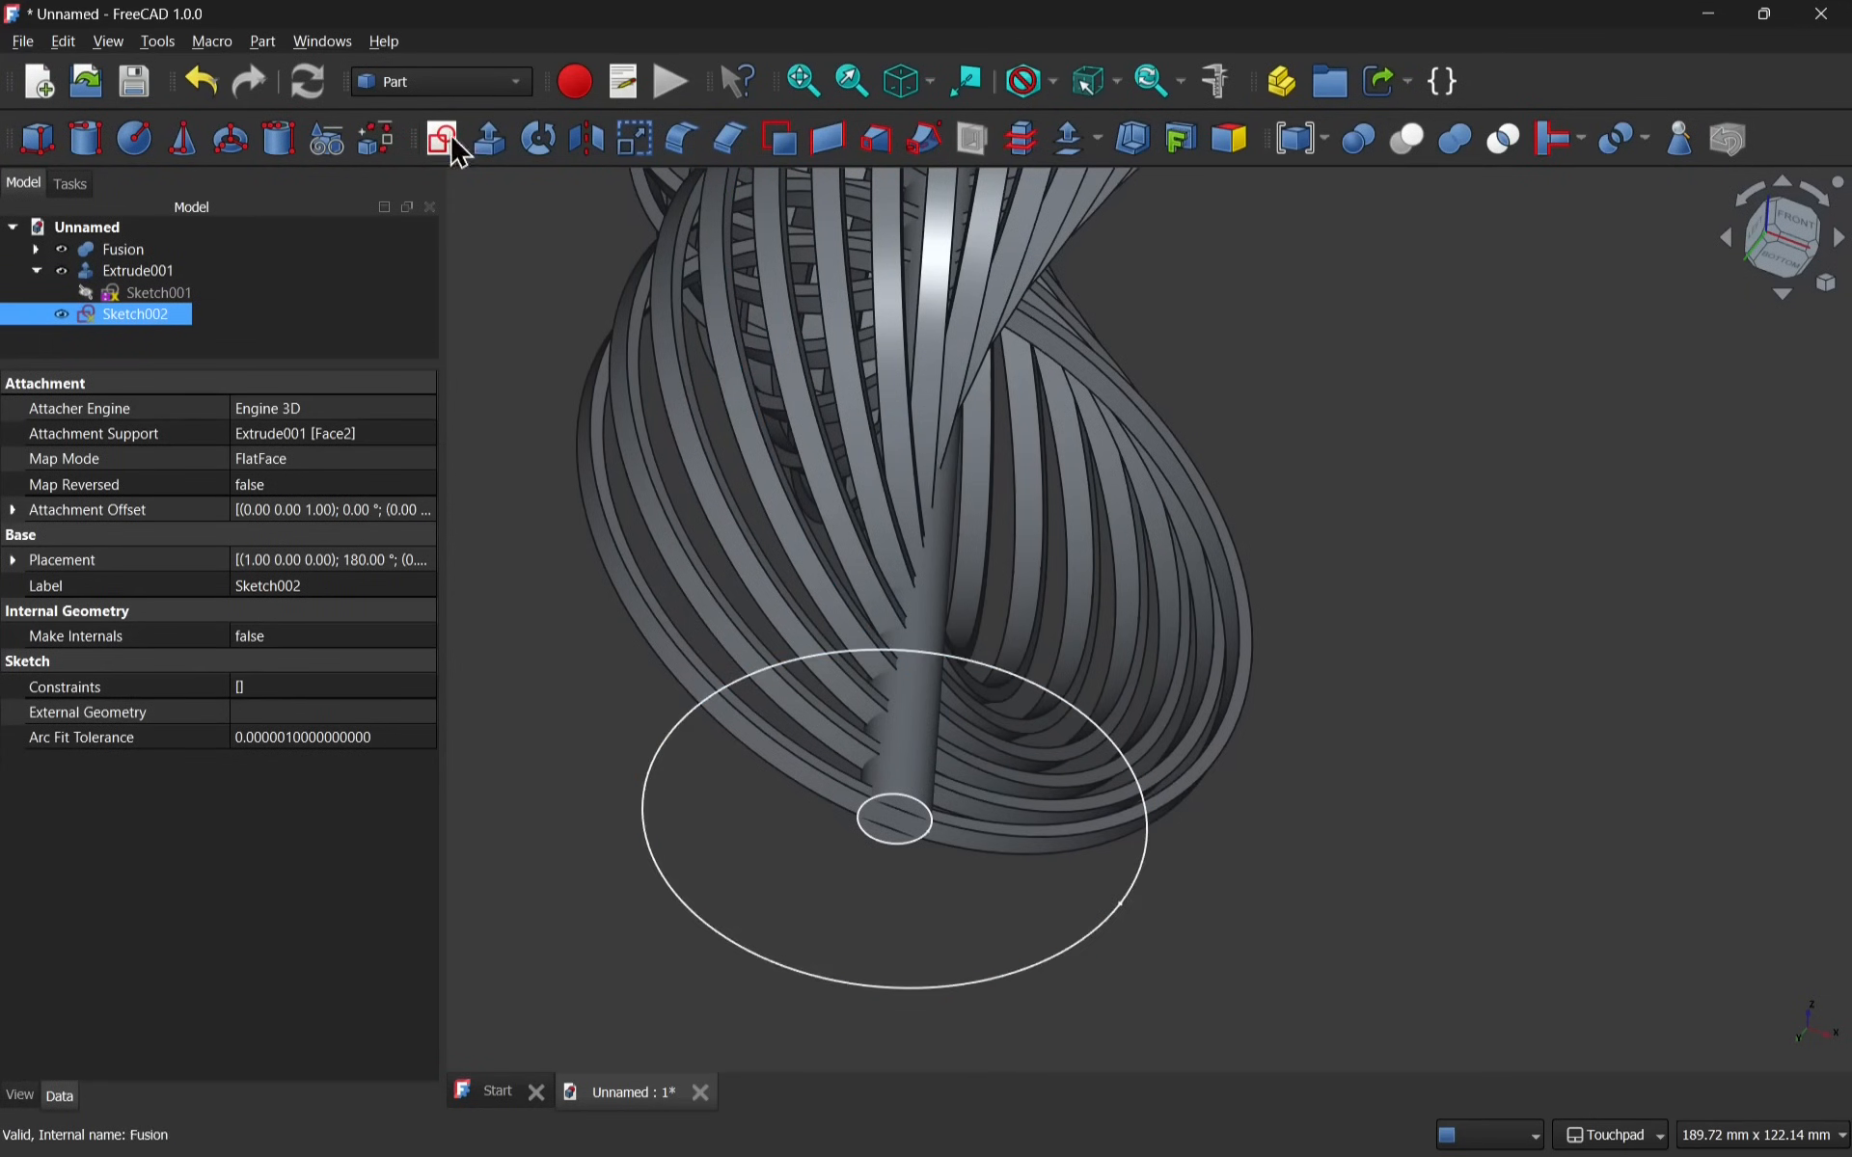
# Extrude the large circle sketch 6 mm along its normal as a solid base disc under the column.
pyautogui.click(489, 141)
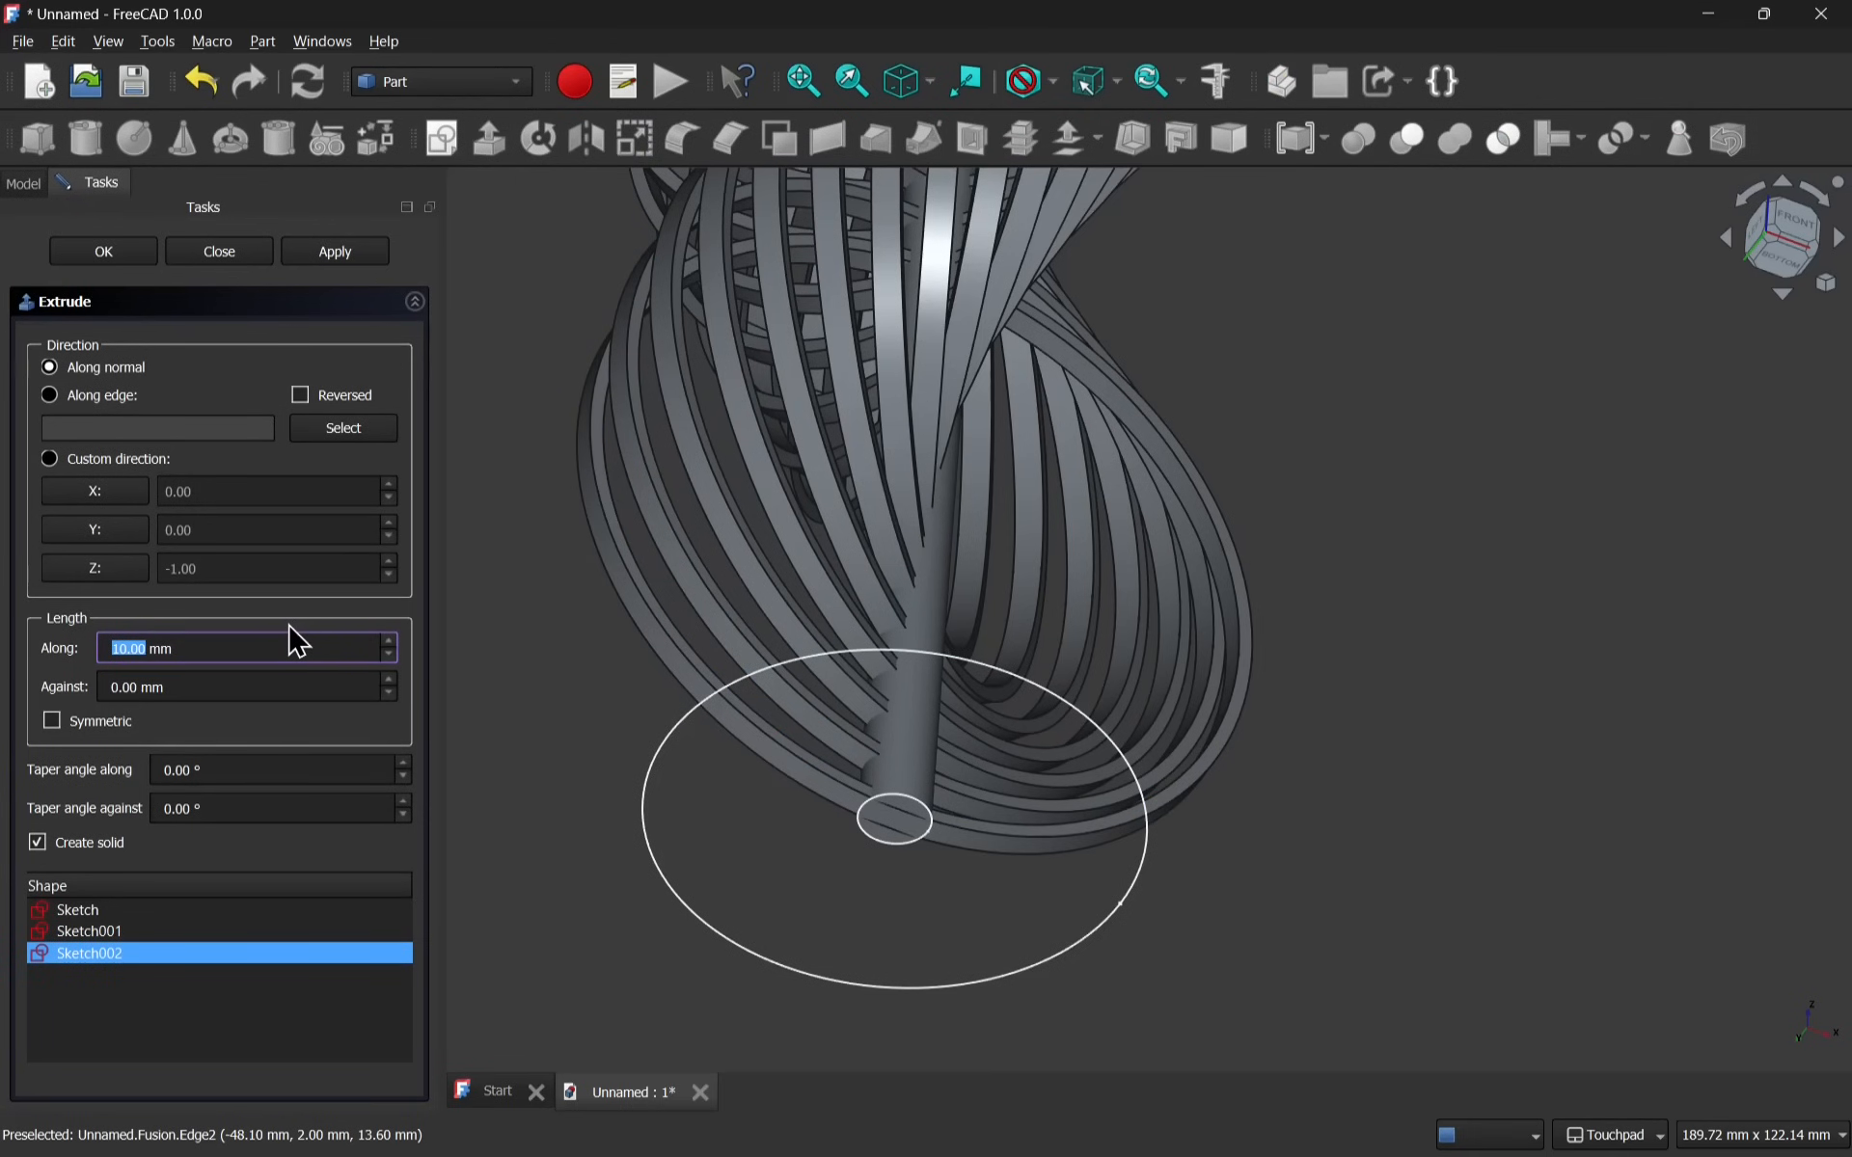
pyautogui.write('6')
pyautogui.press('Return')
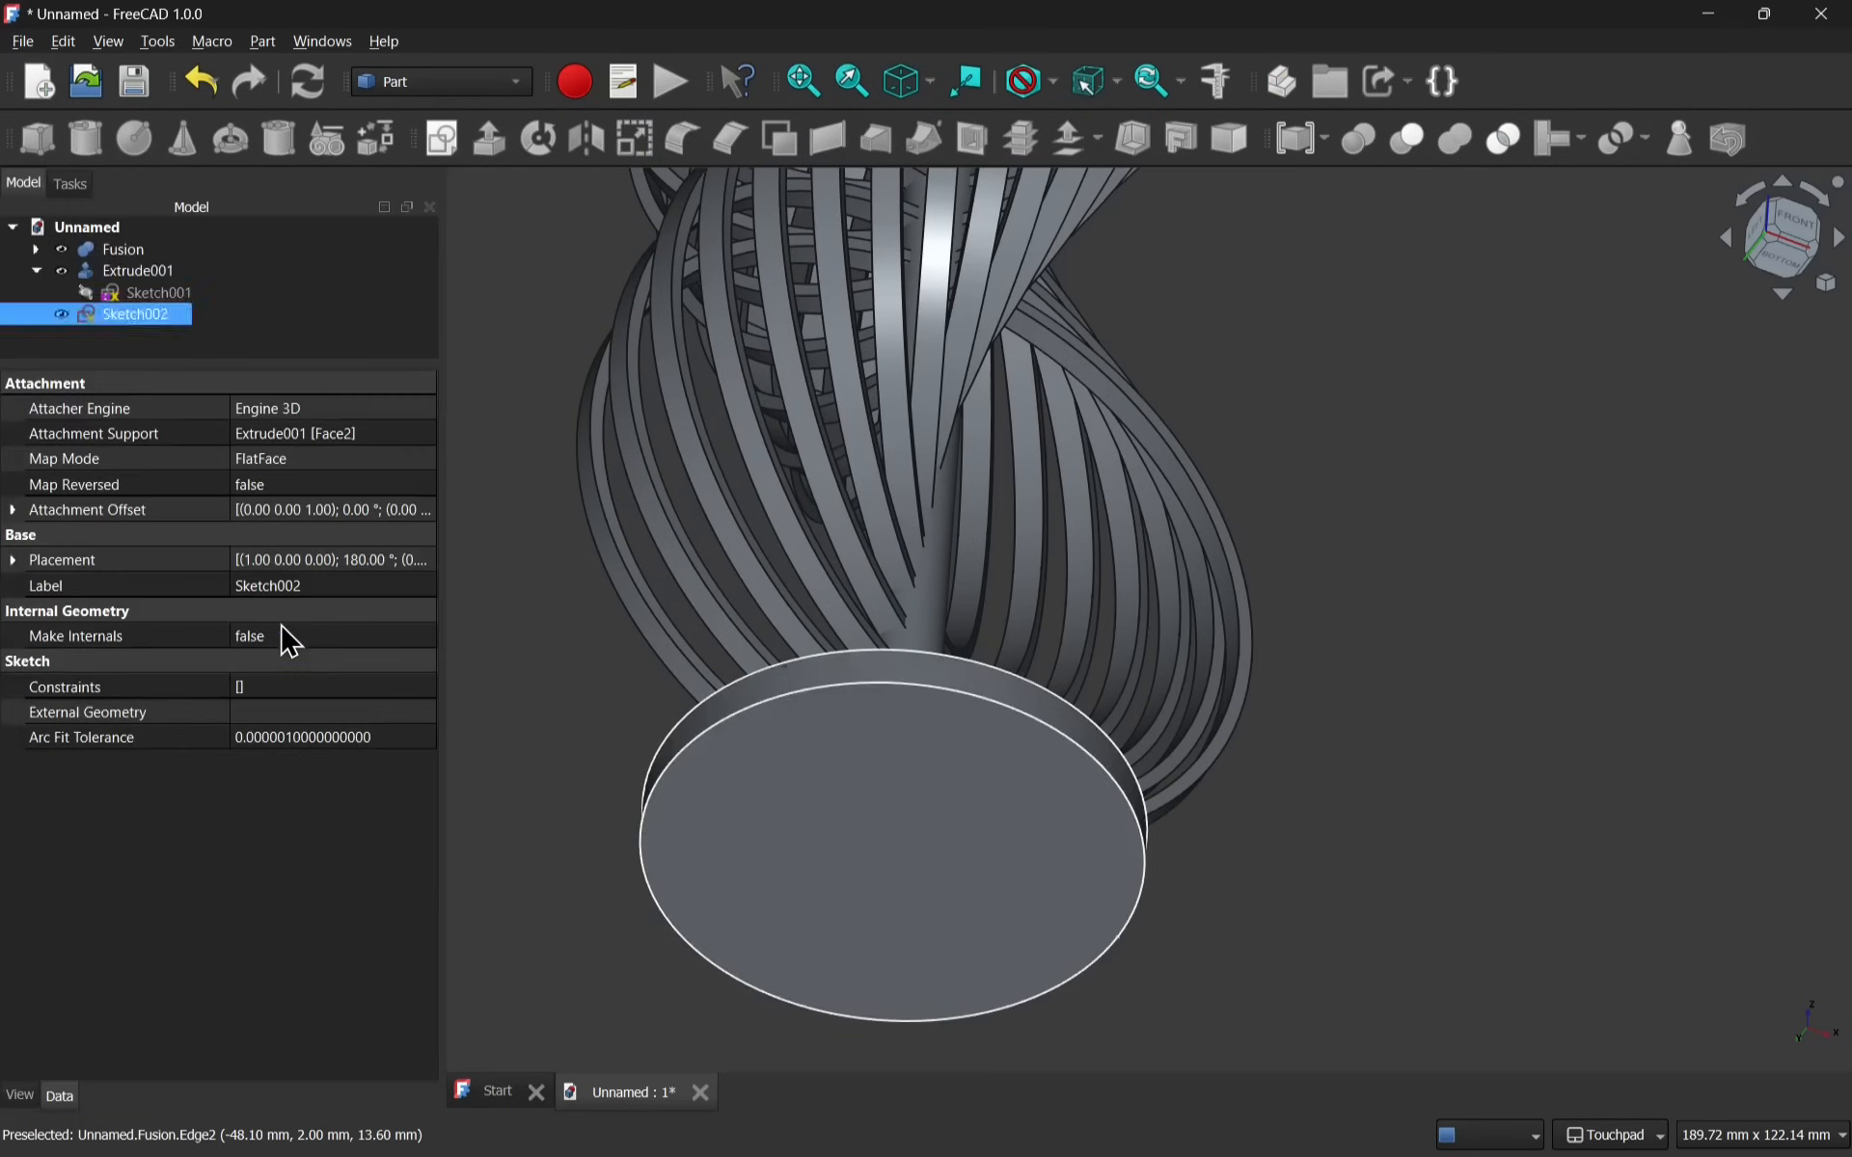
# Fuse the ring lattice, central column and base disc into one solid with a Boolean union.
pyautogui.keyDown('shift'); pyautogui.moveTo(1004, 454); pyautogui.dragTo(865, 608); pyautogui.keyUp('shift')
pyautogui.scroll(-2, 922, 495)
pyautogui.scroll(-1, 920, 490)
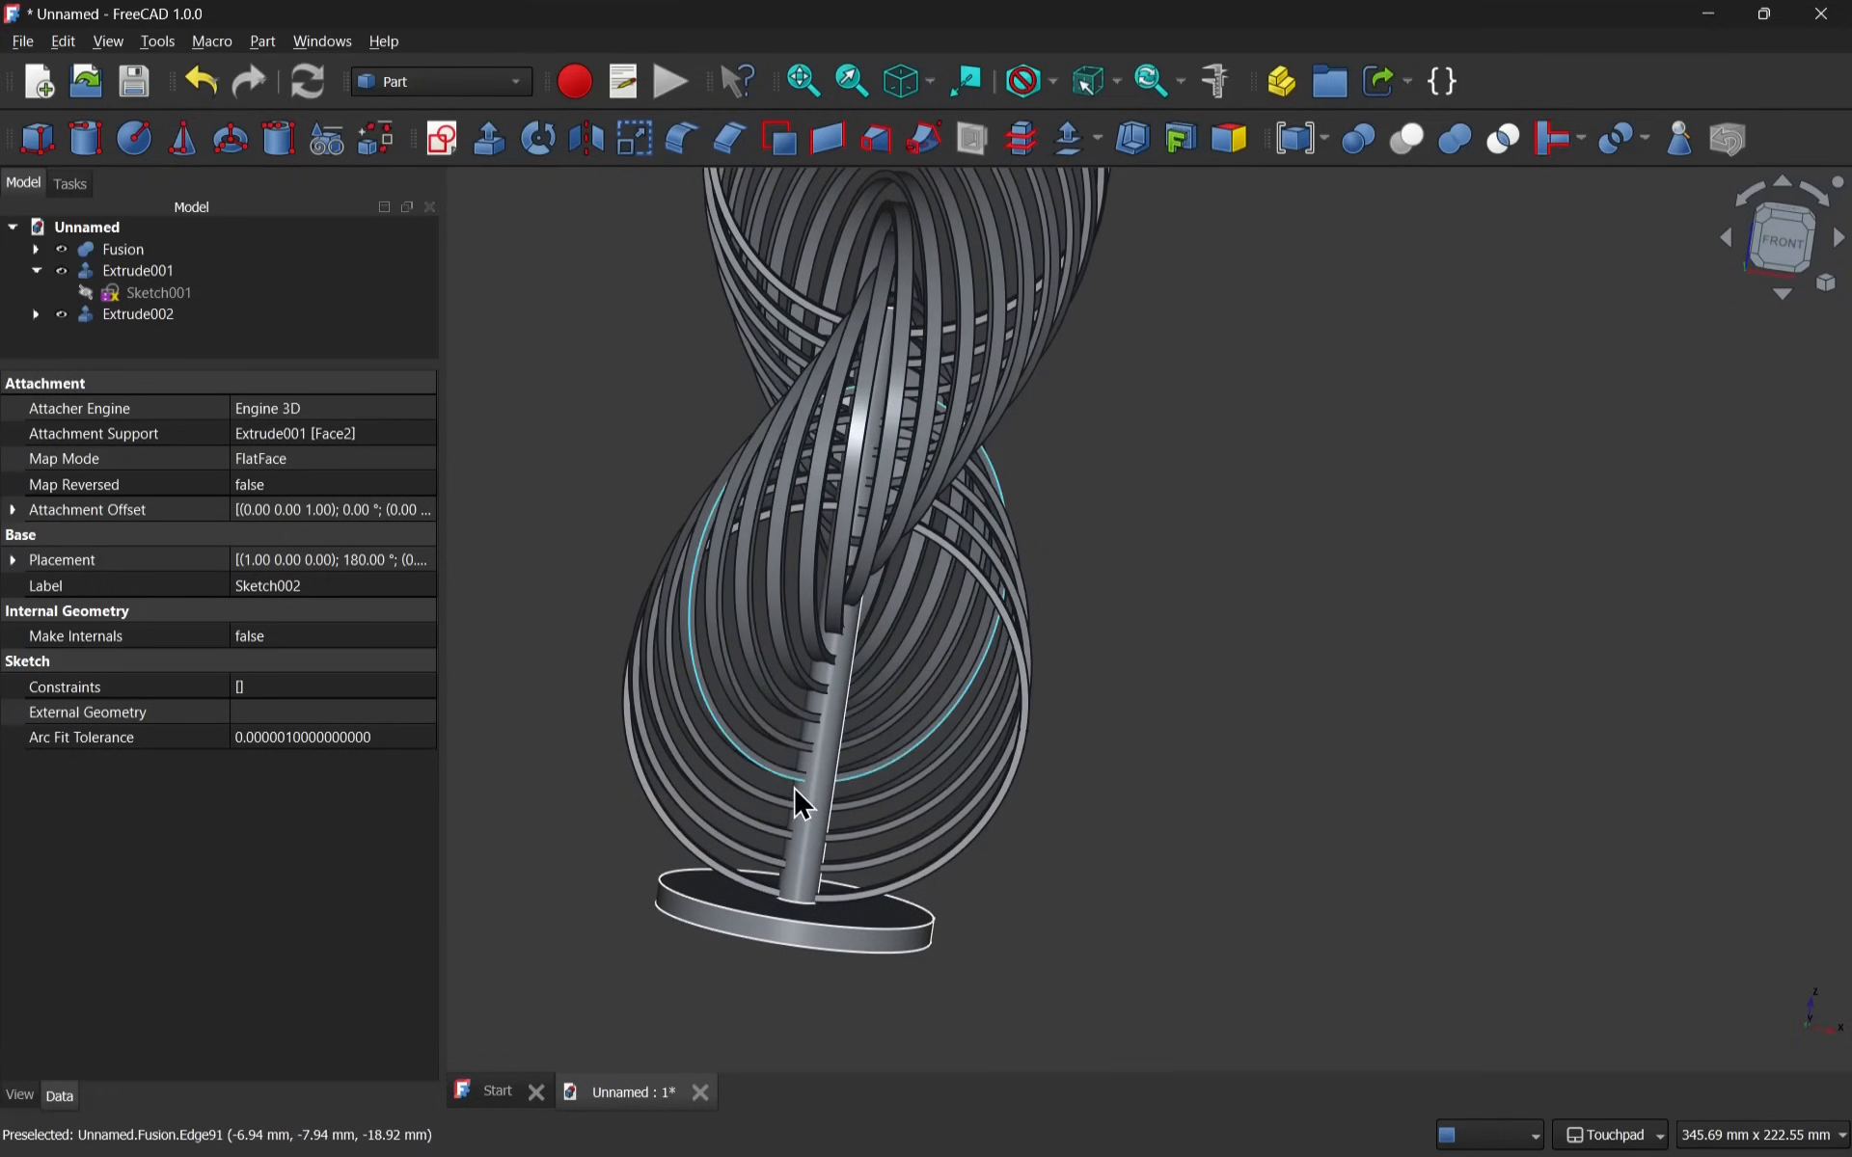
pyautogui.click(120, 253)
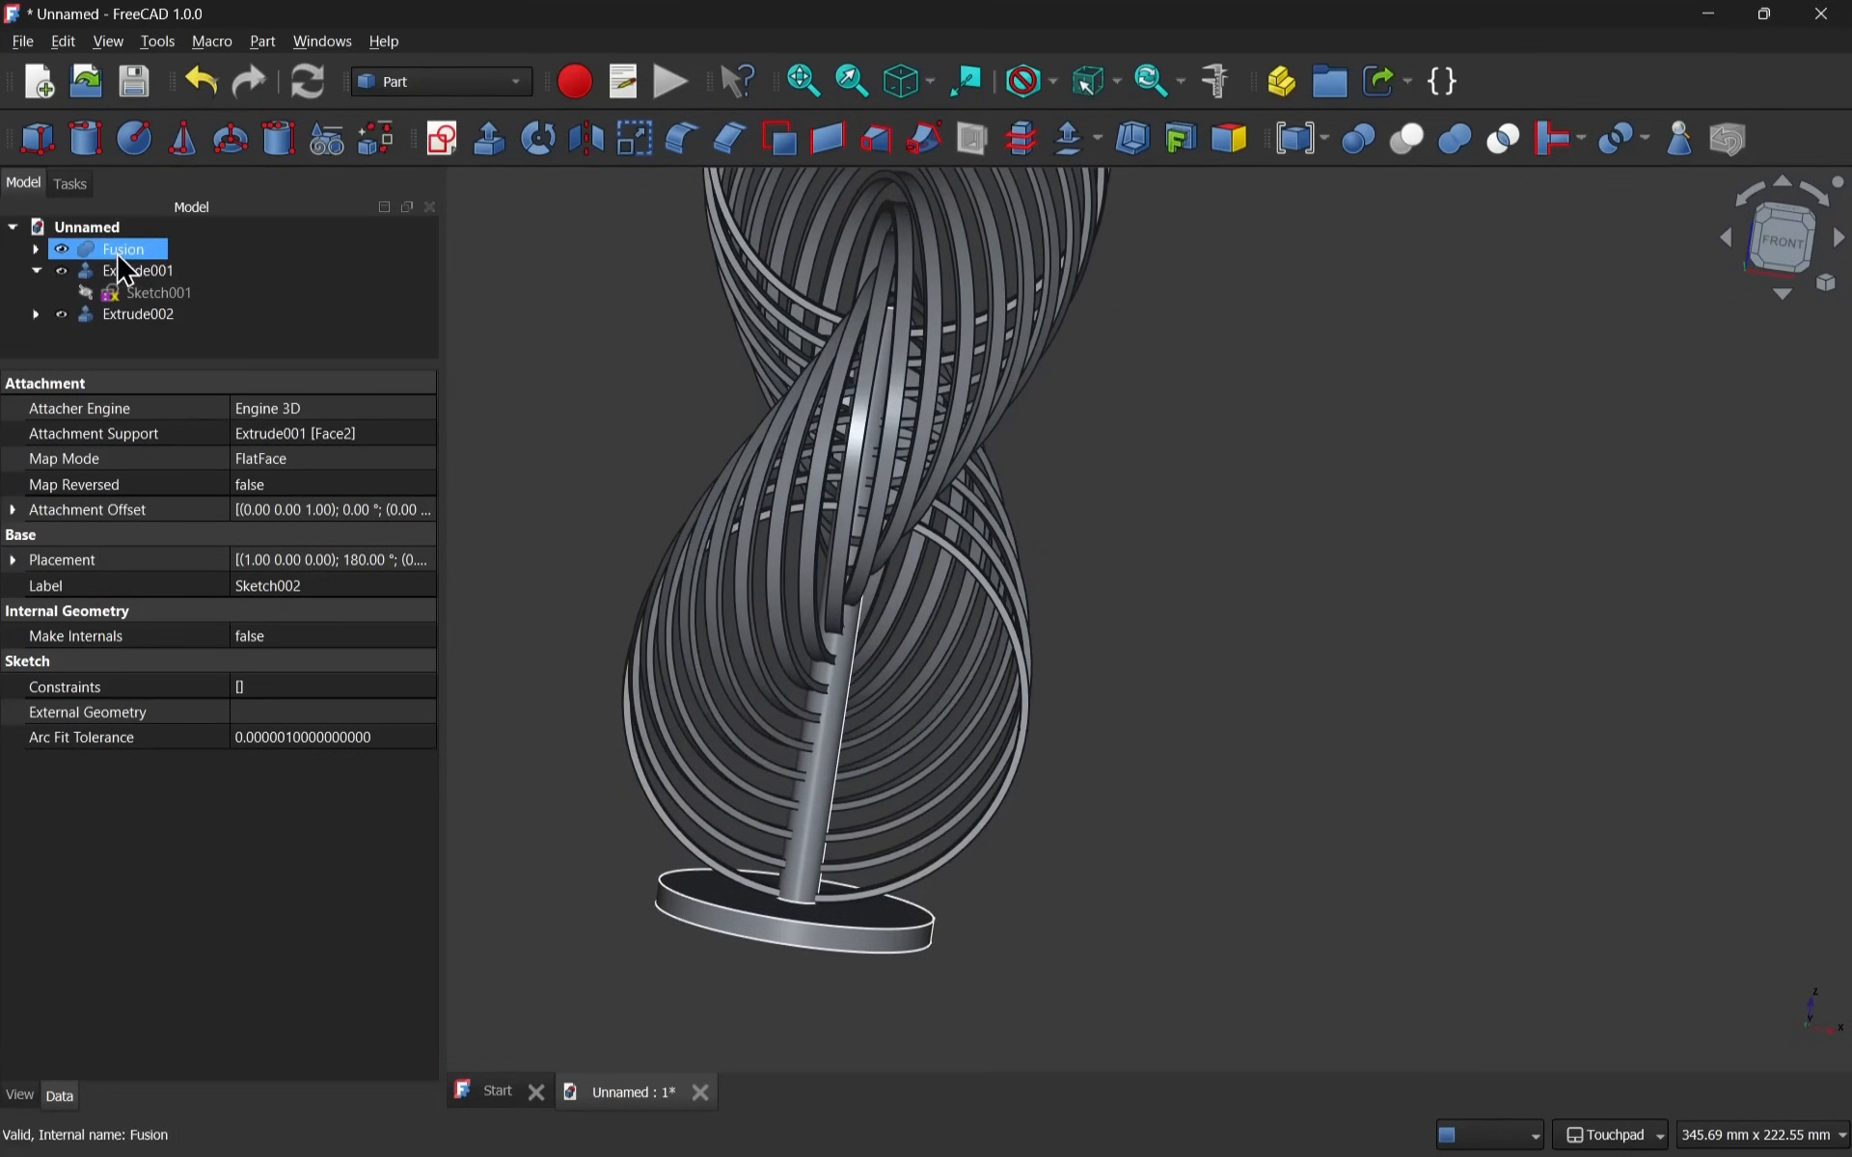
pyautogui.keyDown('ctrl'); pyautogui.click(167, 281); pyautogui.keyUp('ctrl')
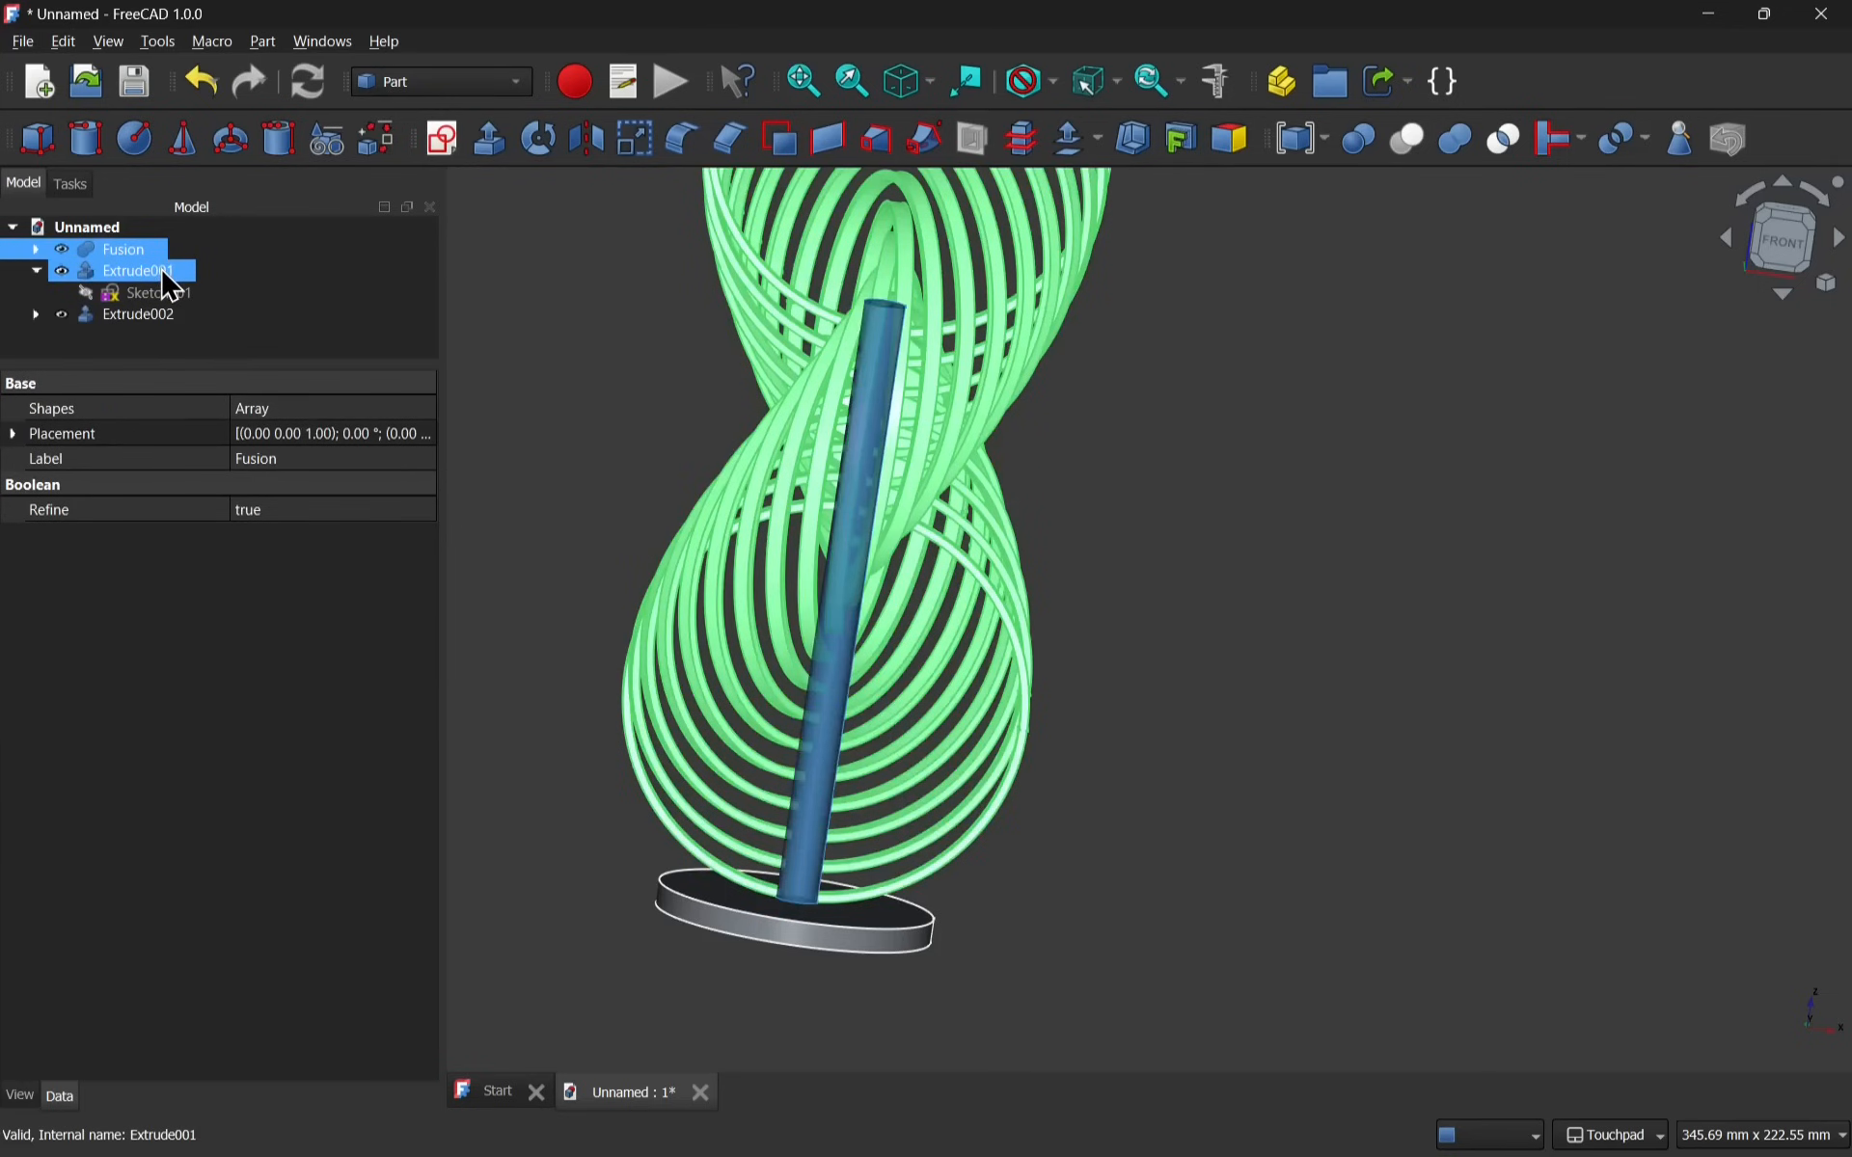
pyautogui.keyDown('ctrl'); pyautogui.click(166, 319); pyautogui.keyUp('ctrl')
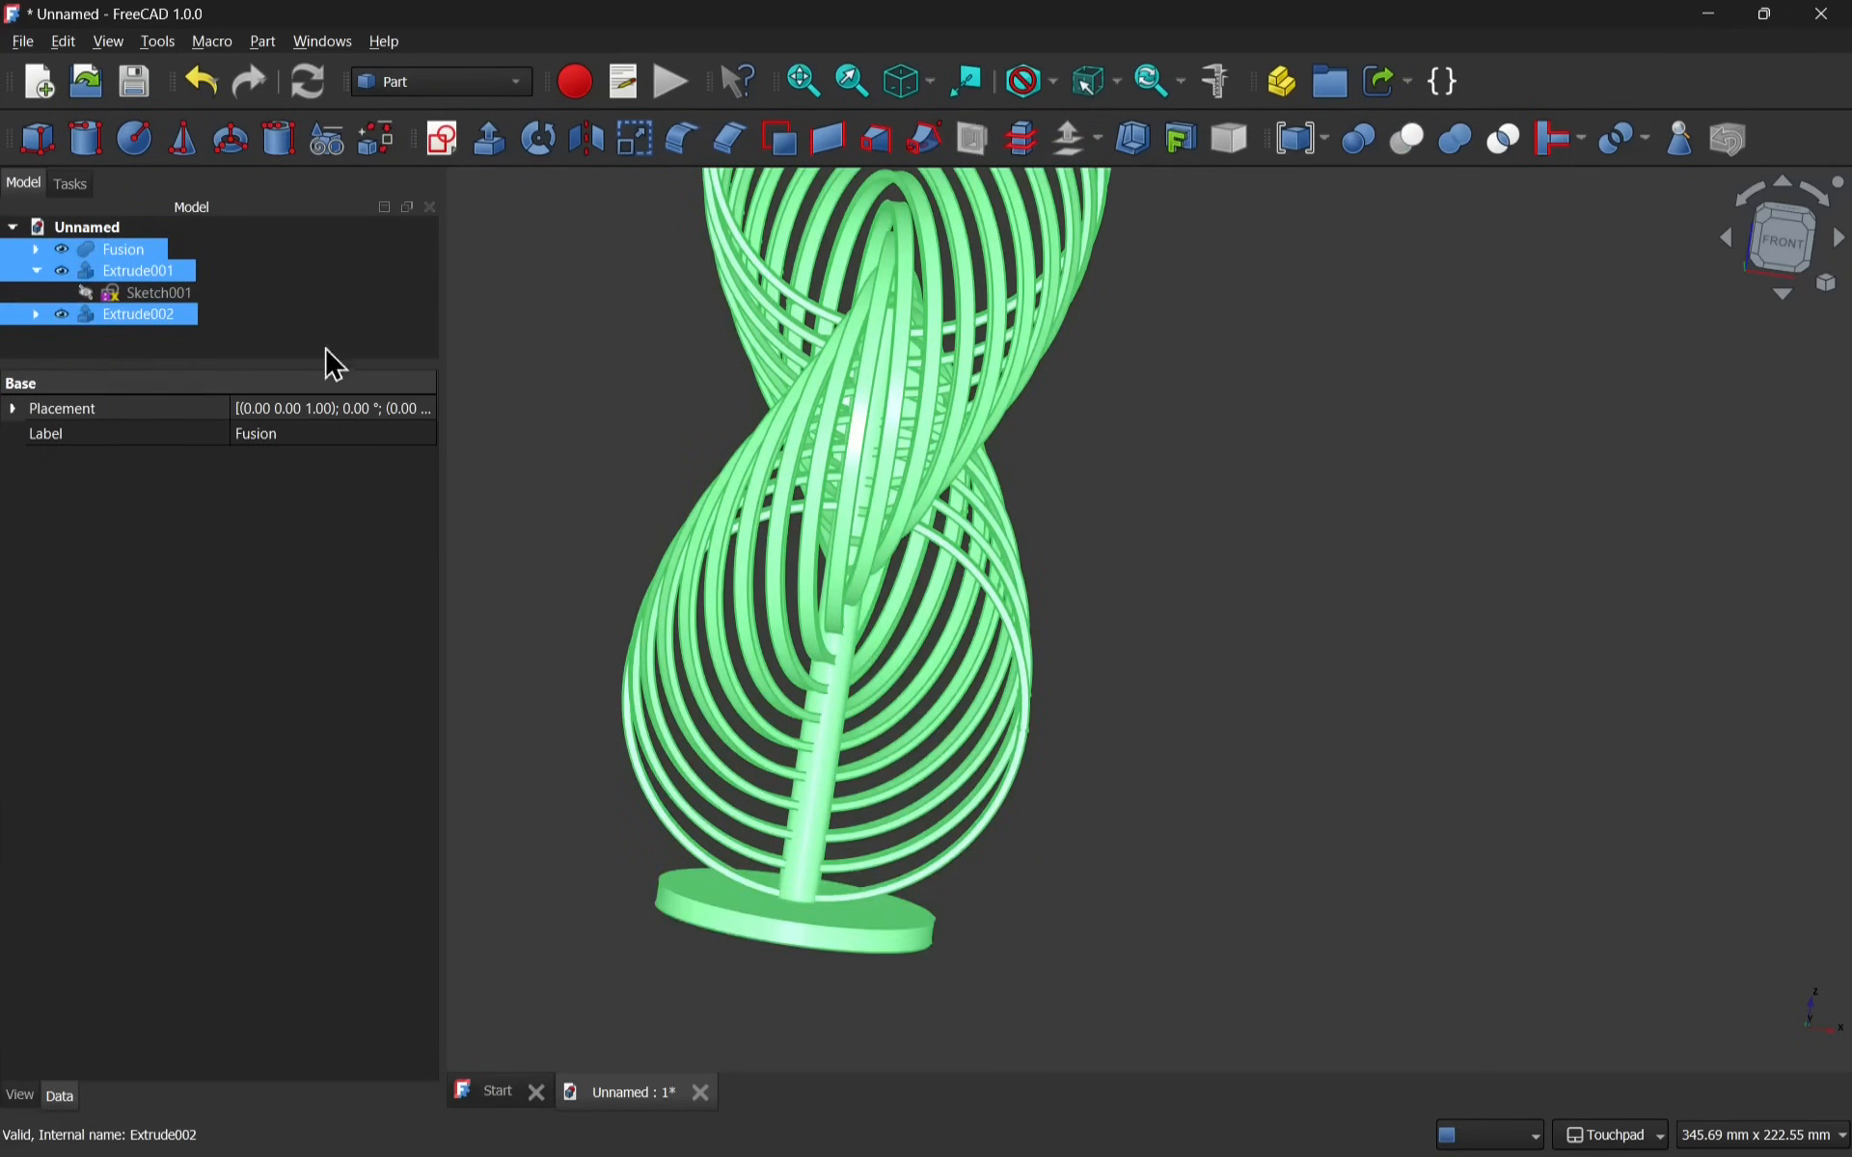
pyautogui.click(1457, 143)
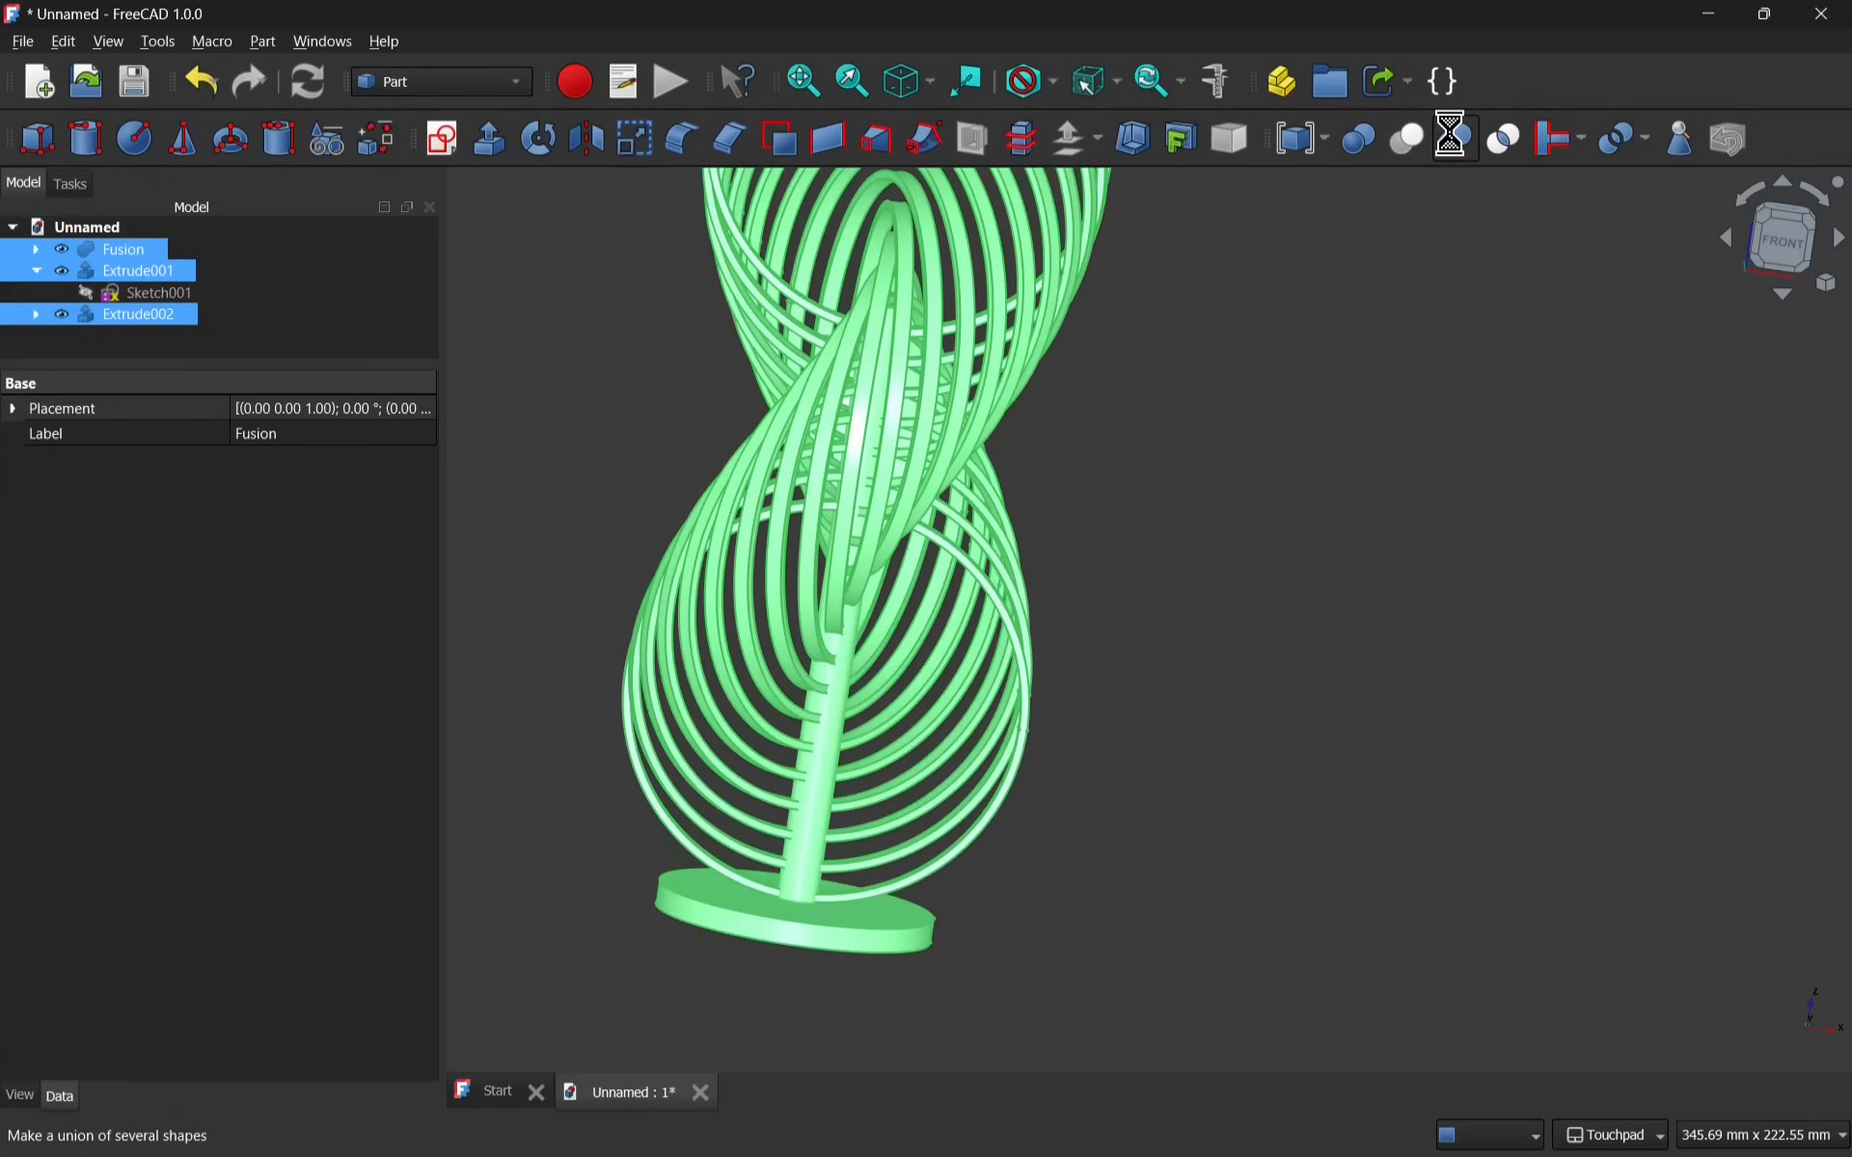
# Assign the Bronze appearance material to the whole fused model and view it from the front.
pyautogui.scroll(-1, 1000, 545)
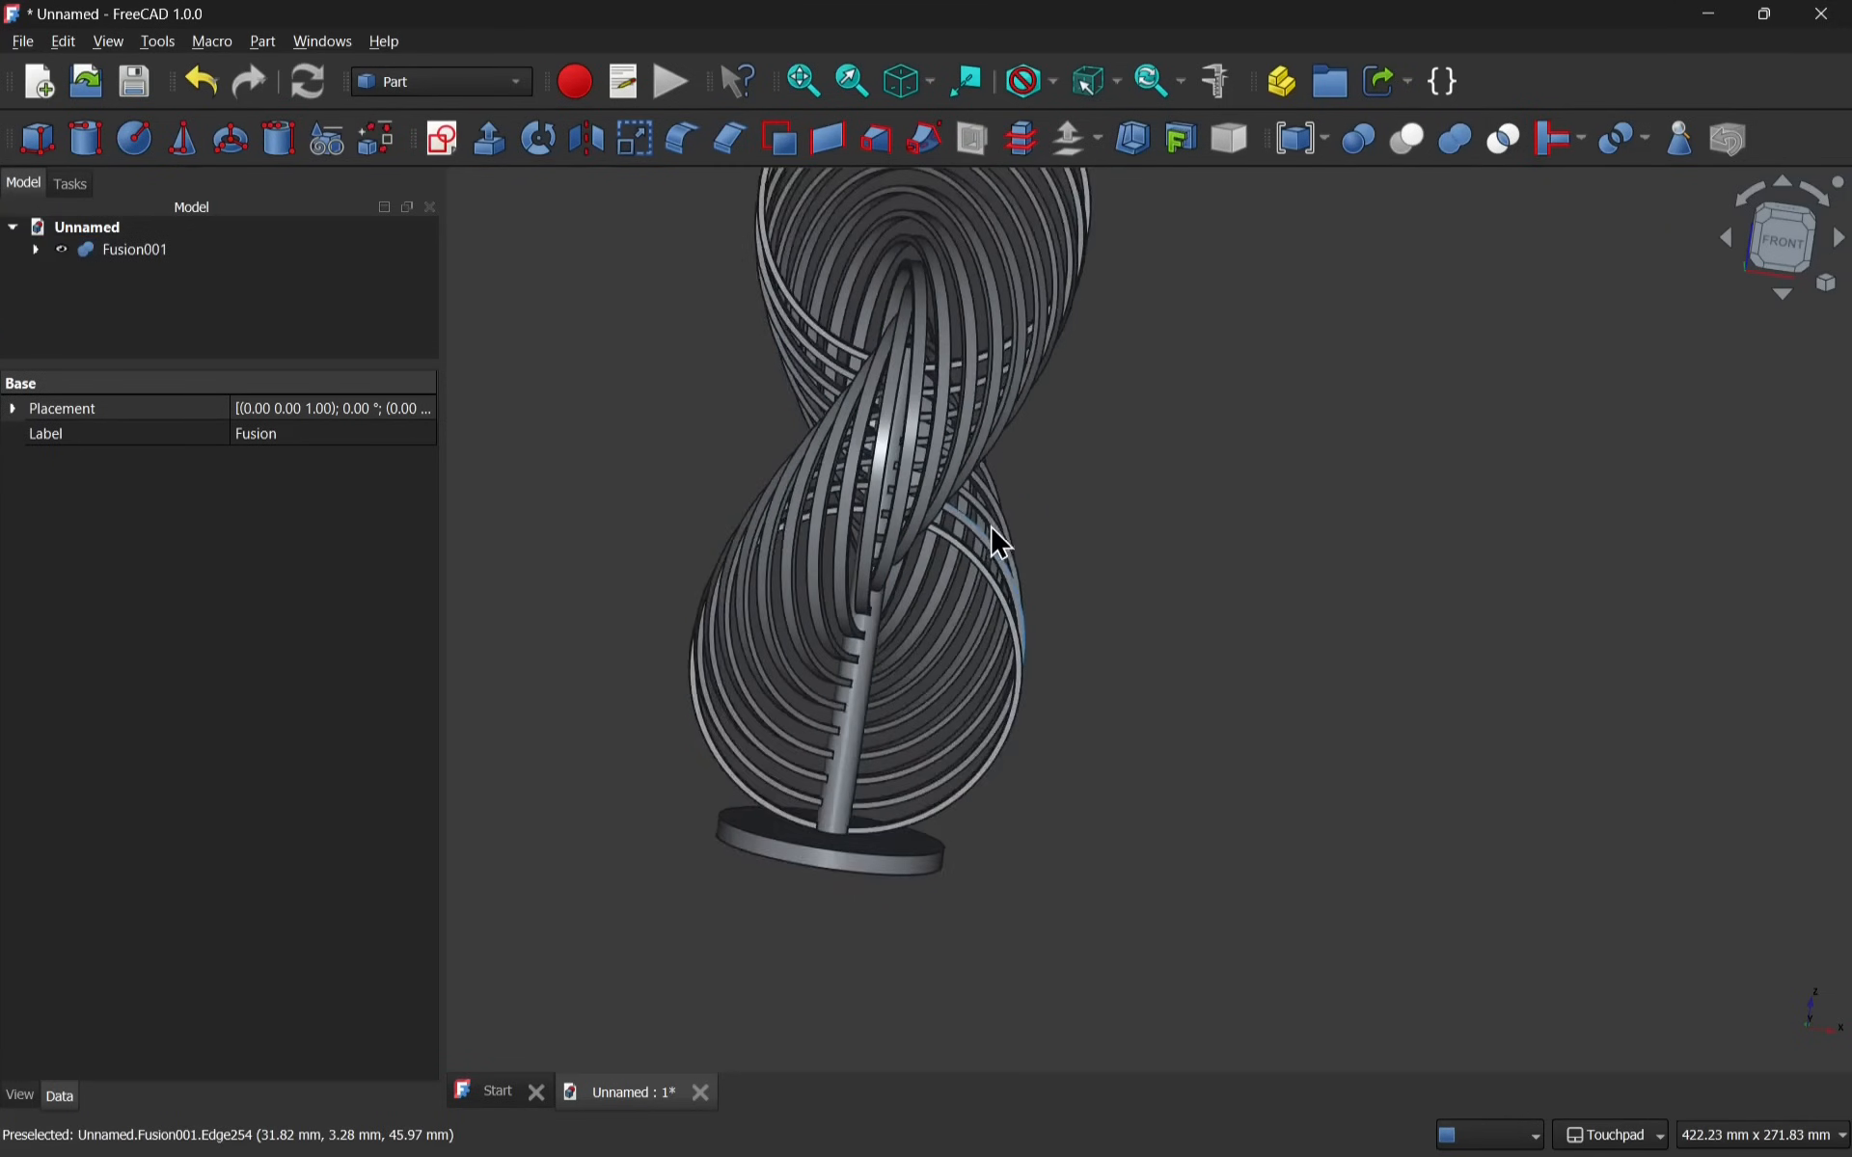
pyautogui.scroll(-1, 990, 527)
pyautogui.keyDown('shift'); pyautogui.moveTo(1007, 523); pyautogui.dragTo(1059, 643, button='middle'); pyautogui.keyUp('shift')
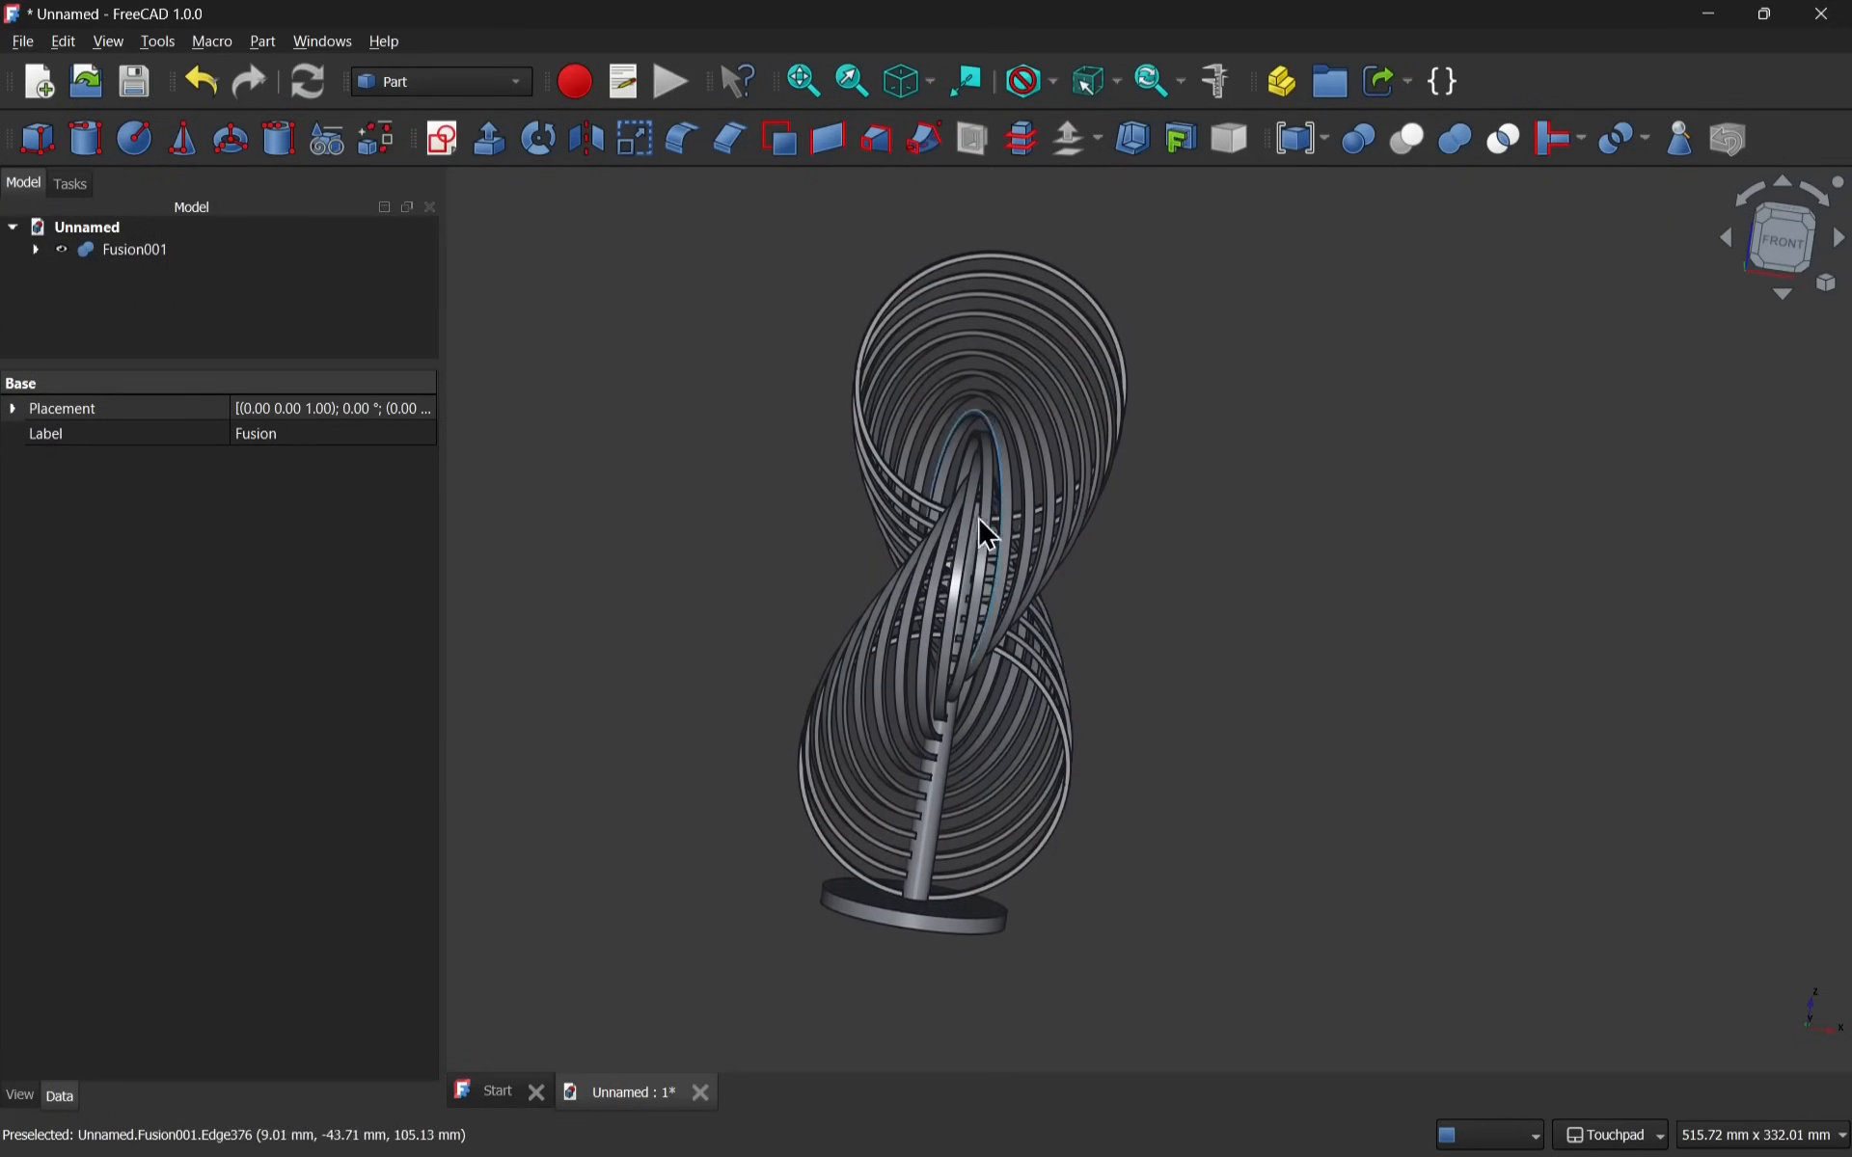
pyautogui.keyDown('alt'); pyautogui.moveTo(987, 533); pyautogui.dragTo(966, 494, button='middle'); pyautogui.keyUp('alt')
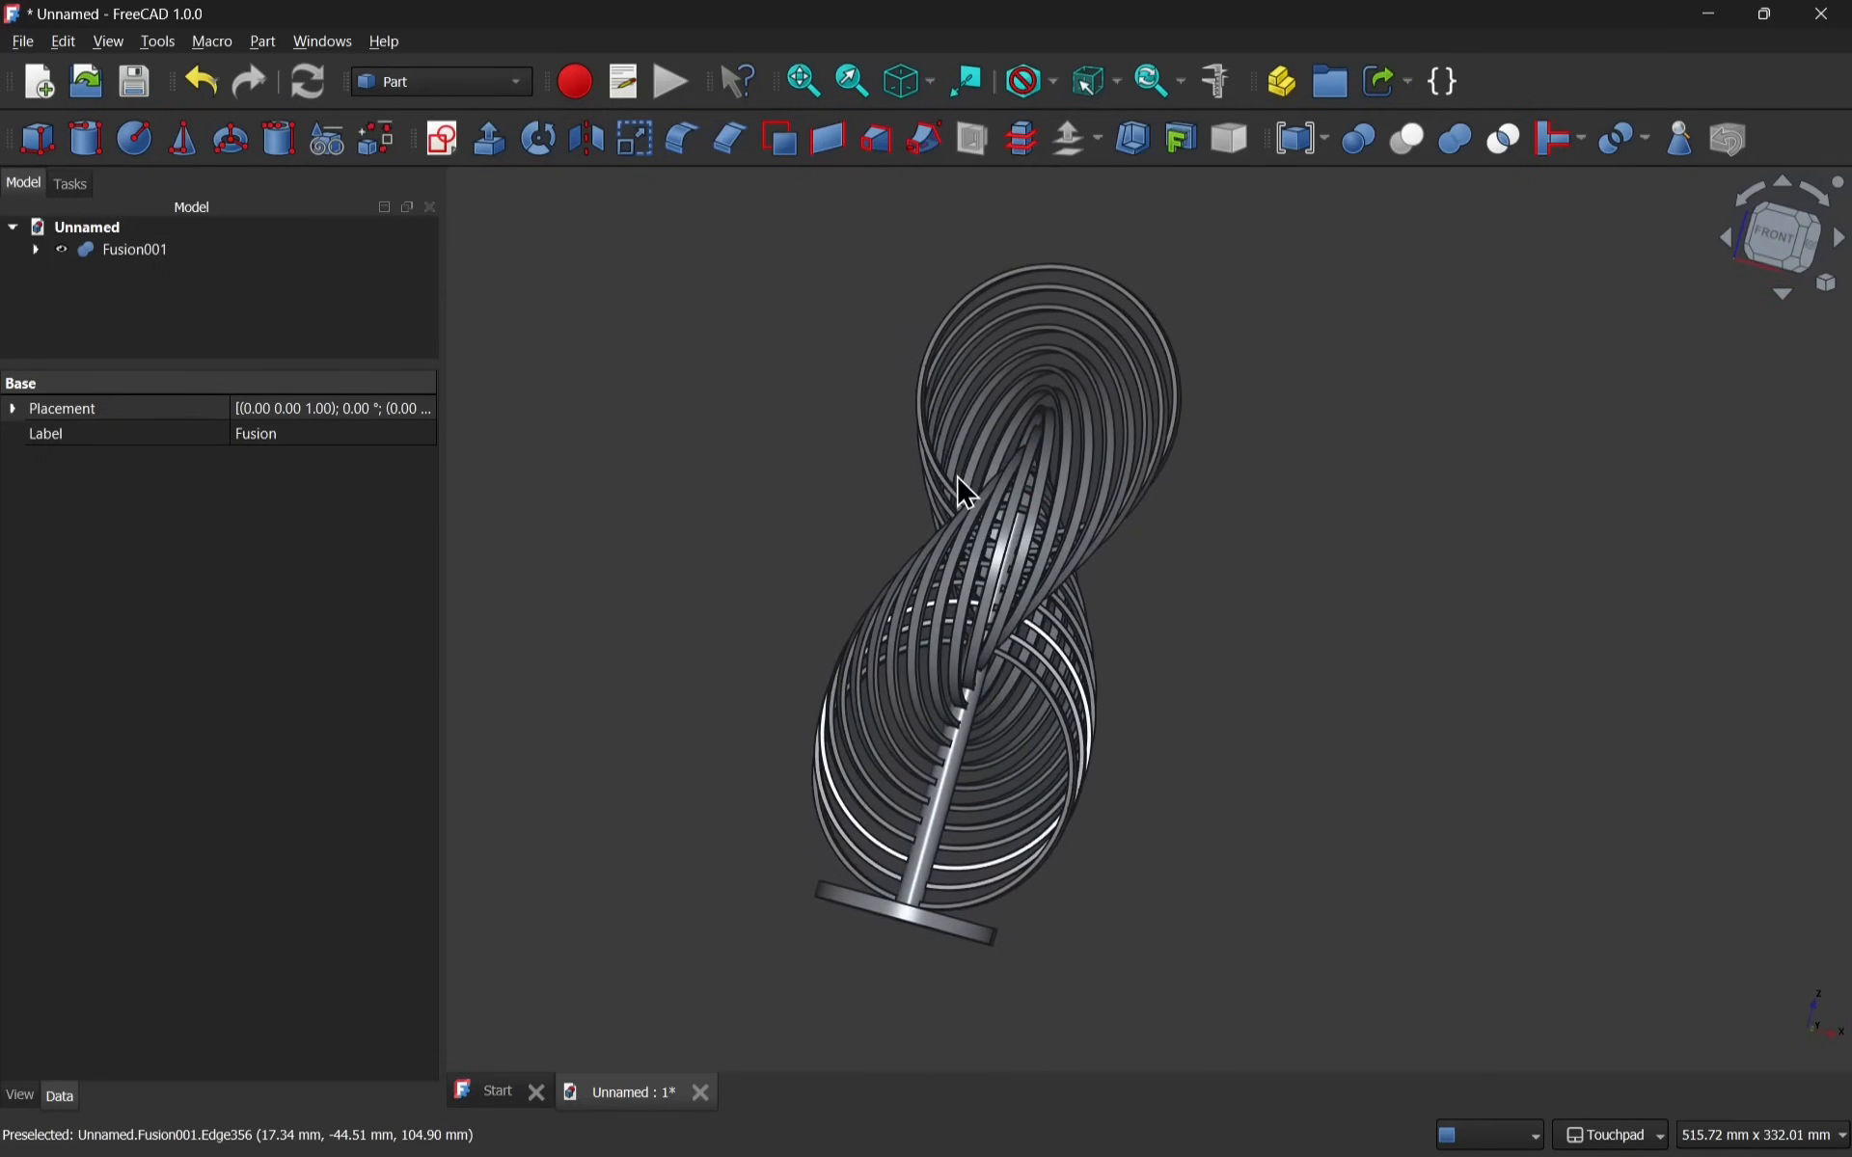
pyautogui.click(133, 254)
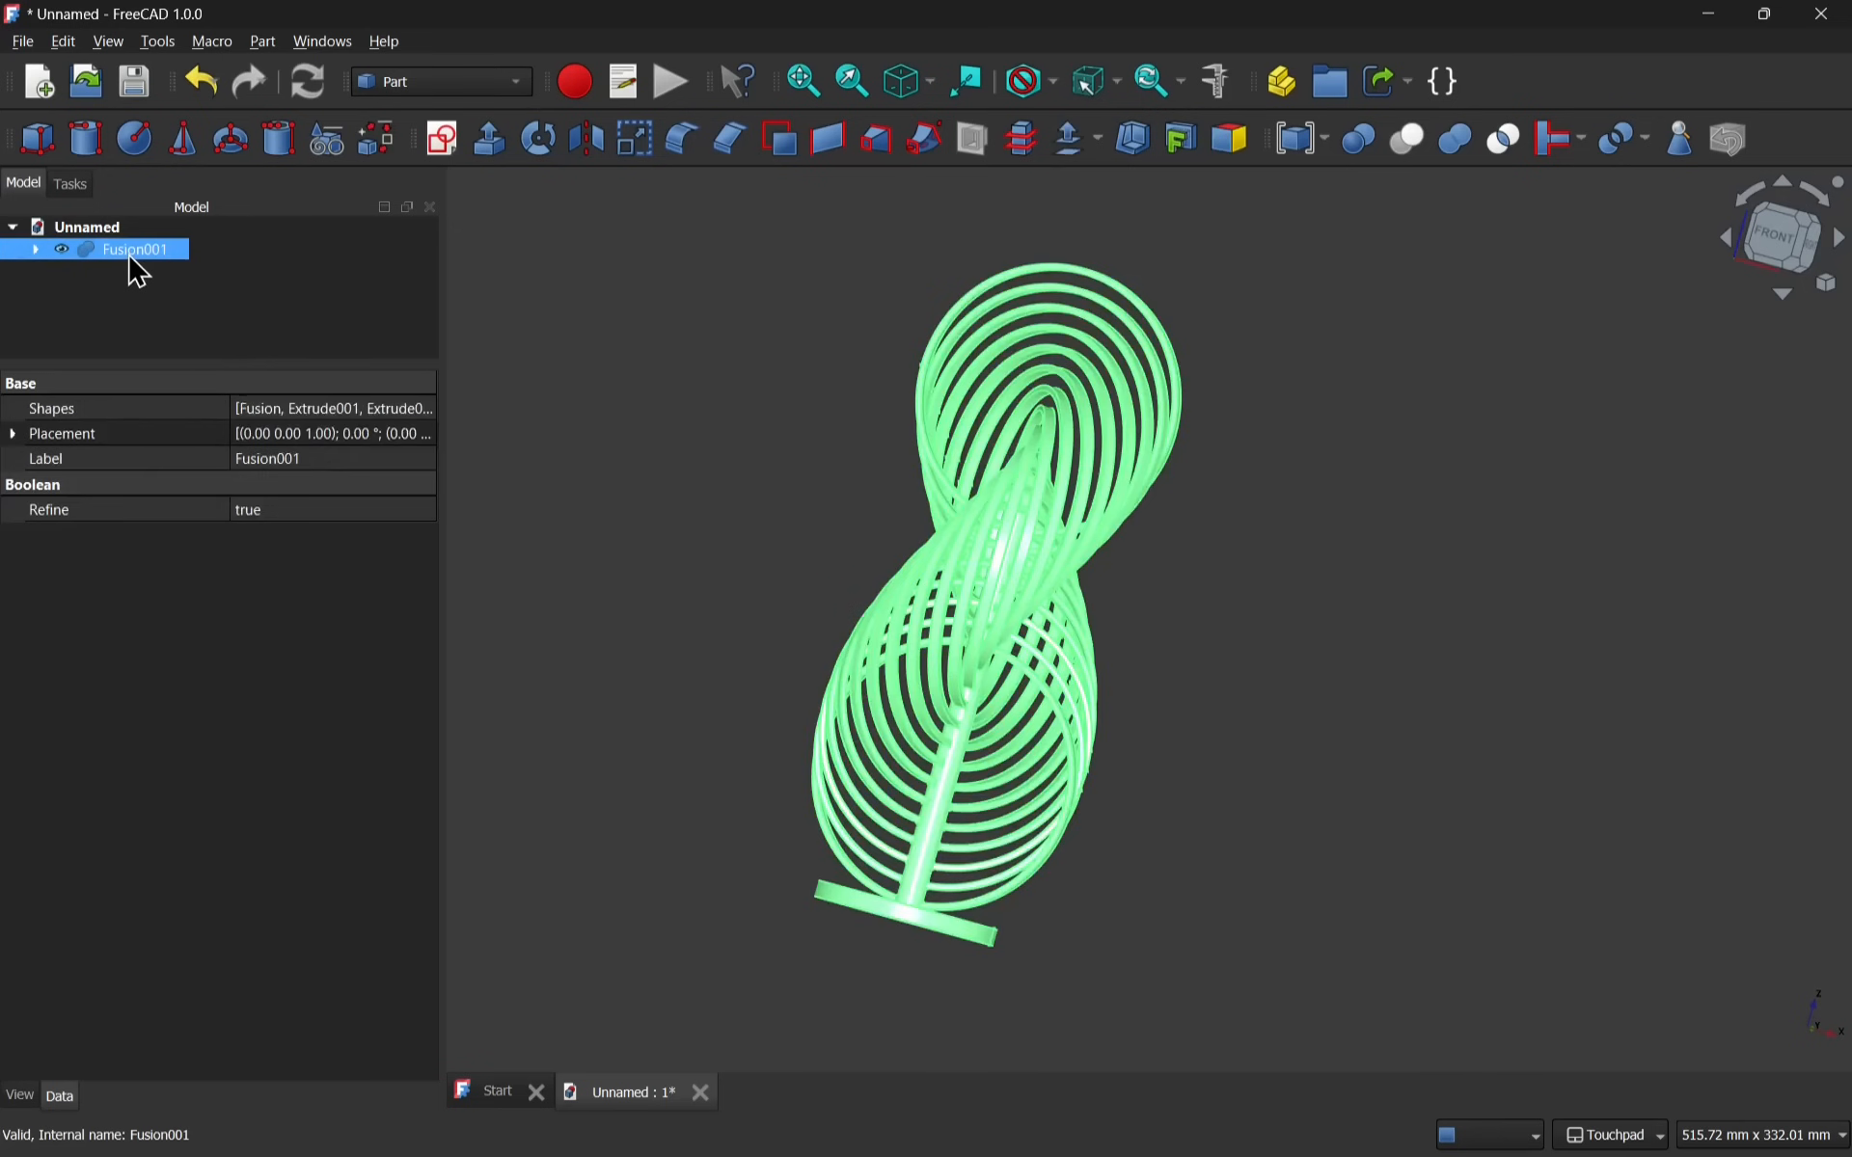
pyautogui.rightClick(139, 273)
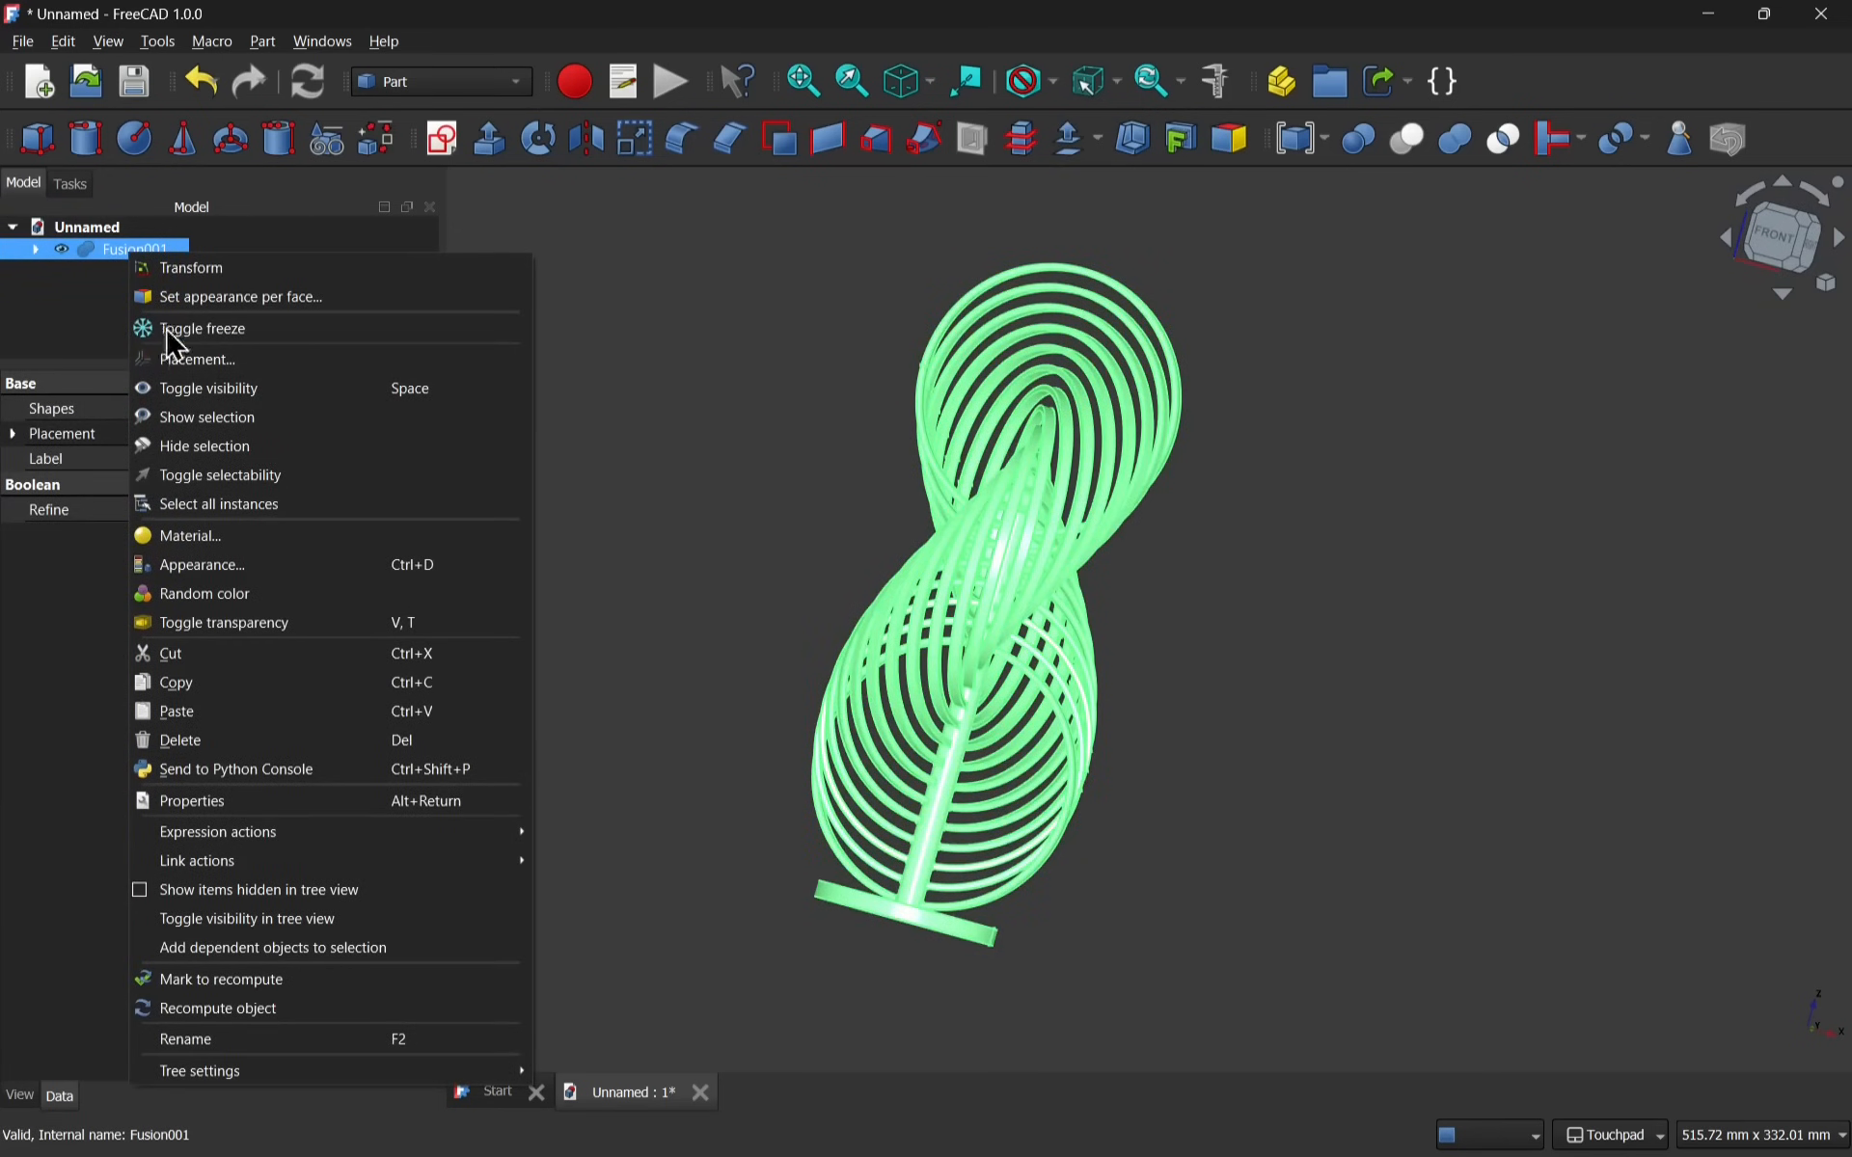
pyautogui.click(254, 567)
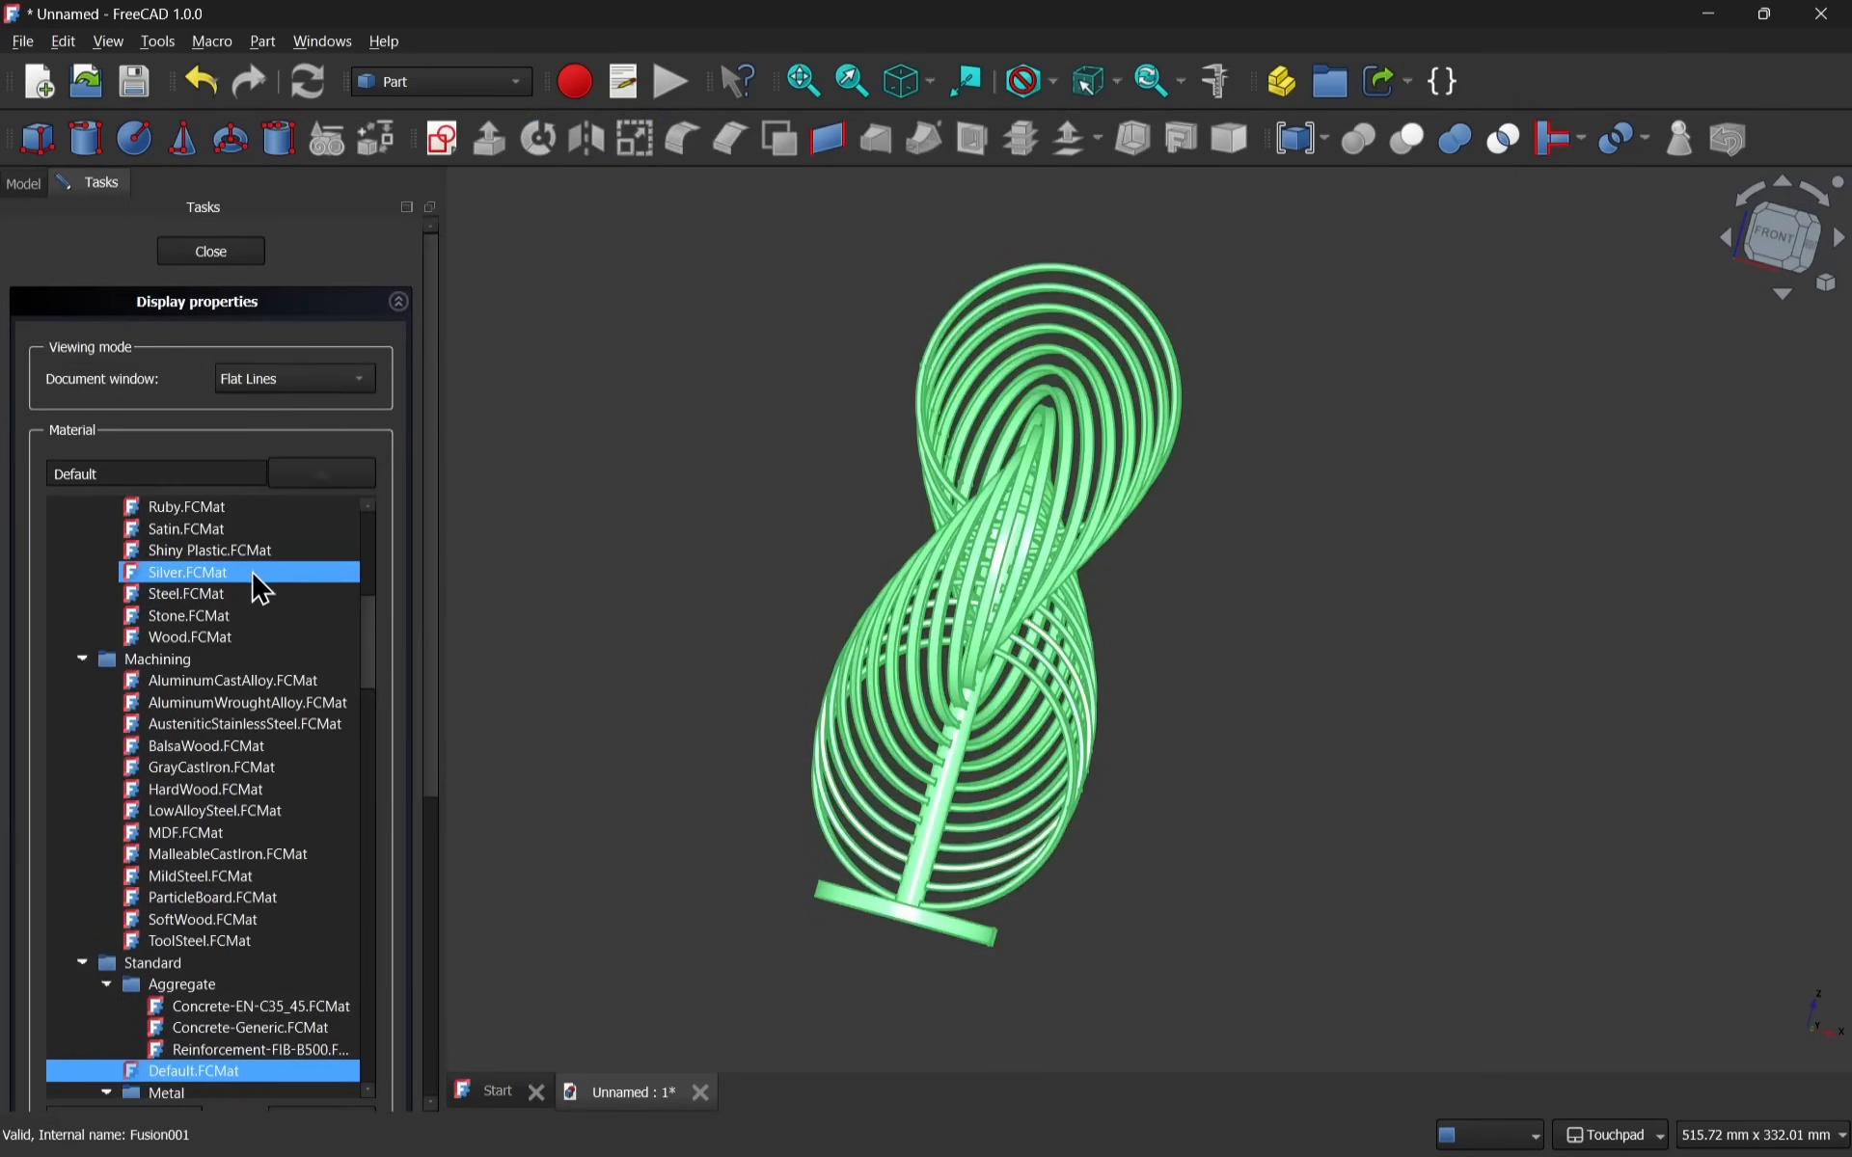
pyautogui.scroll(3, 261, 588)
pyautogui.scroll(2, 267, 599)
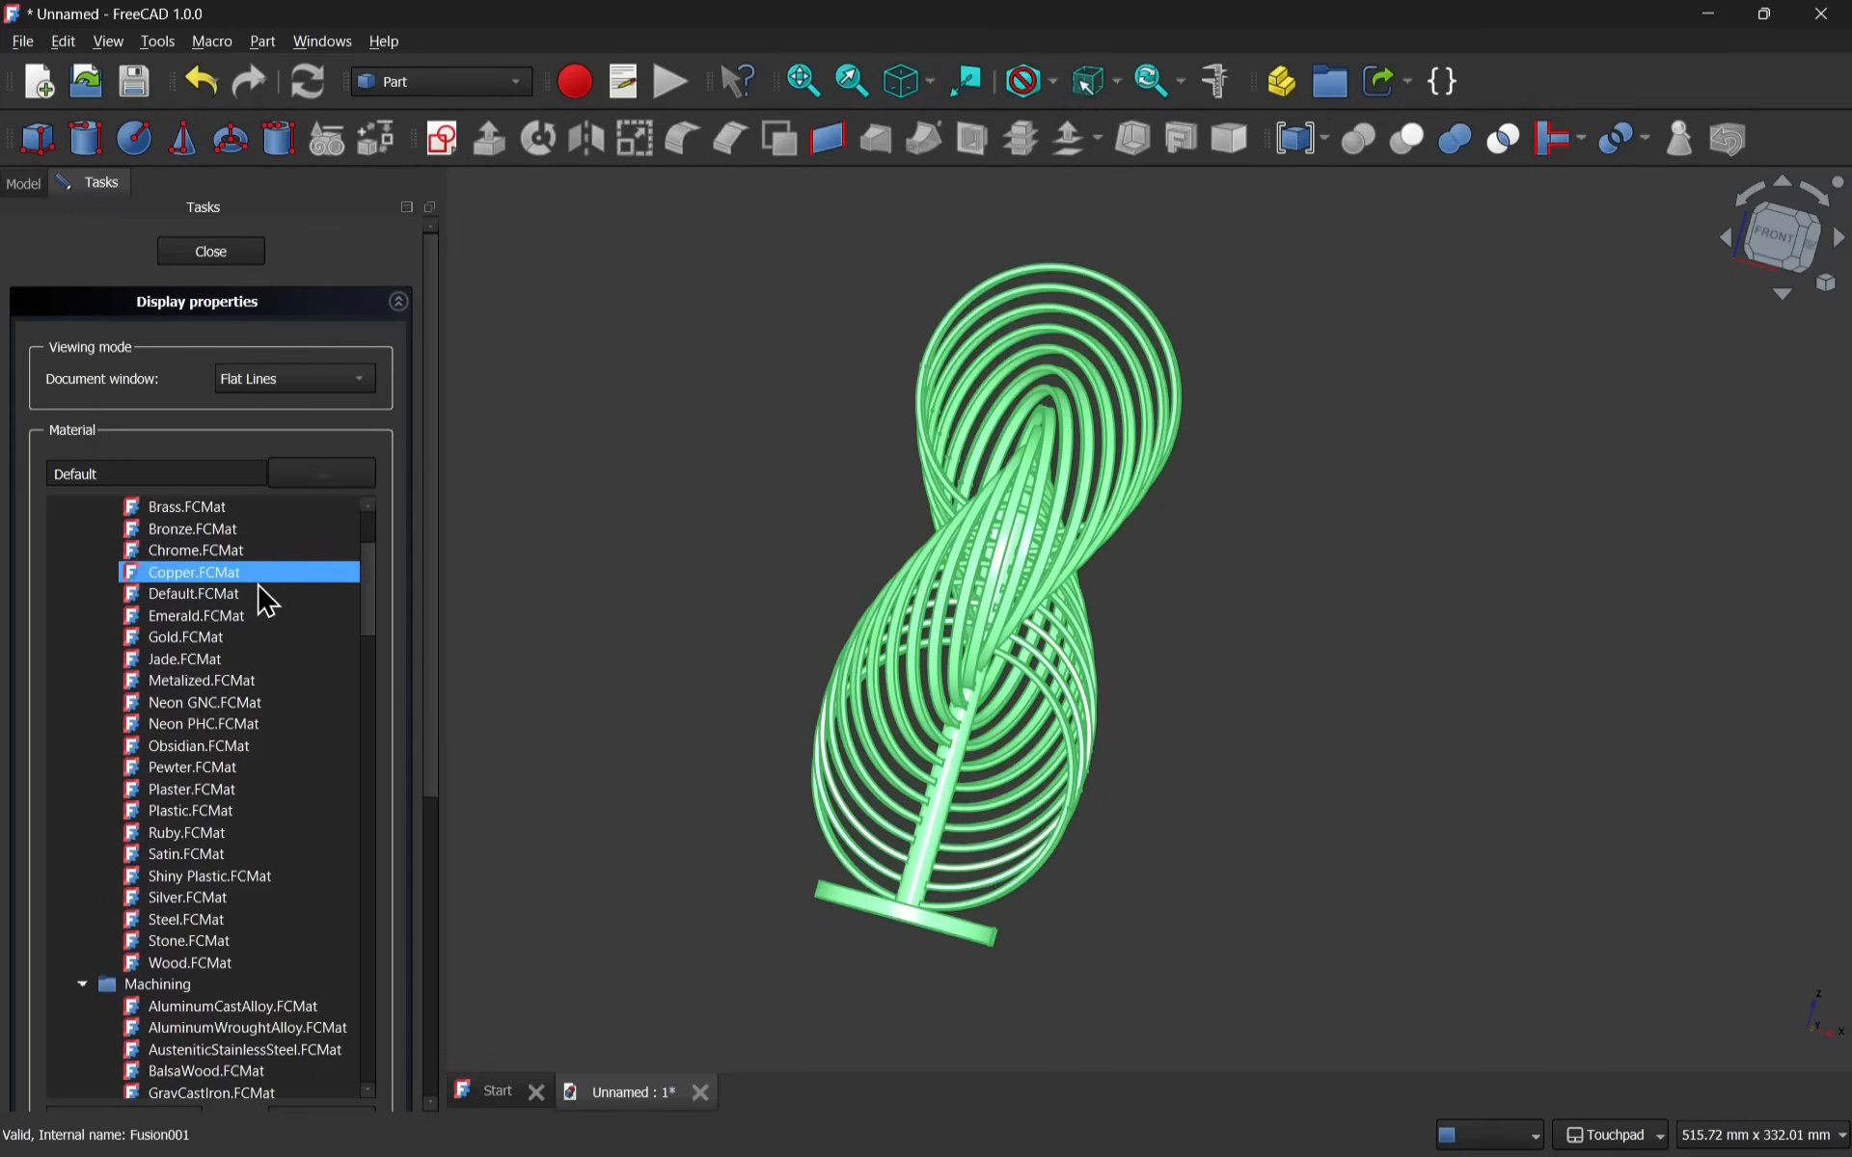
pyautogui.click(218, 533)
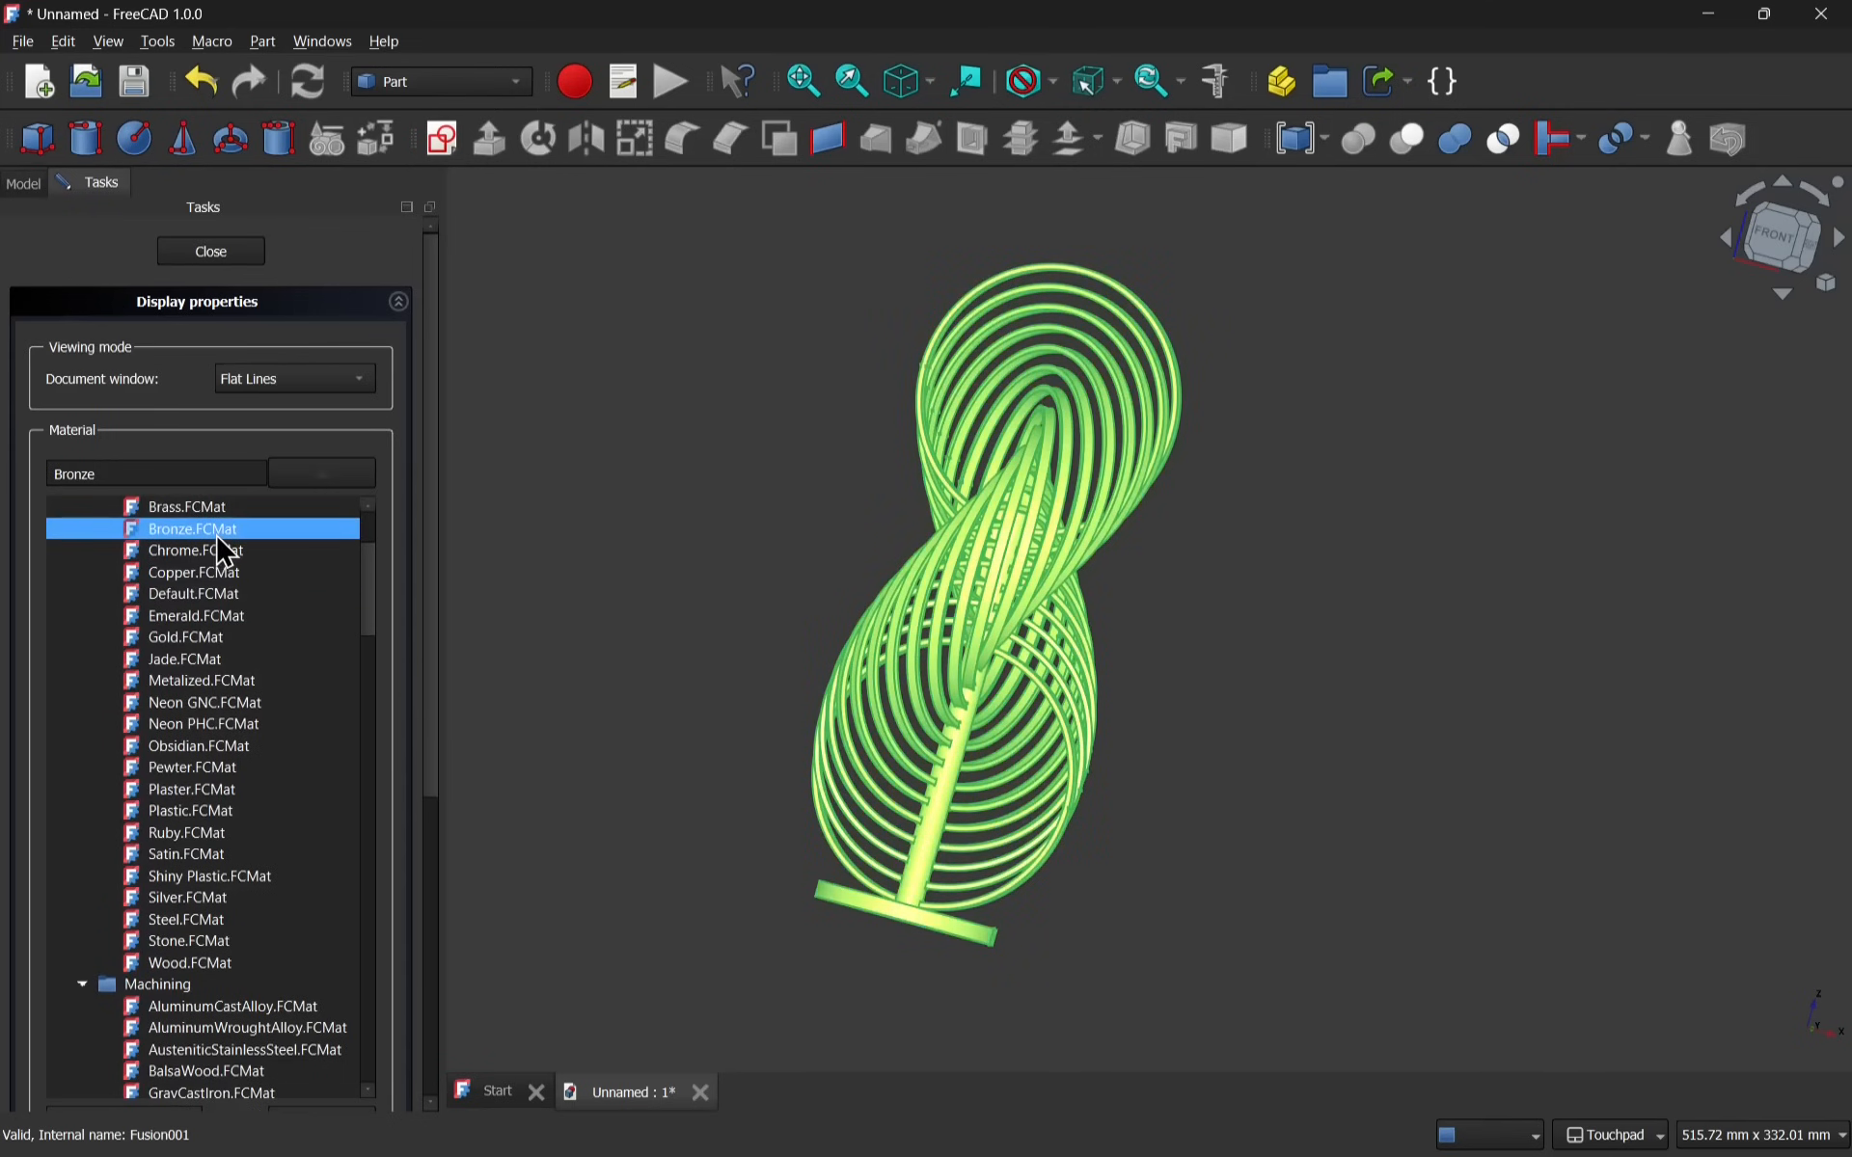
pyautogui.click(1780, 237)
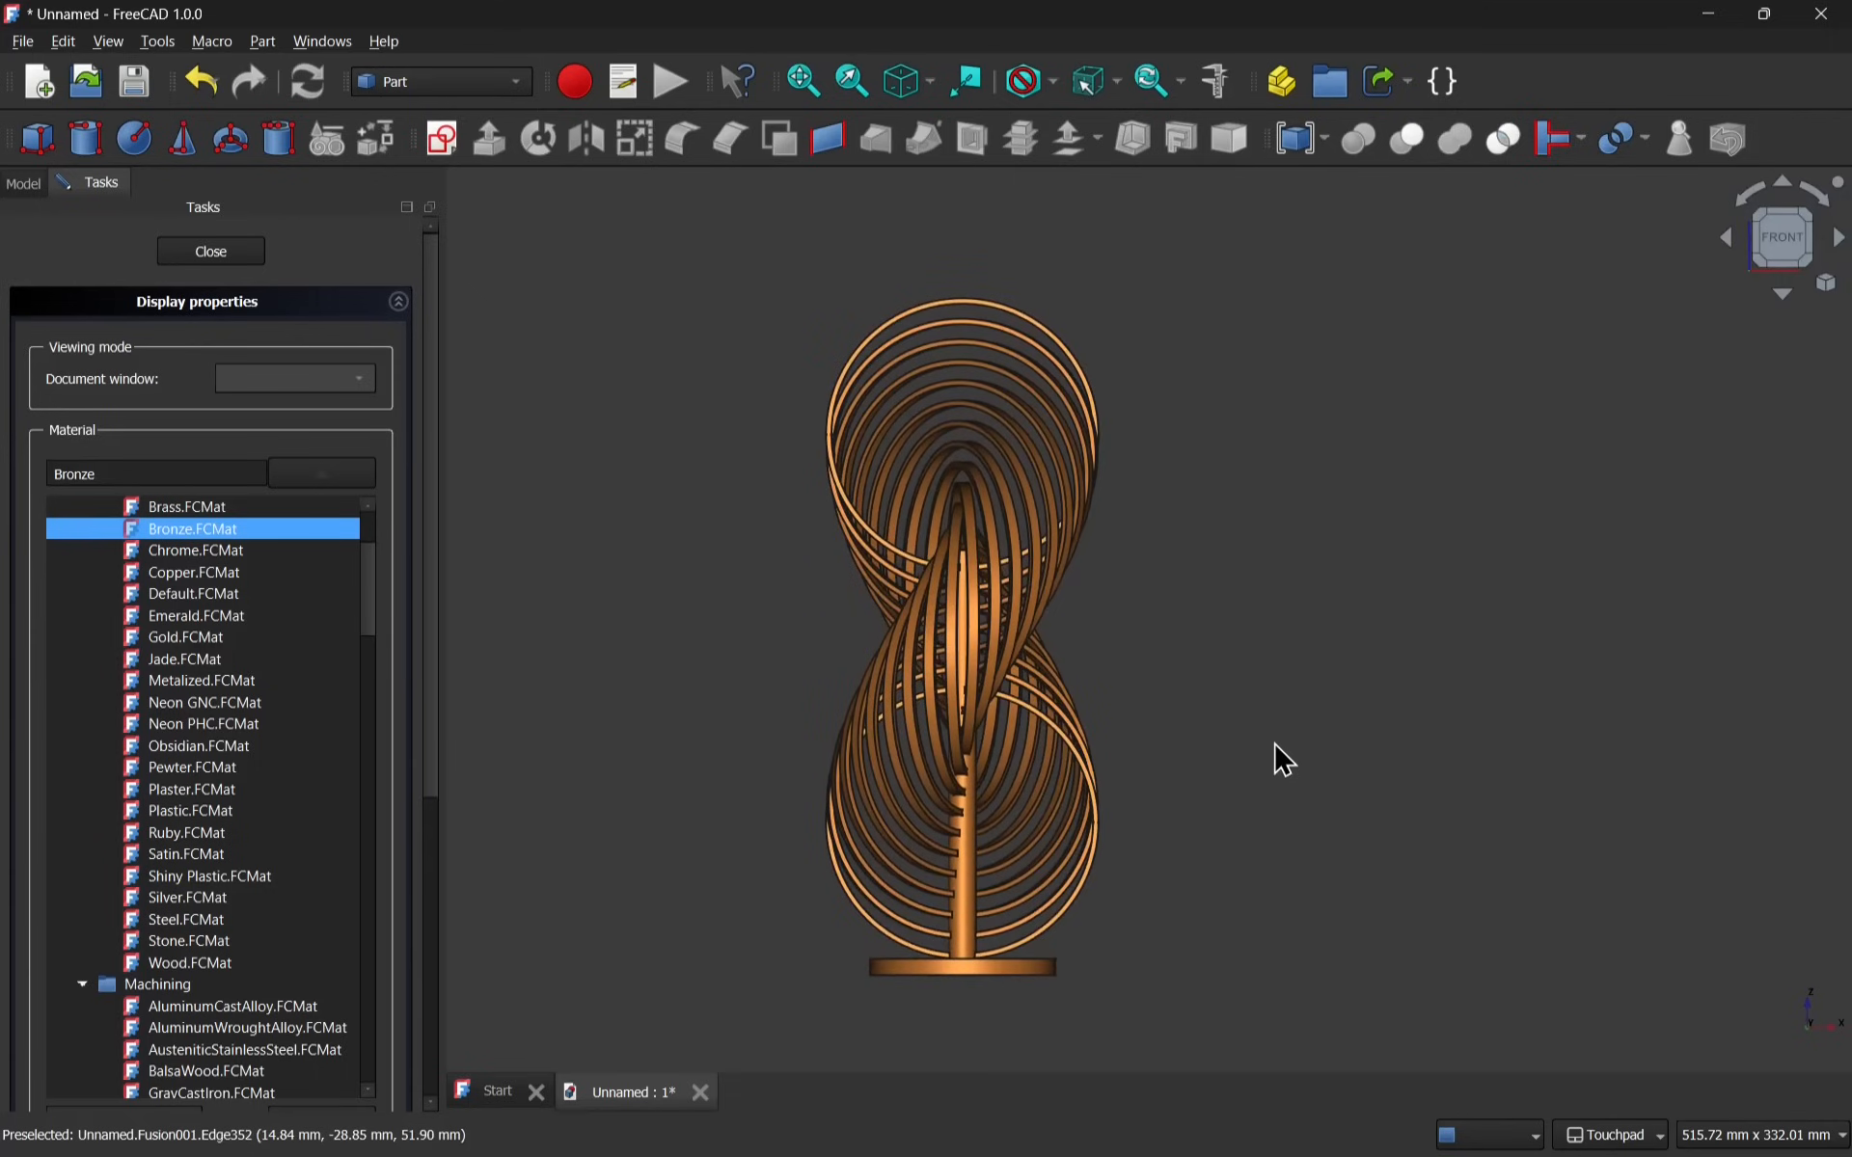
pyautogui.click(211, 252)
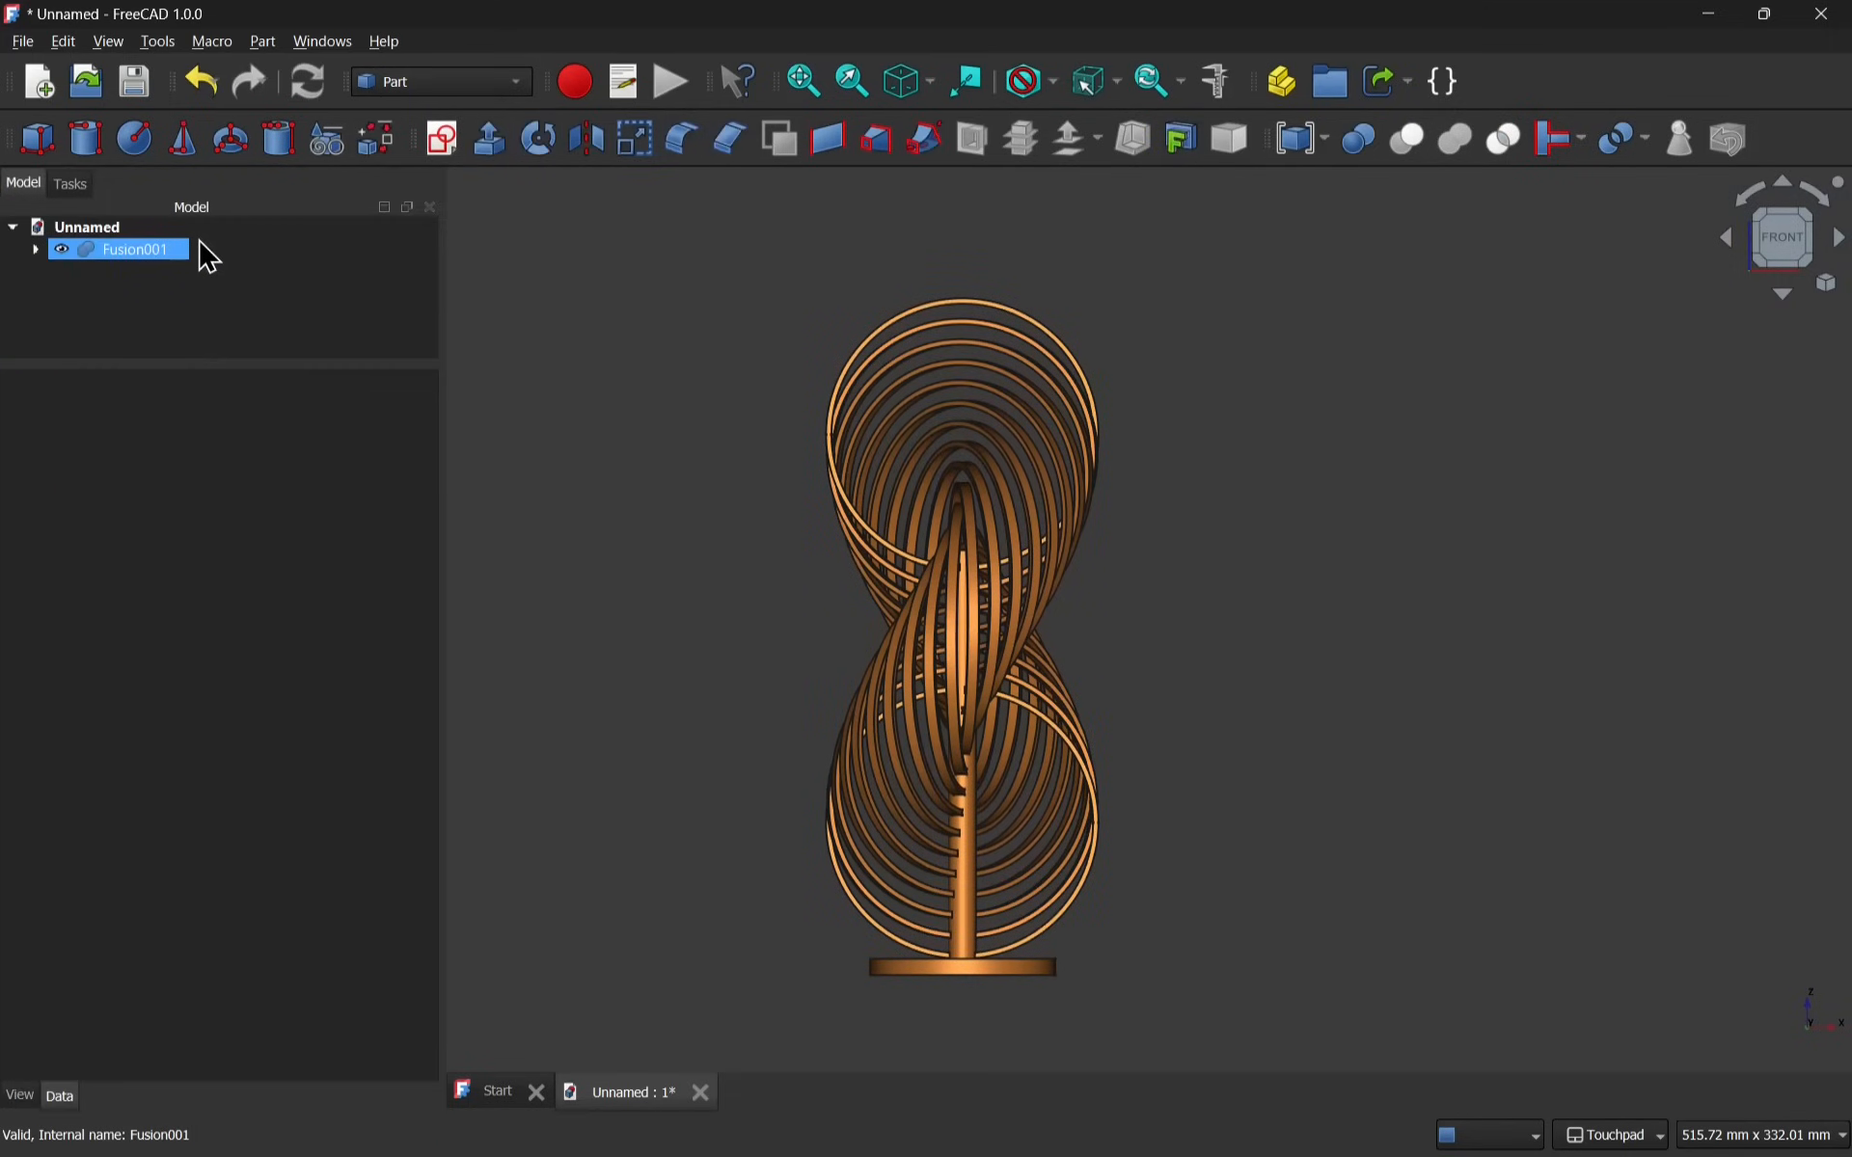
# Delete the overall fusion to separate the lattice, column and base disc again.
pyautogui.click(37, 252)
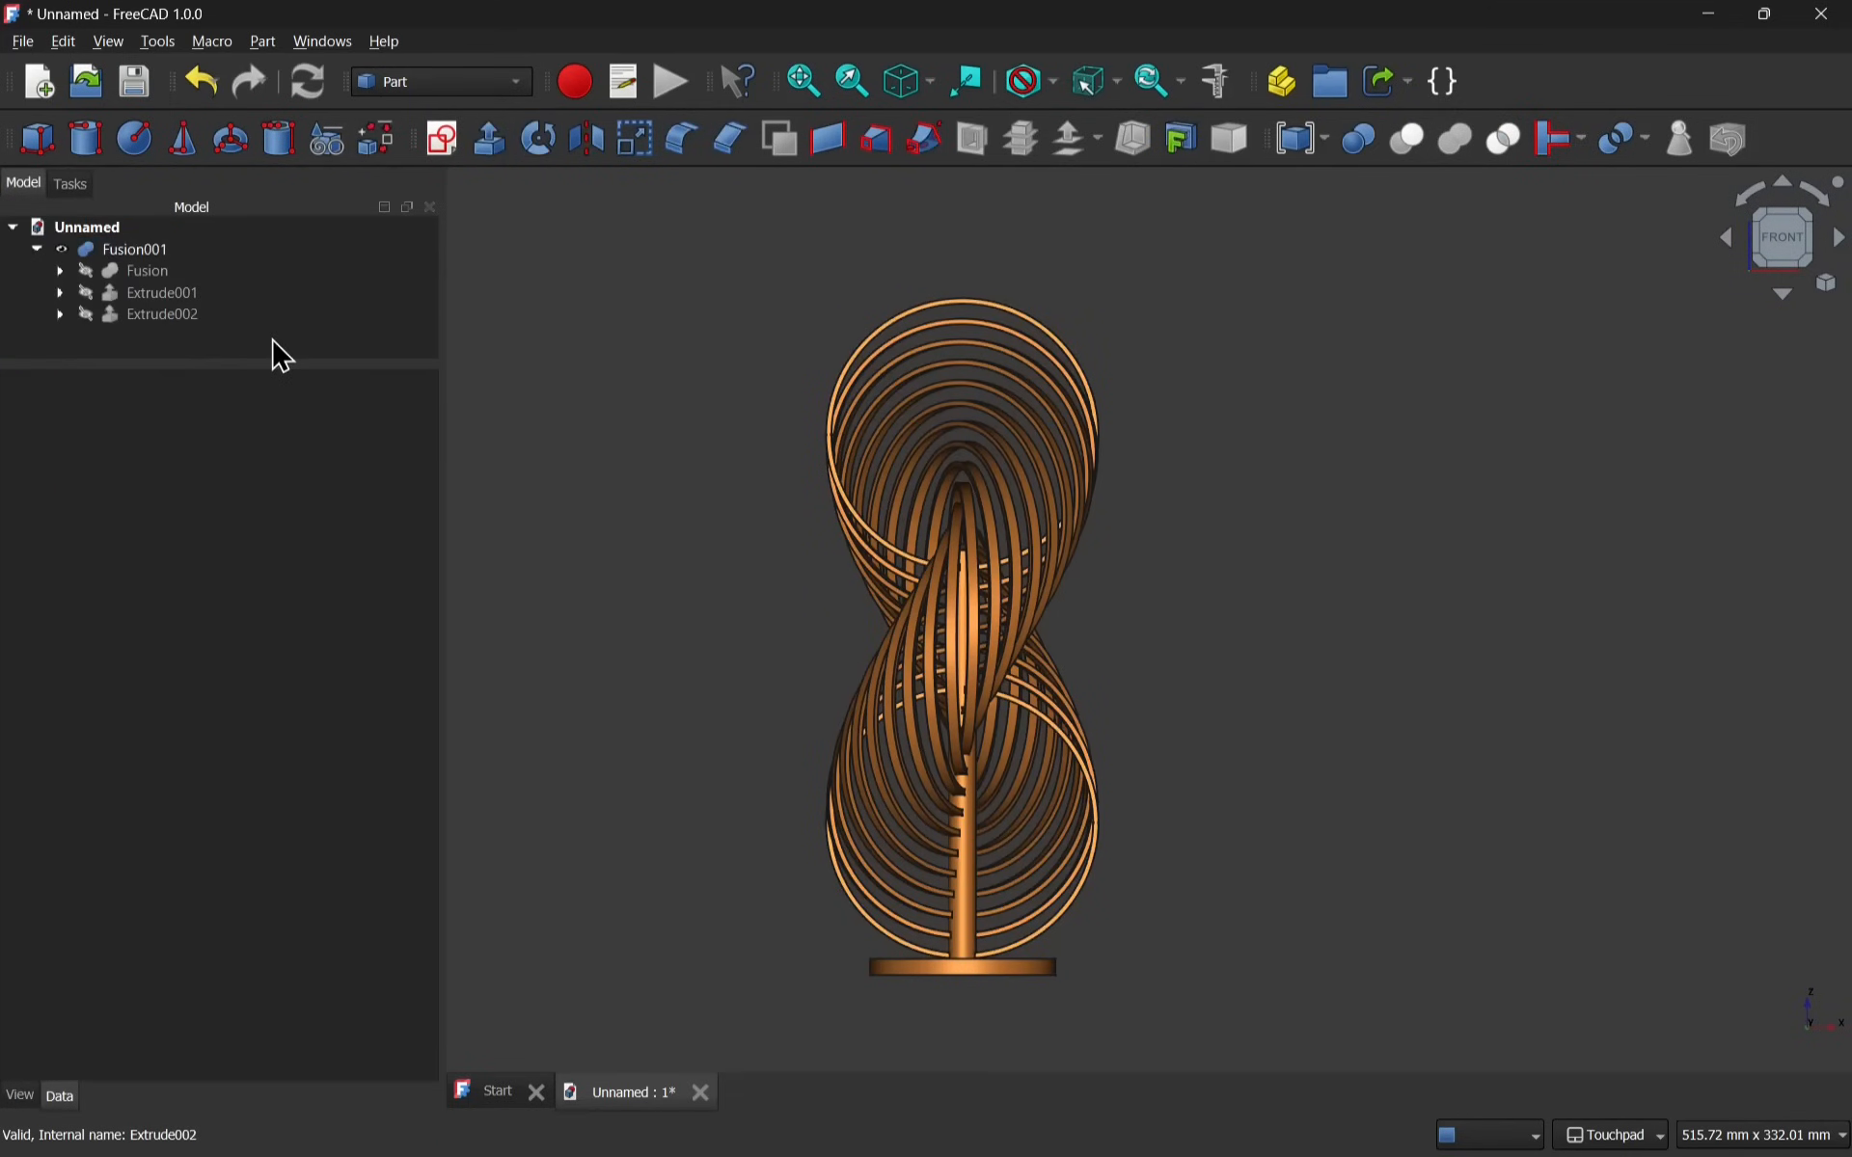
pyautogui.click(140, 255)
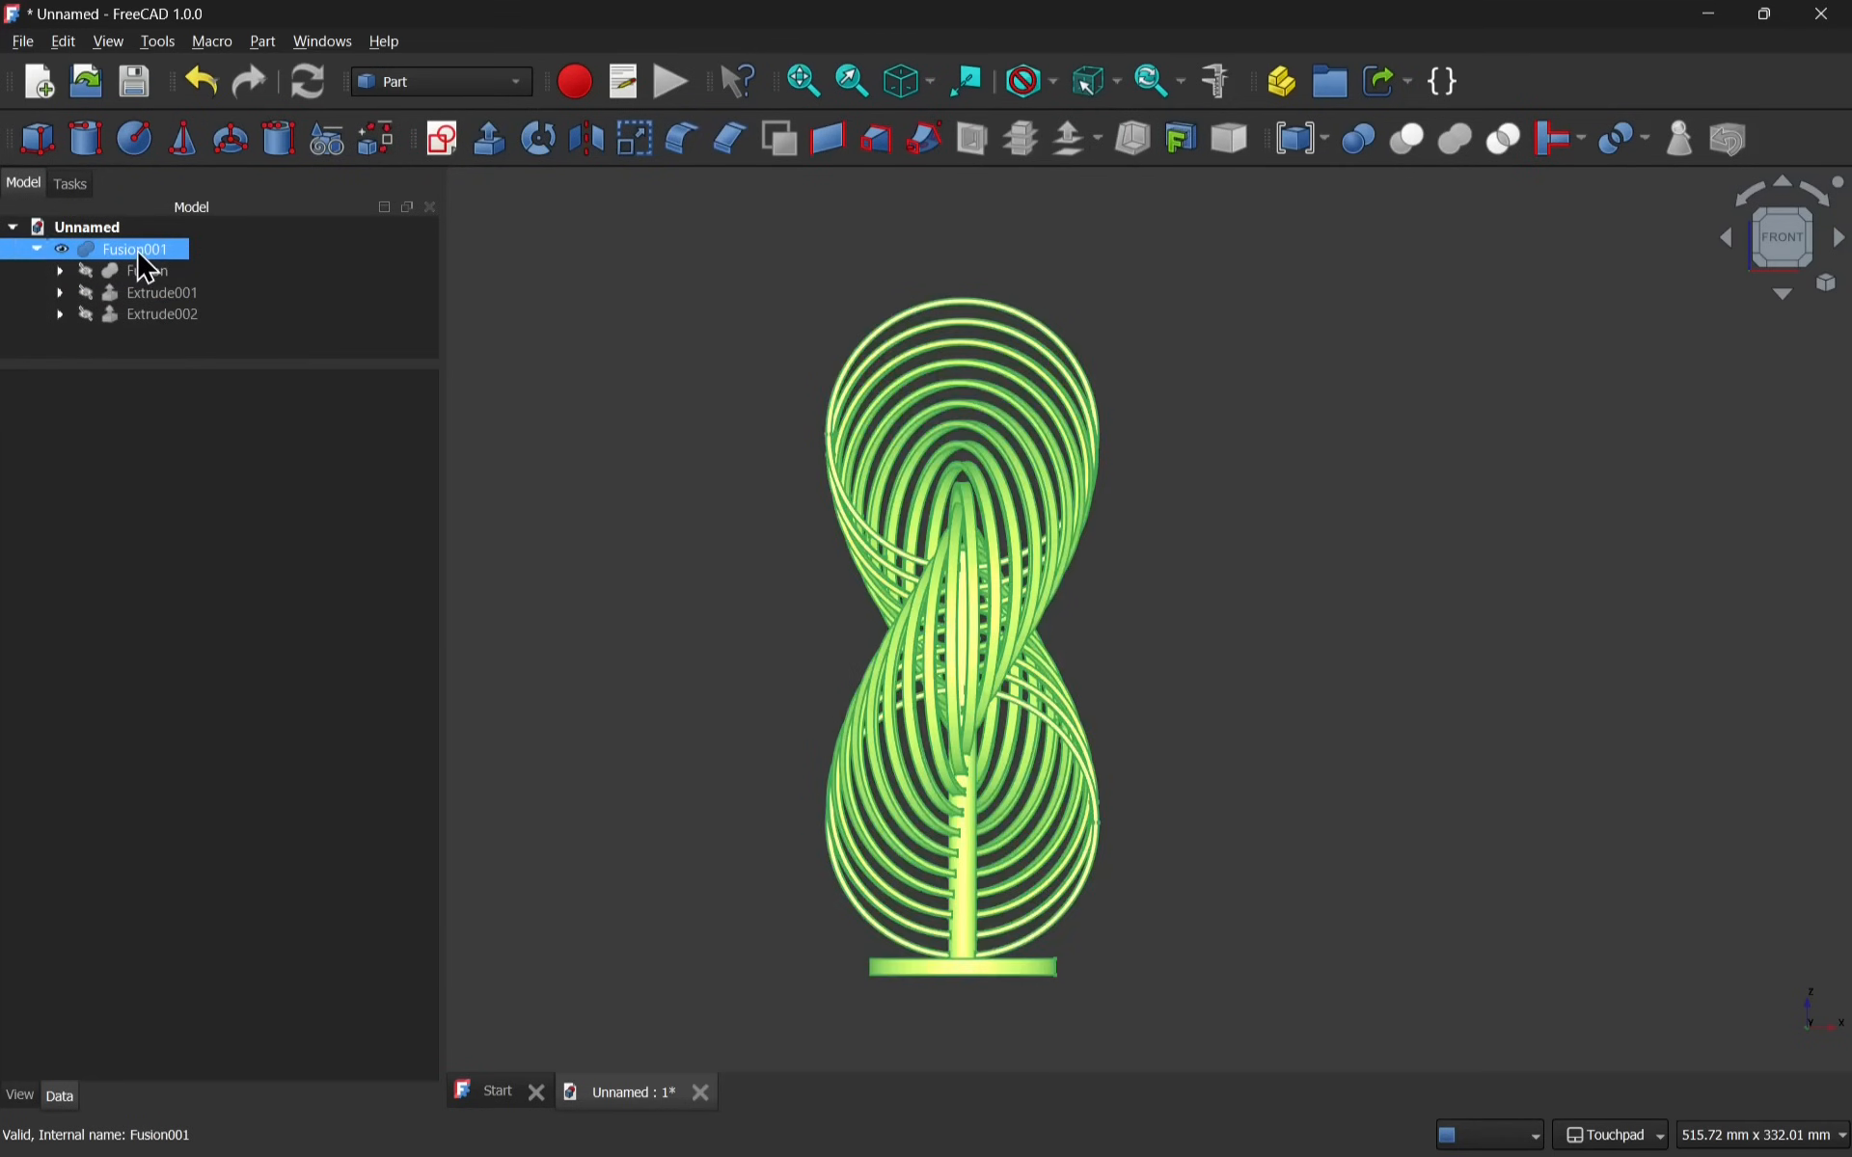
pyautogui.press('Delete')
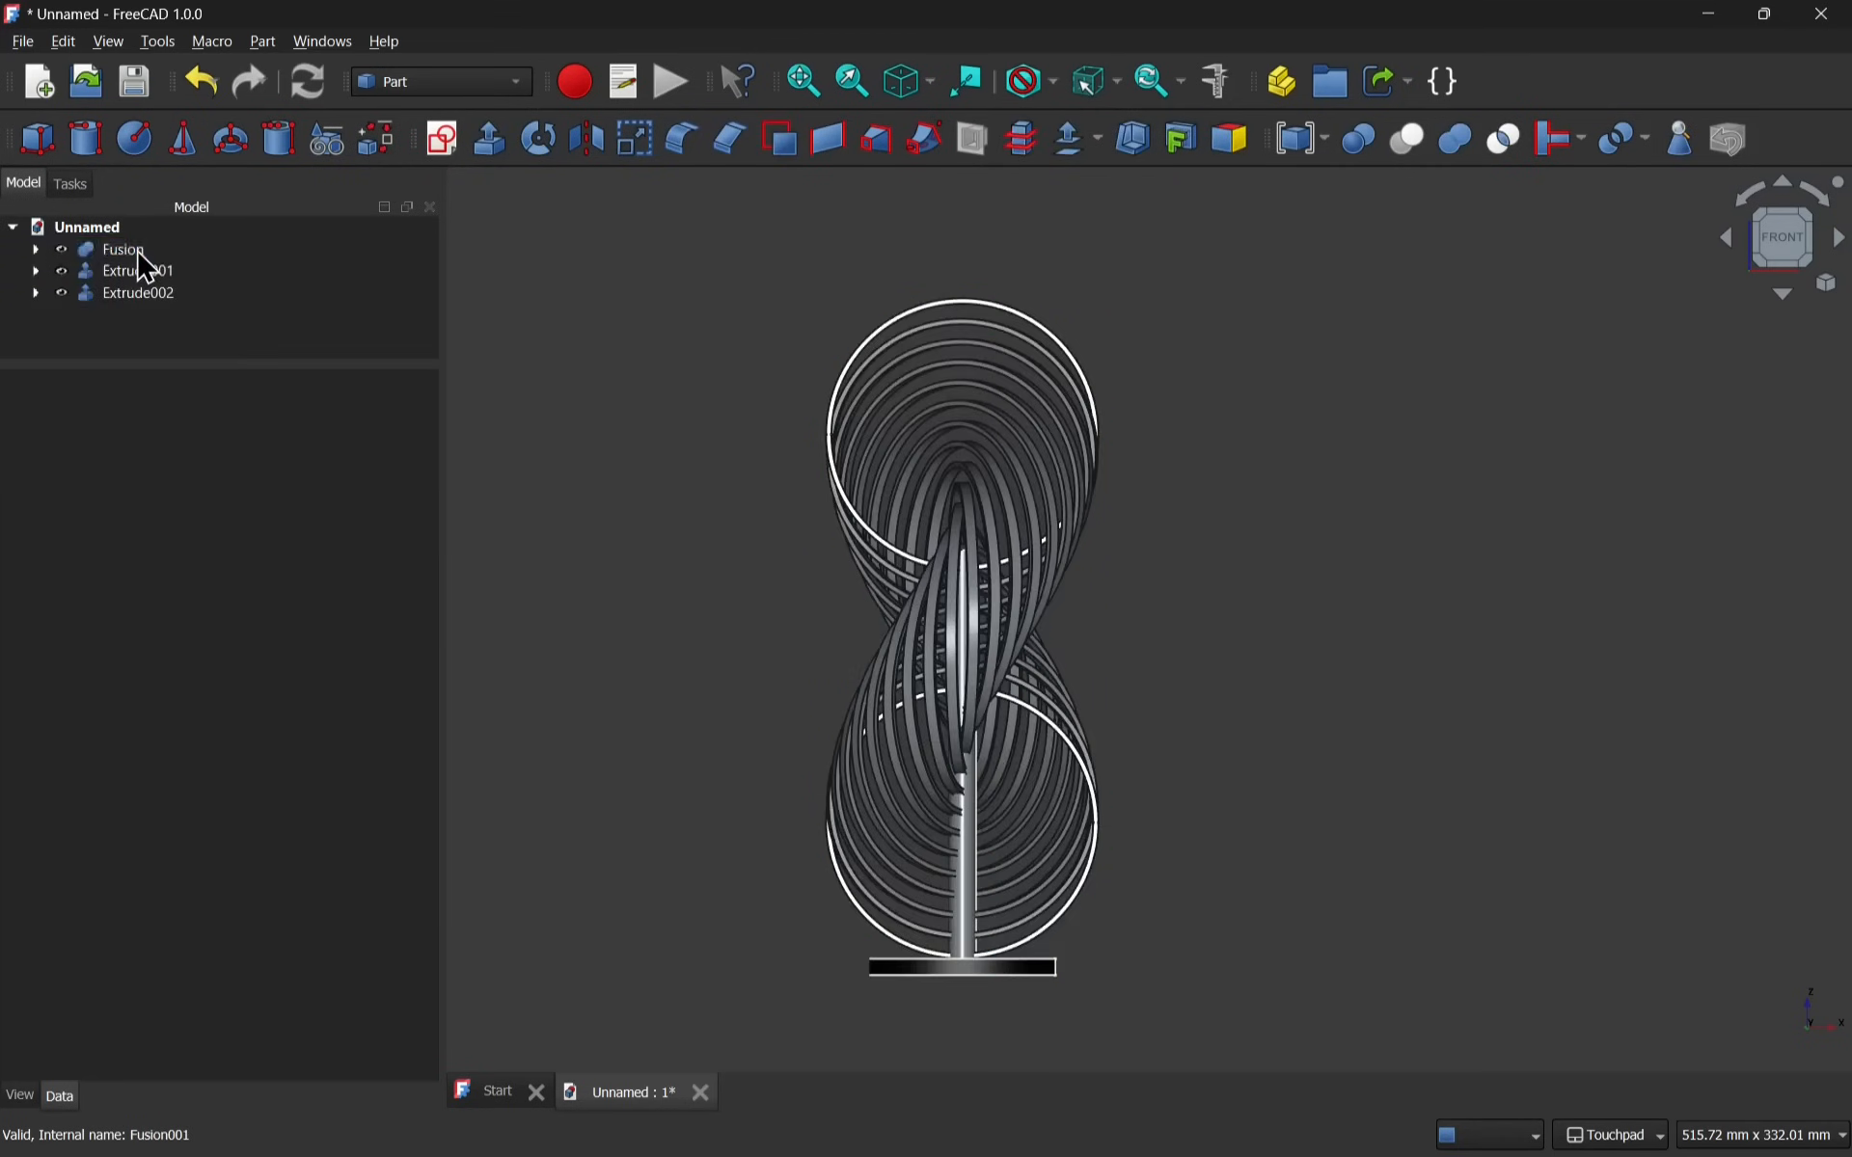
# Assign the Jade appearance material to the base disc and close its display properties.
pyautogui.click(145, 295)
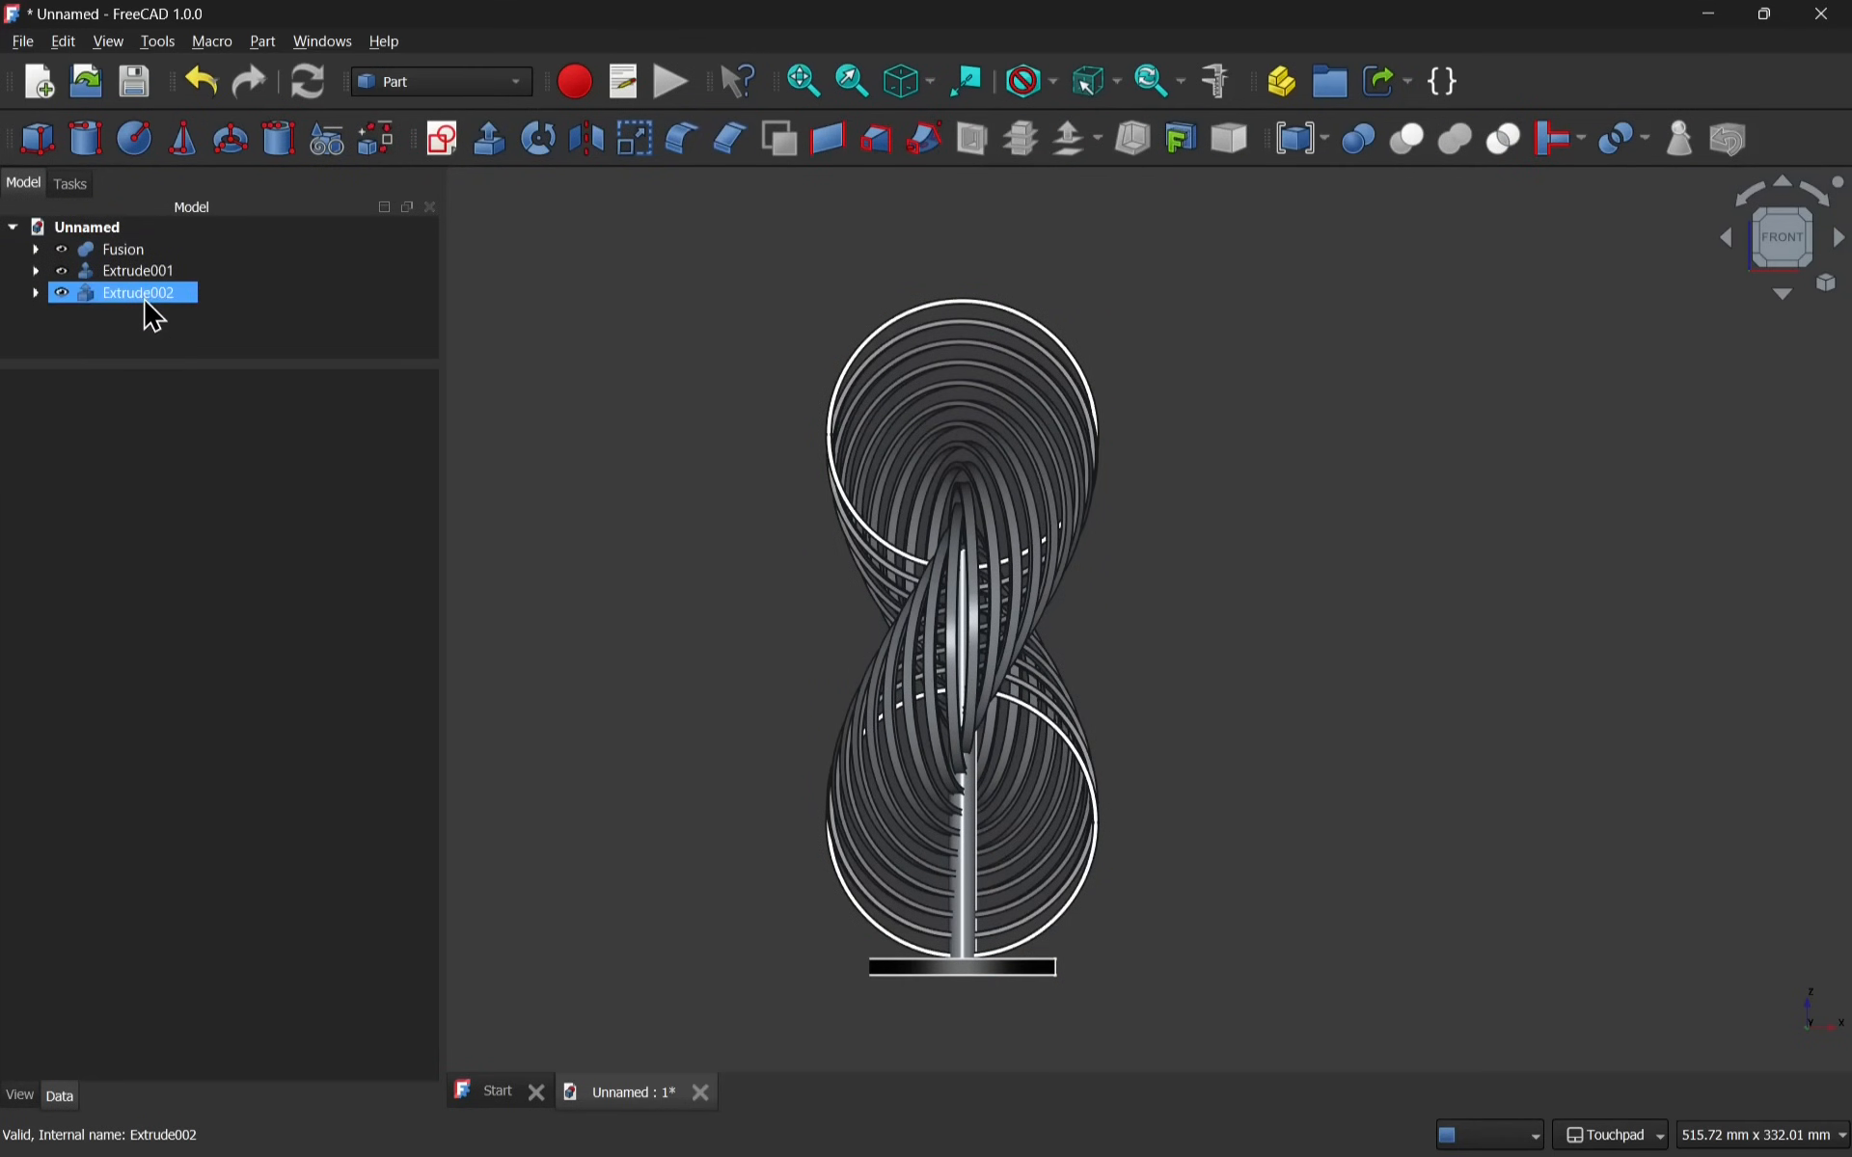
pyautogui.rightClick(154, 294)
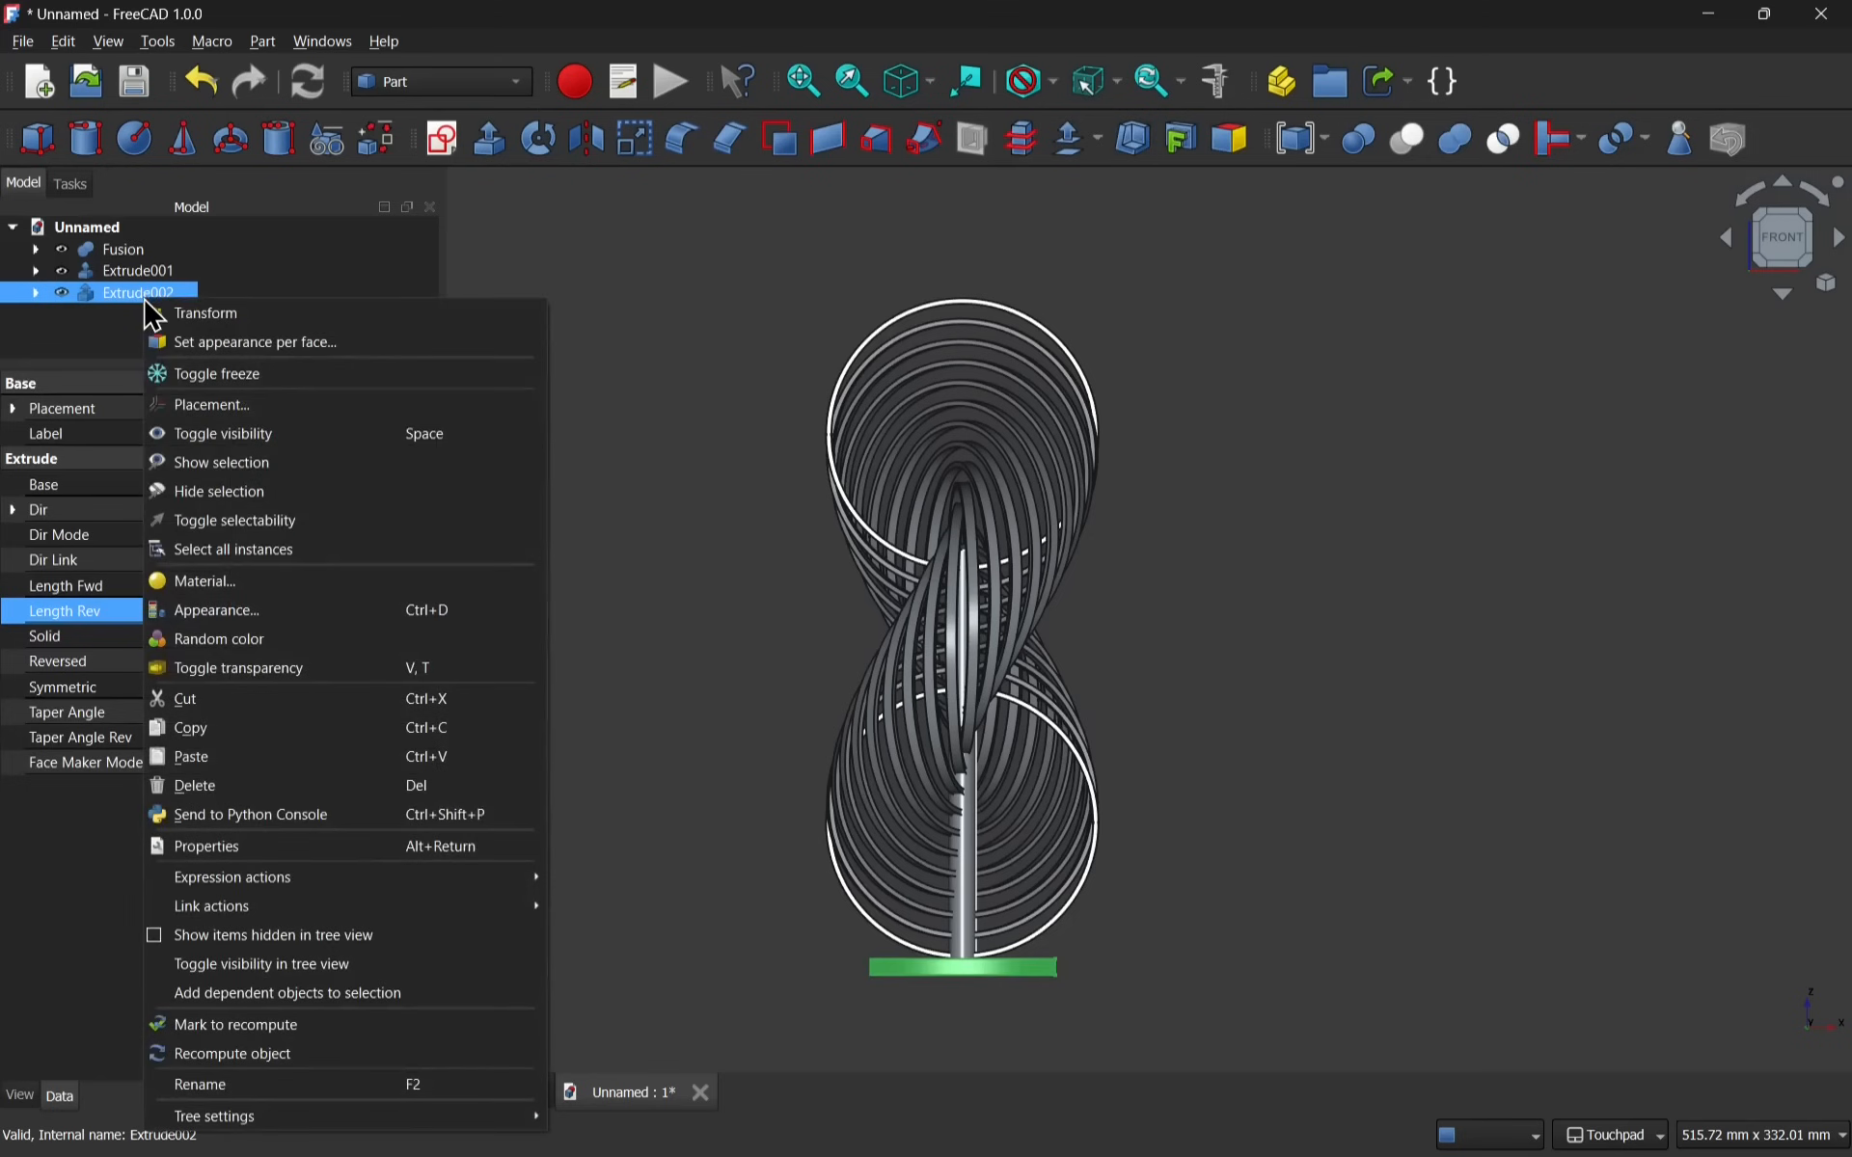
pyautogui.click(294, 613)
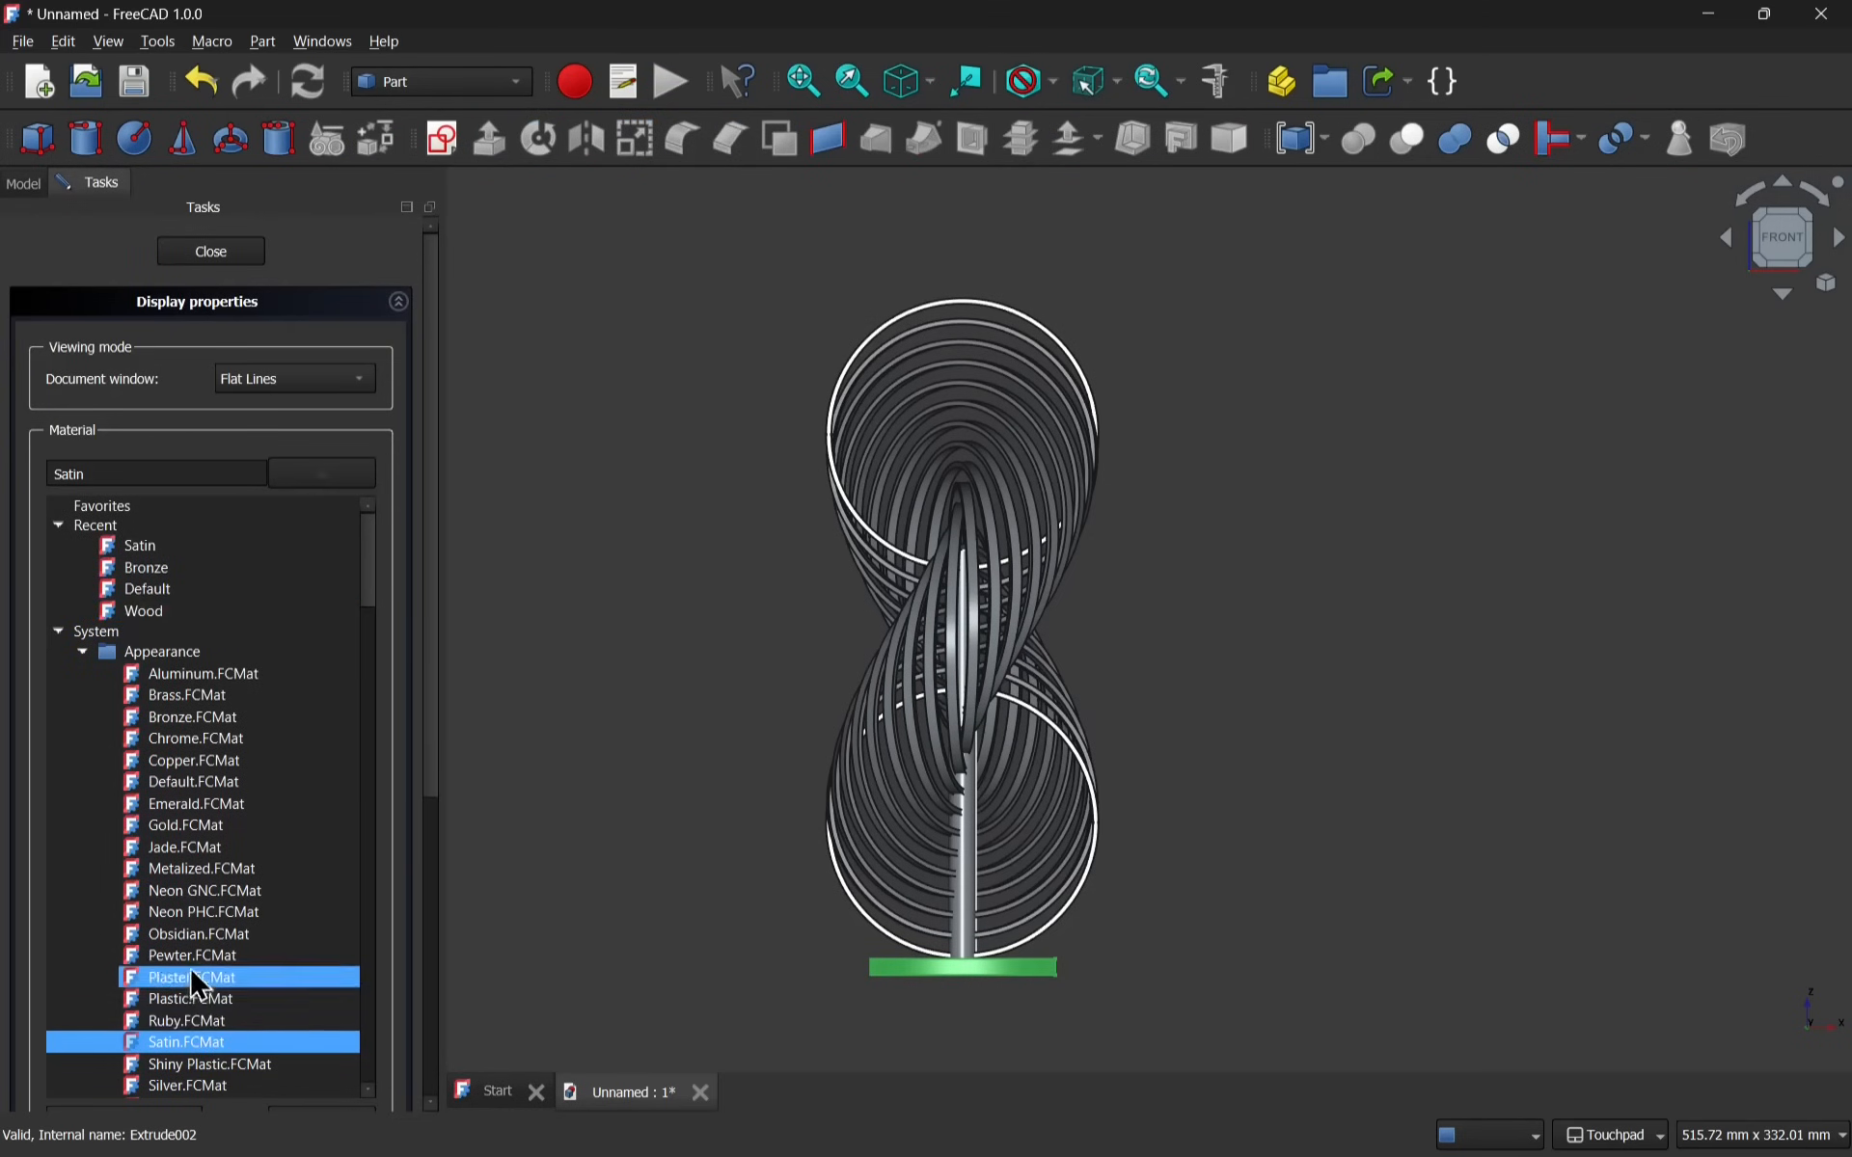
pyautogui.click(159, 849)
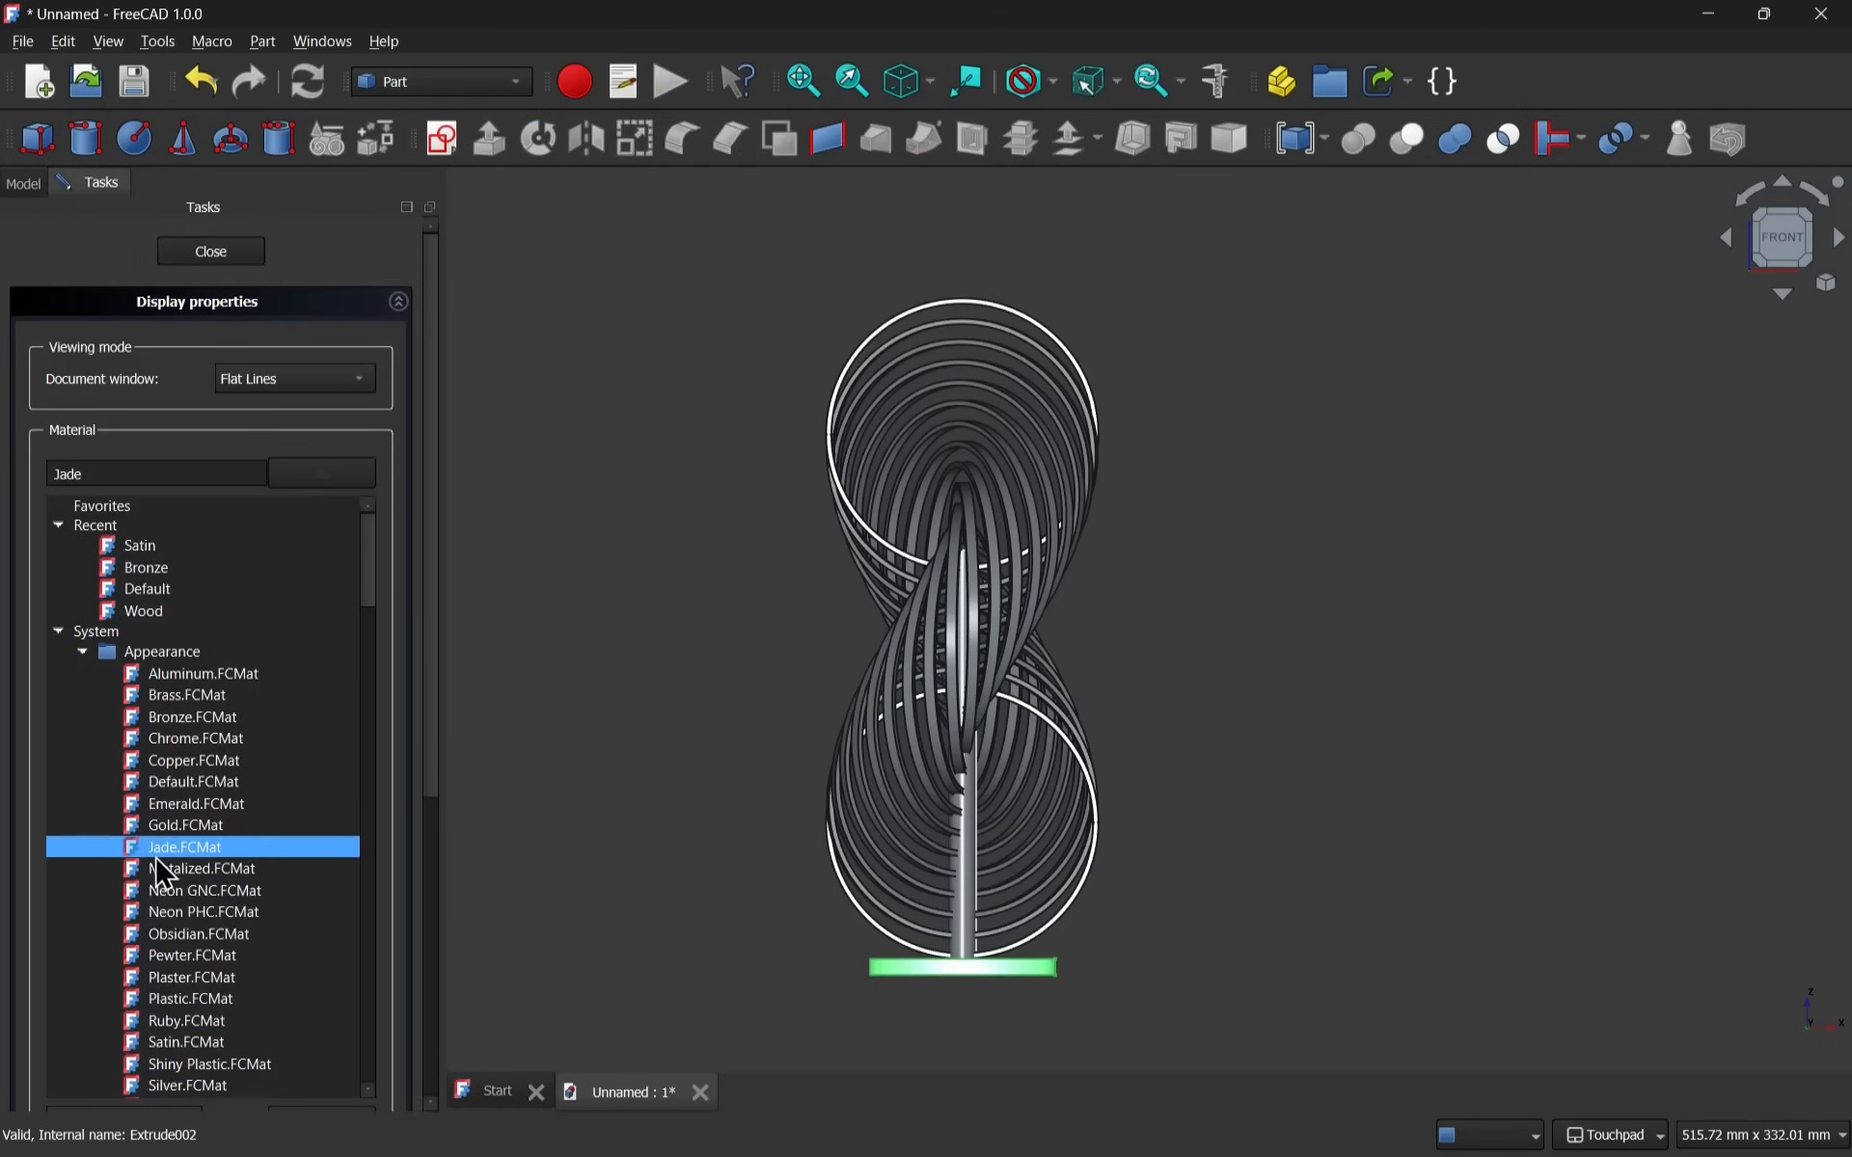
pyautogui.click(245, 256)
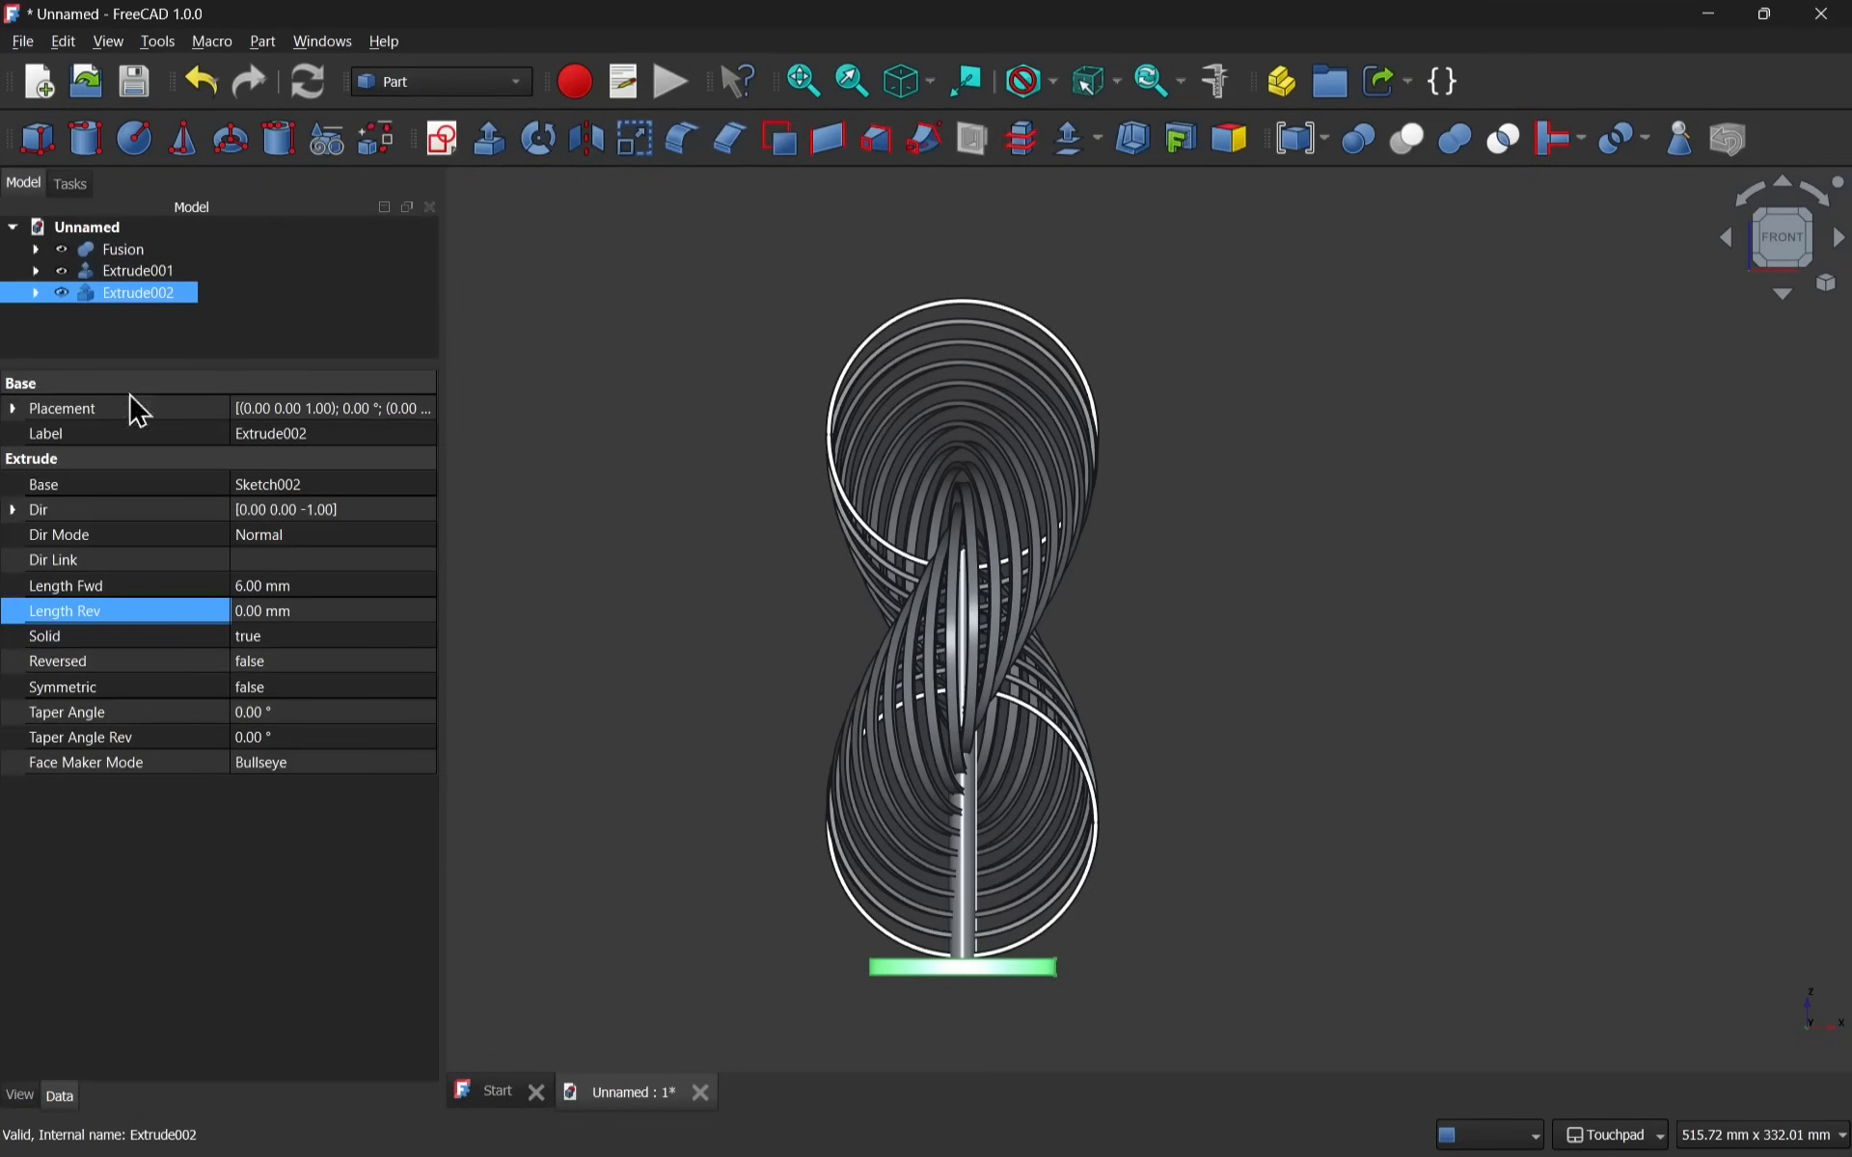
# Assign the Steel appearance material to the central column and close its display properties.
pyautogui.click(143, 271)
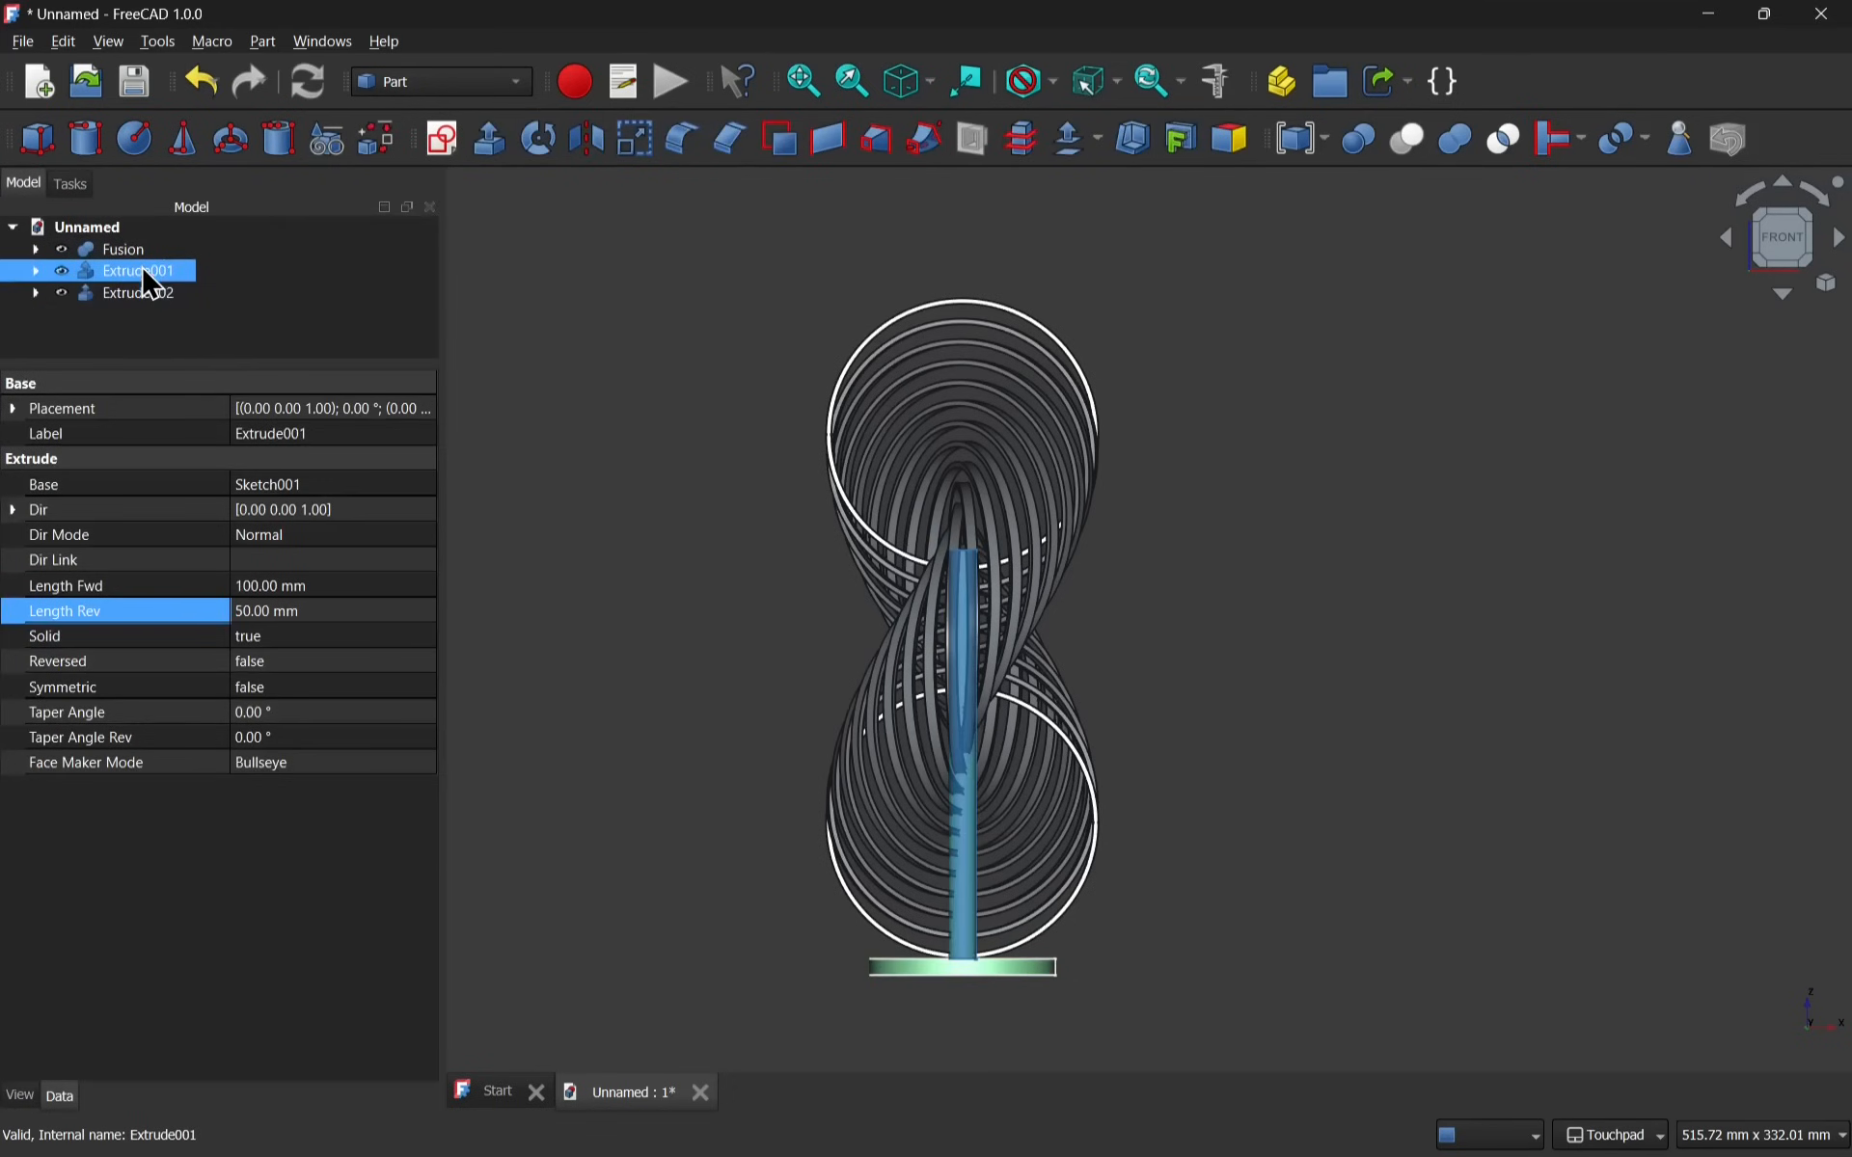
pyautogui.rightClick(141, 266)
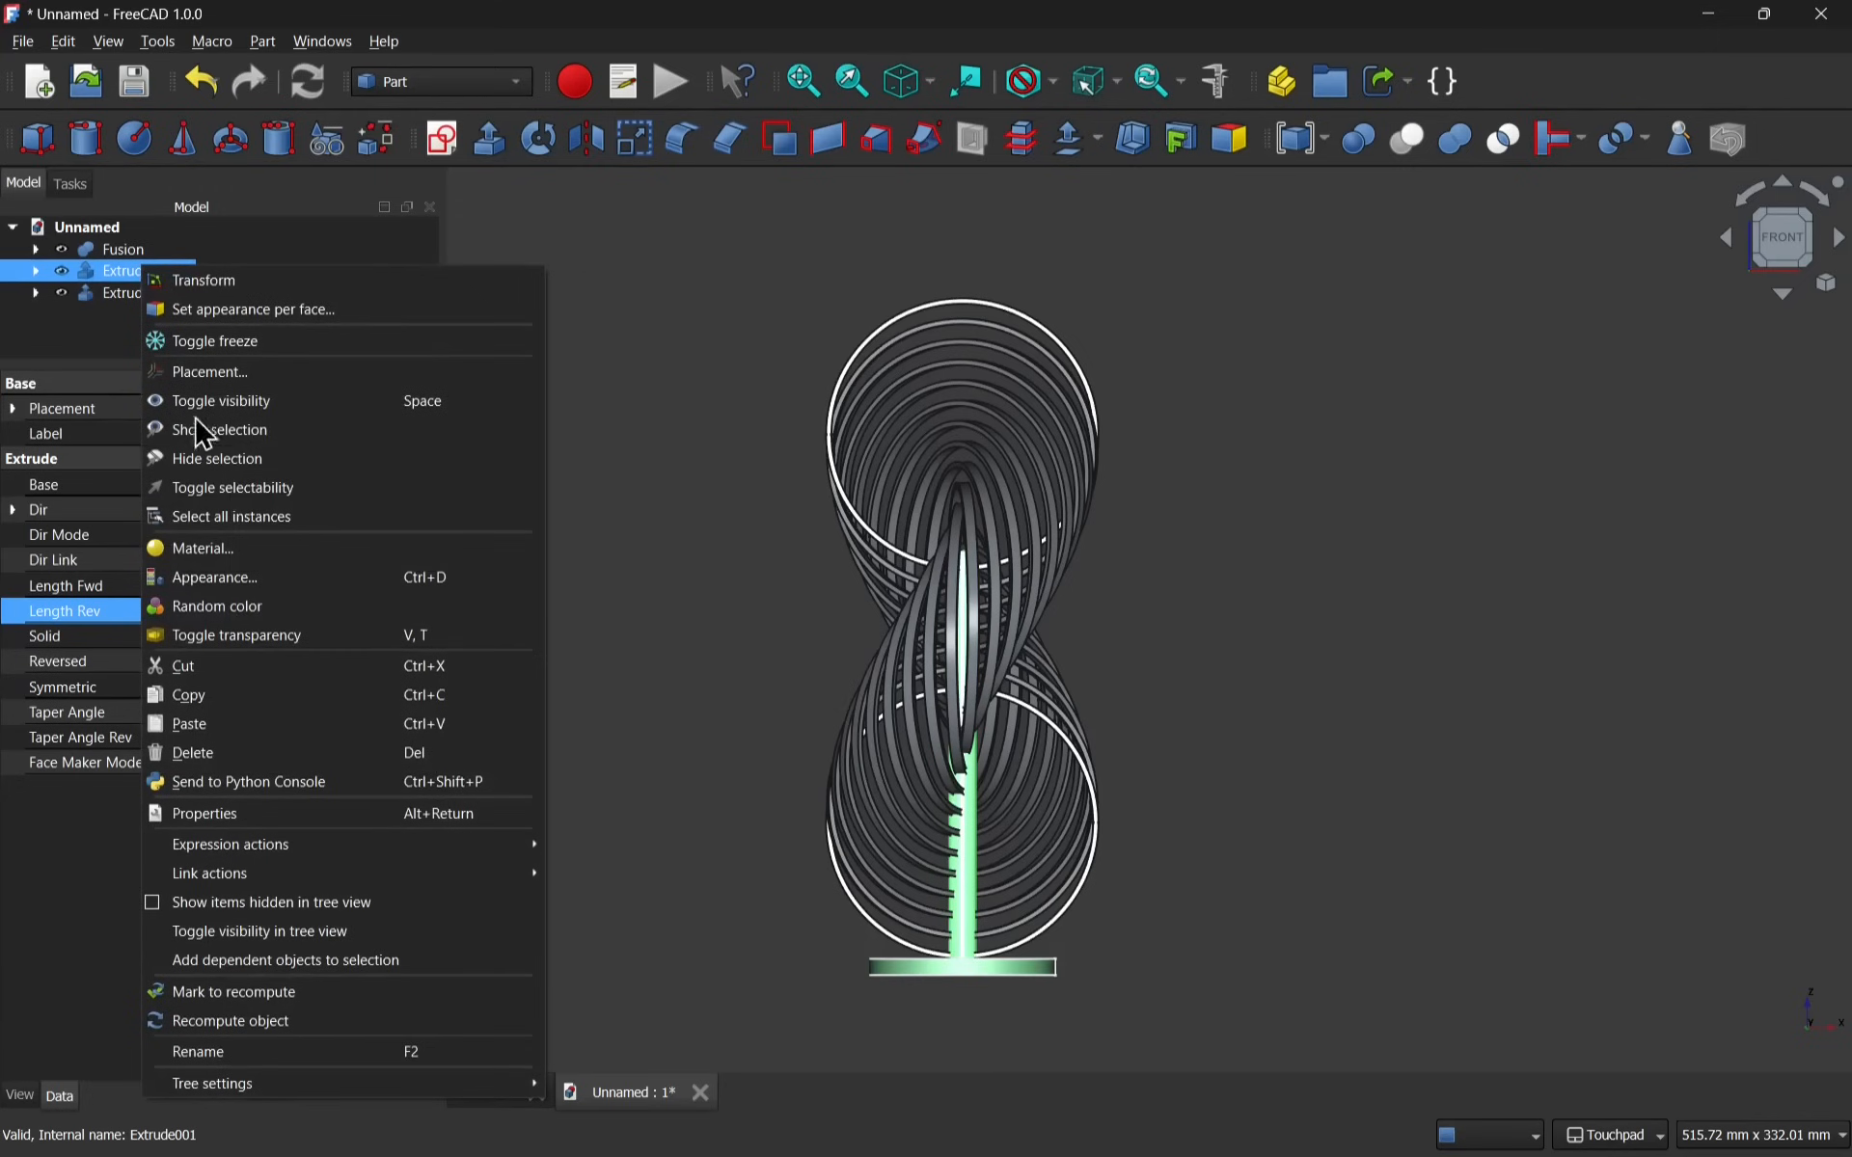
pyautogui.click(274, 581)
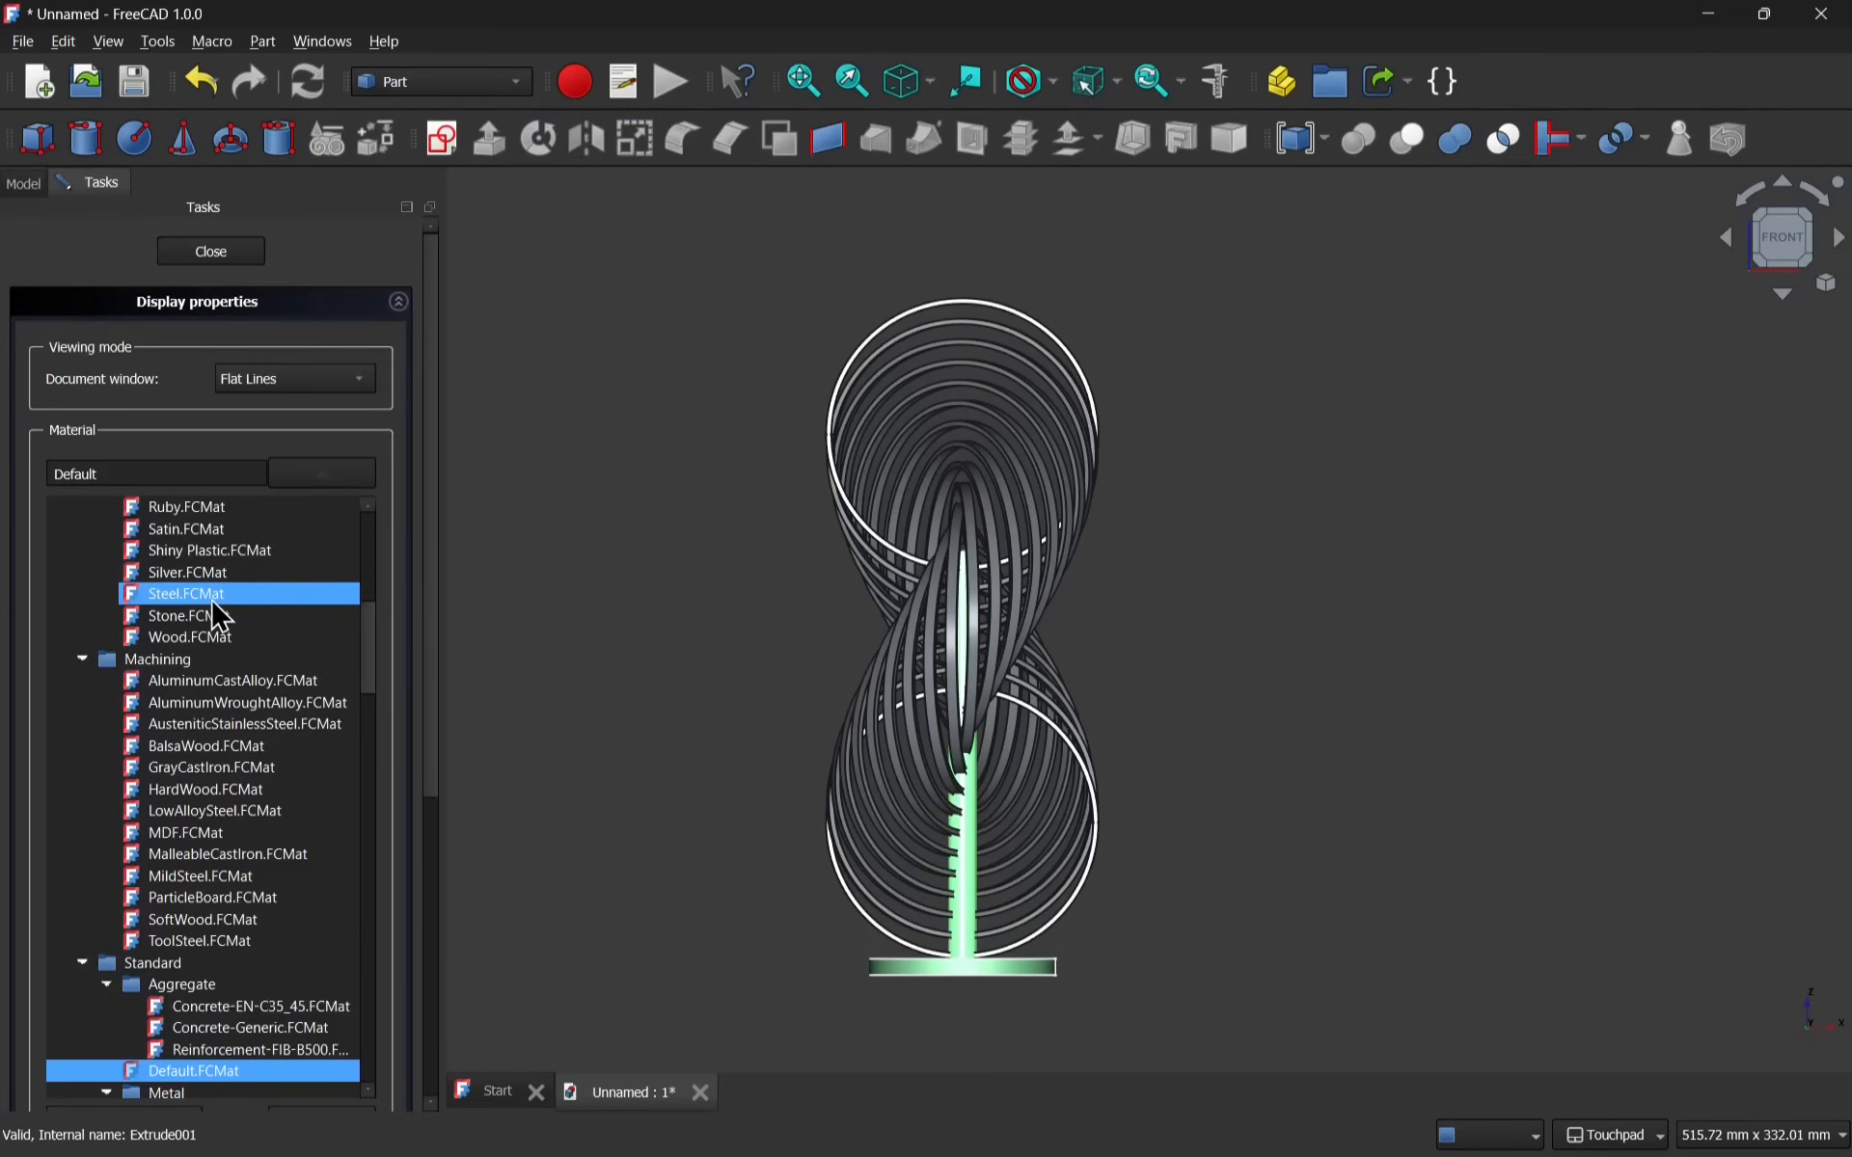
pyautogui.click(275, 595)
pyautogui.click(200, 253)
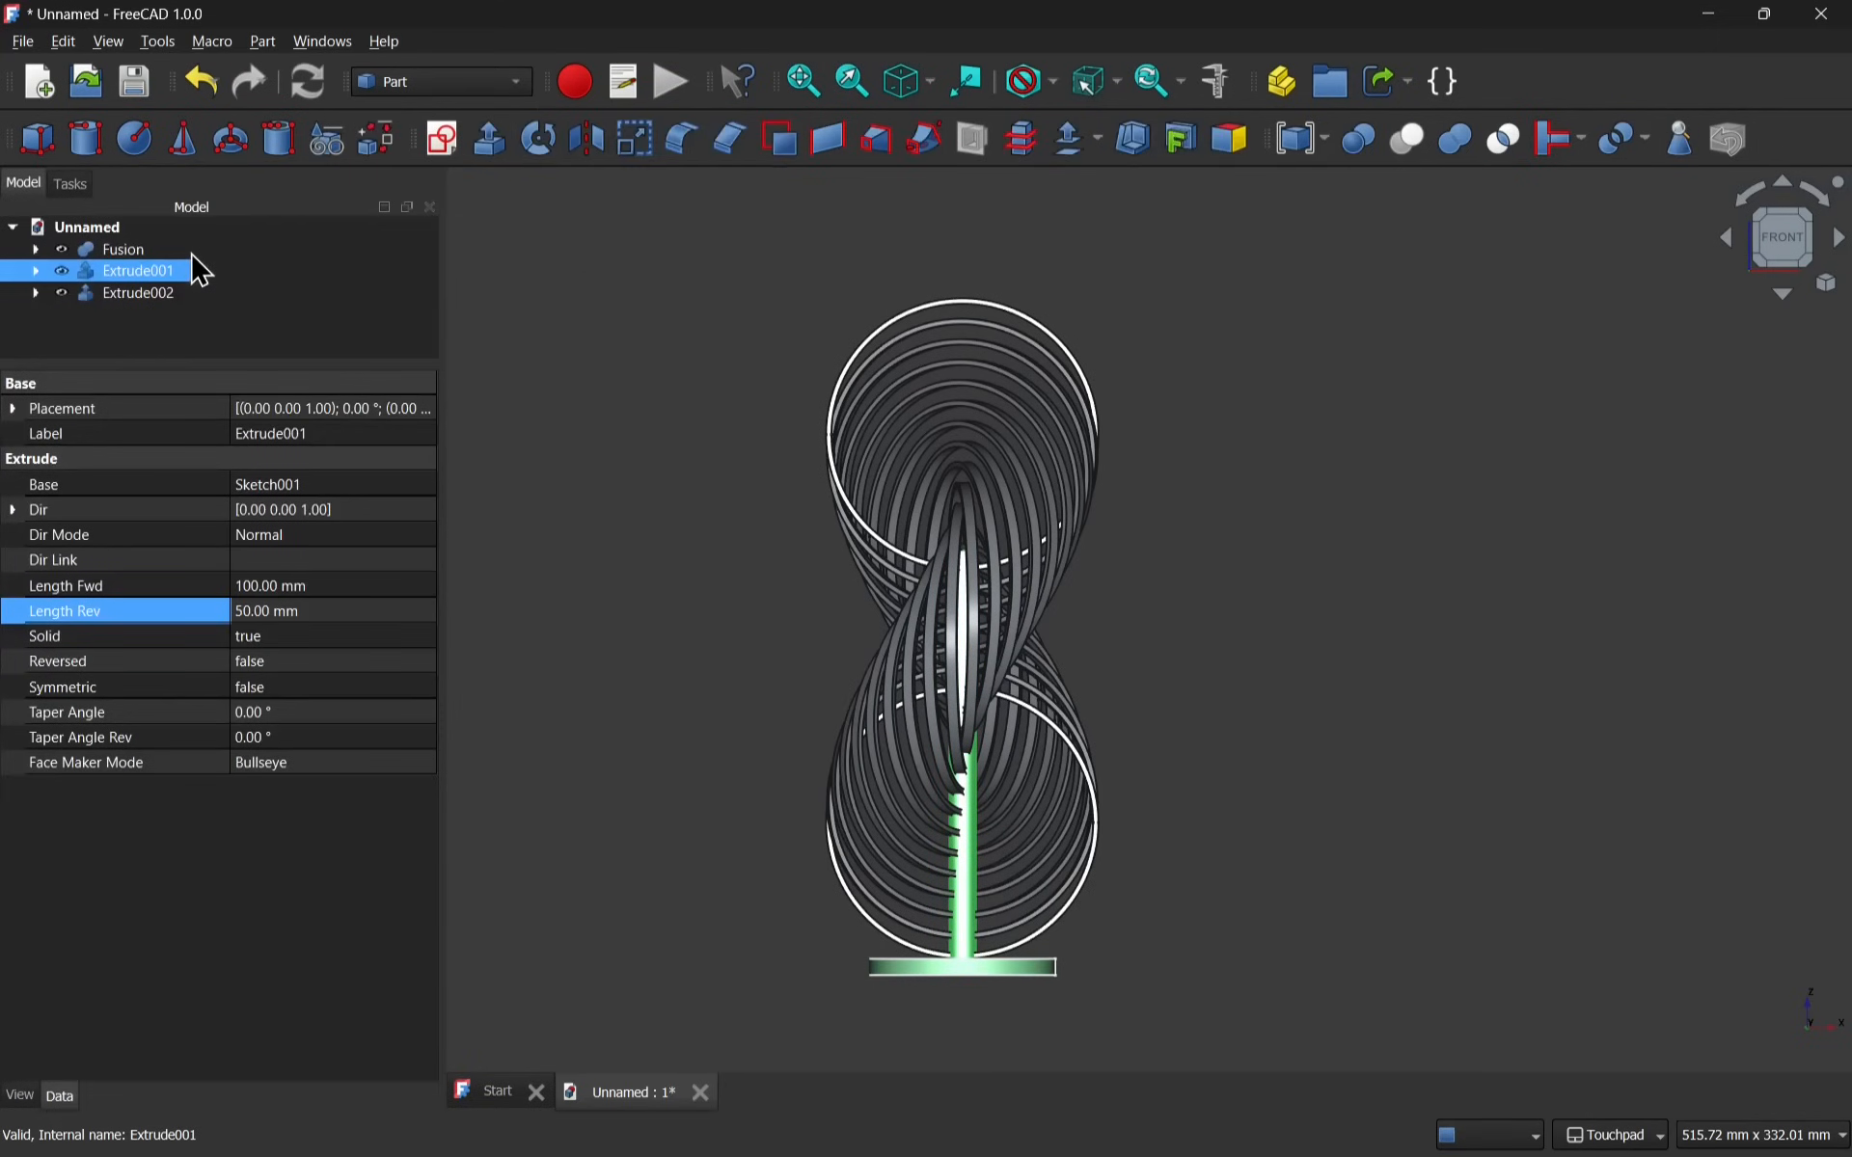
# Assign the Bronze appearance material to the fused ring lattice and close its display properties.
pyautogui.click(155, 253)
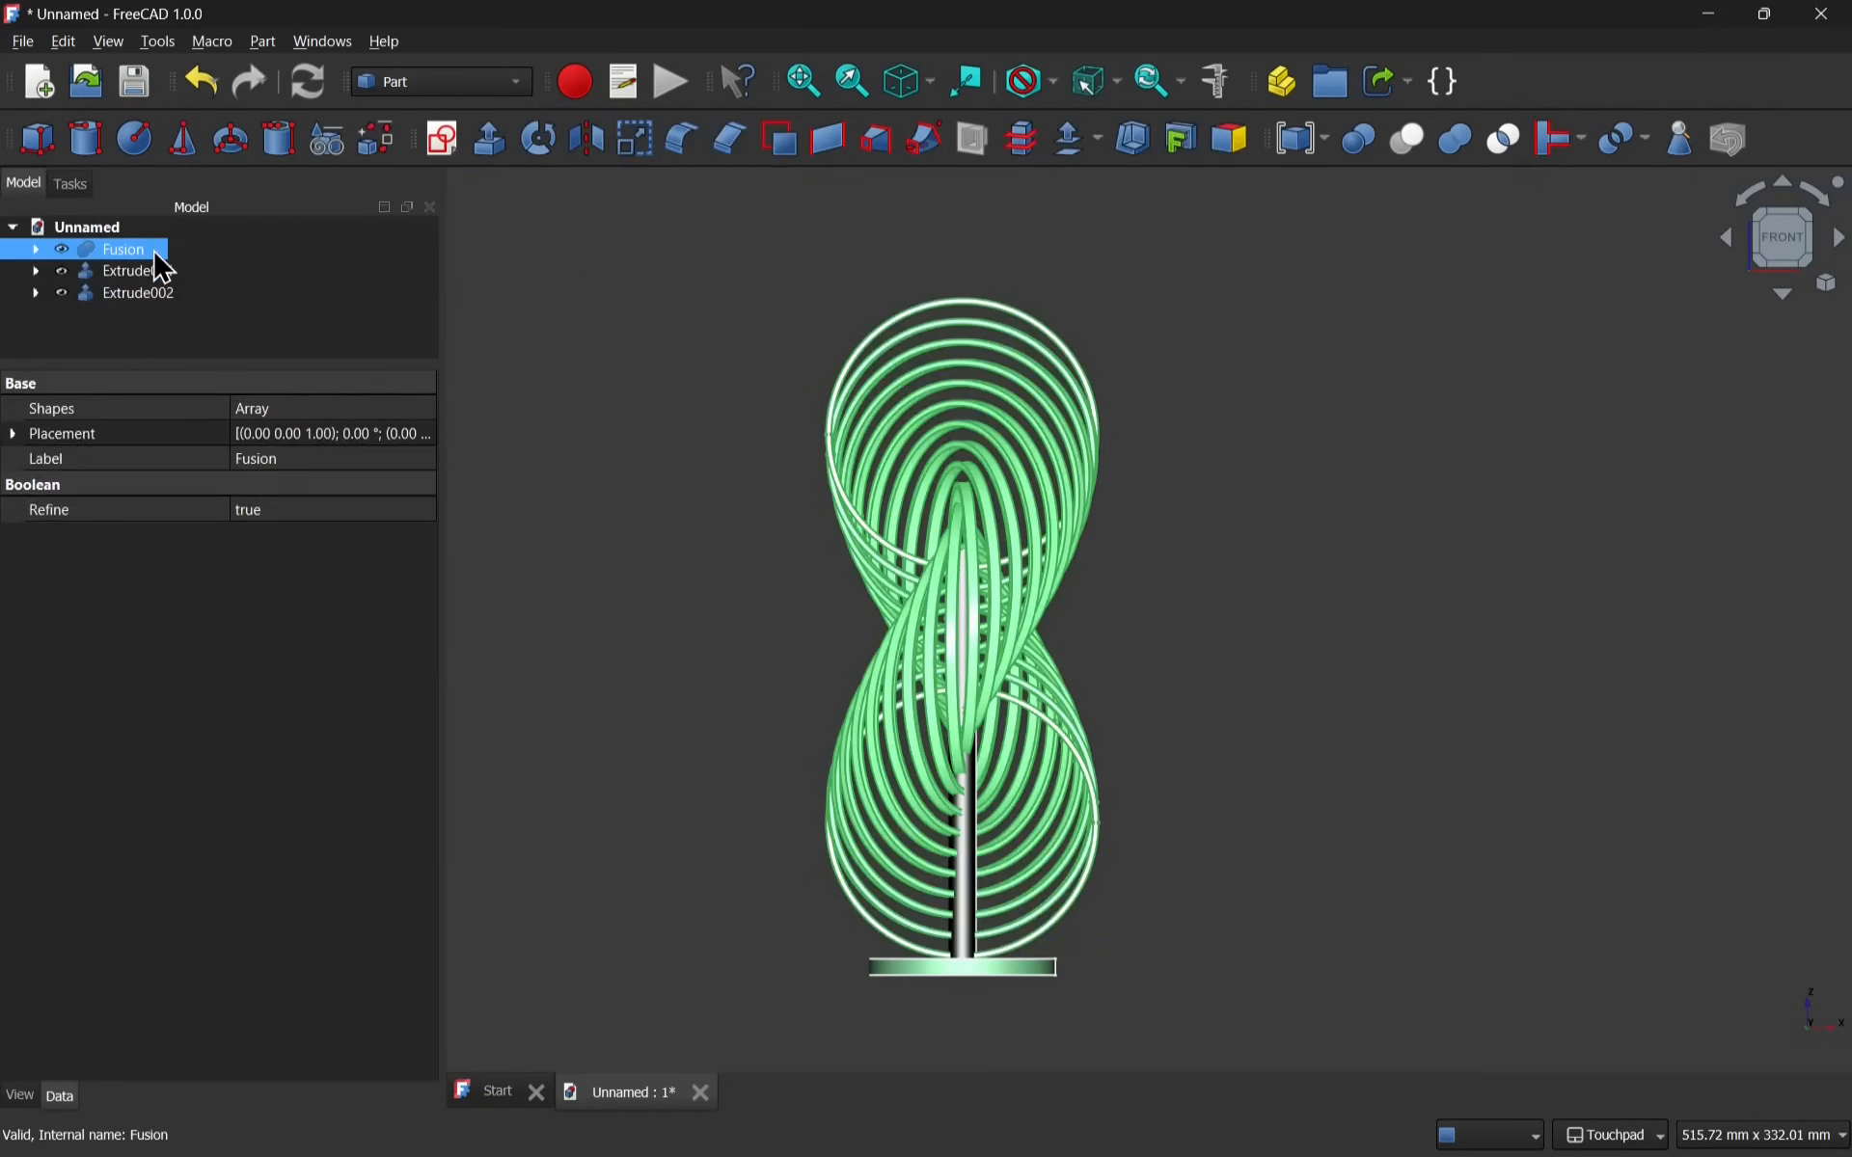
pyautogui.rightClick(163, 270)
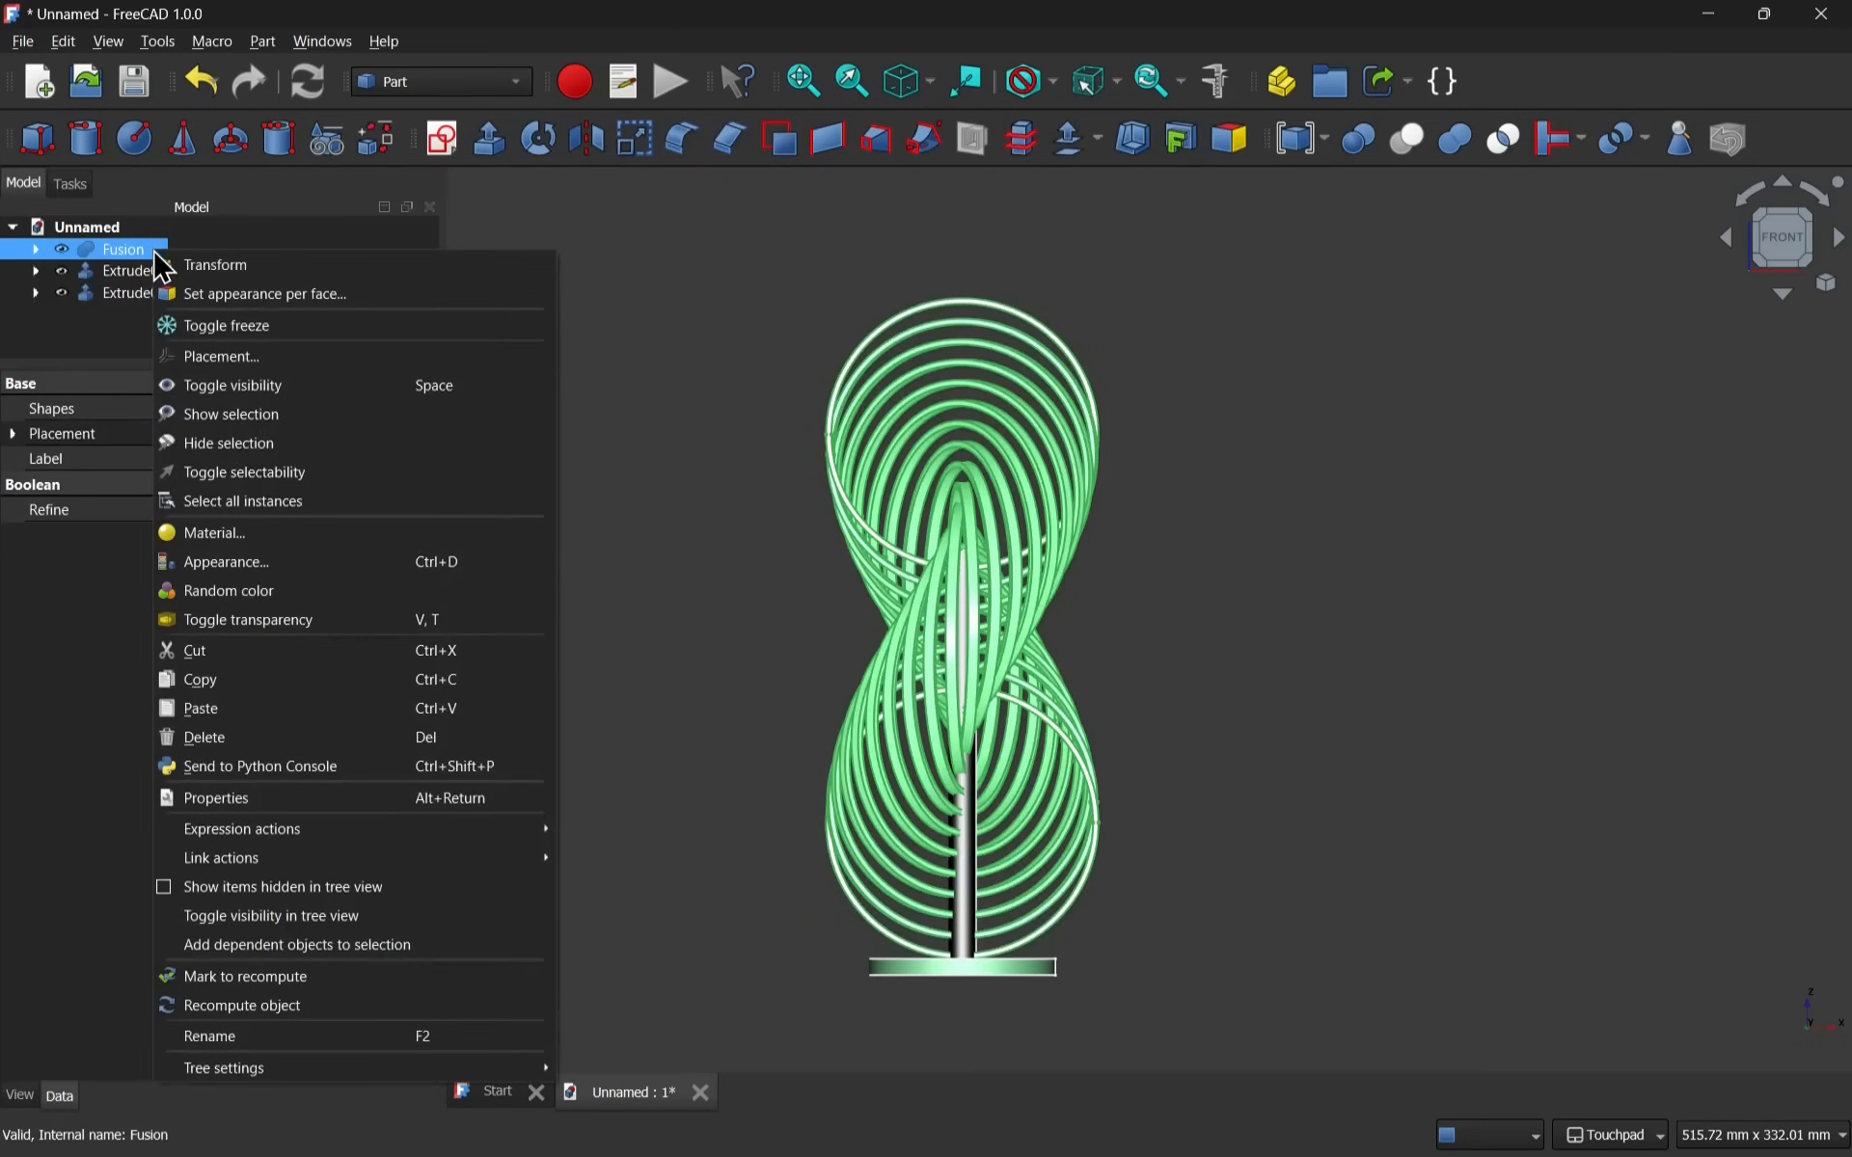
pyautogui.click(271, 567)
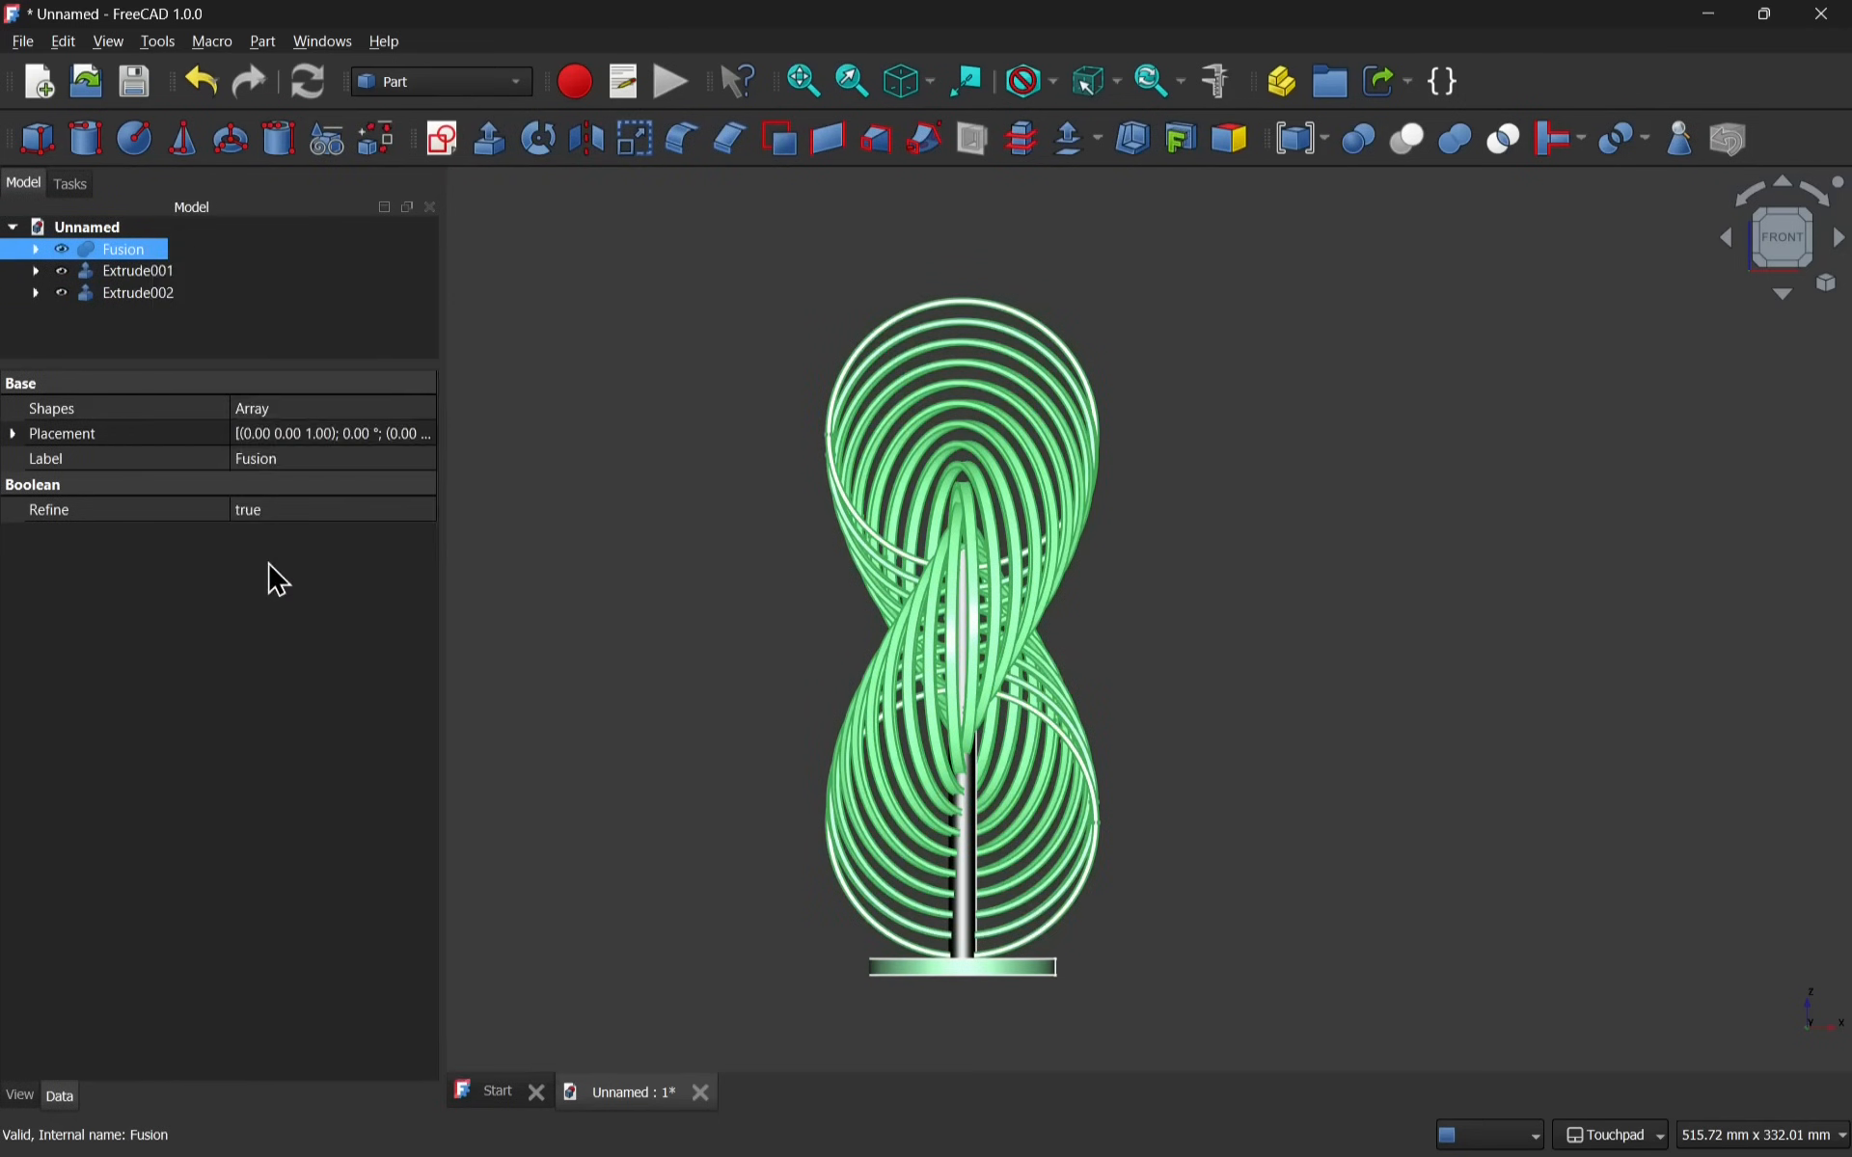
pyautogui.scroll(5, 279, 577)
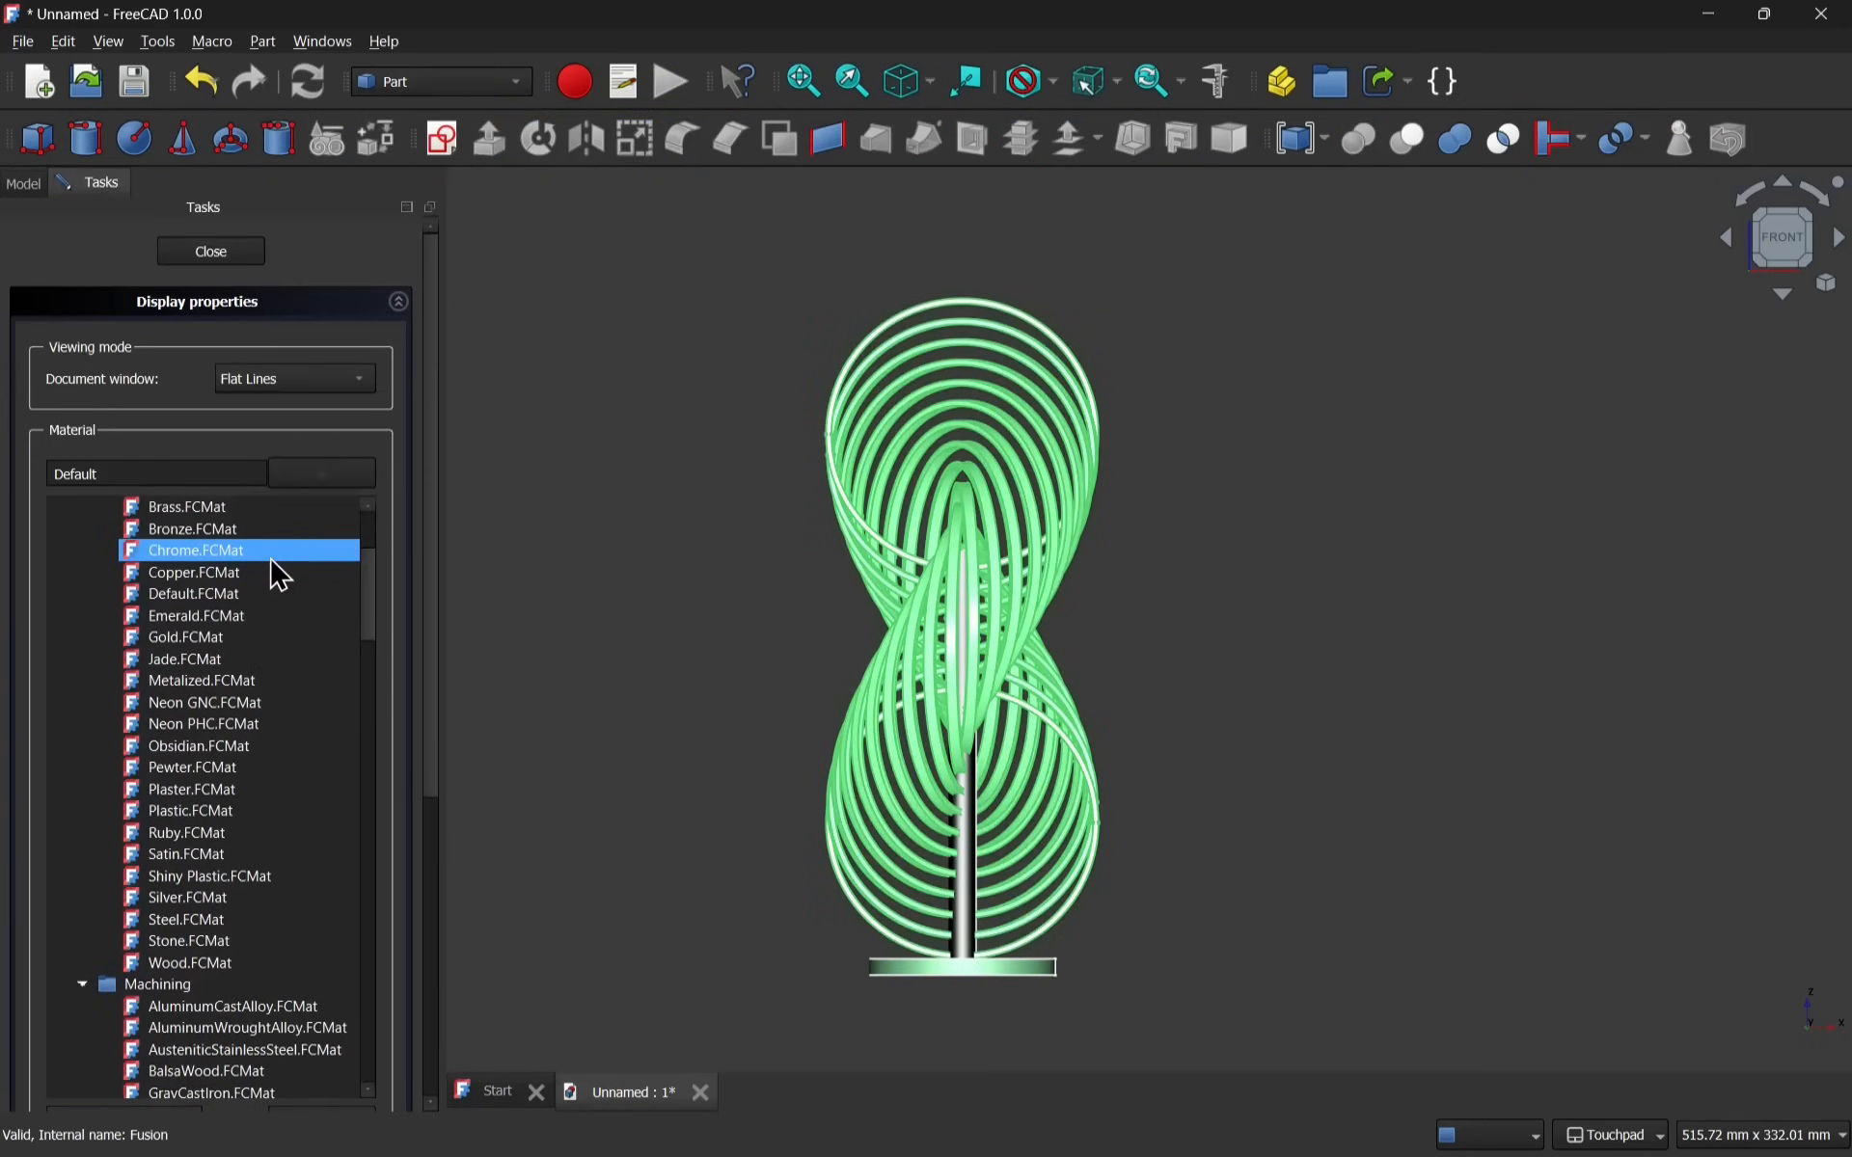
pyautogui.click(262, 529)
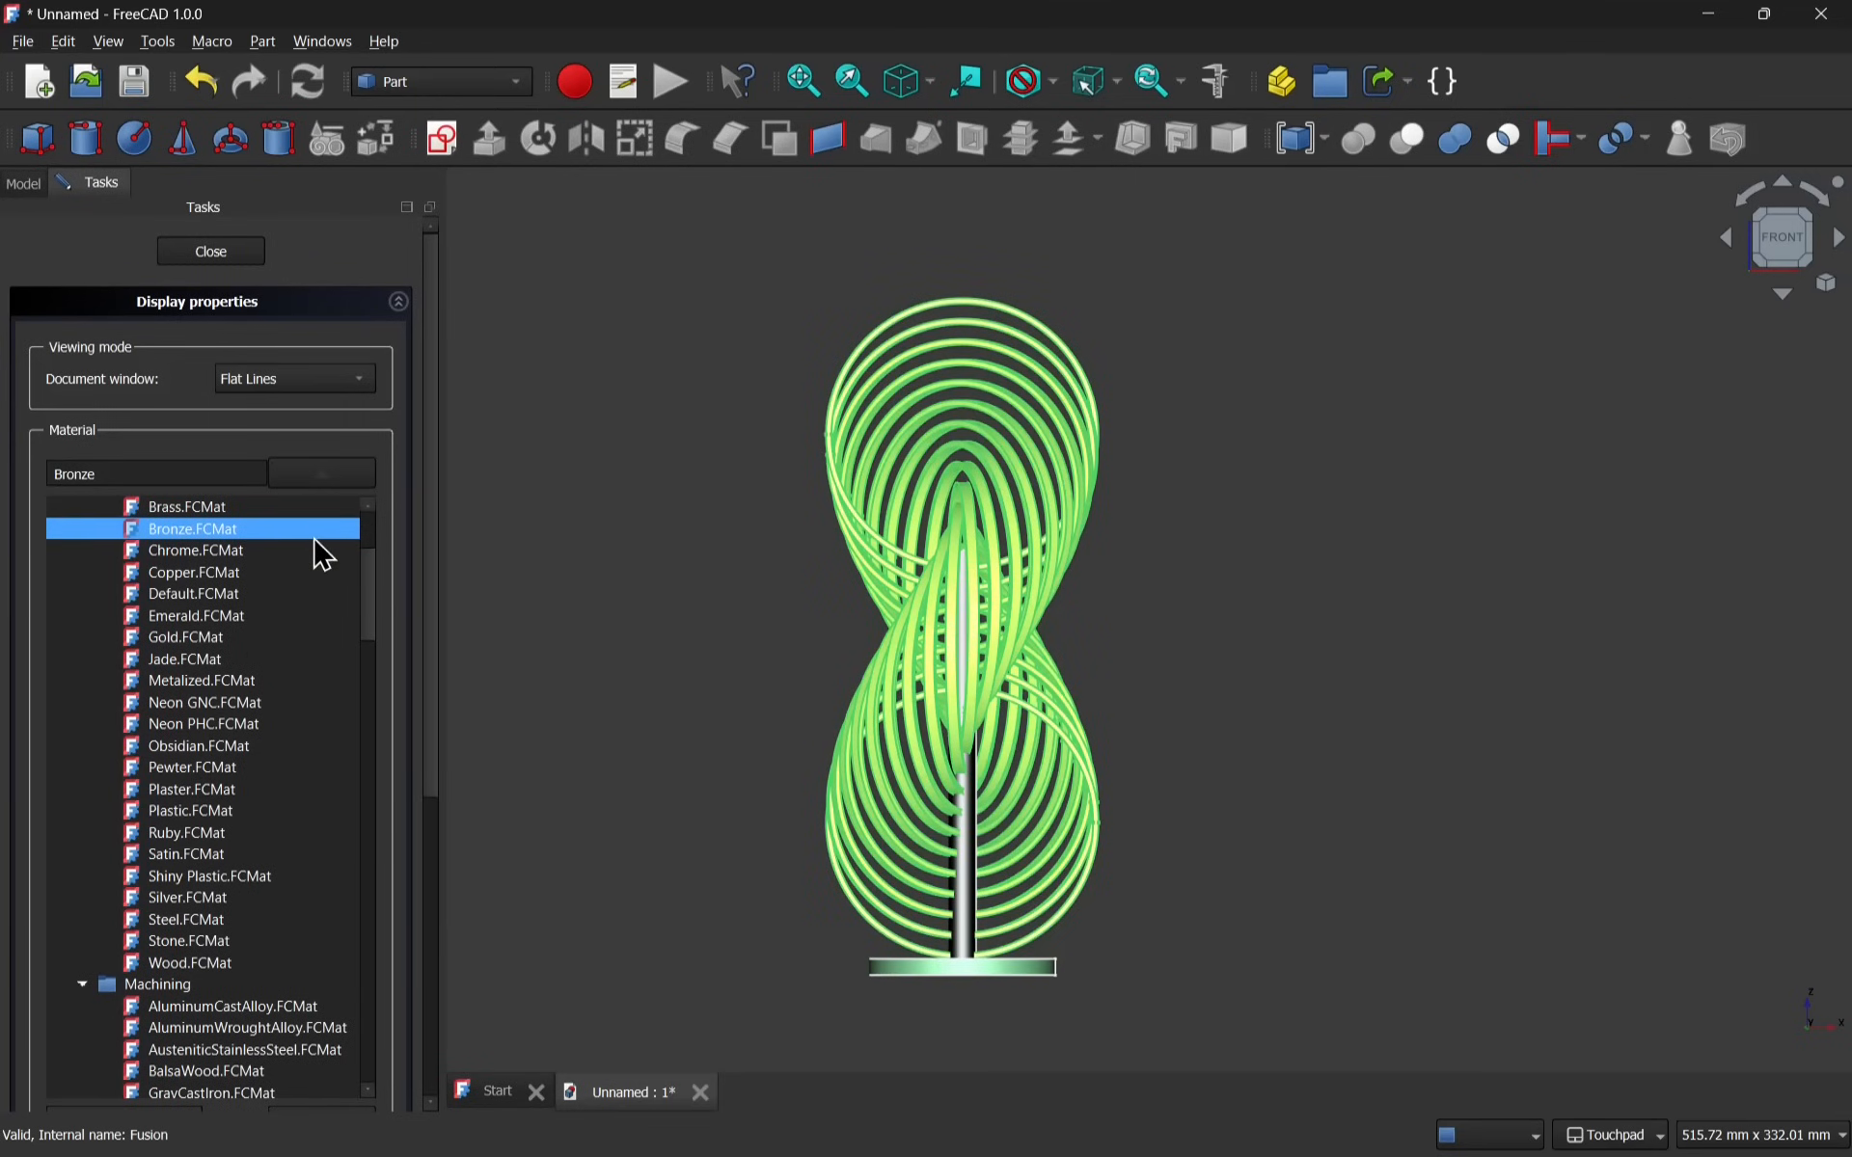
pyautogui.click(202, 259)
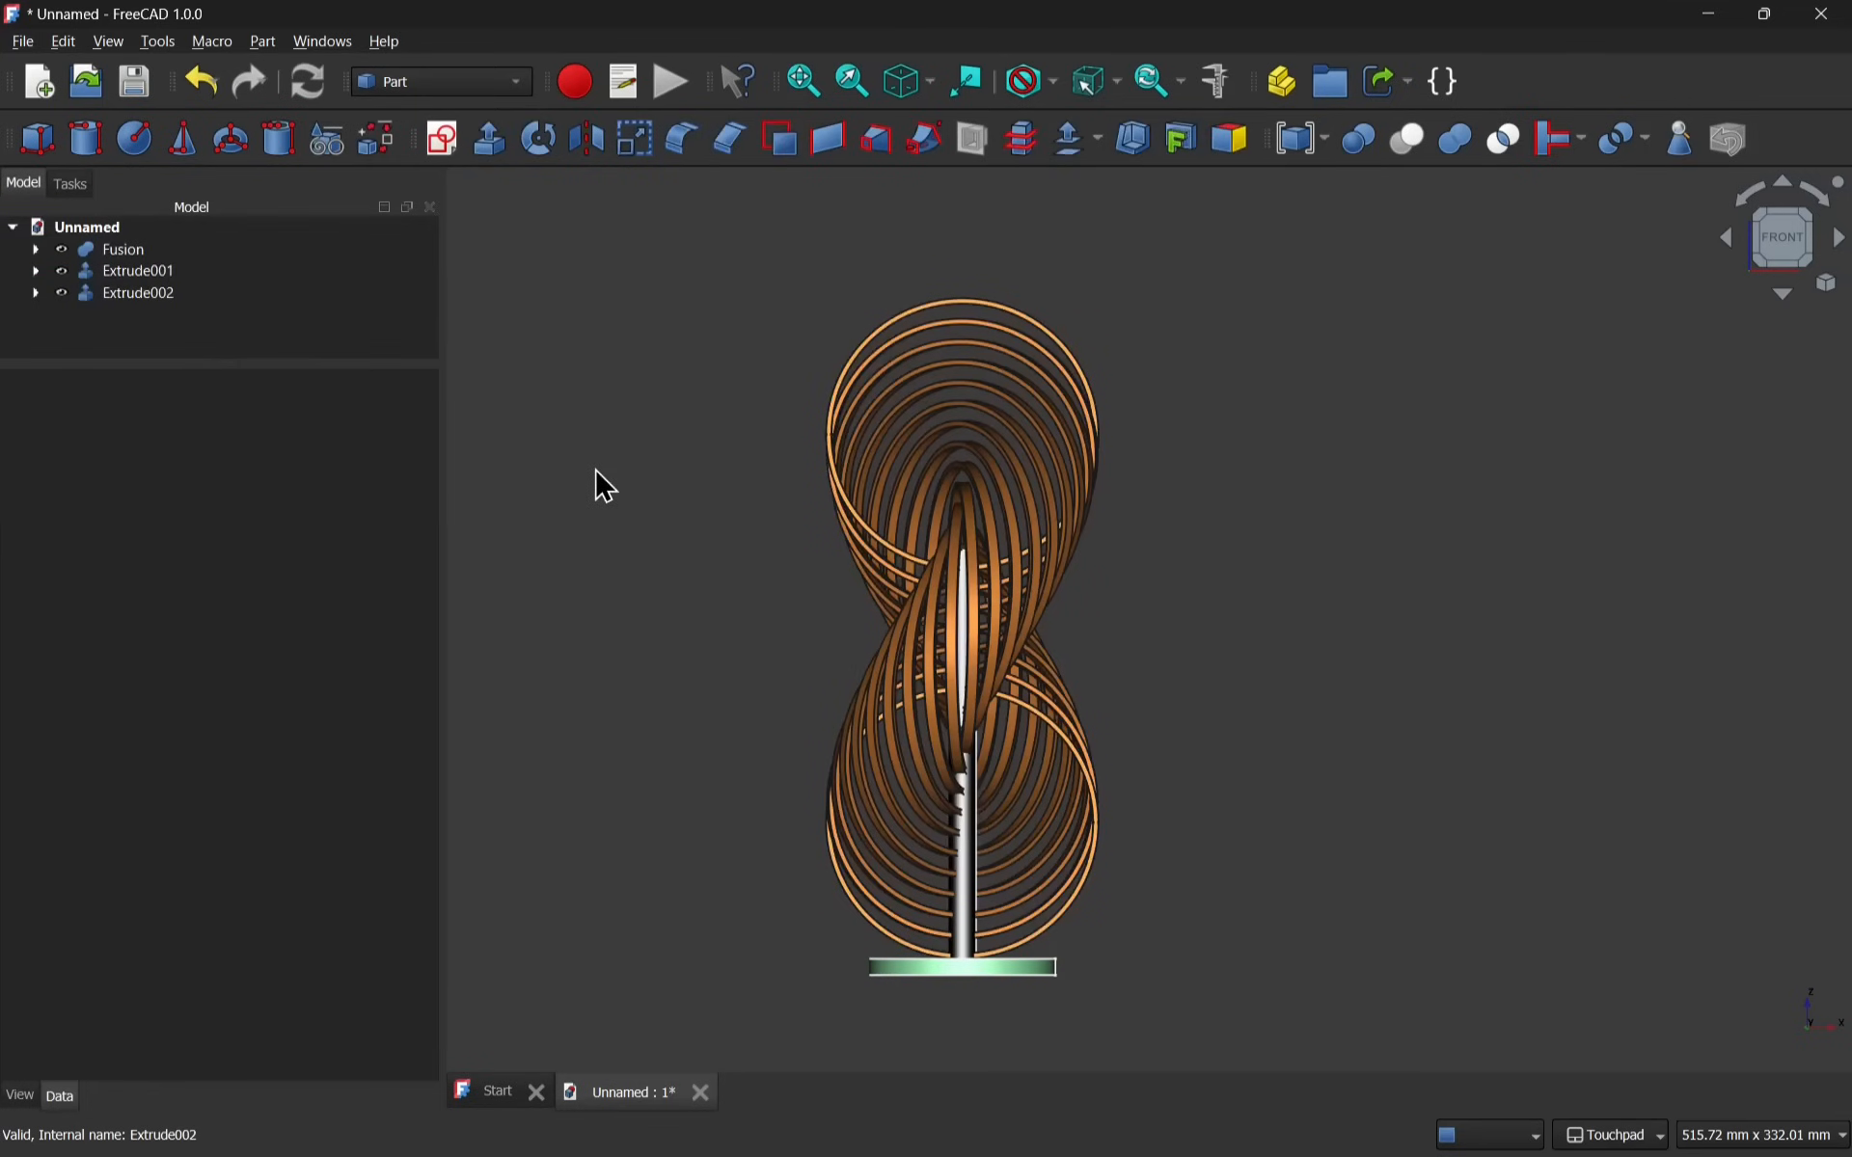
# Fuse the ring lattice, central column and base disc into a single solid.
pyautogui.click(143, 257)
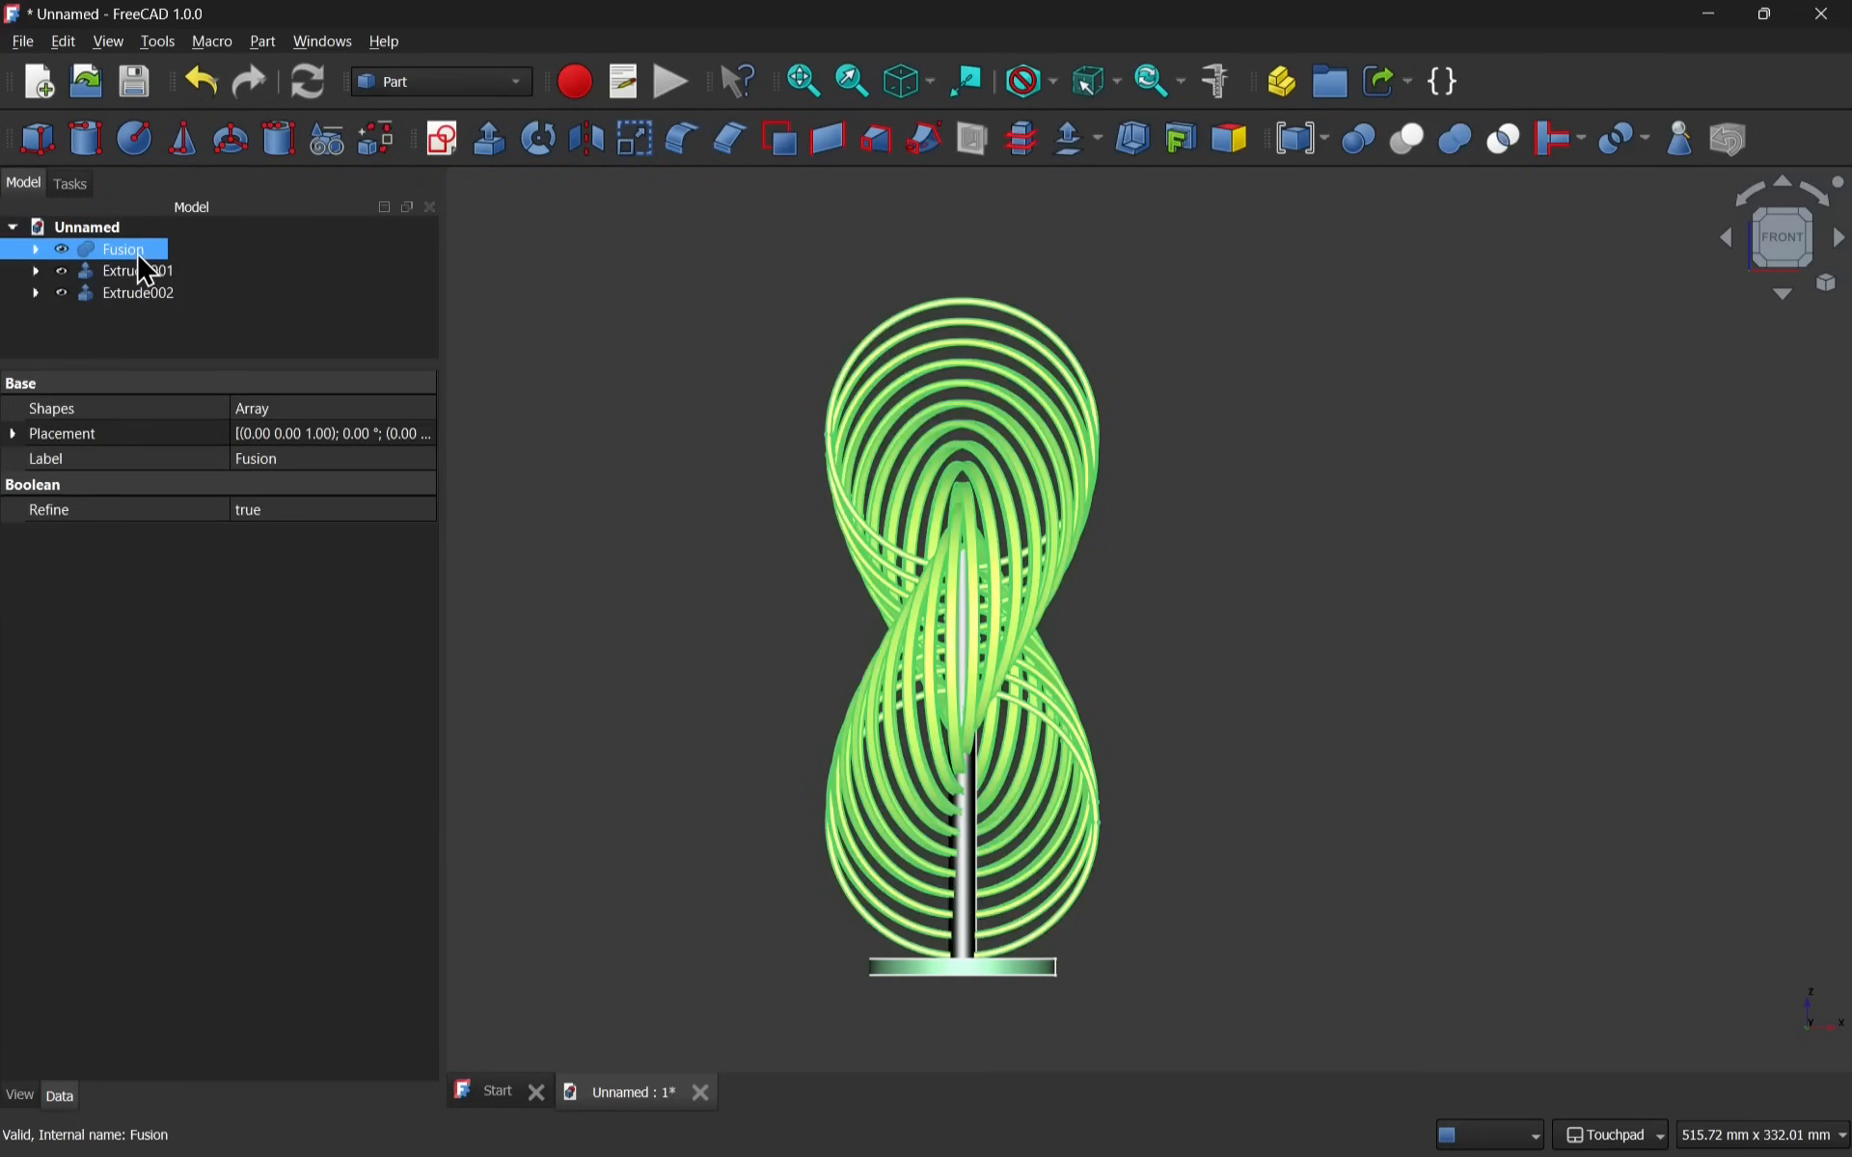
pyautogui.keyDown('shift'); pyautogui.click(162, 295); pyautogui.keyUp('shift')
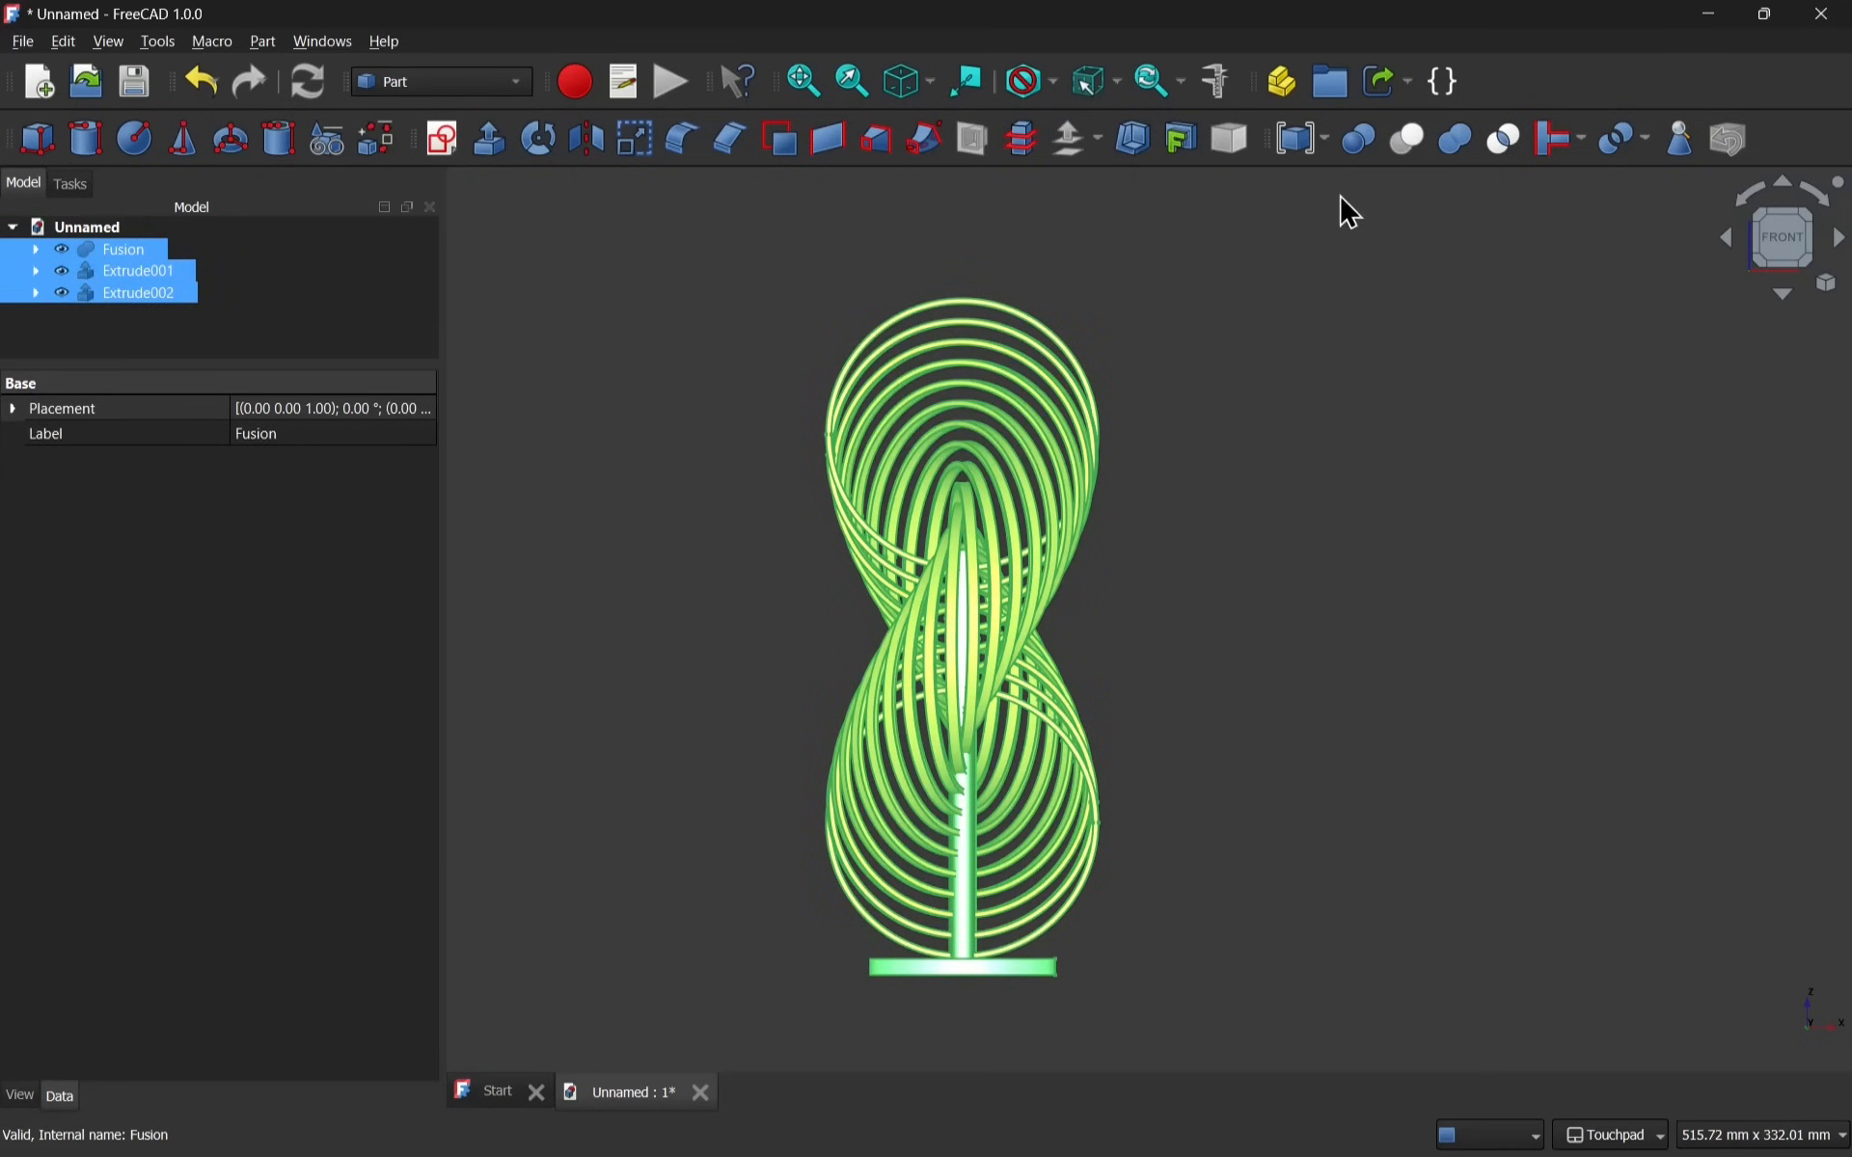
pyautogui.click(1454, 140)
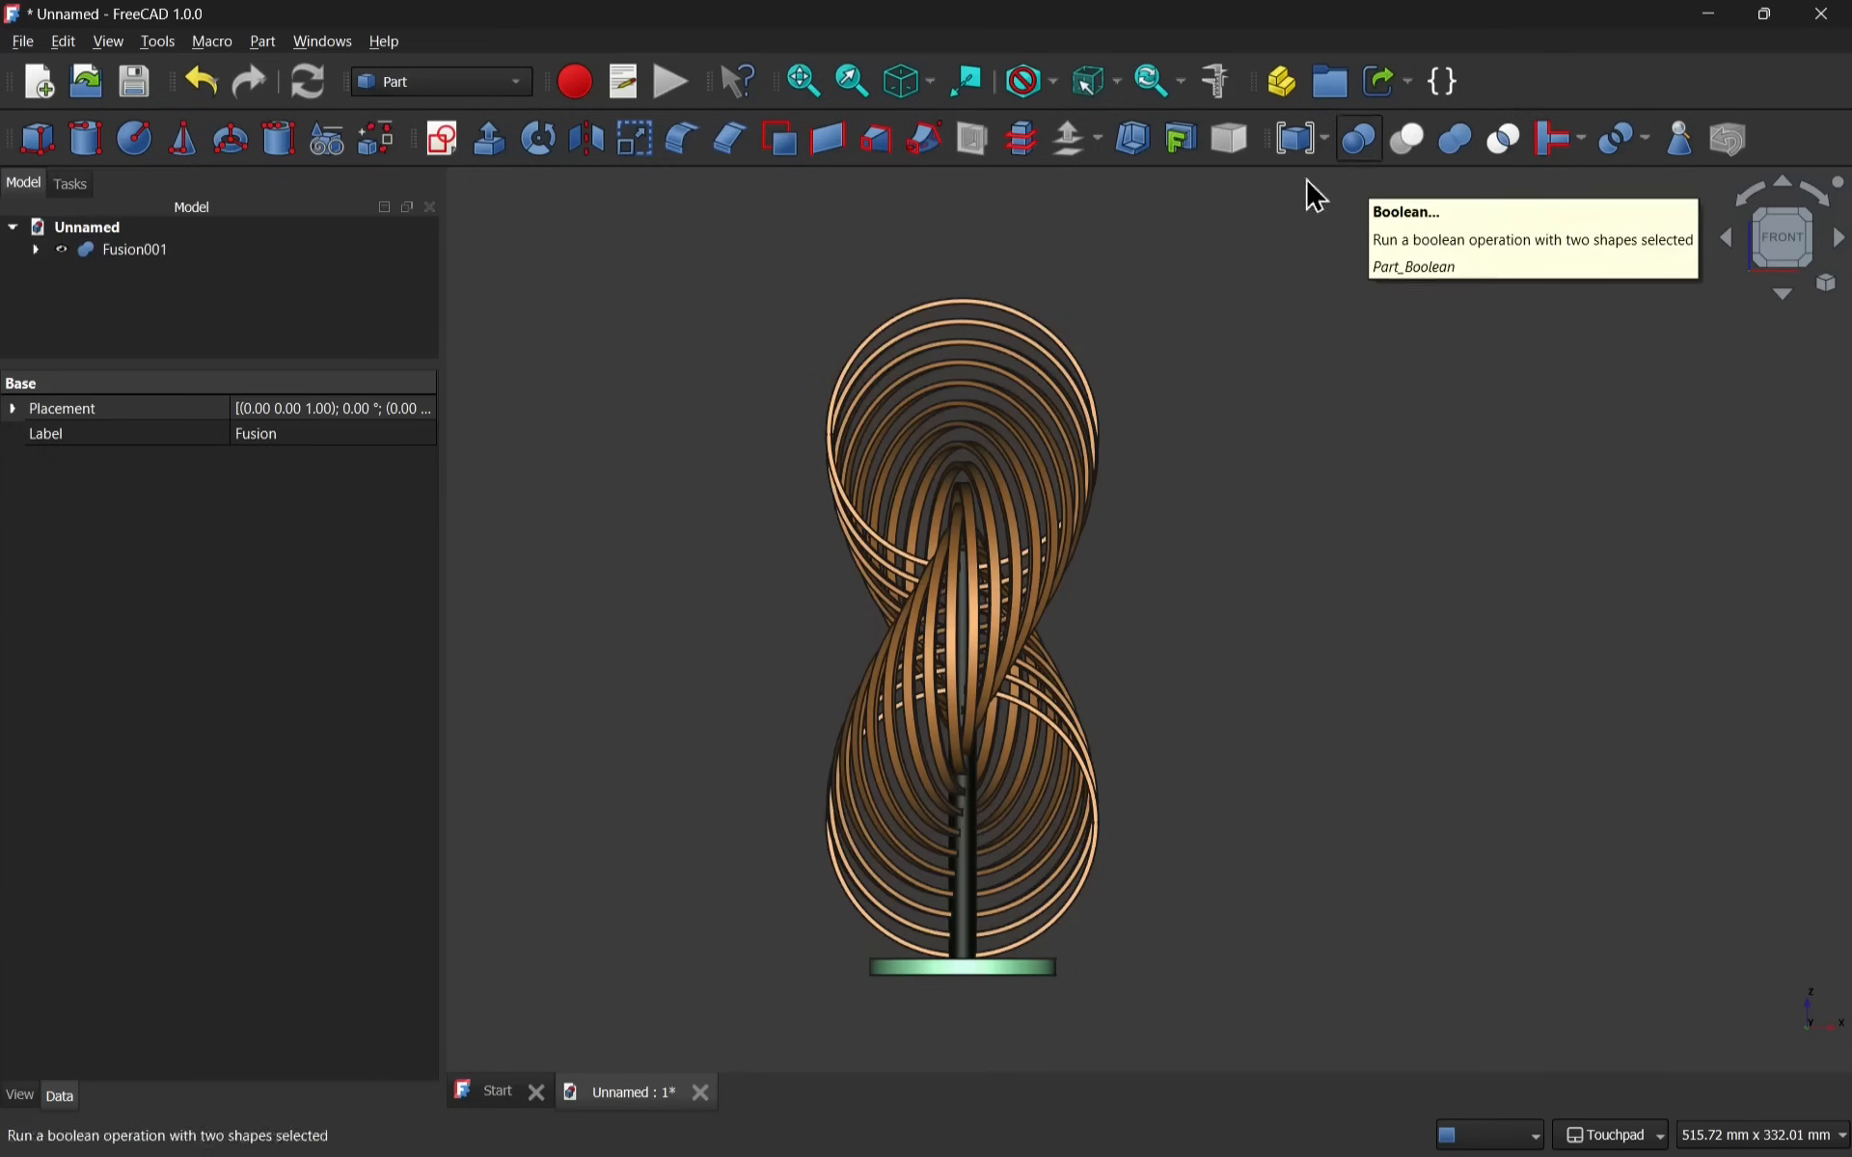
# Play the View Turntable animation of the fused model and move its dialog clear of the model.
pyautogui.scroll(2, 1051, 806)
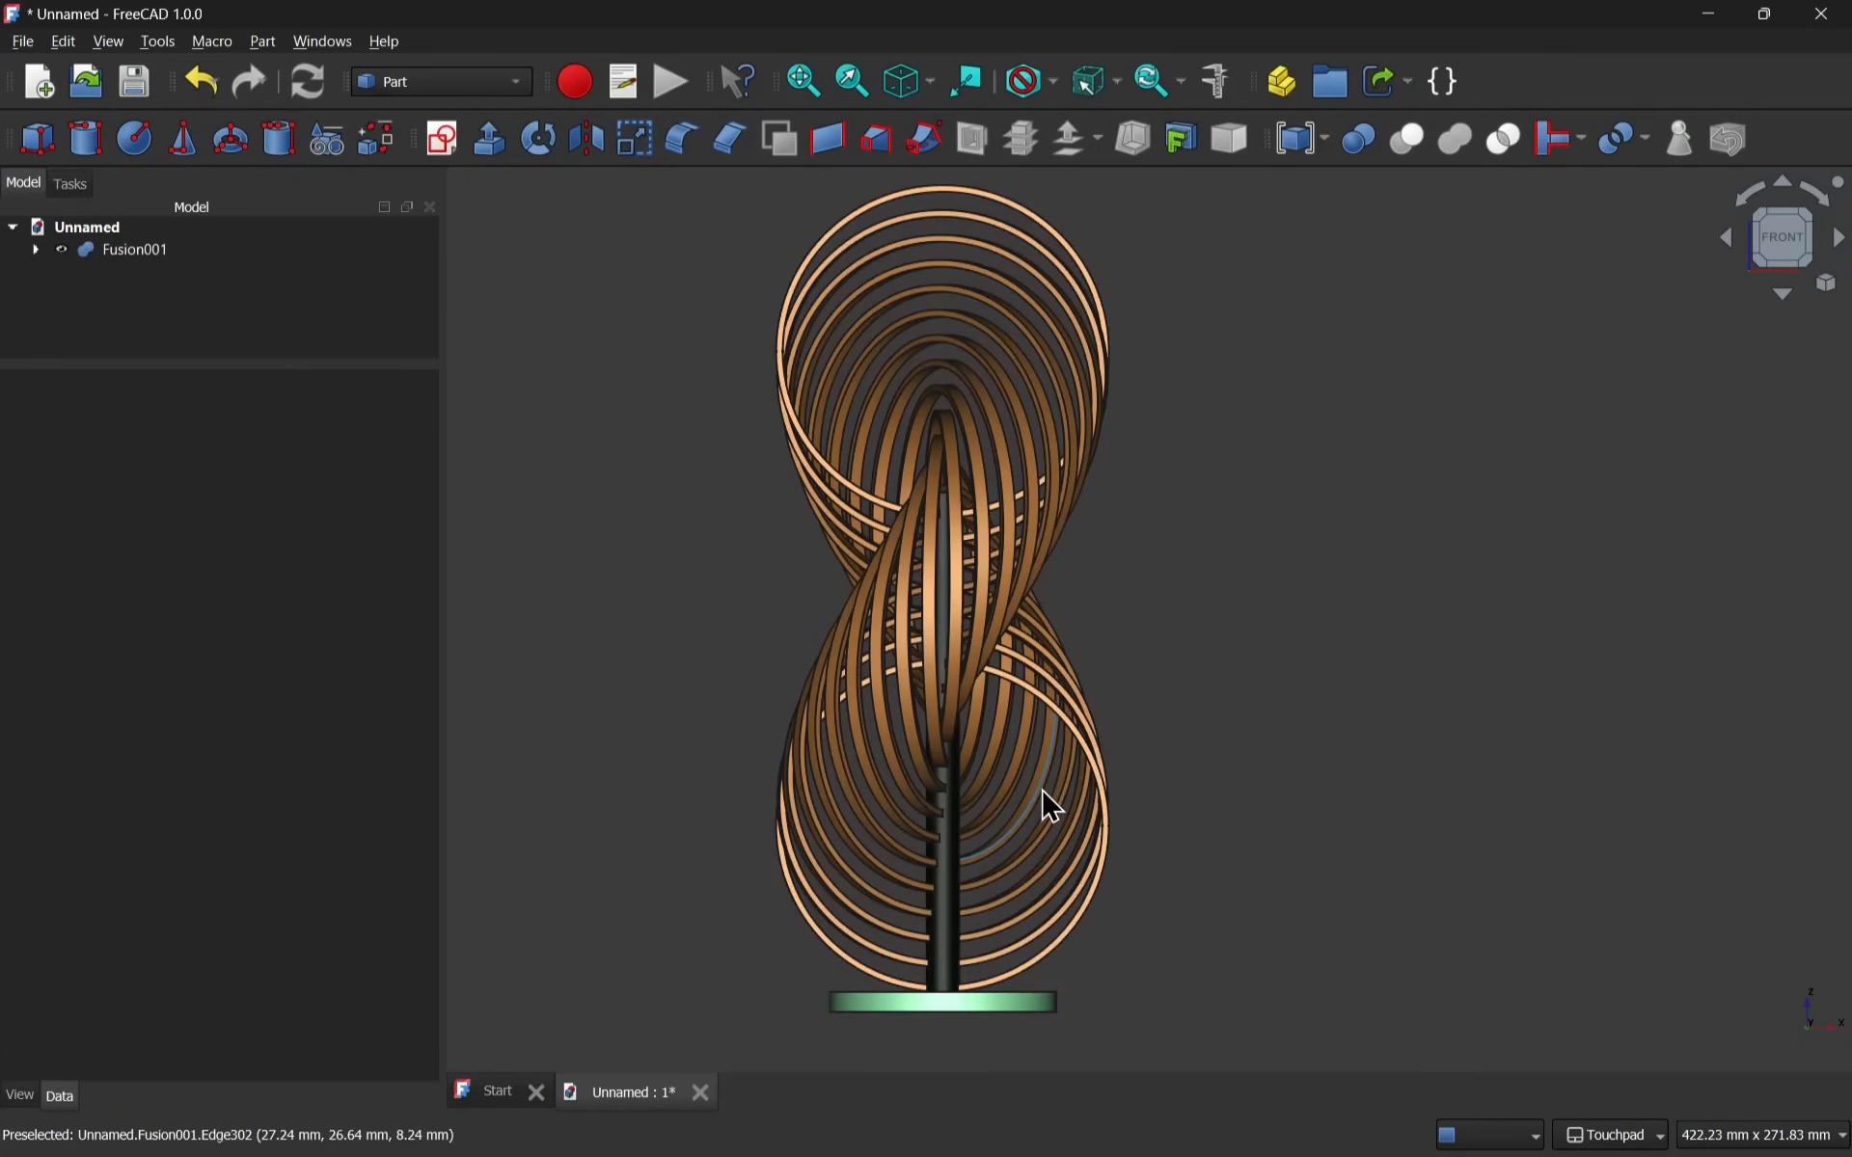
pyautogui.click(157, 41)
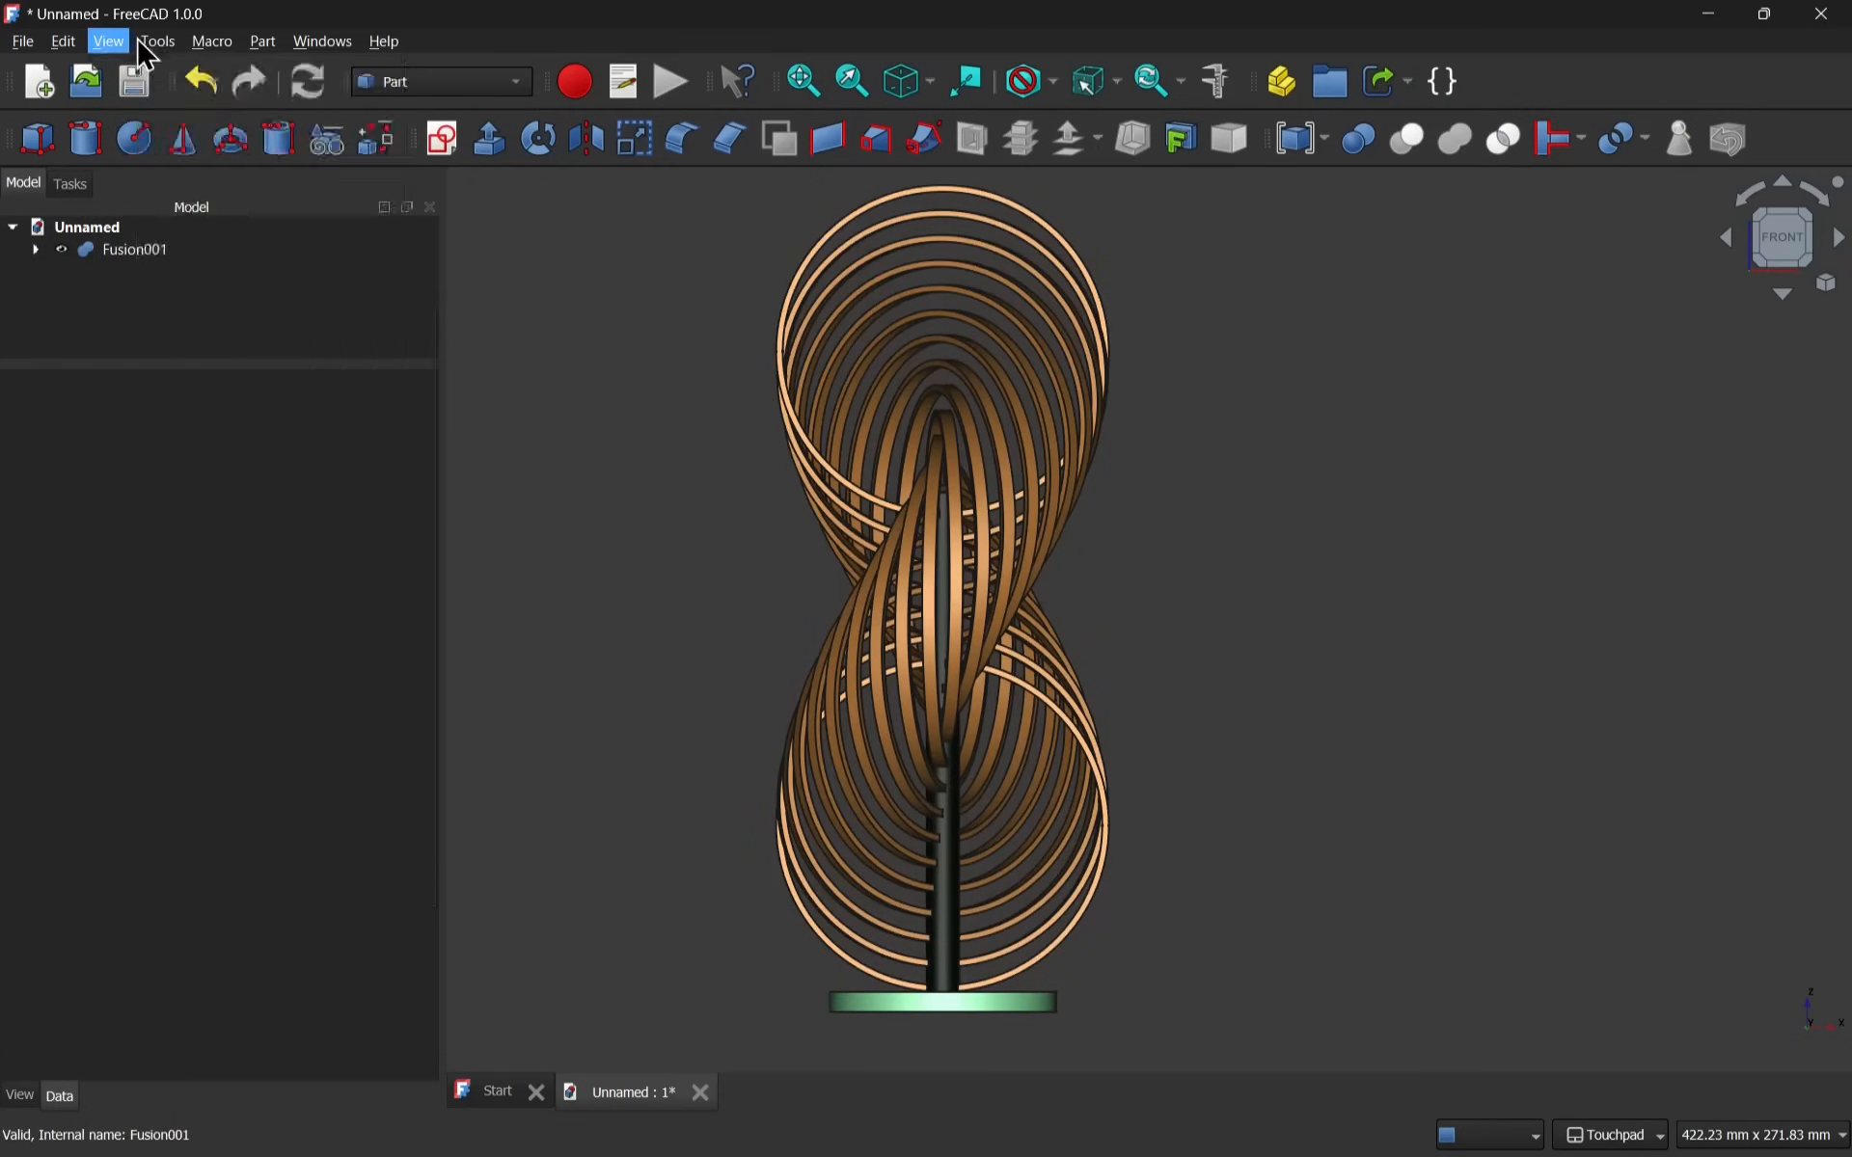
pyautogui.click(220, 309)
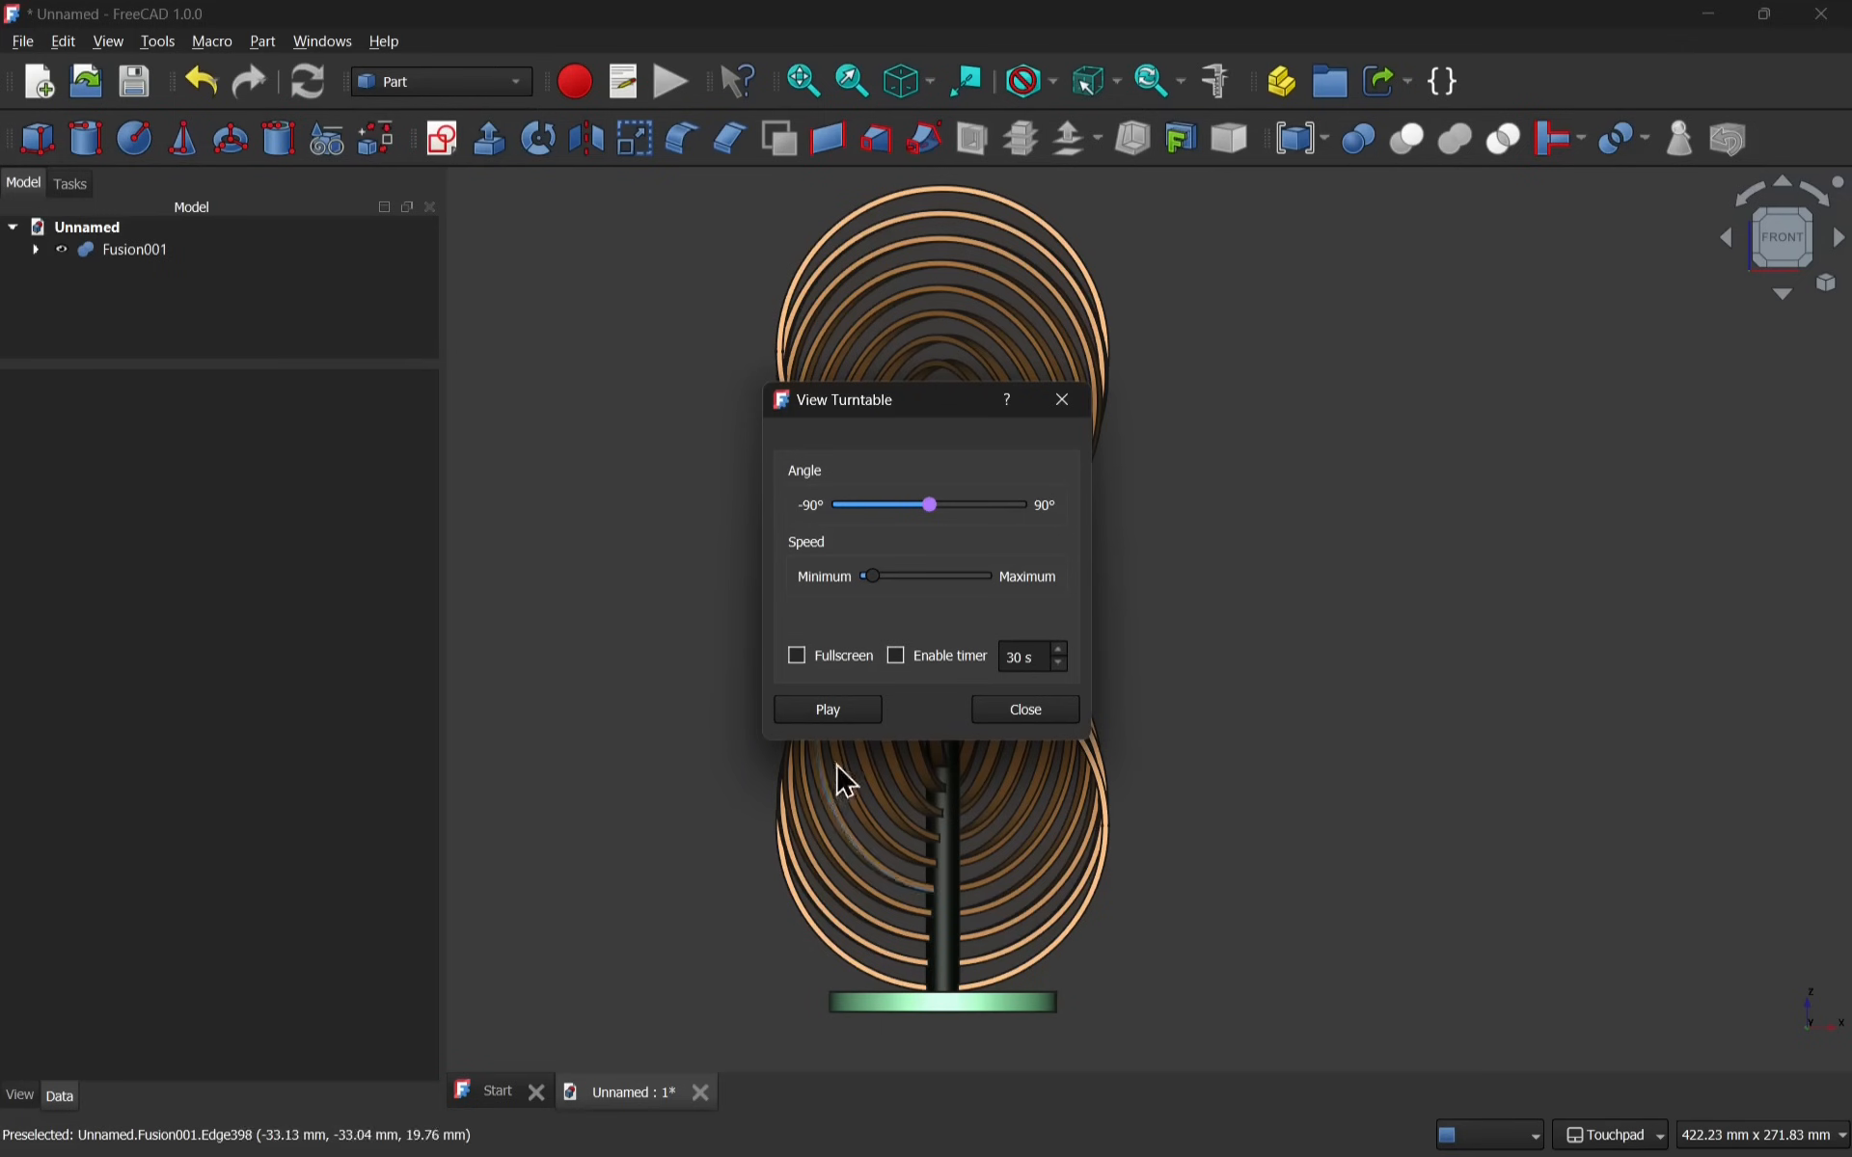
pyautogui.click(836, 711)
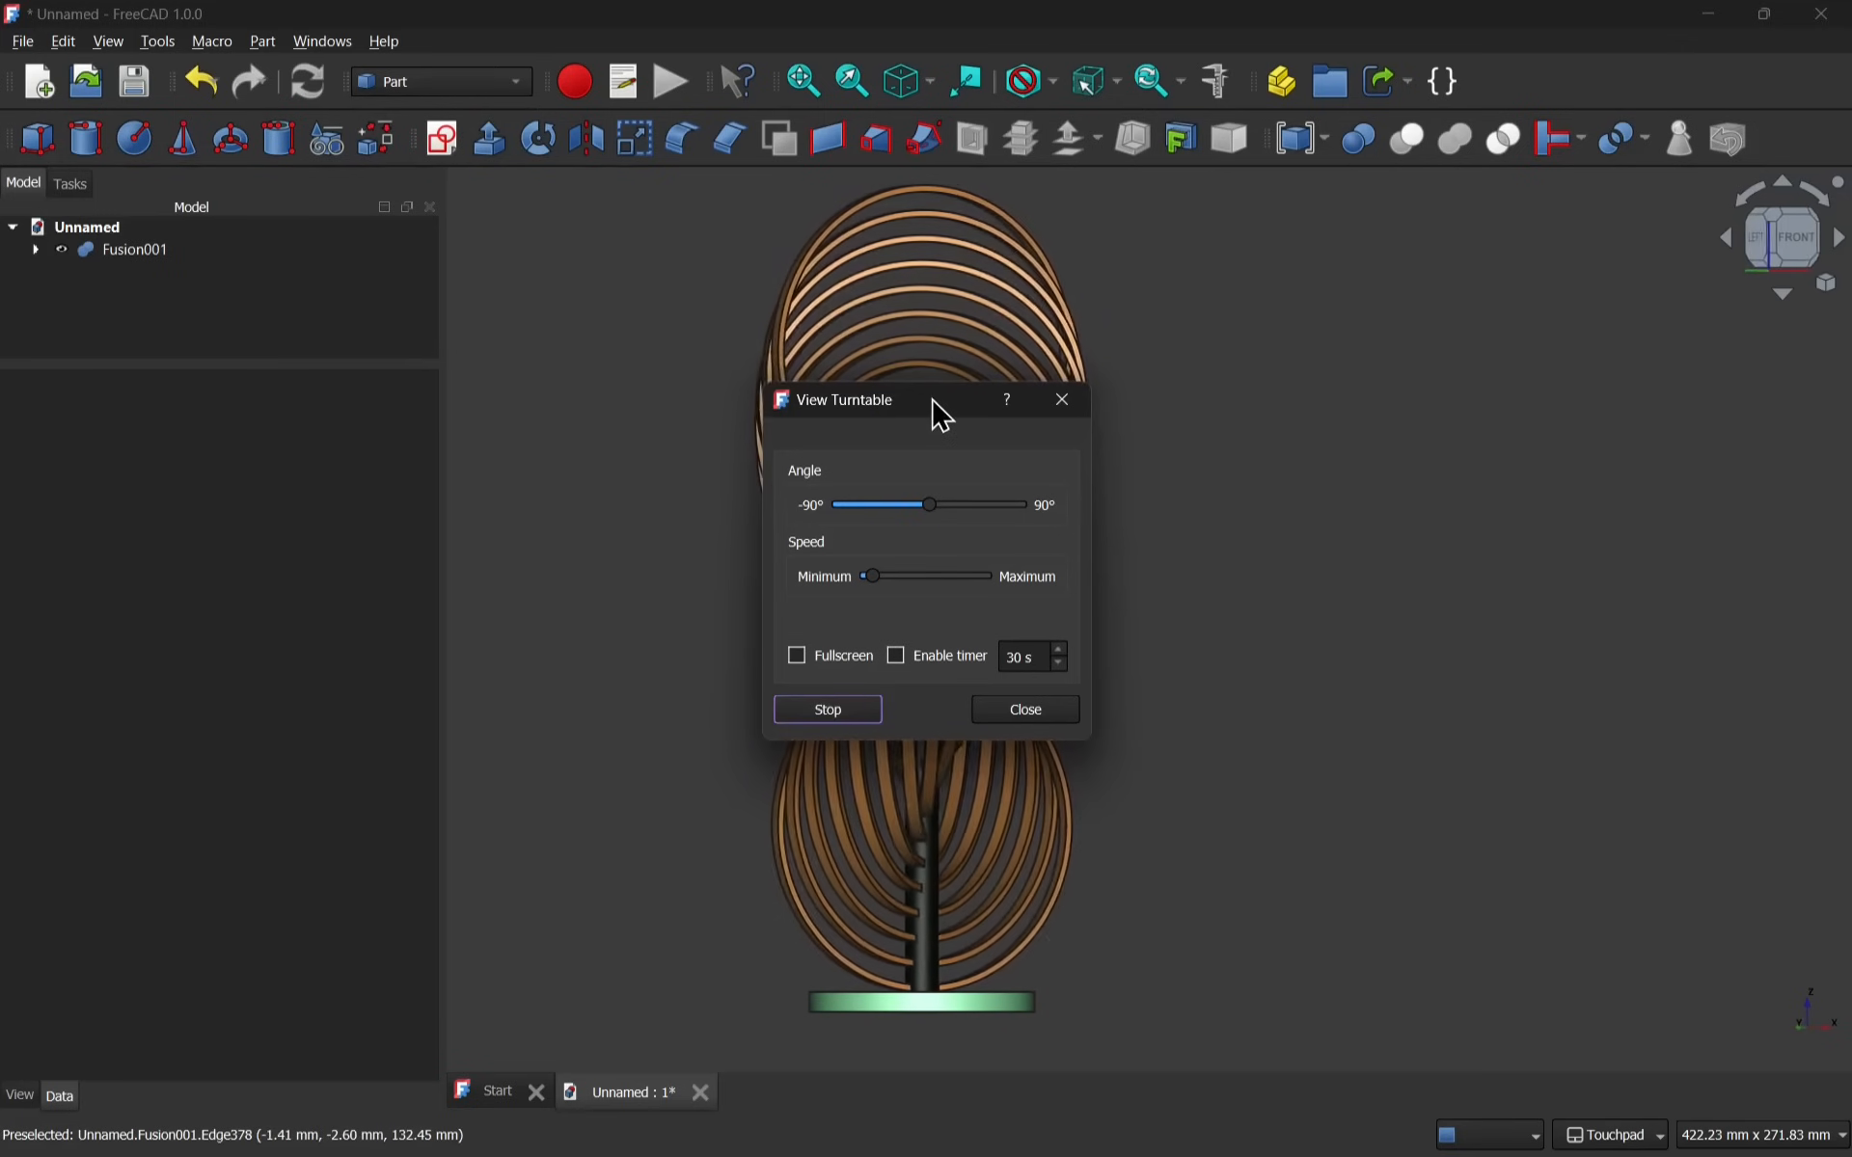
pyautogui.moveTo(938, 414); pyautogui.dragTo(352, 472)
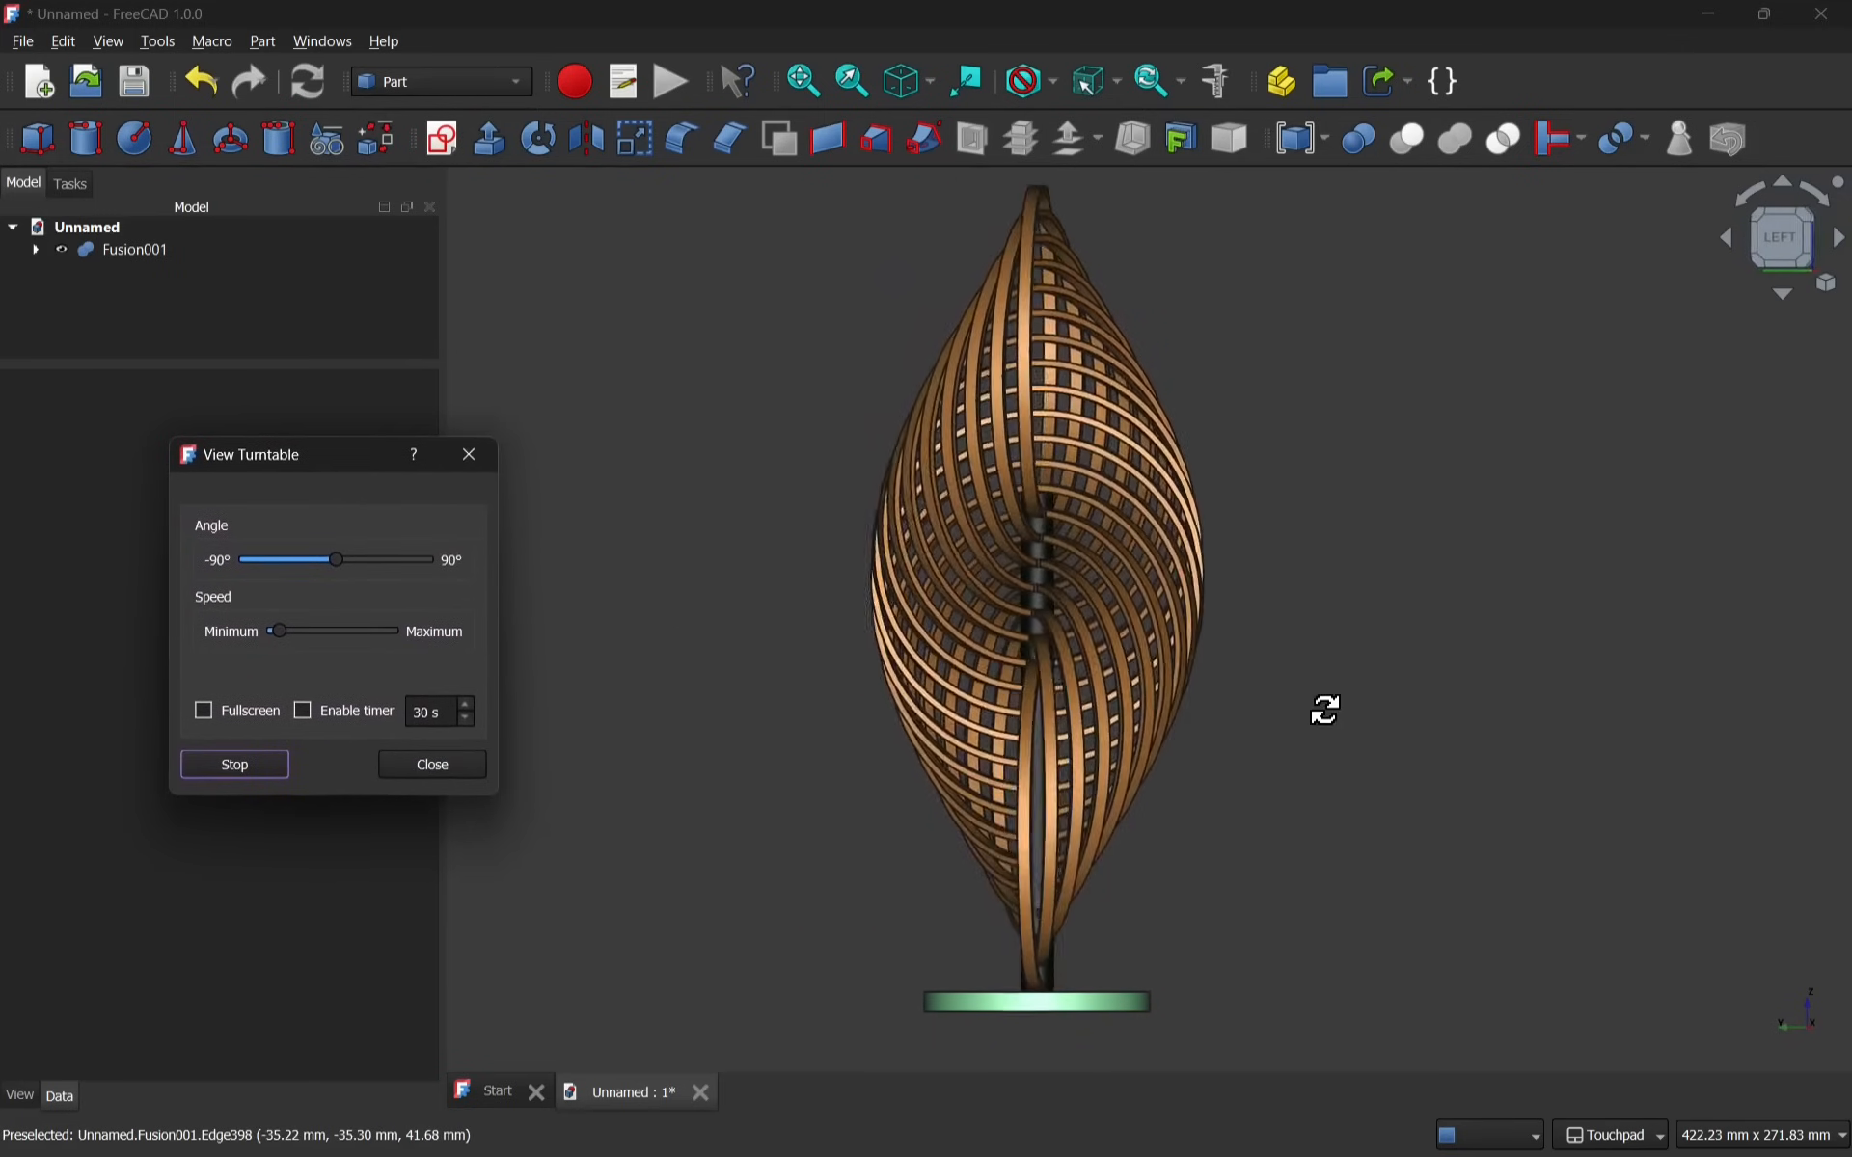
pyautogui.click(1771, 256)
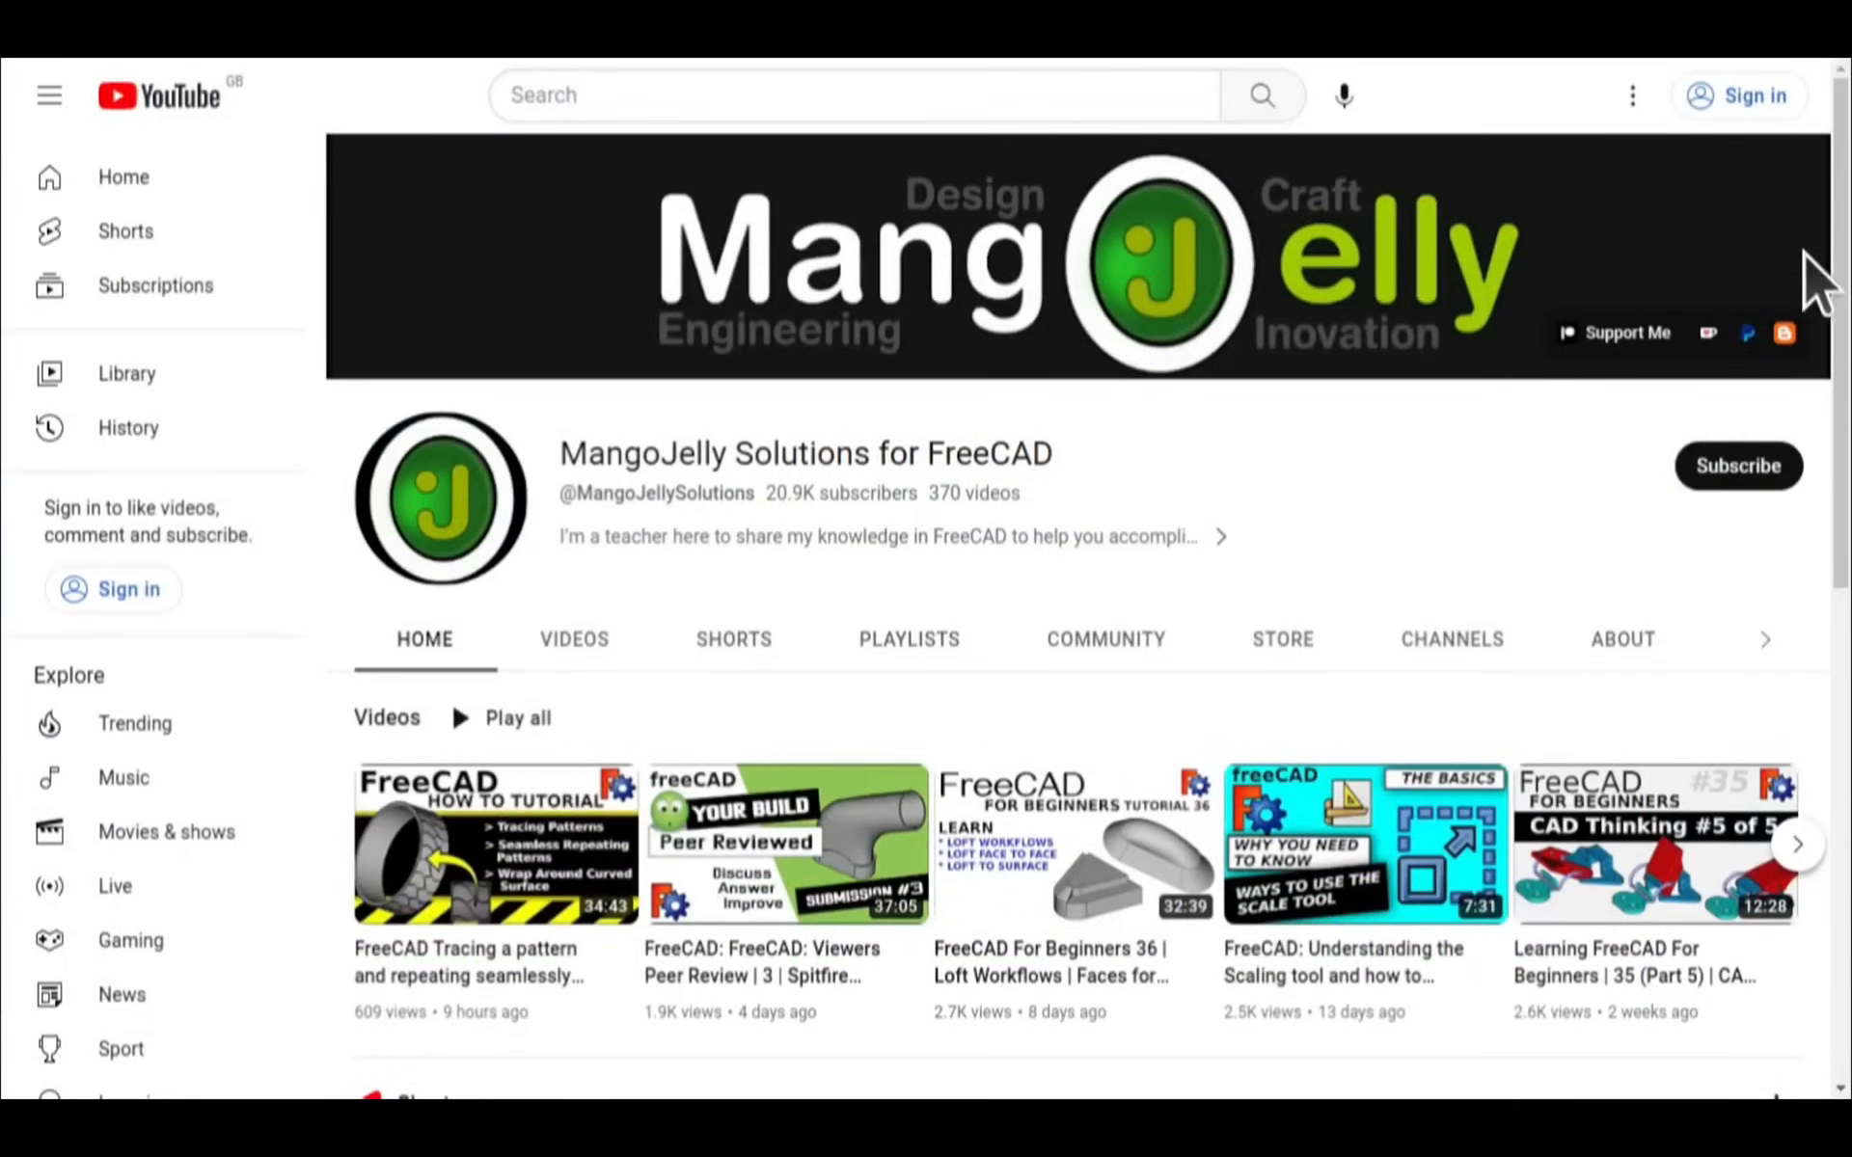
# On YouTube, view the About section of the MangoJelly Solutions channel and highlight the three donation links in its description.
pyautogui.click(1624, 642)
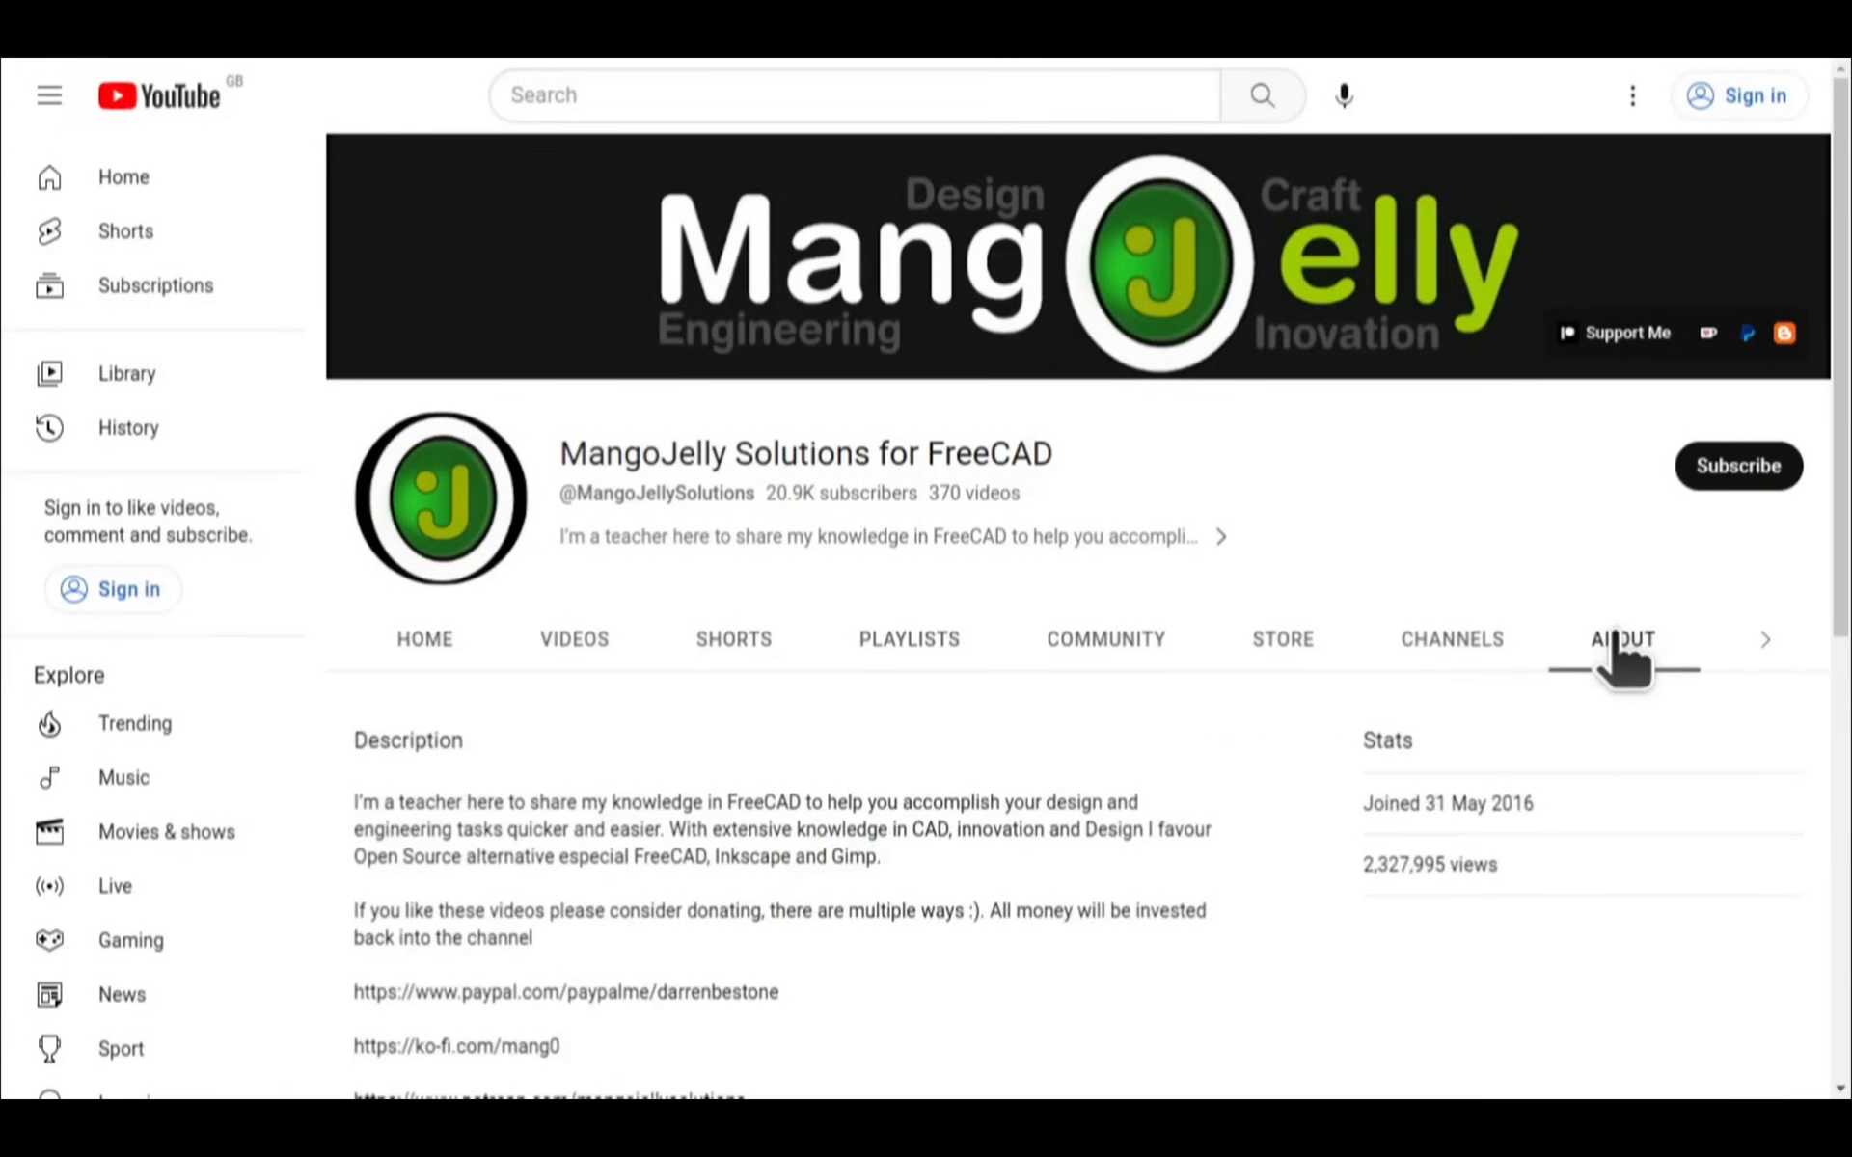
pyautogui.scroll(-3, 401, 849)
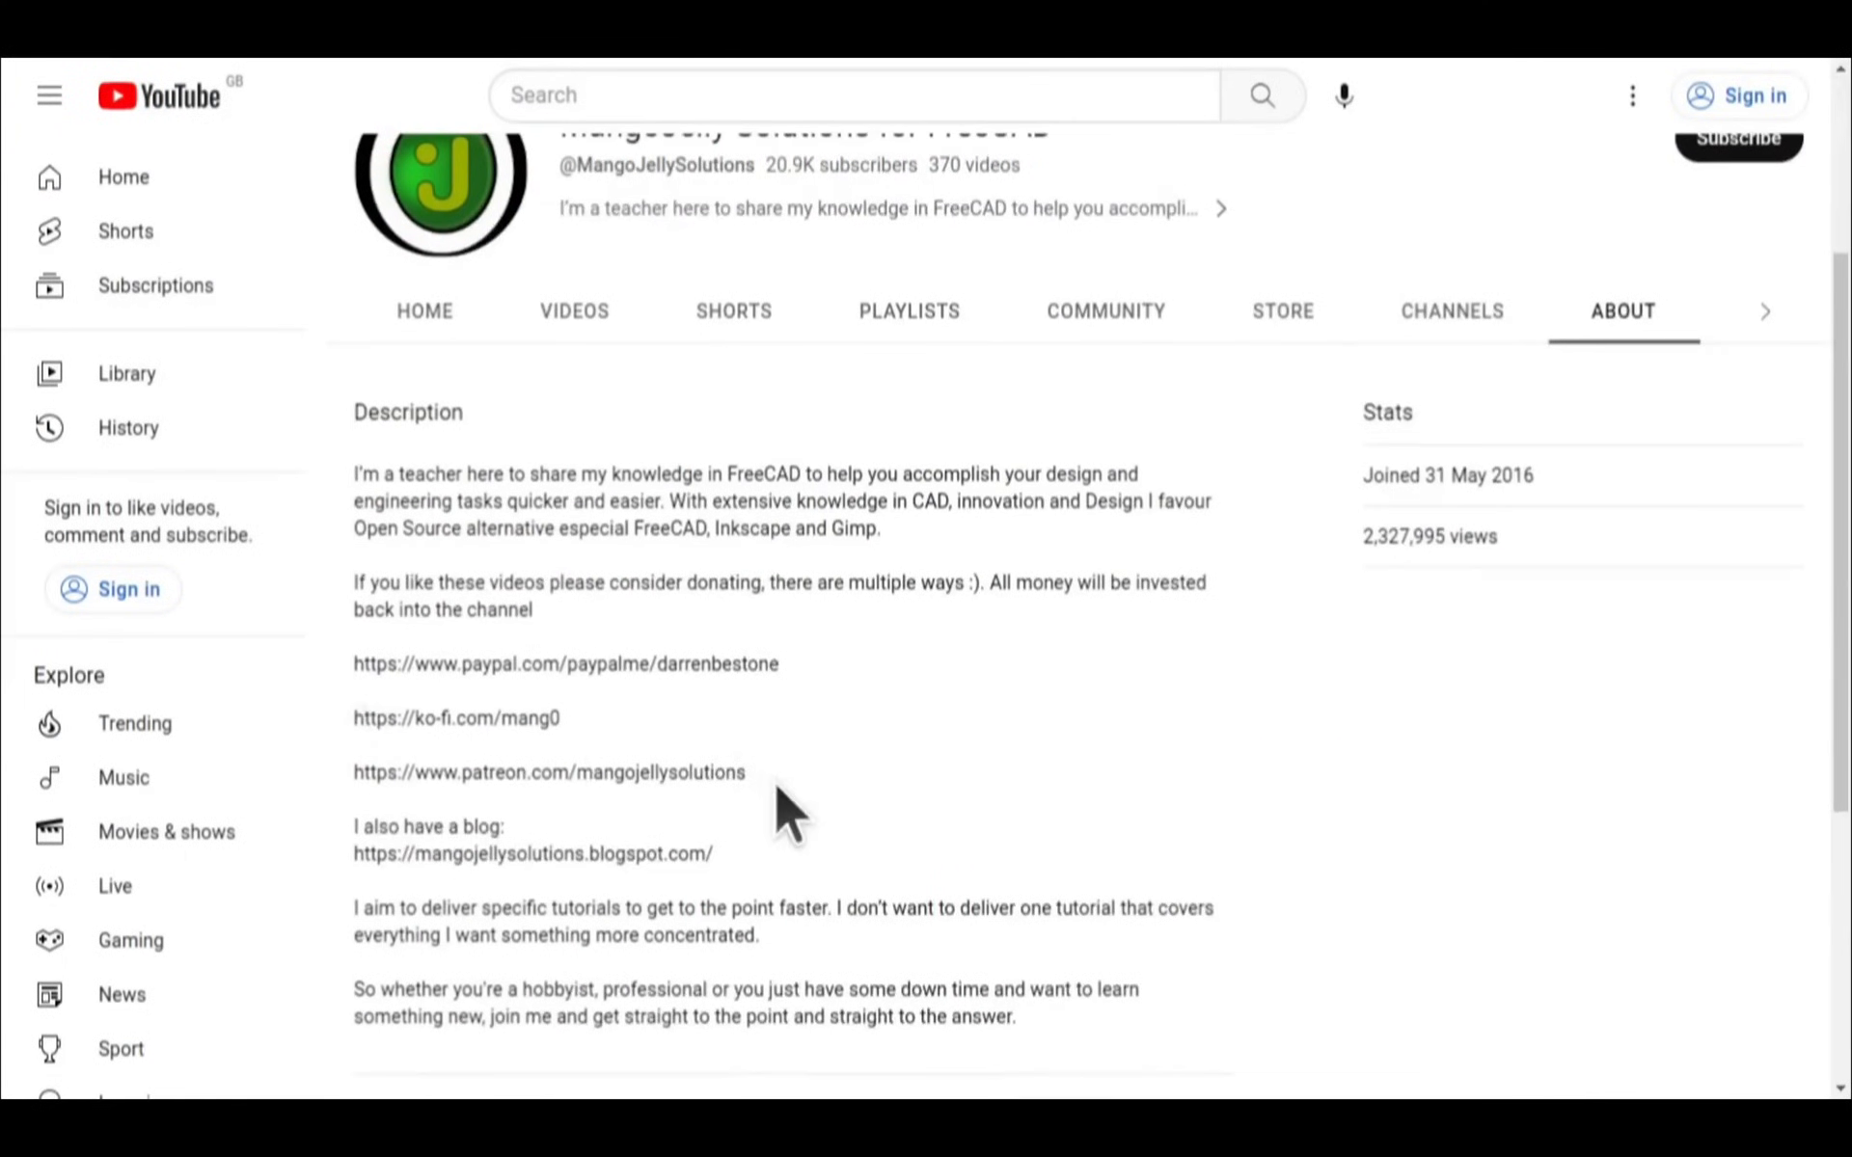
pyautogui.moveTo(757, 773); pyautogui.dragTo(357, 664)
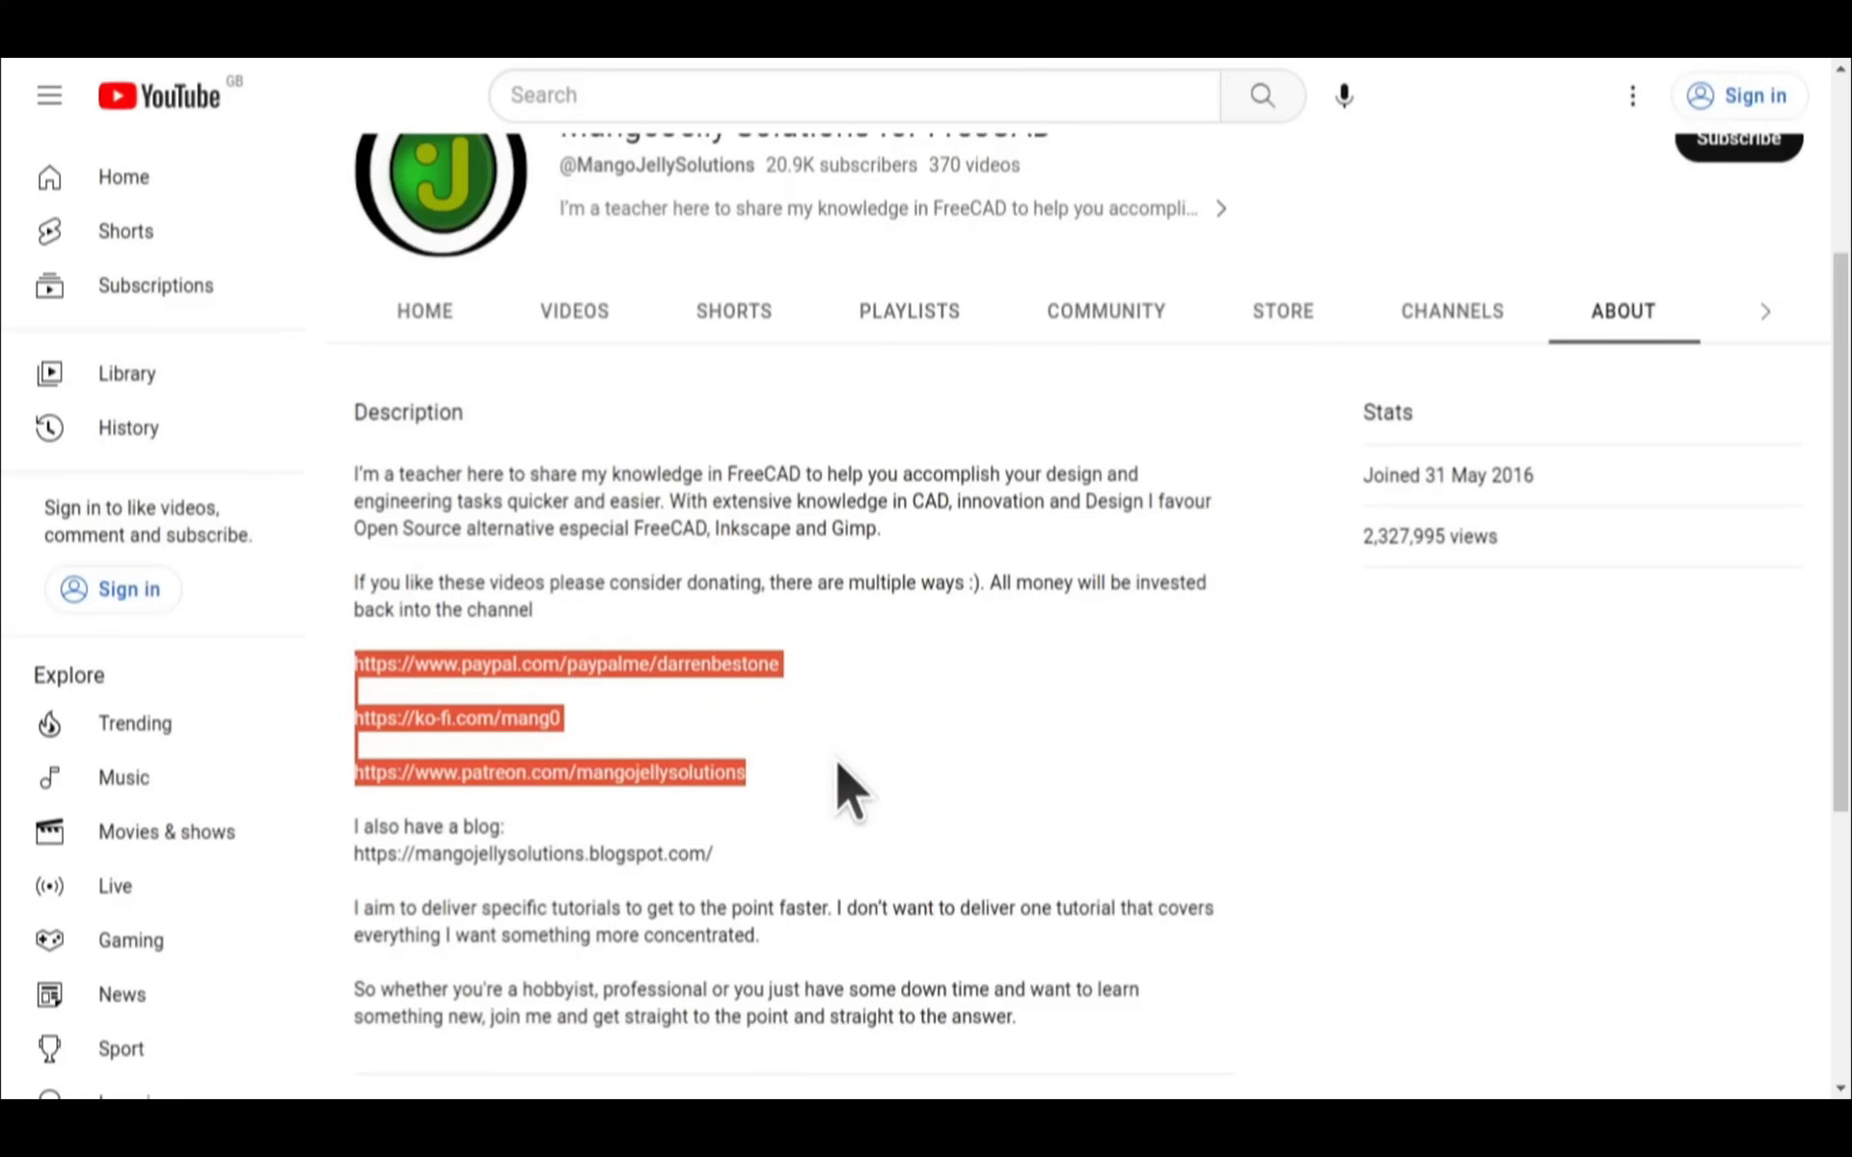
pyautogui.click(836, 761)
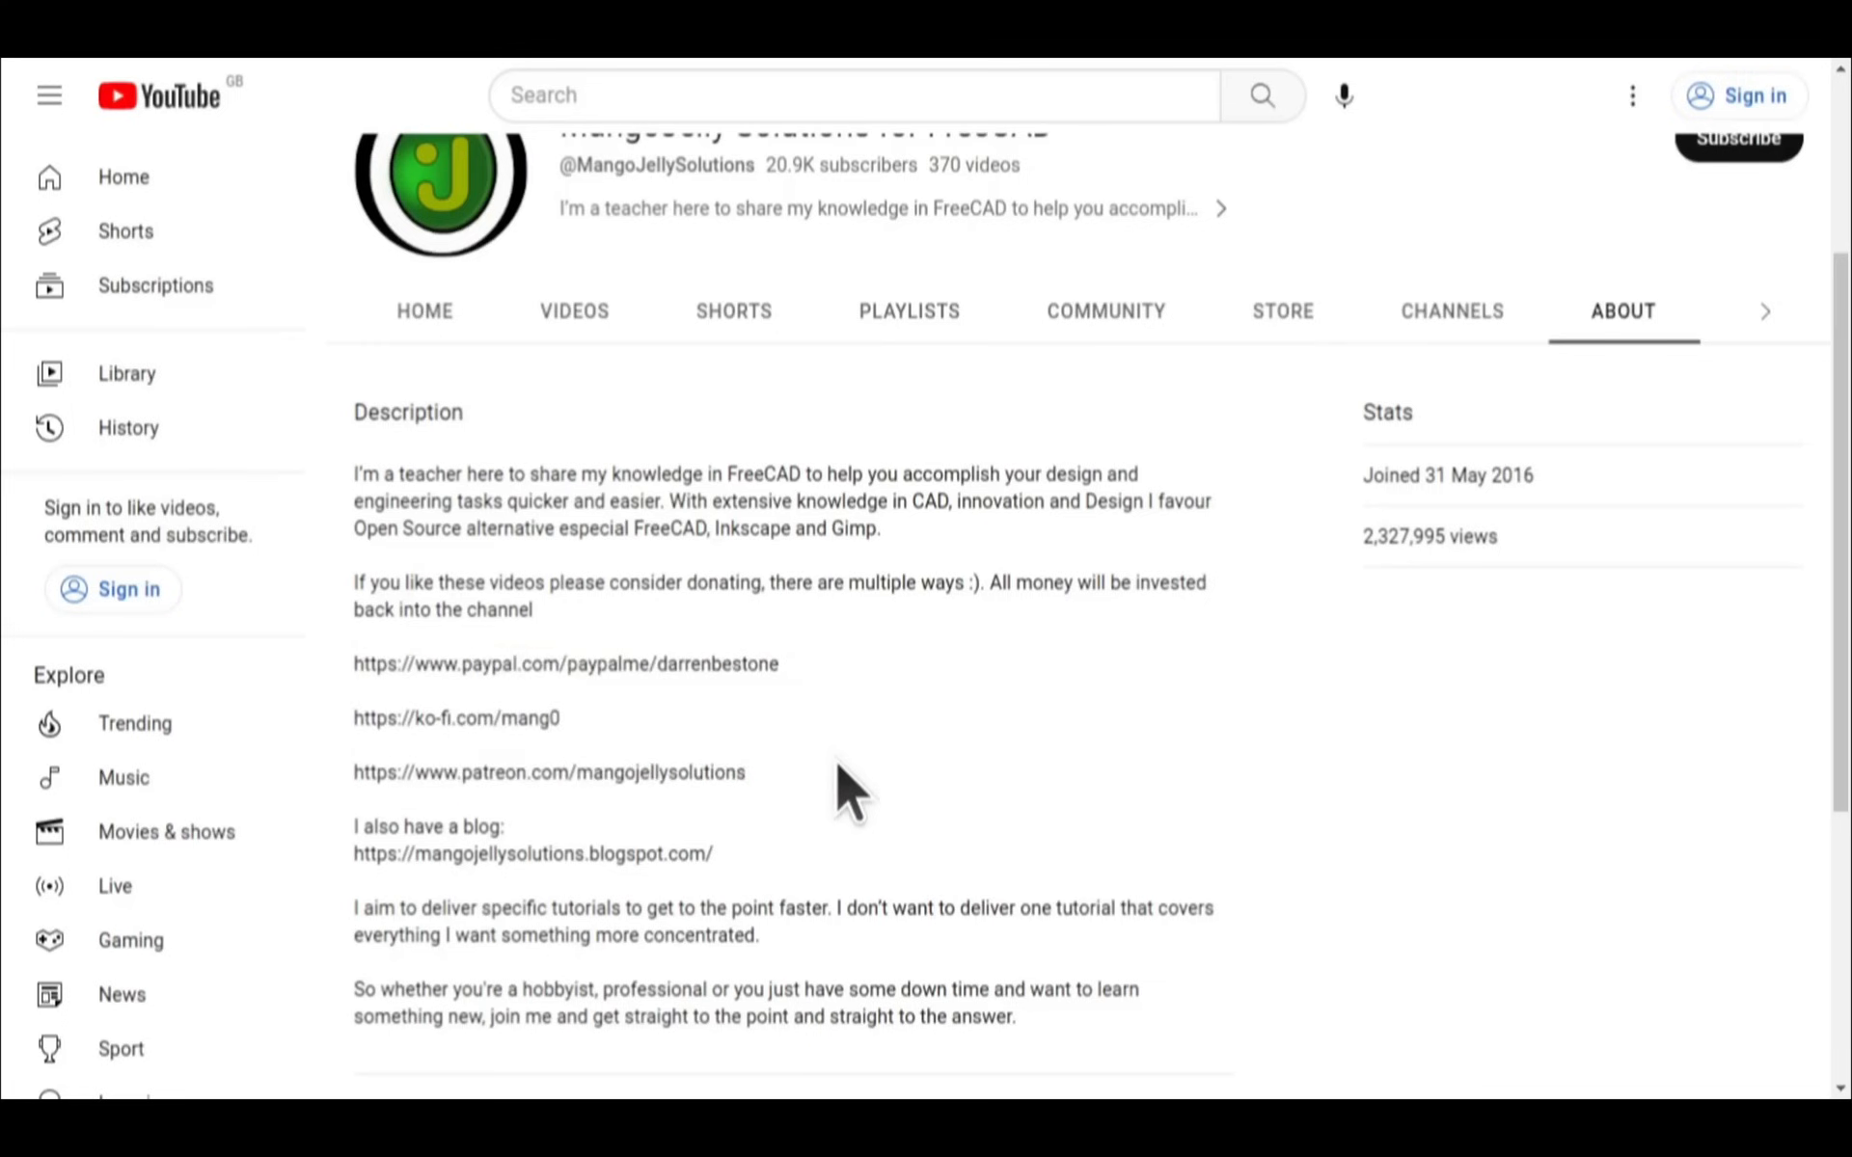